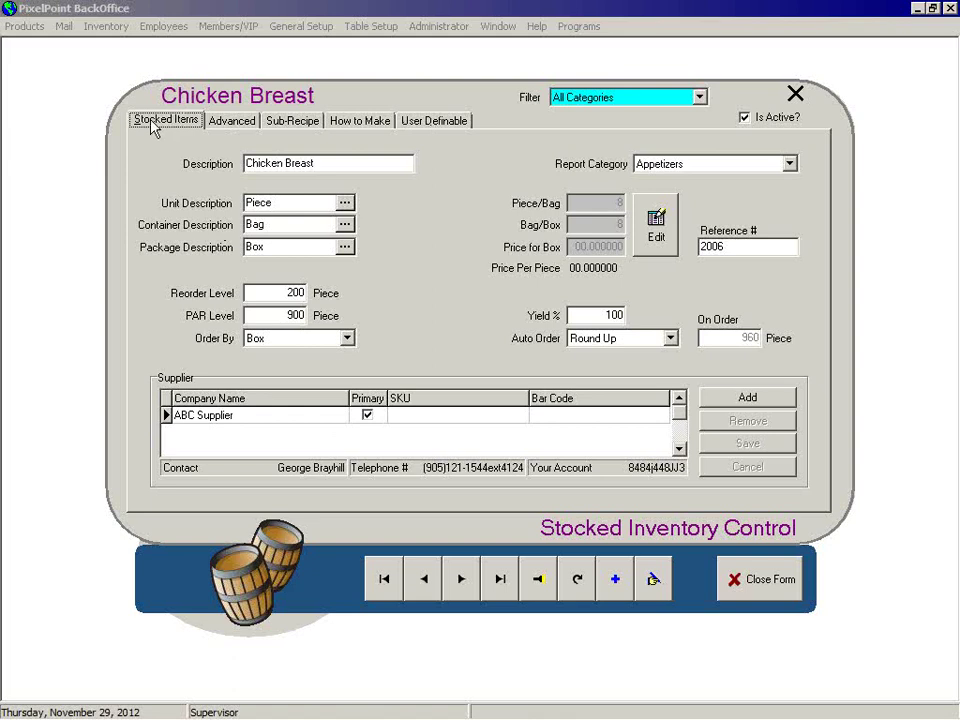
# Close the stocked item form, view the recipe of the 12oz Corona product in Product Setup, and close the product.
pyautogui.click(765, 585)
pyautogui.click(29, 34)
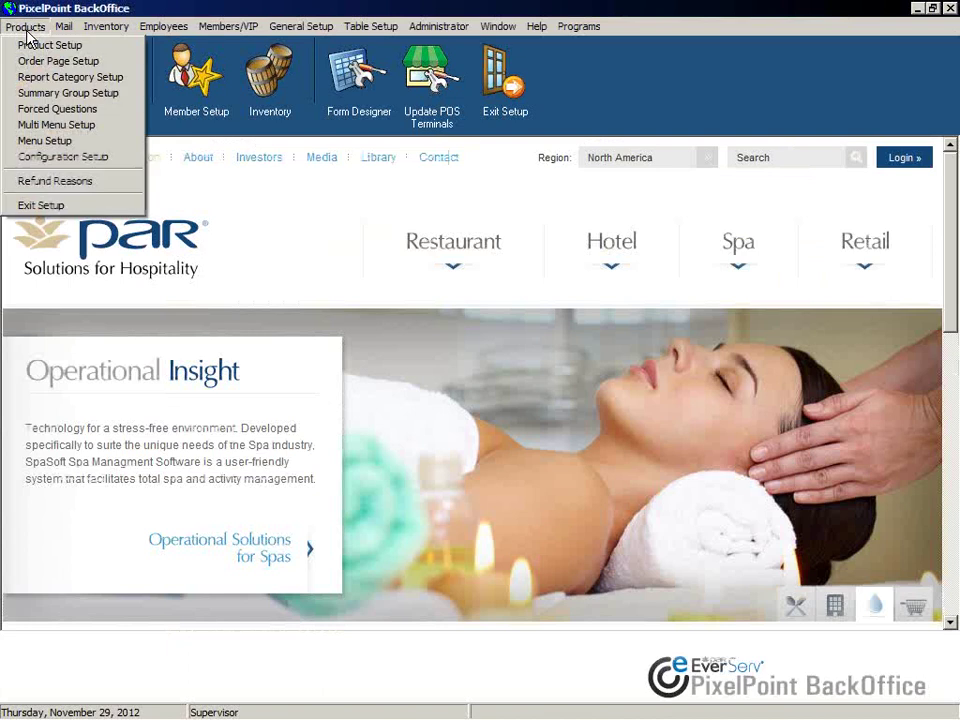
pyautogui.click(40, 41)
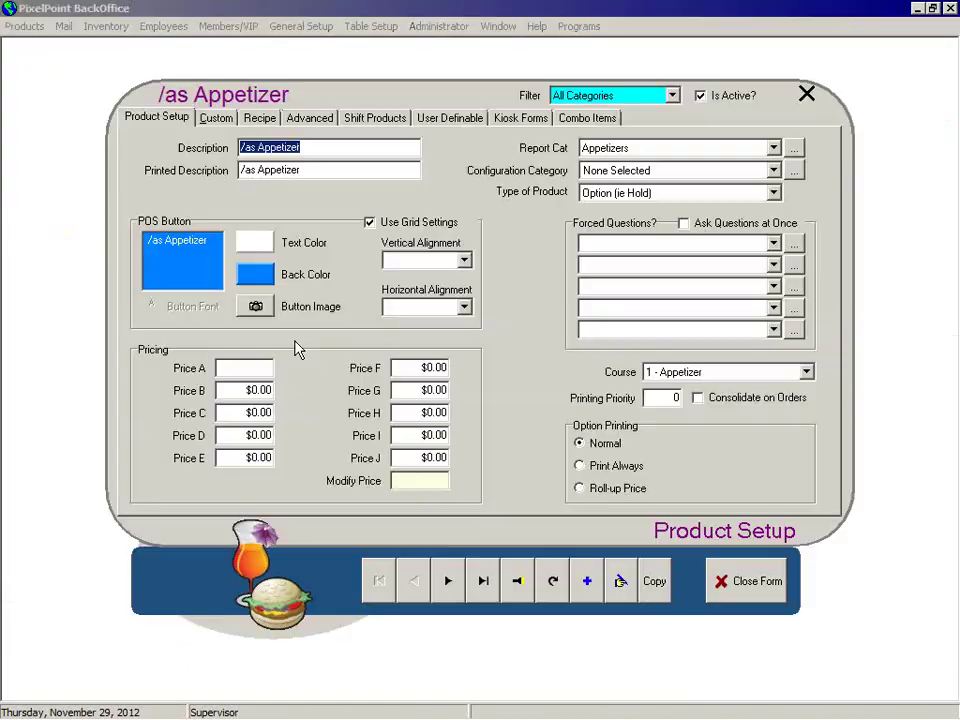
pyautogui.click(448, 582)
pyautogui.click(448, 582)
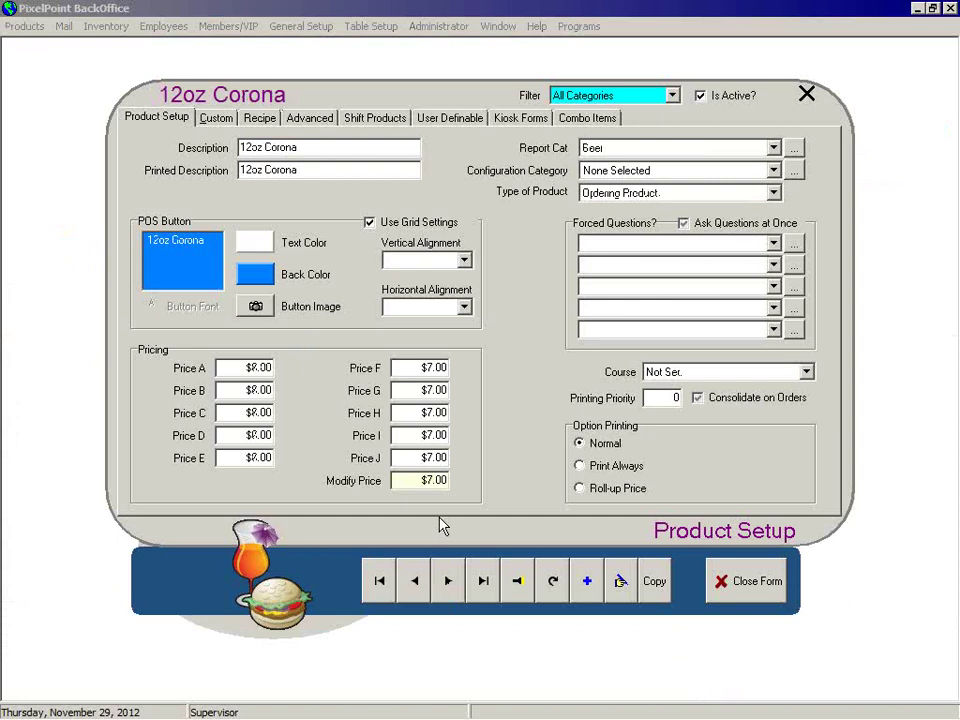
pyautogui.click(259, 118)
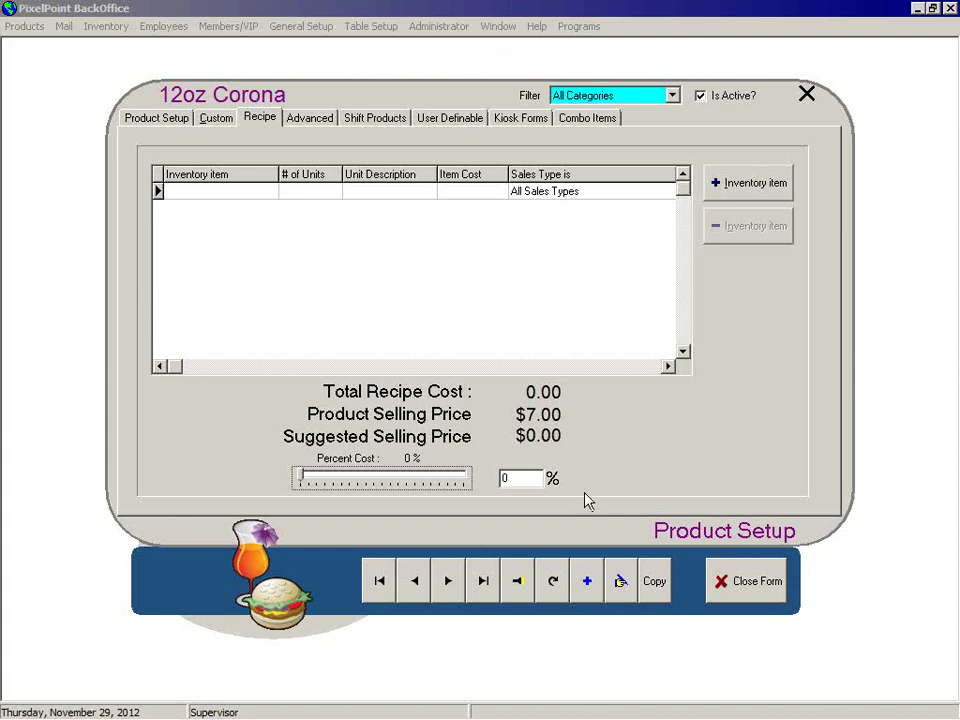
pyautogui.click(750, 581)
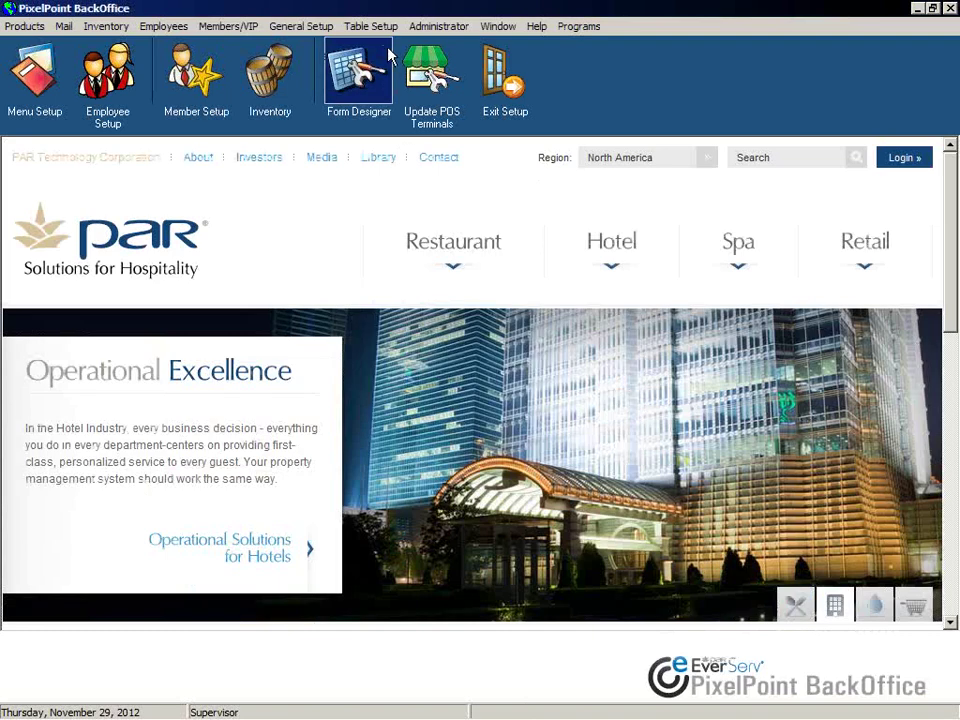
# Add SQLPOSEndOfDay_InvUsage.rpt from the PixelReports folder to the End of Day batch reports in System Setup.
pyautogui.click(437, 28)
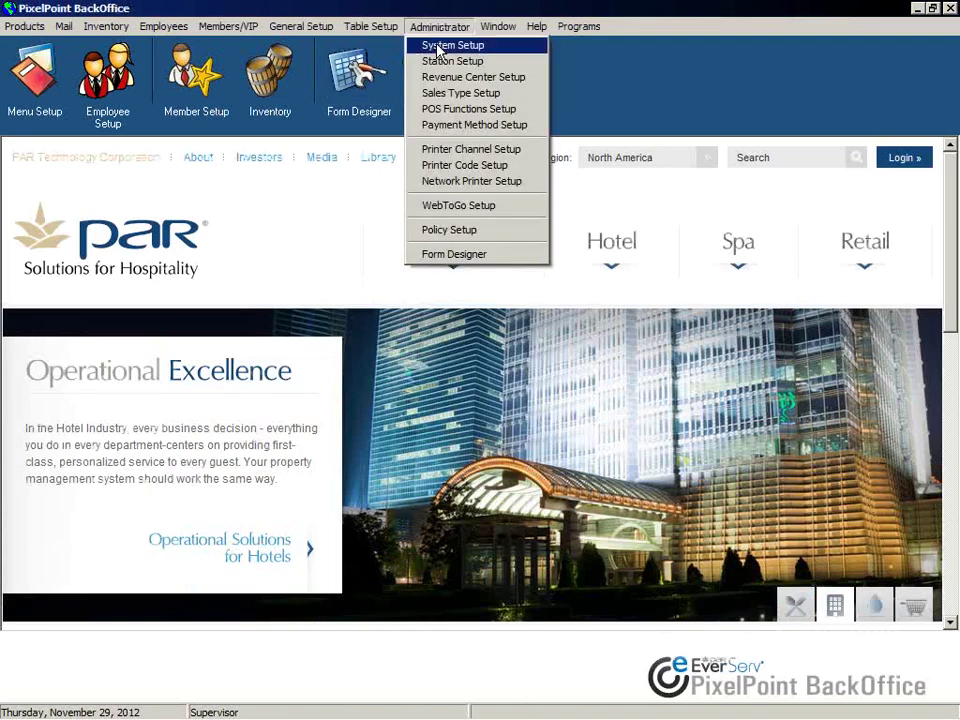
pyautogui.click(437, 48)
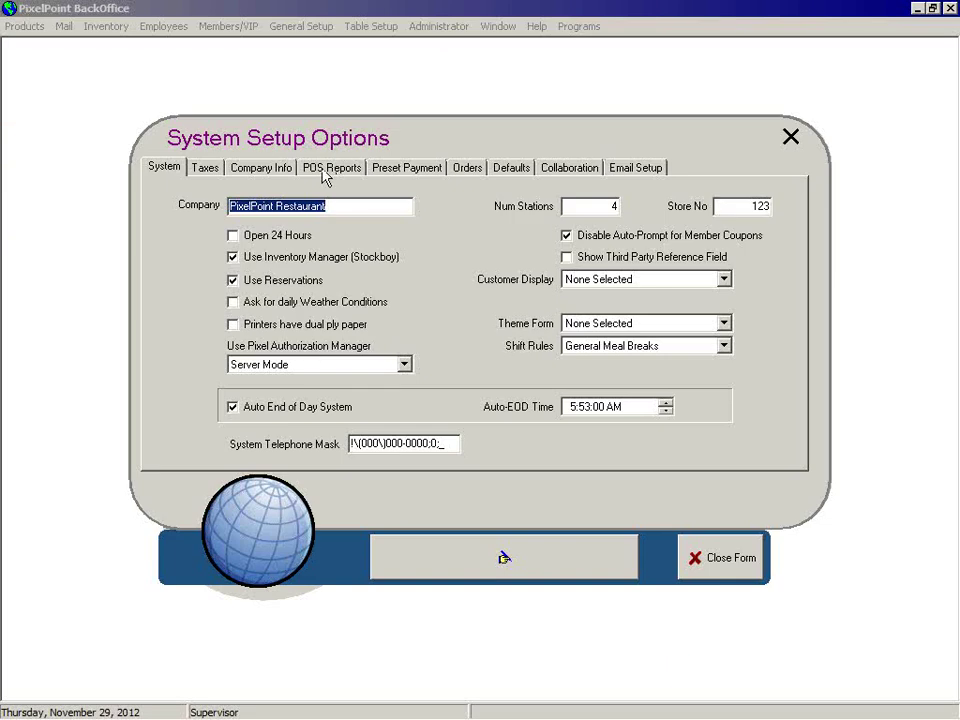
pyautogui.click(338, 170)
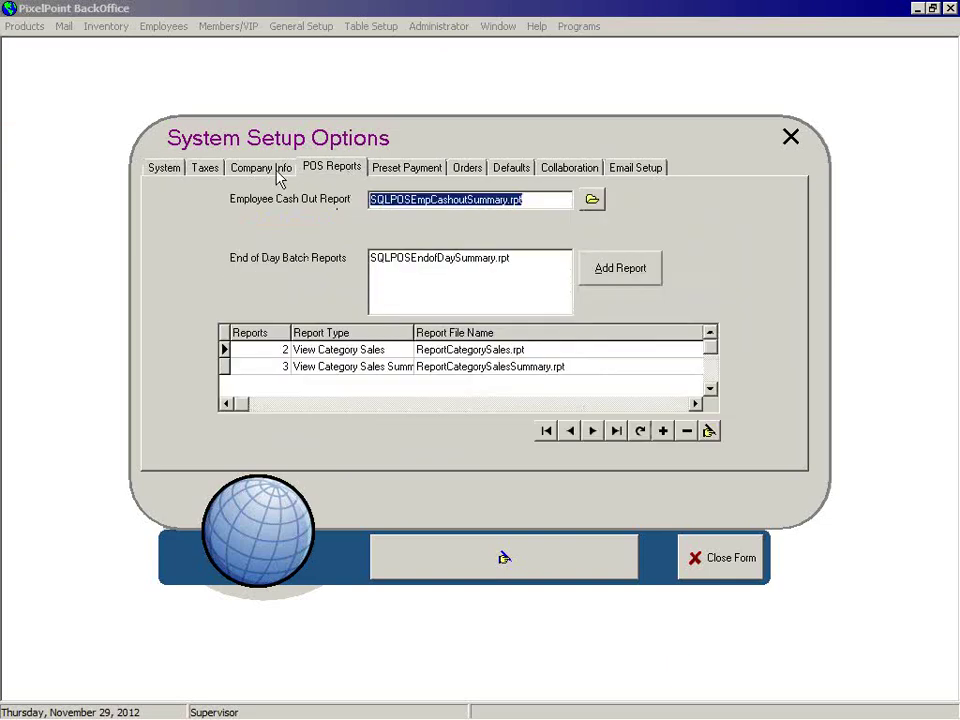
pyautogui.click(628, 276)
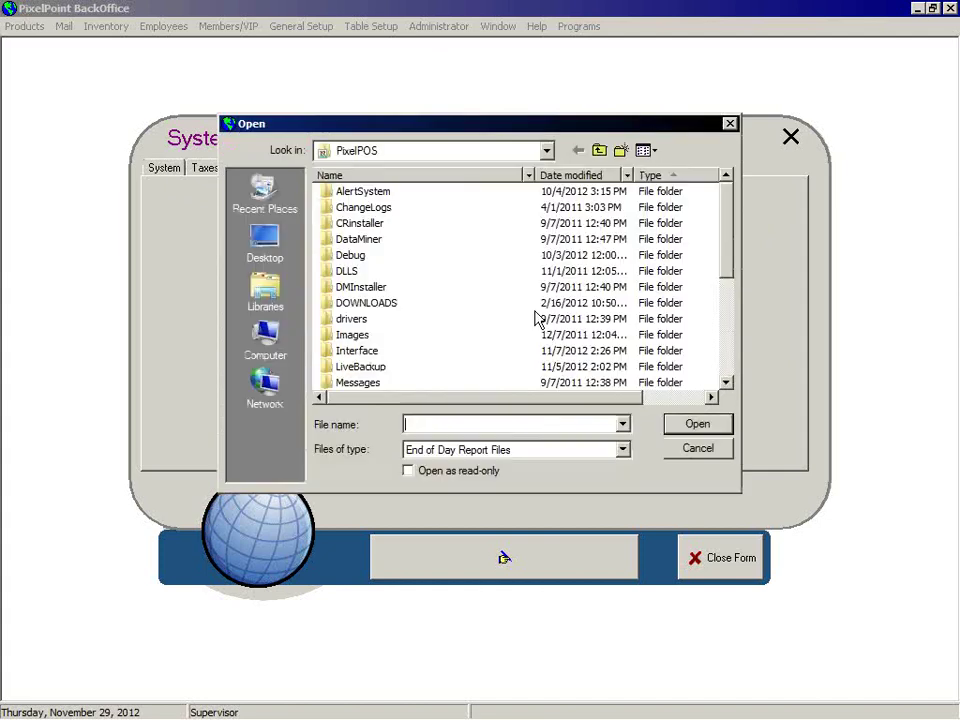
pyautogui.click(362, 368)
pyautogui.scroll(-3, 400, 362)
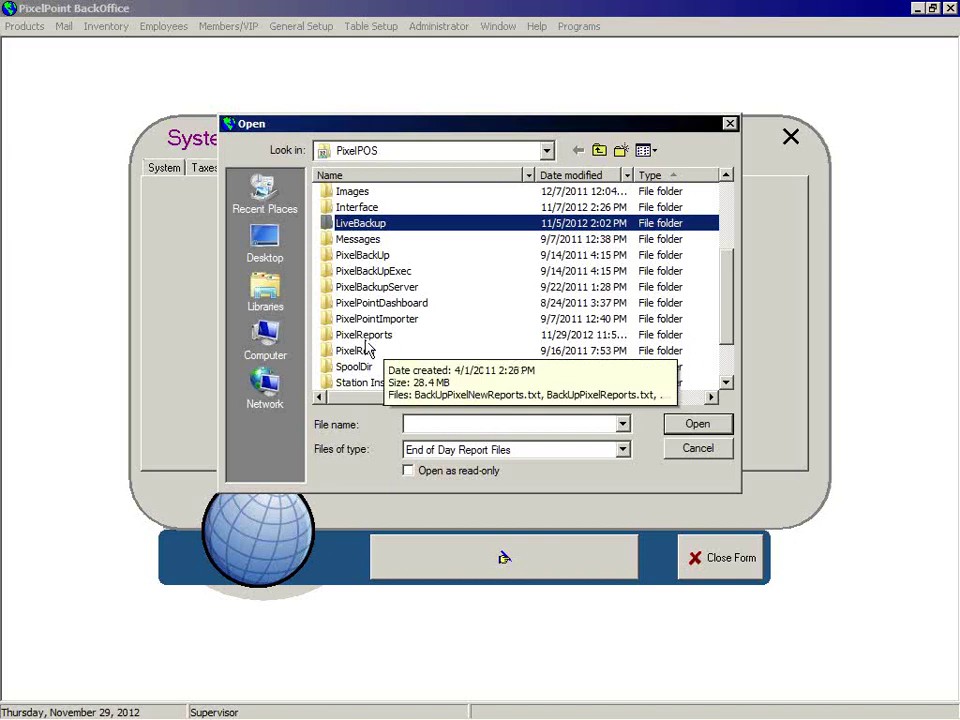
pyautogui.doubleClick(366, 338)
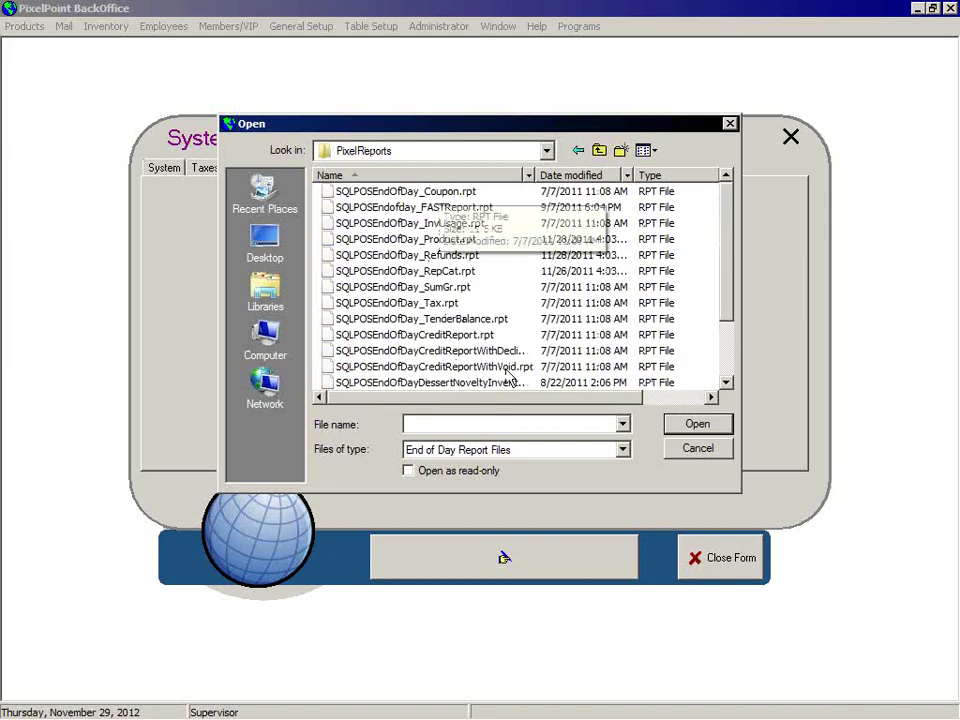
pyautogui.click(364, 222)
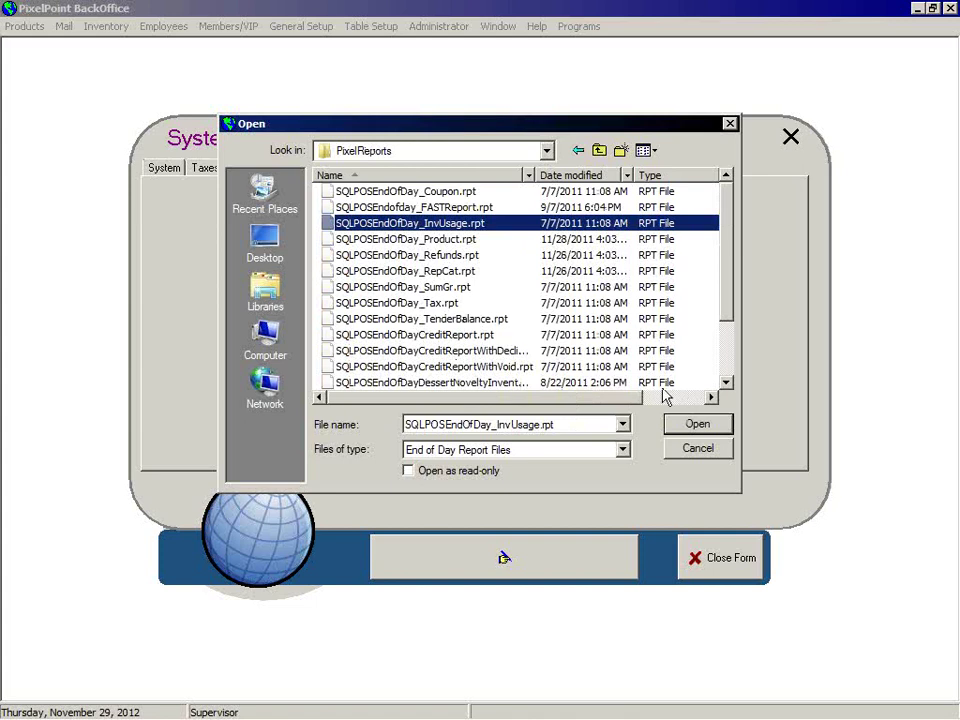
pyautogui.click(678, 424)
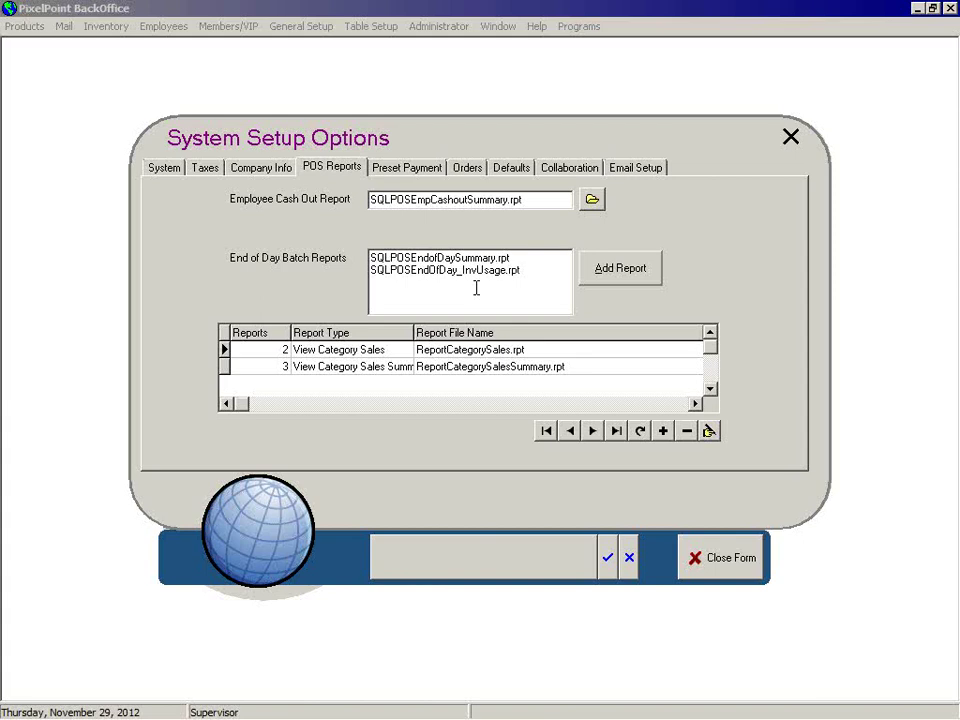
# Discard the End of Day batch report change and close the System Setup form.
pyautogui.click(629, 557)
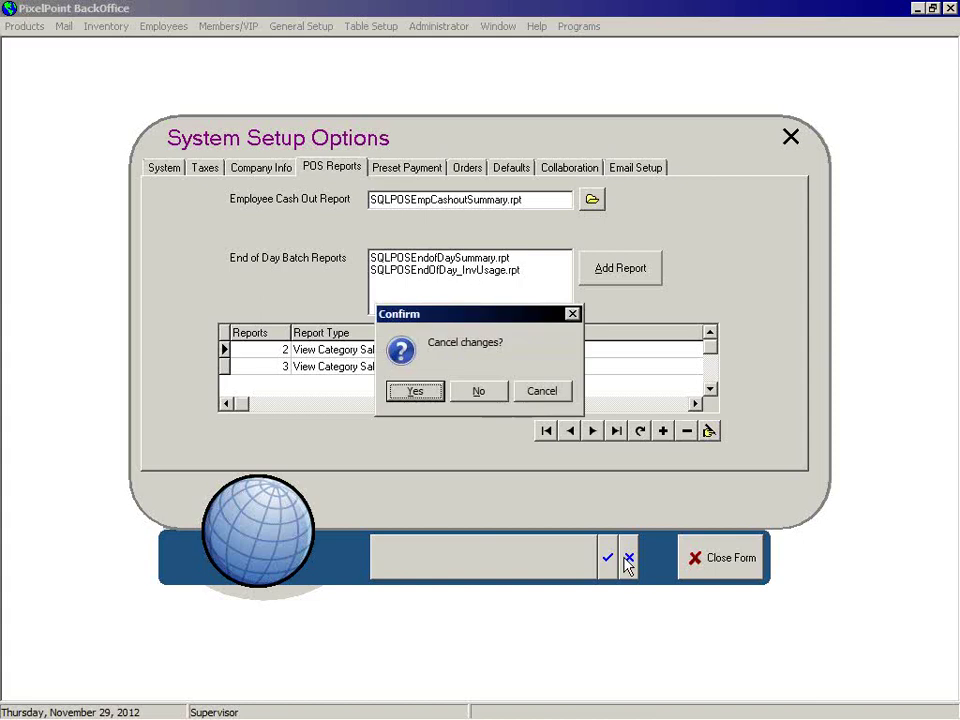
pyautogui.click(415, 391)
pyautogui.click(733, 566)
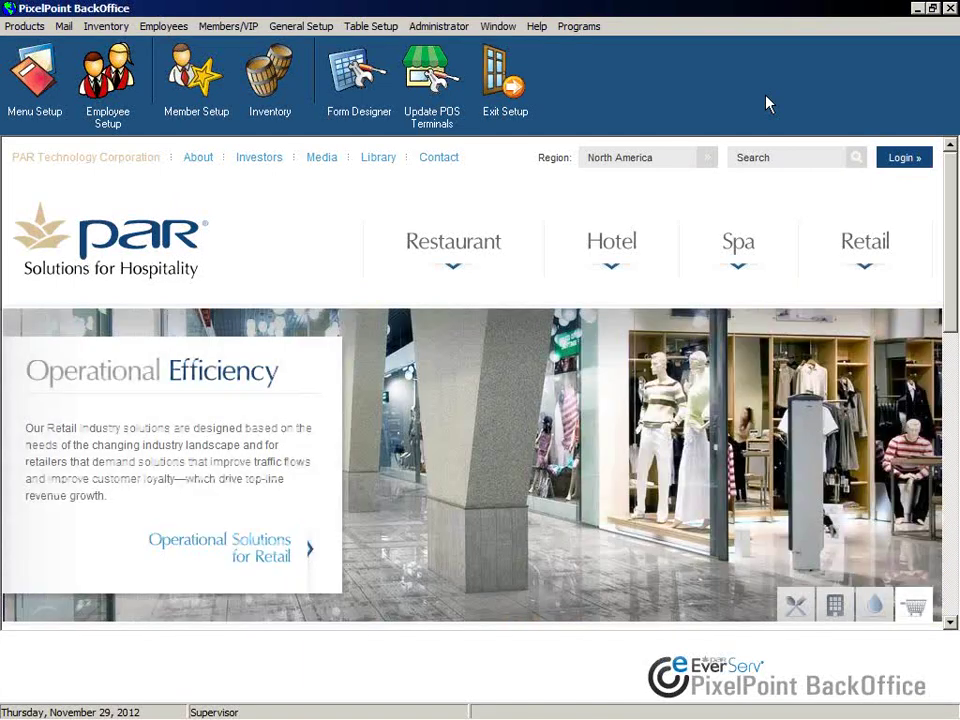
# Review the general System Setup options, close the form without changes, and exit the back office.
pyautogui.click(437, 27)
pyautogui.click(441, 45)
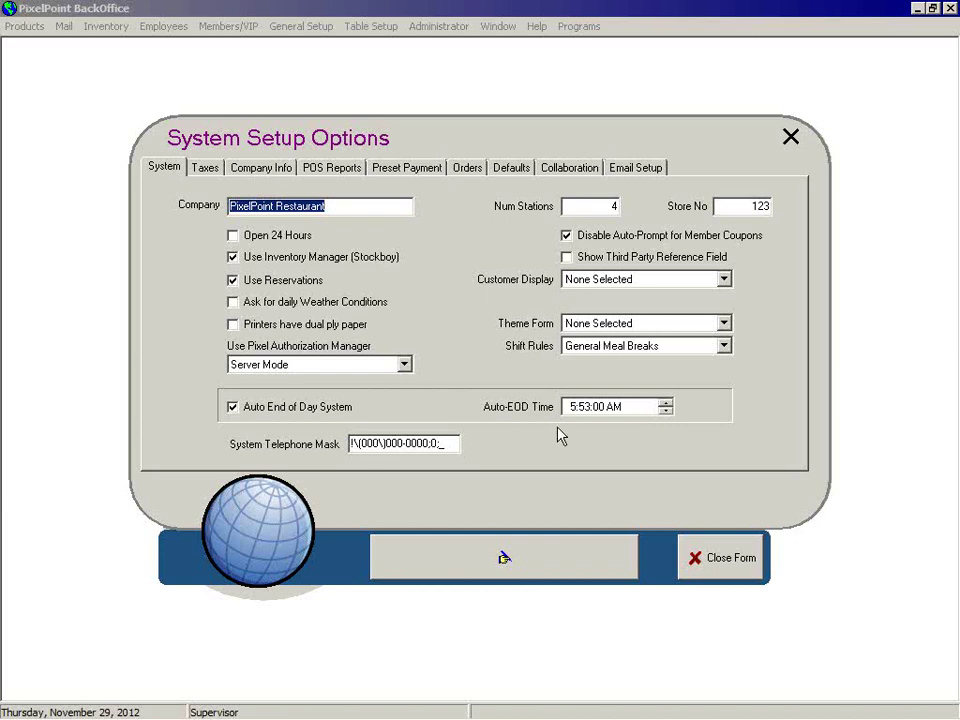
pyautogui.click(708, 566)
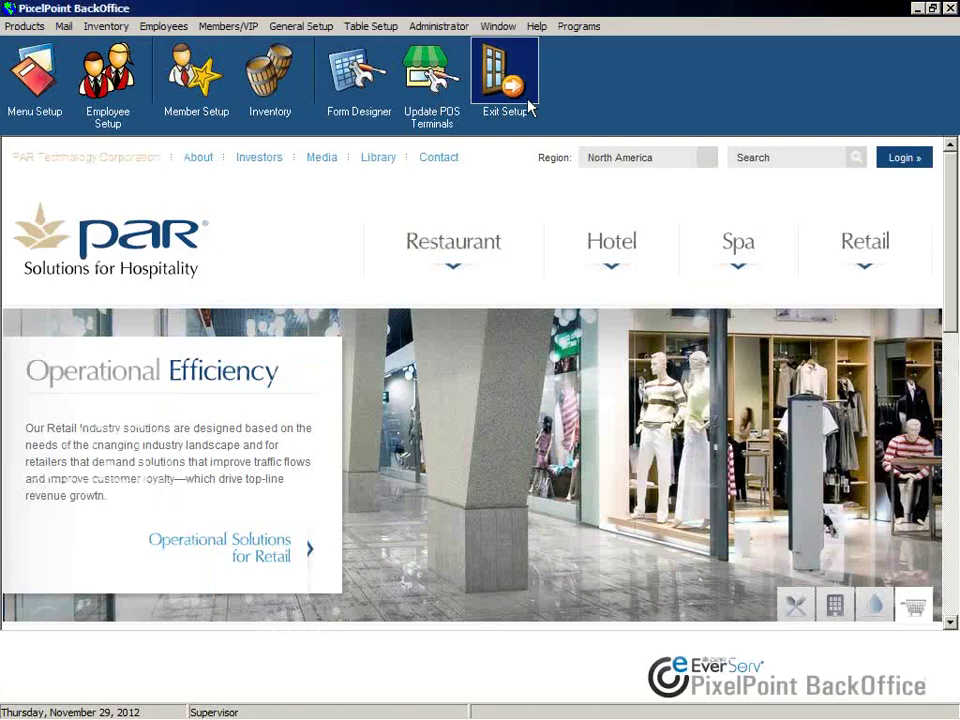
pyautogui.click(503, 75)
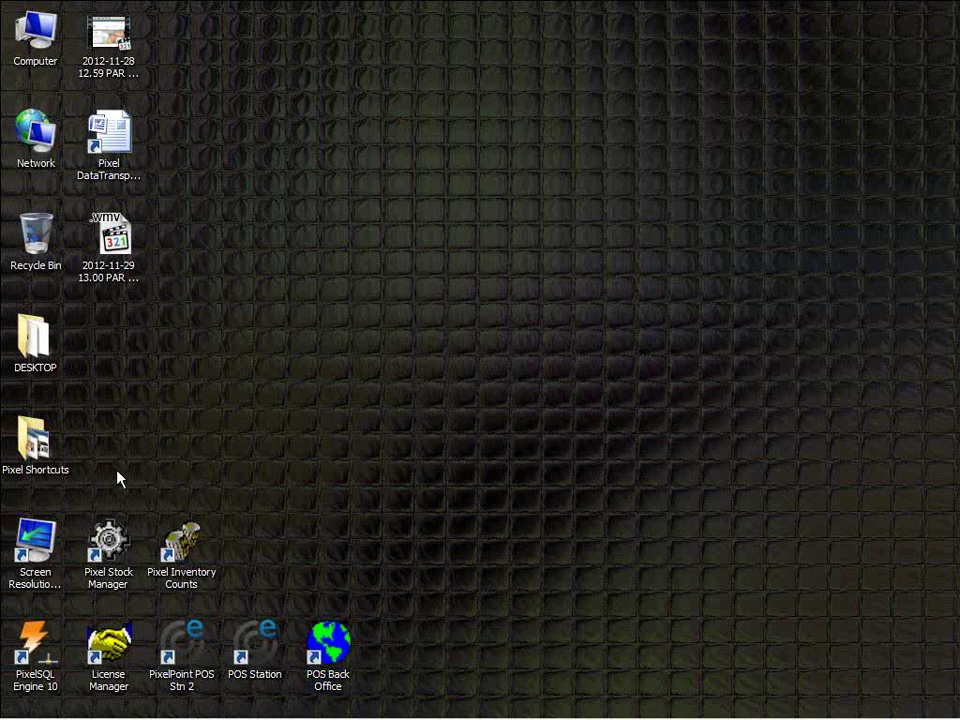
# Move the Pixel Stock Manager shortcut to the middle of the desktop and inspect its shortcut properties.
pyautogui.moveTo(98, 567); pyautogui.dragTo(463, 272)
pyautogui.doubleClick(465, 262)
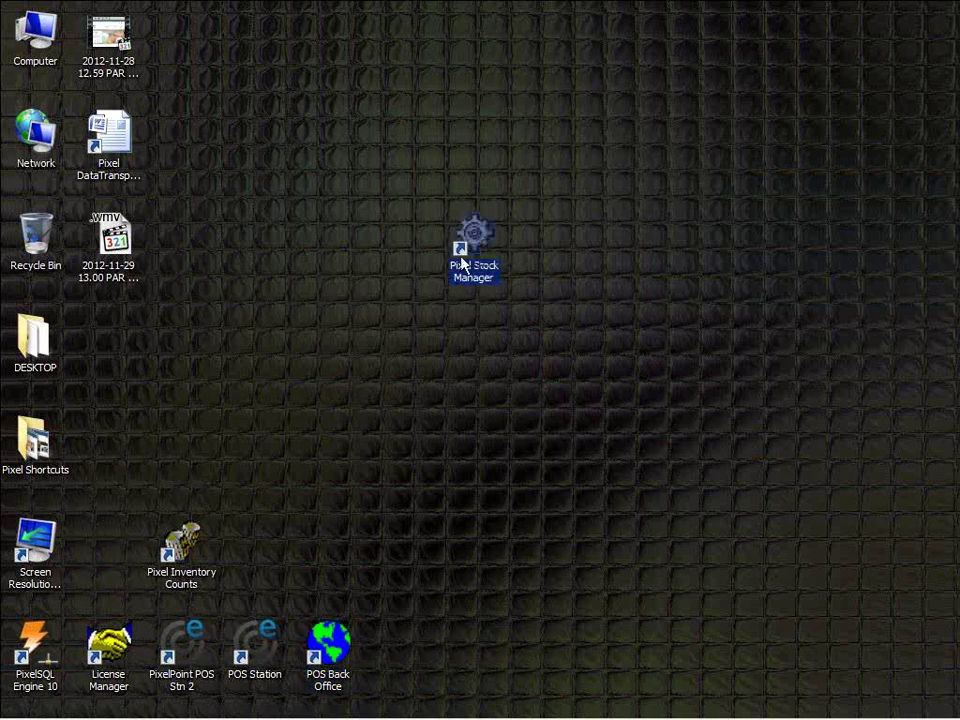
pyautogui.rightClick(465, 258)
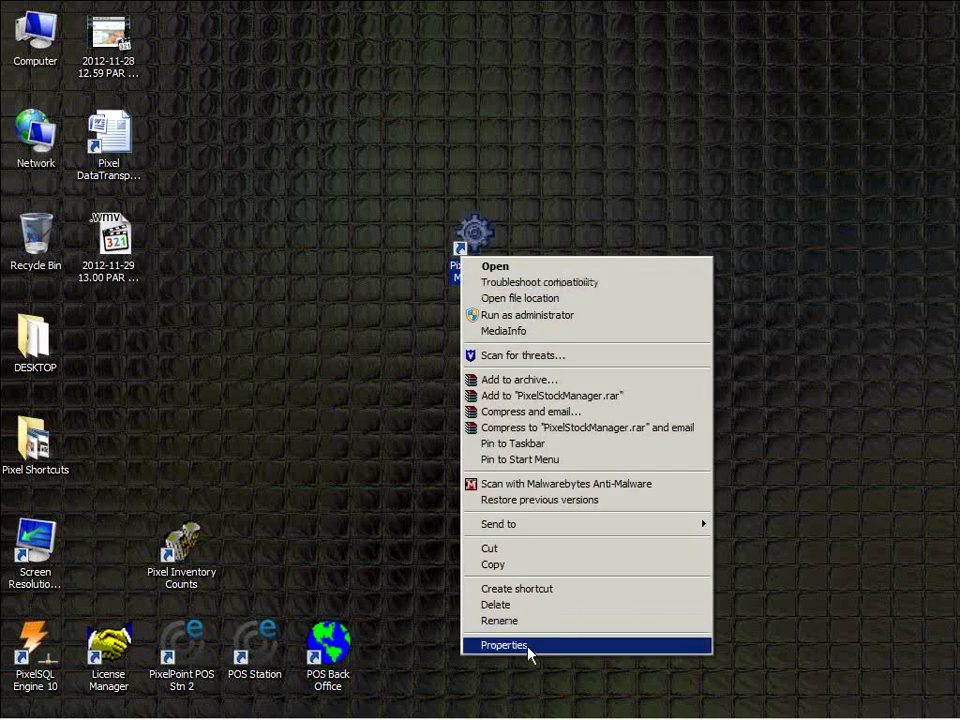
pyautogui.click(497, 643)
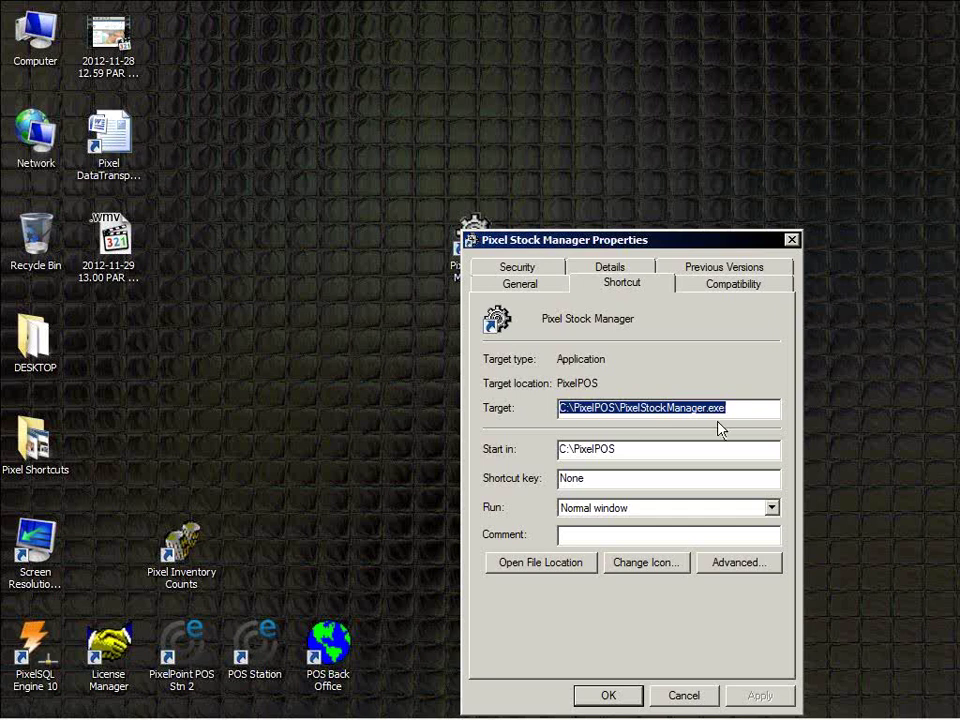
pyautogui.click(684, 700)
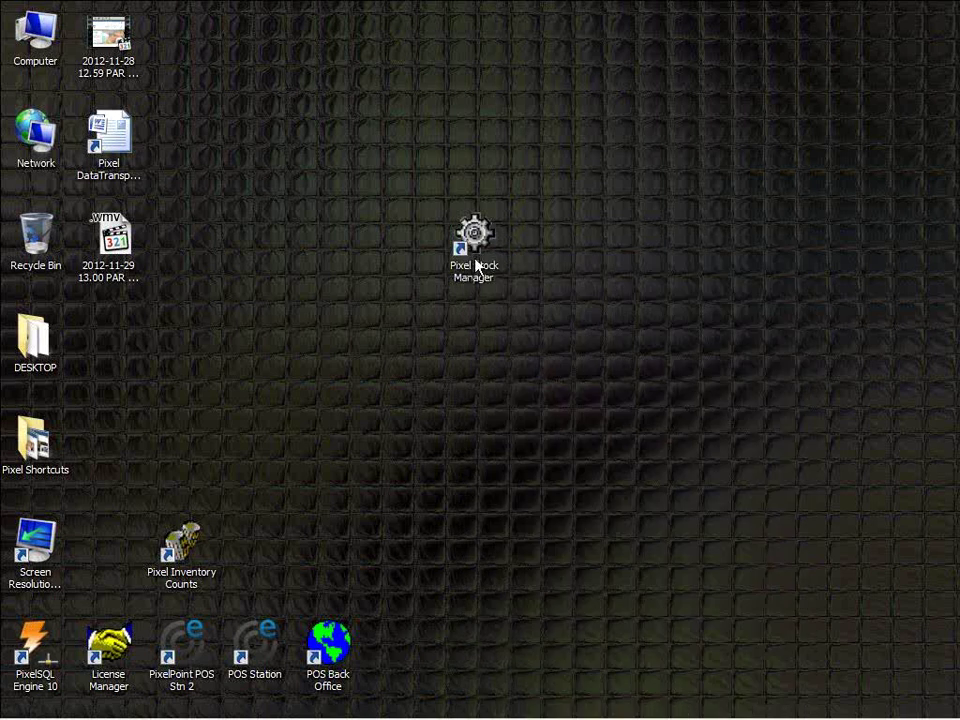
pyautogui.click(24, 708)
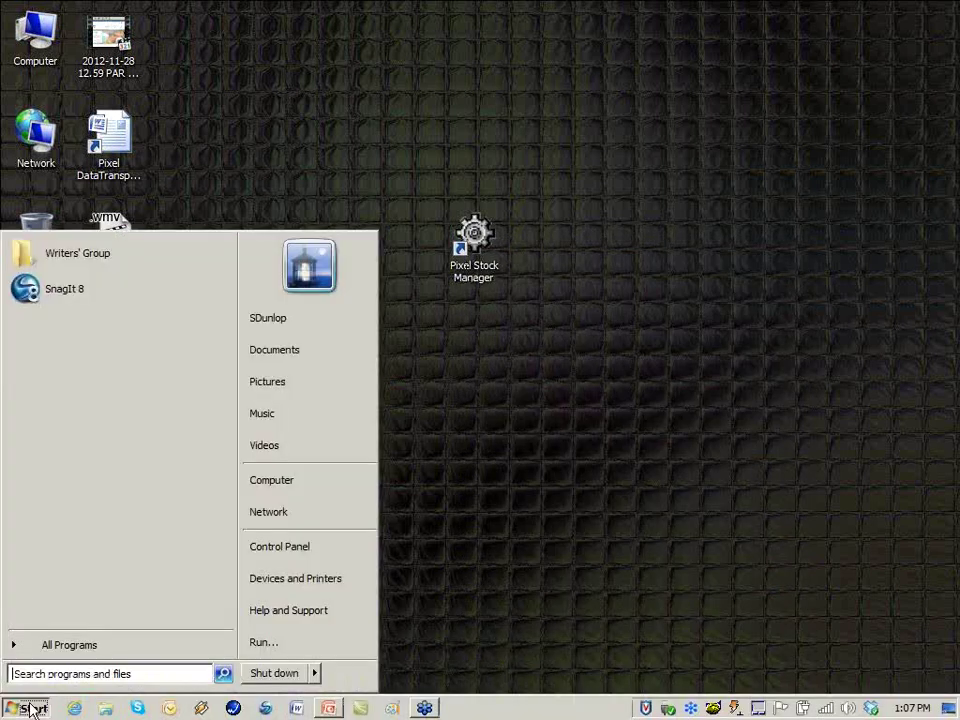
pyautogui.click(72, 652)
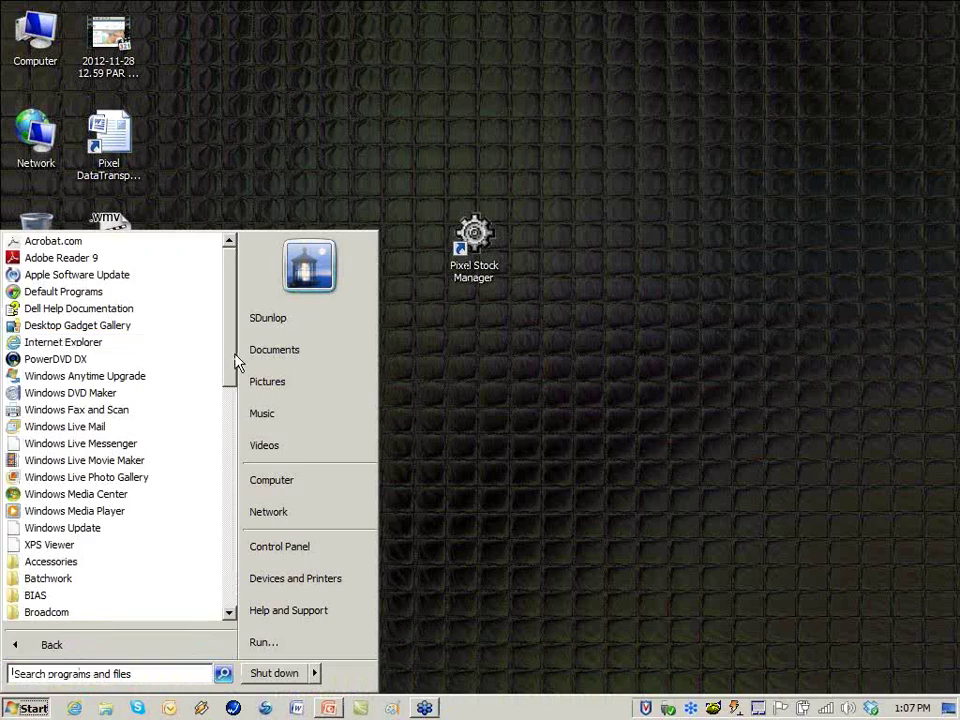
pyautogui.moveTo(238, 364); pyautogui.dragTo(245, 474)
pyautogui.press('Escape')
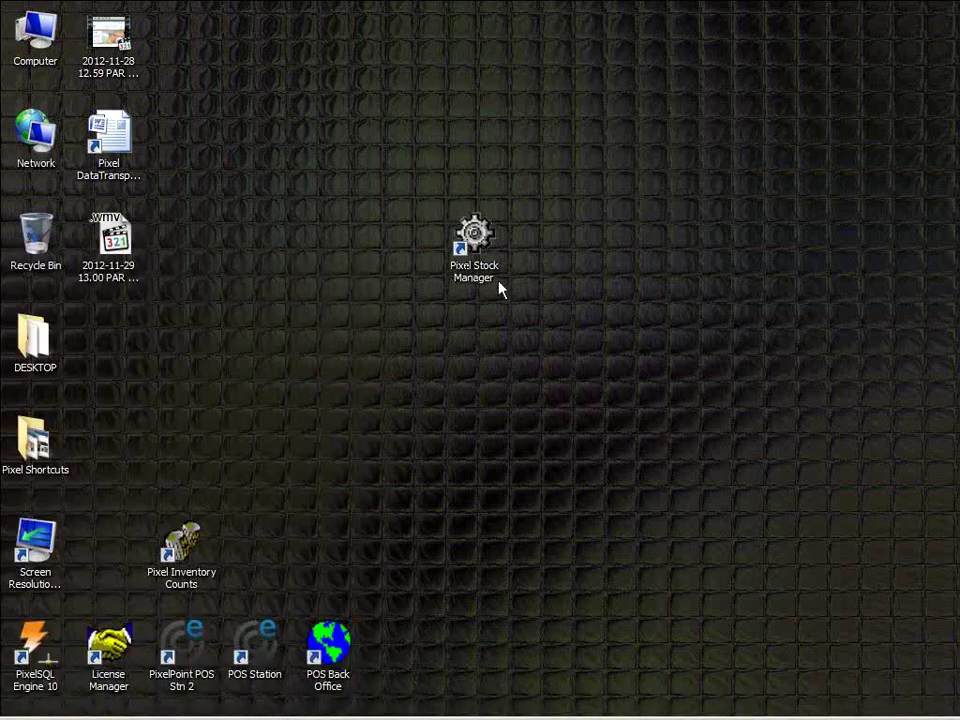
# Examine which executable the Pixel Stock Manager shortcut targets and close its properties unchanged.
pyautogui.click(478, 258)
pyautogui.rightClick(480, 258)
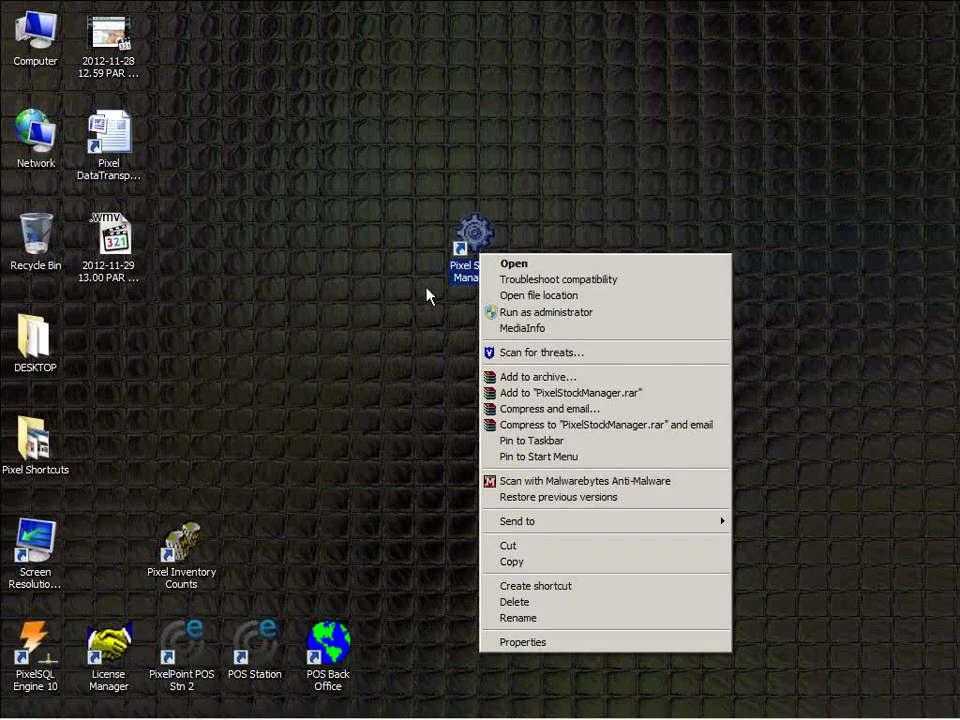
pyautogui.click(550, 643)
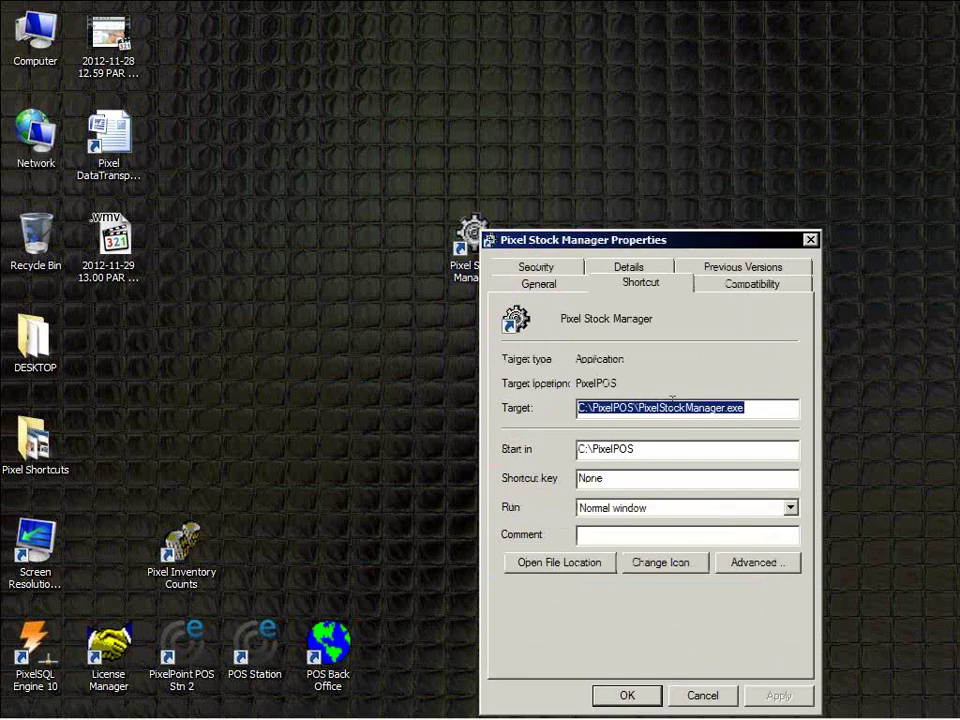
pyautogui.moveTo(645, 413); pyautogui.dragTo(778, 437)
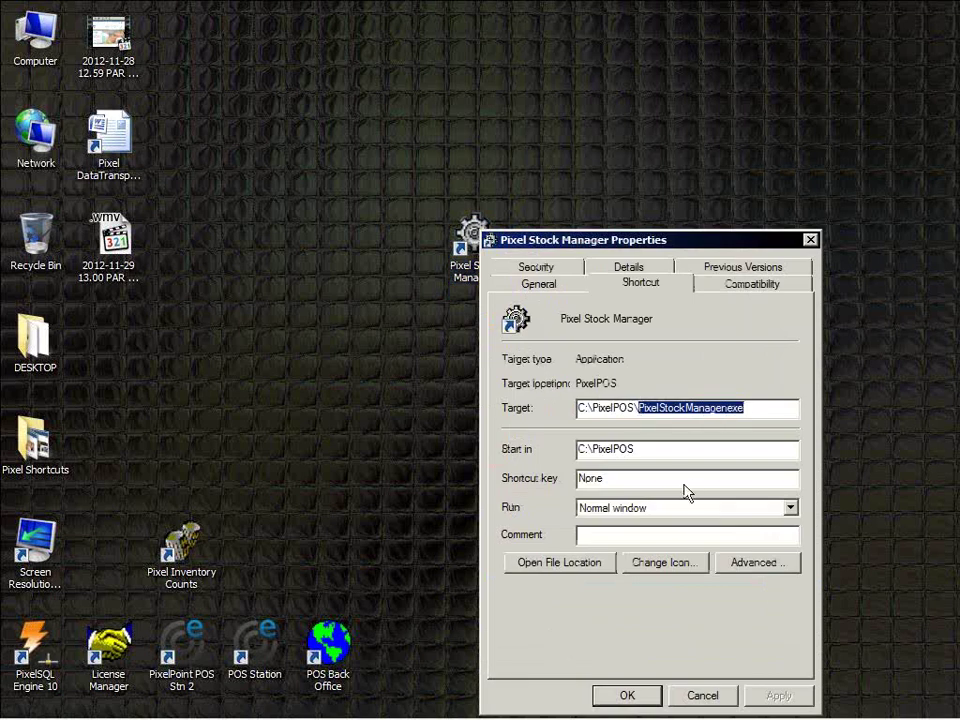
pyautogui.click(698, 697)
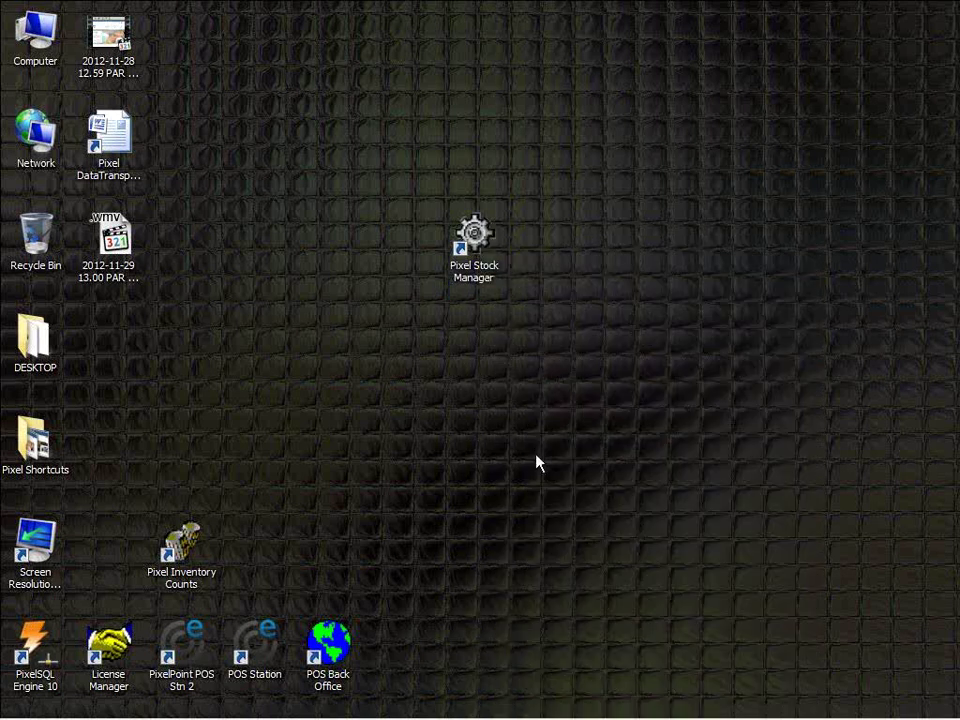
# Launch Pixel Stock Manager and bring up the StockBoy inventory manager window.
pyautogui.click(479, 265)
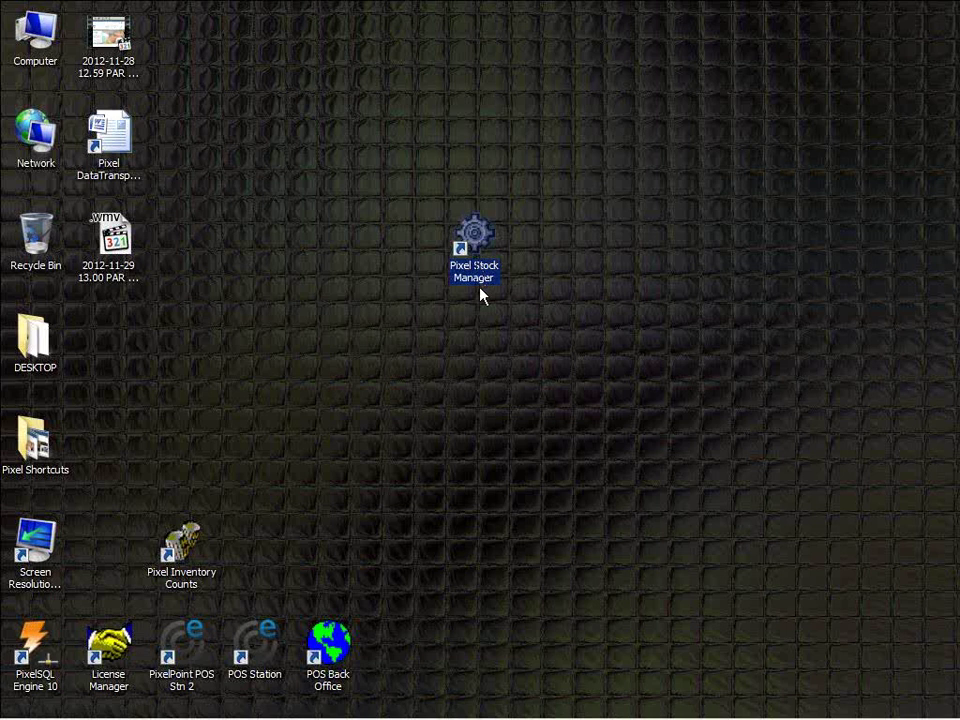
pyautogui.click(507, 453)
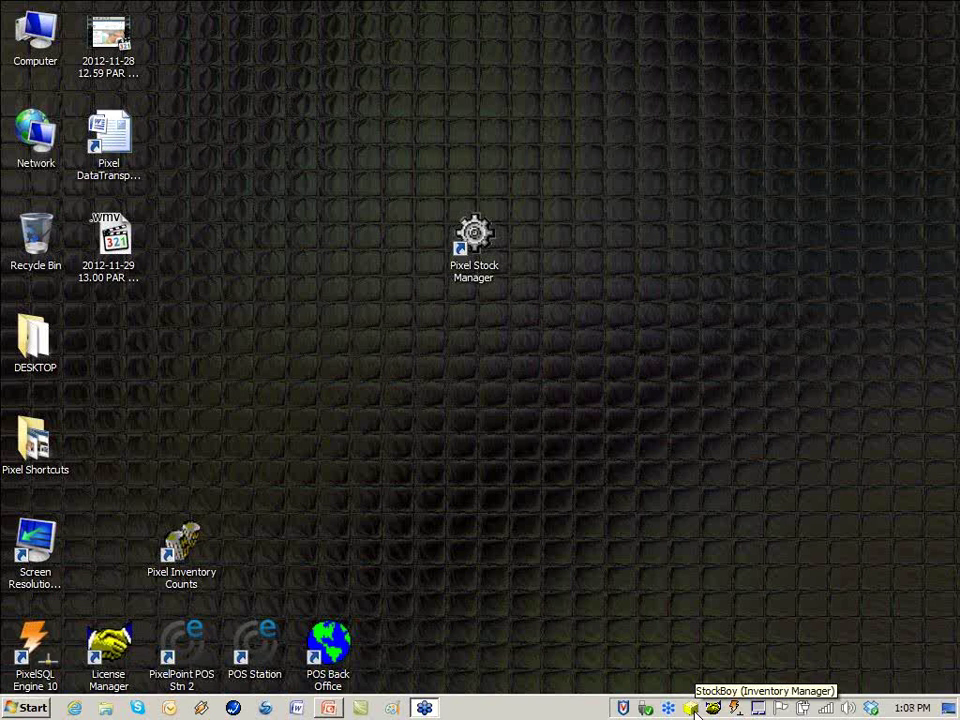
pyautogui.doubleClick(691, 708)
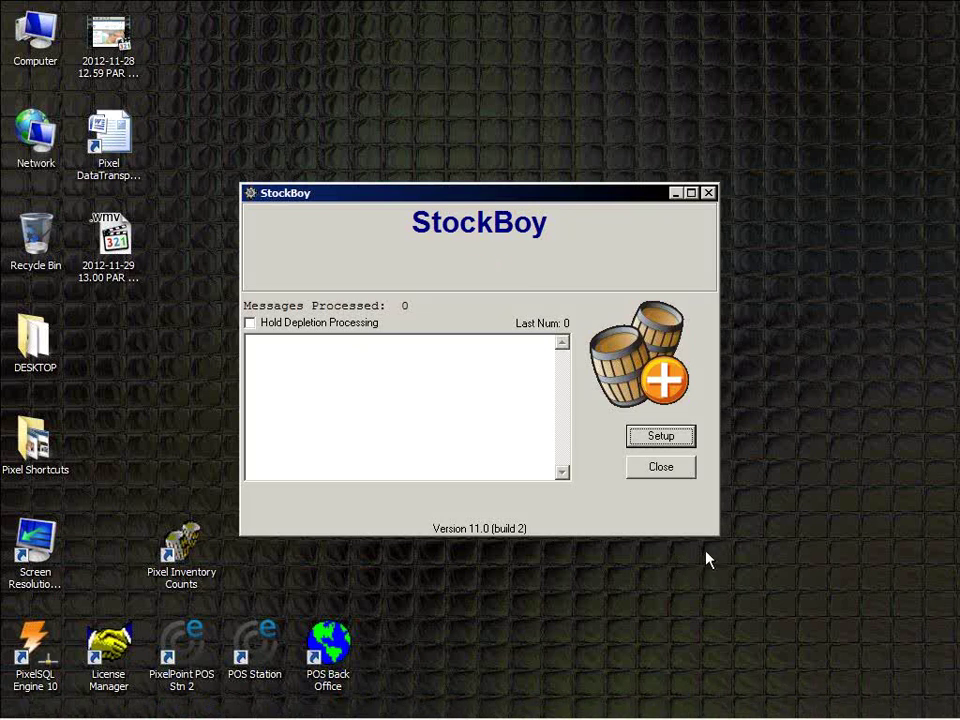
# Enable Hold Depletion Processing in StockBoy and turn it back off.
pyautogui.click(250, 326)
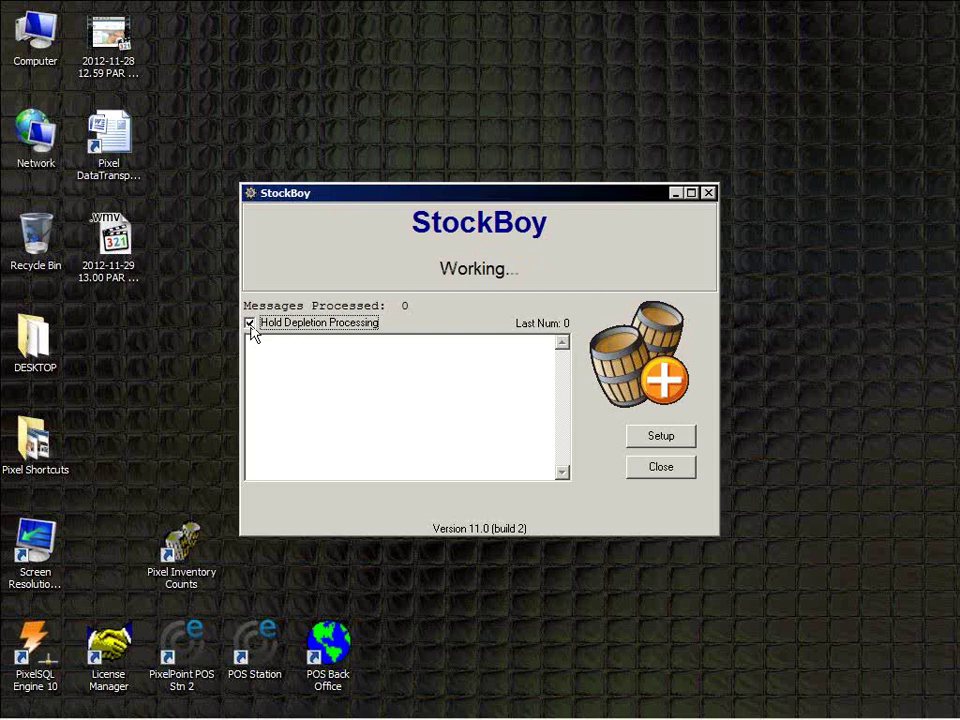
pyautogui.click(249, 325)
# Review the StockBoy setup options, comparing Last Cost and Average Cost inventory calculation, cancel without saving and minimize StockBoy.
pyautogui.click(664, 442)
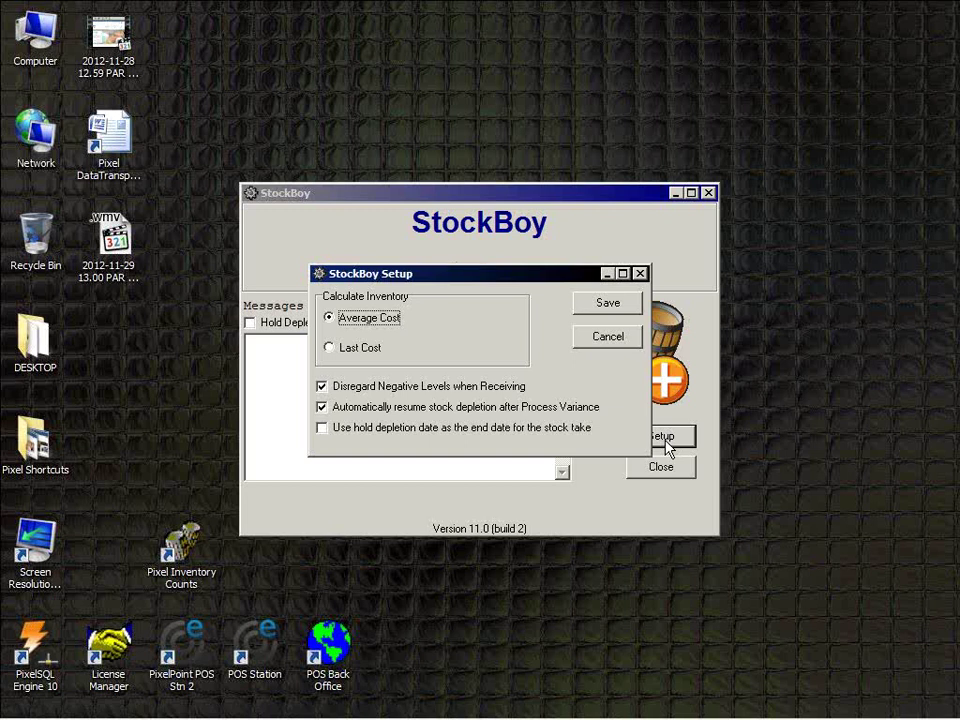
pyautogui.click(338, 348)
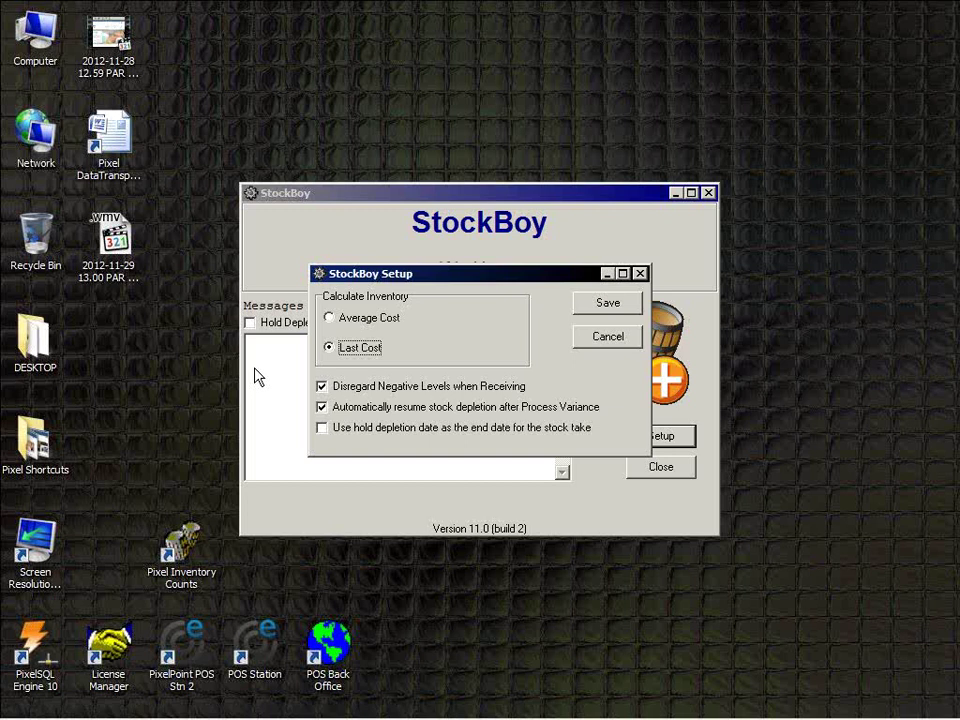
pyautogui.click(342, 320)
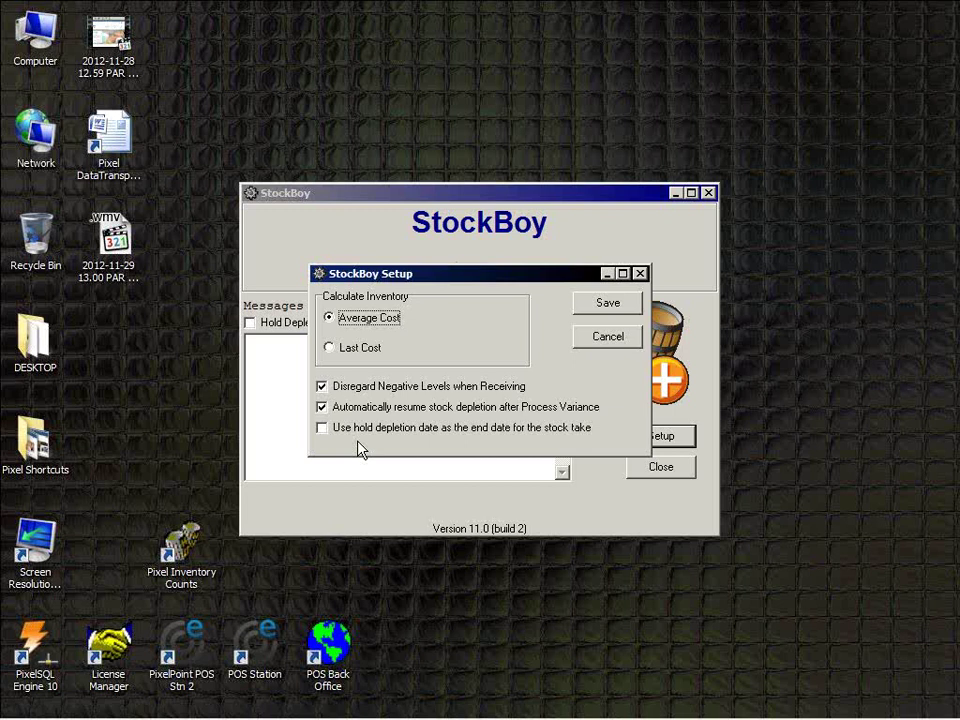
pyautogui.click(608, 336)
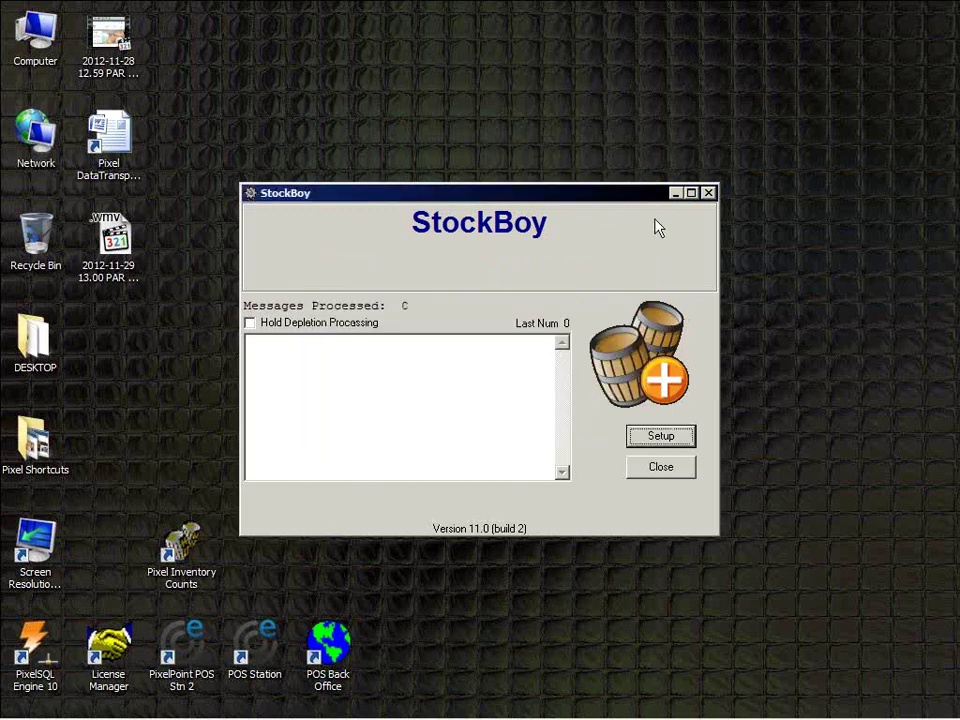
pyautogui.click(675, 193)
# Launch POS Back Office, log in with the employee code and postpone the database backup.
pyautogui.moveTo(700, 712)
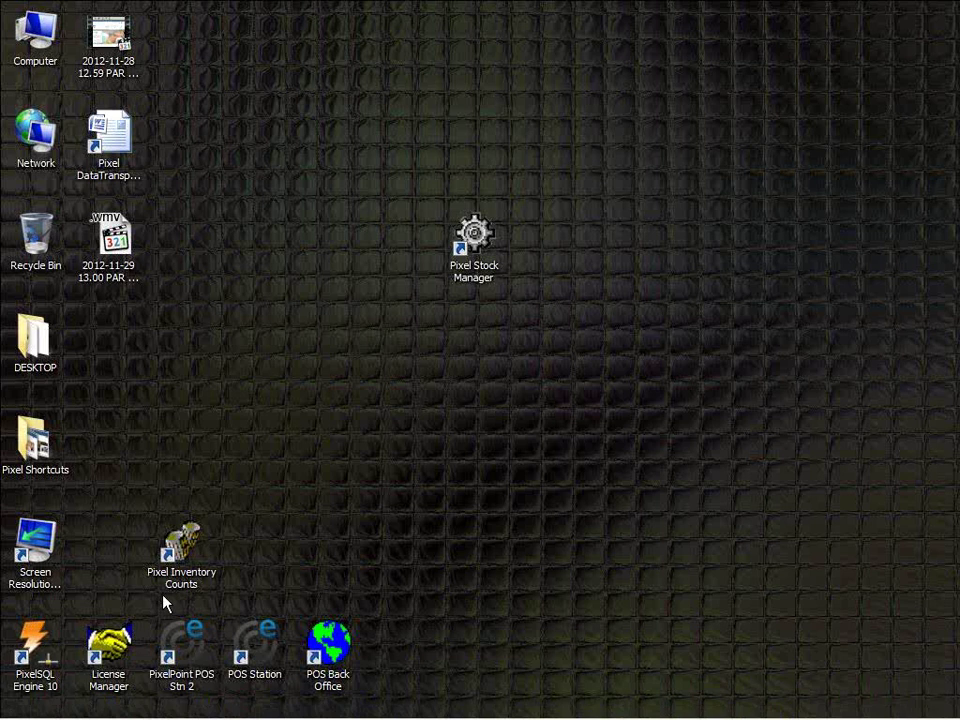
pyautogui.doubleClick(311, 660)
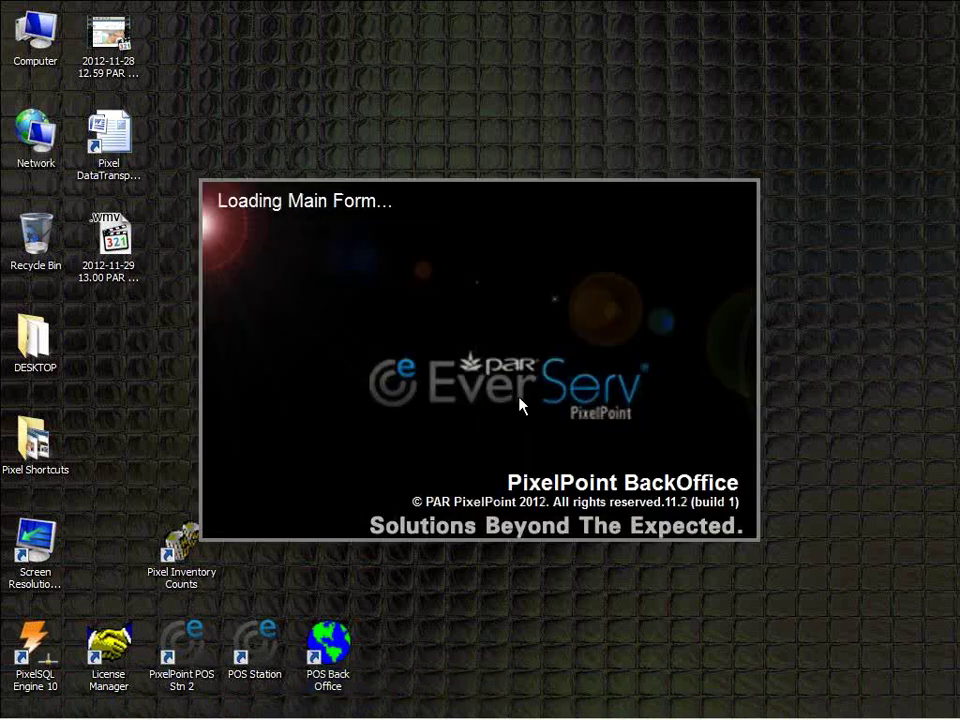
pyautogui.click(617, 332)
pyautogui.click(365, 450)
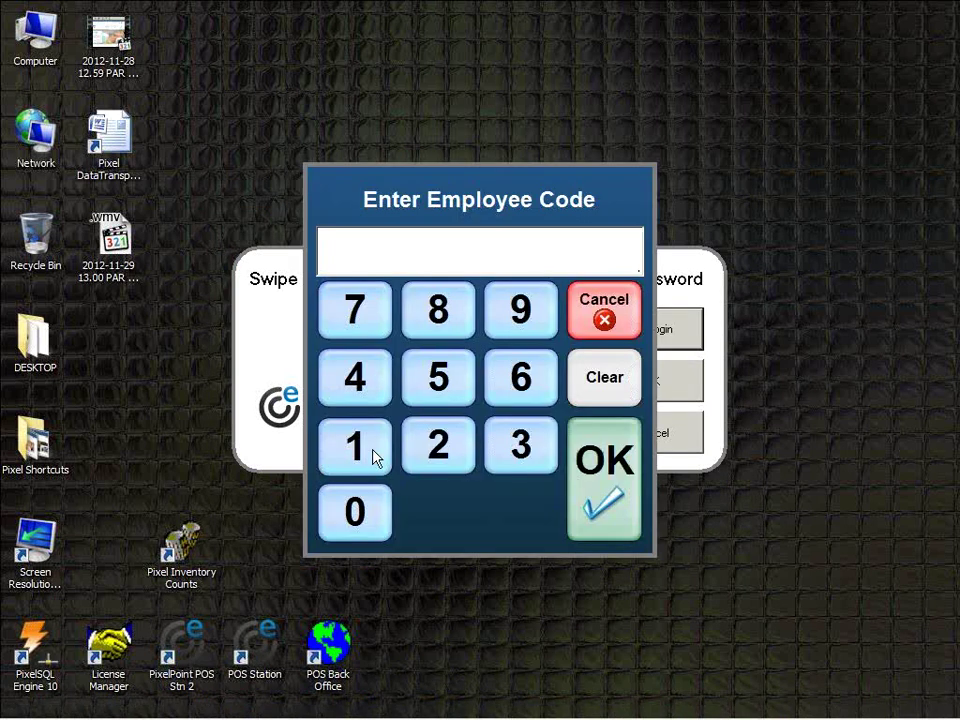
pyautogui.click(356, 512)
pyautogui.click(356, 512)
pyautogui.click(603, 478)
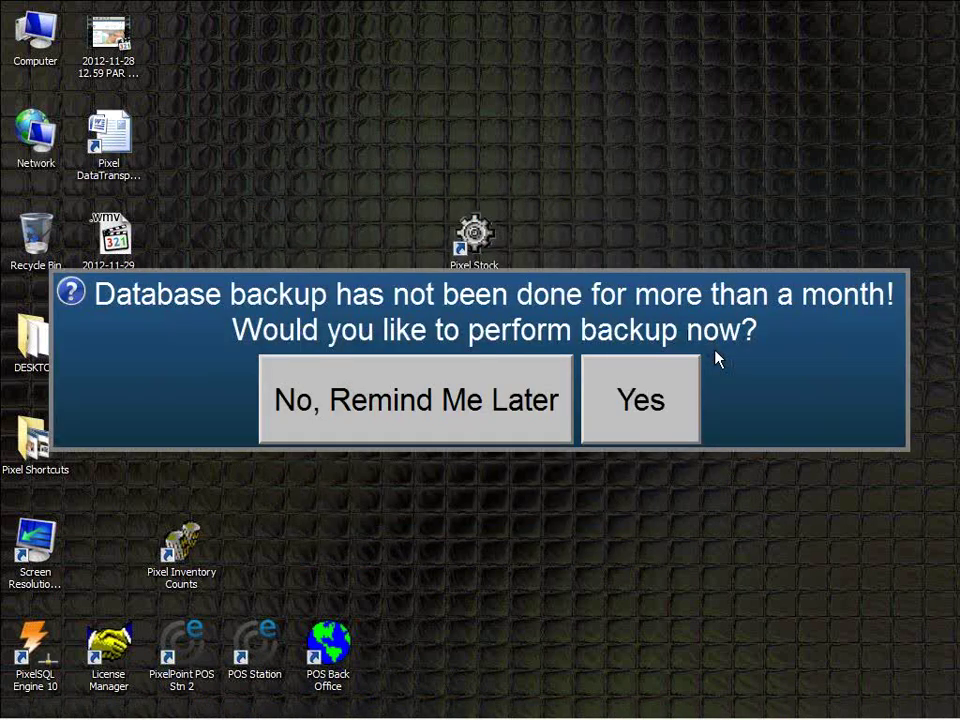
pyautogui.click(411, 435)
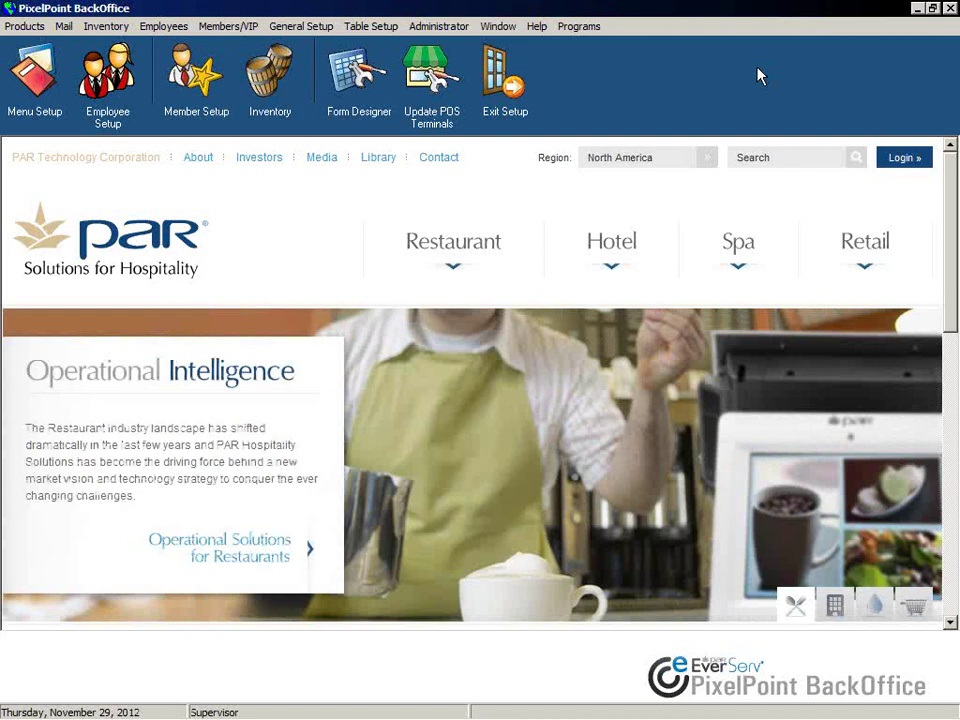
# Check the Use Inventory Manager (Stockboy) option in the System Setup Options and close the form.
pyautogui.click(436, 28)
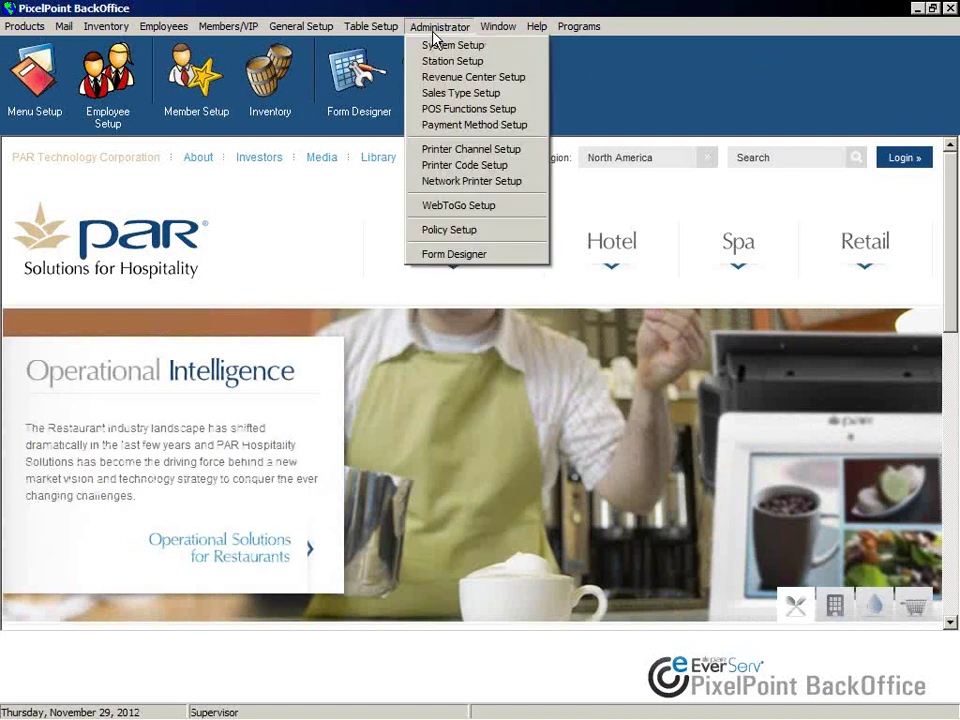
pyautogui.click(436, 46)
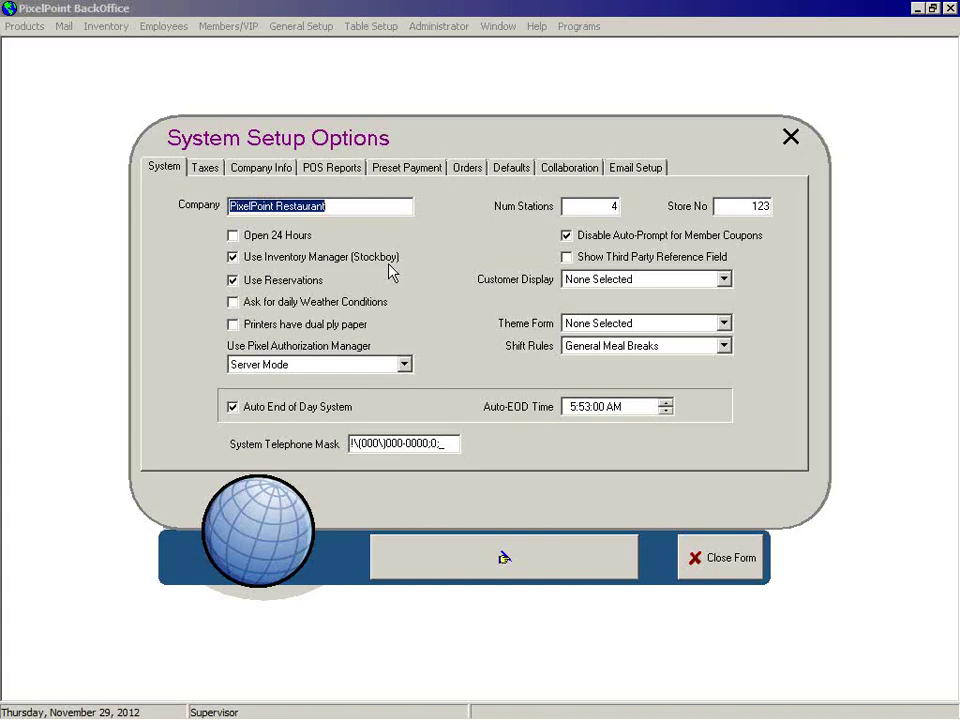
pyautogui.click(690, 551)
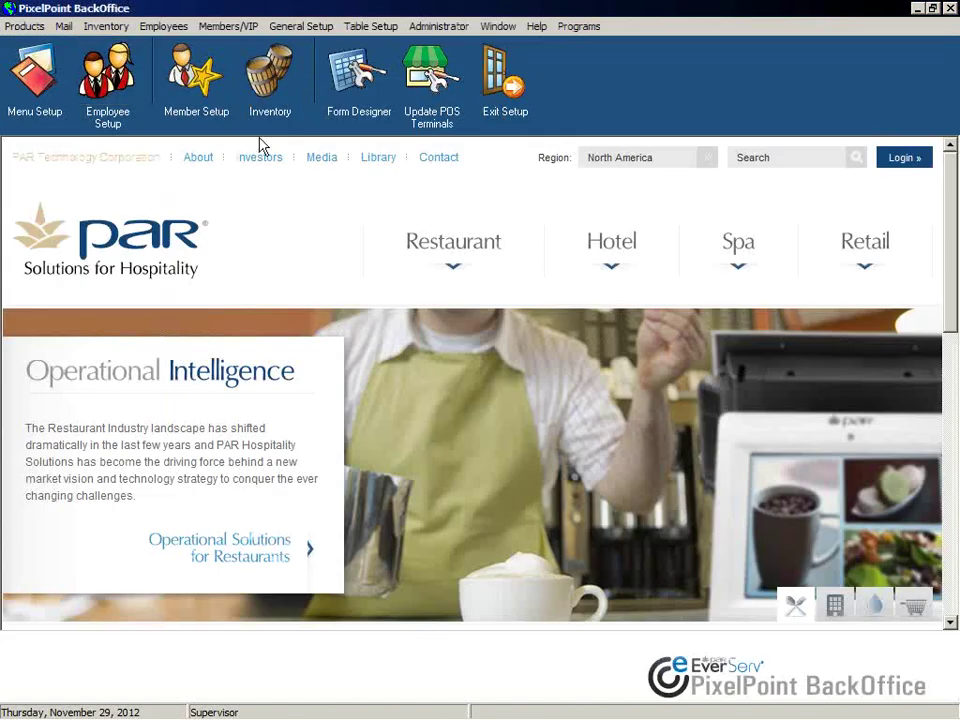
# Open the Stocked Items form and review Chicken Breast's unit description and report category choices without changing them.
pyautogui.click(106, 27)
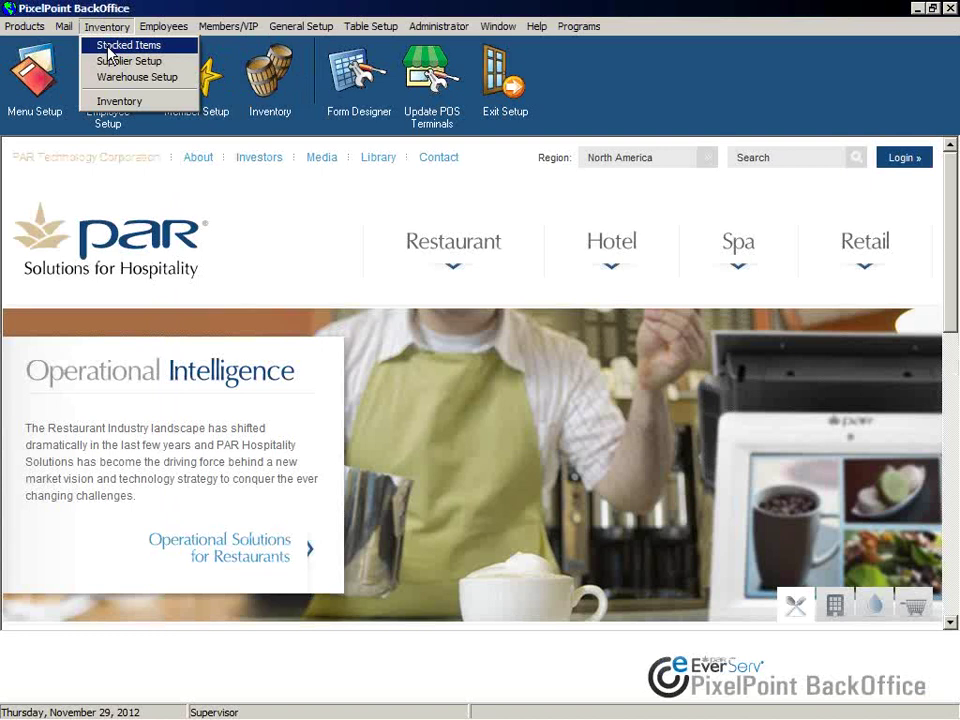
pyautogui.click(110, 46)
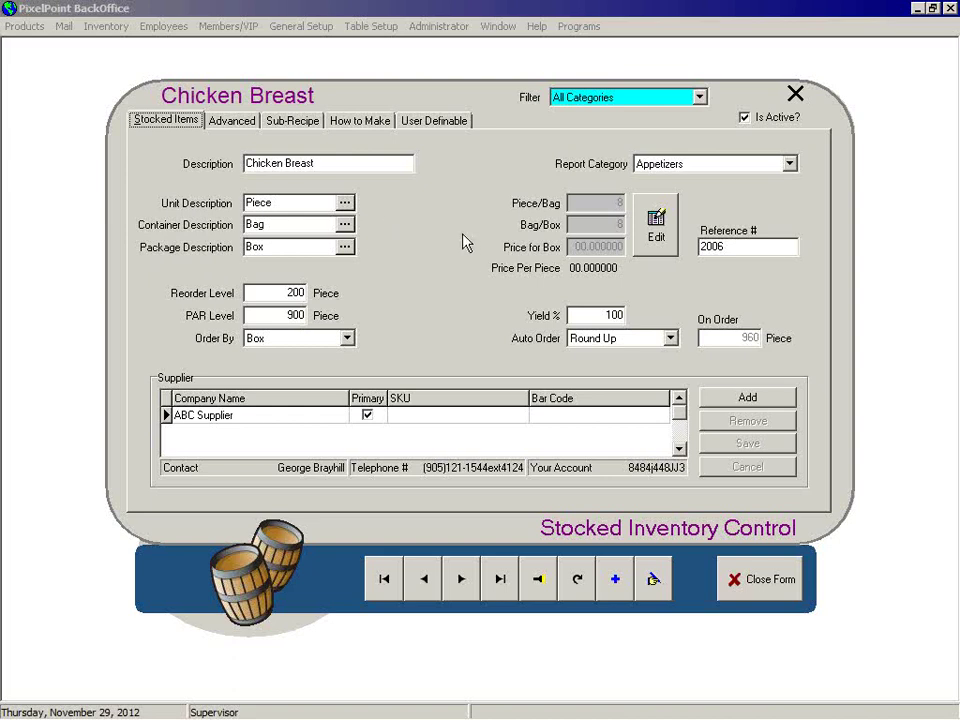
pyautogui.click(347, 202)
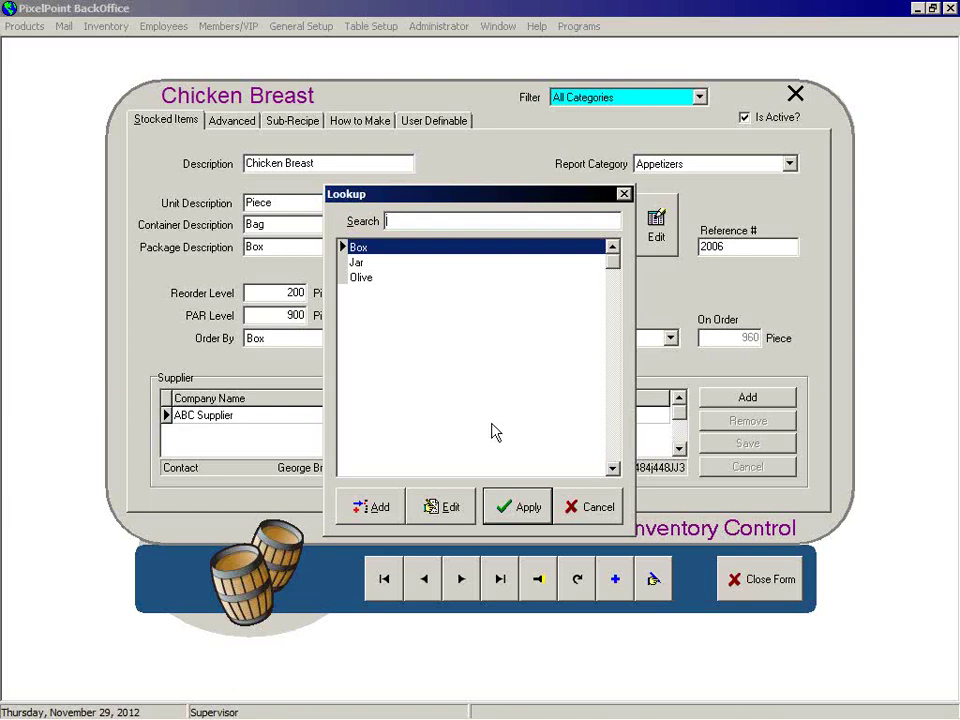
pyautogui.click(597, 507)
pyautogui.click(318, 212)
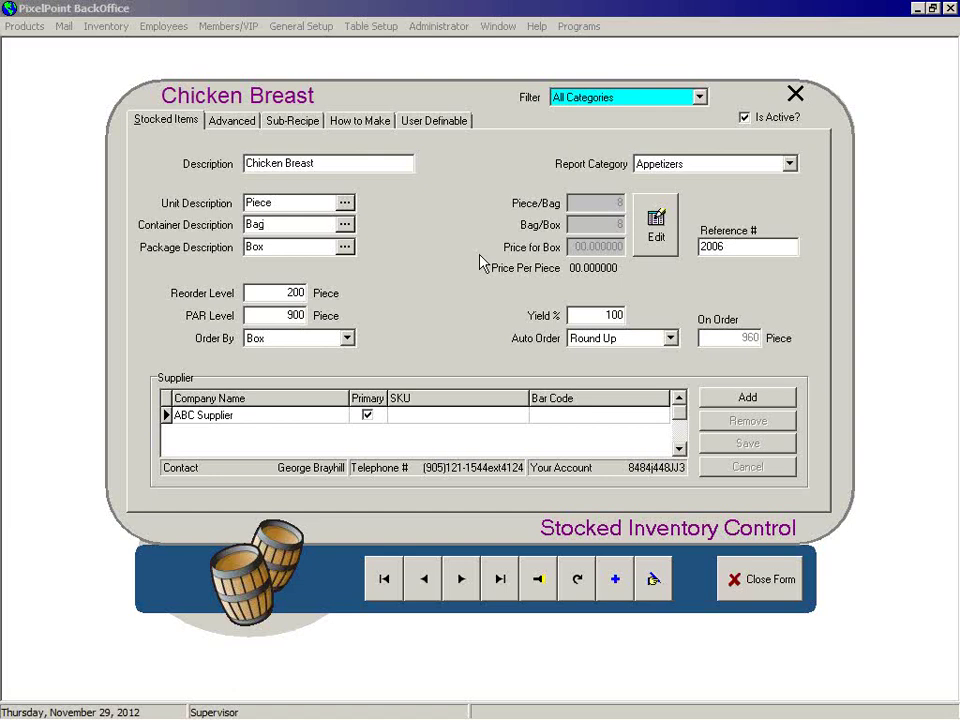
pyautogui.click(345, 204)
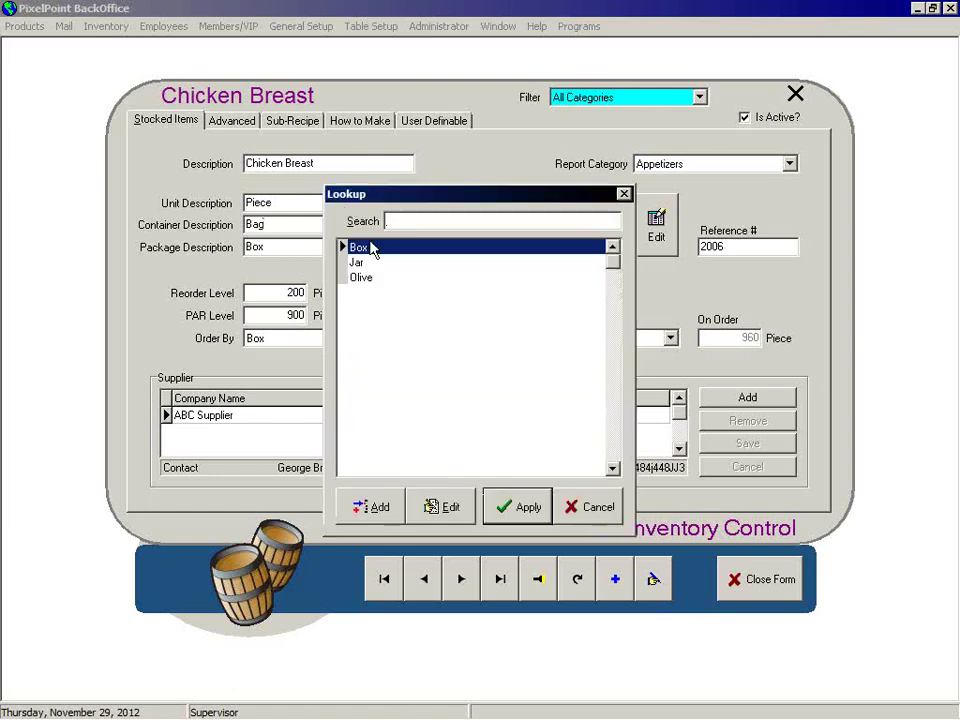
pyautogui.click(562, 502)
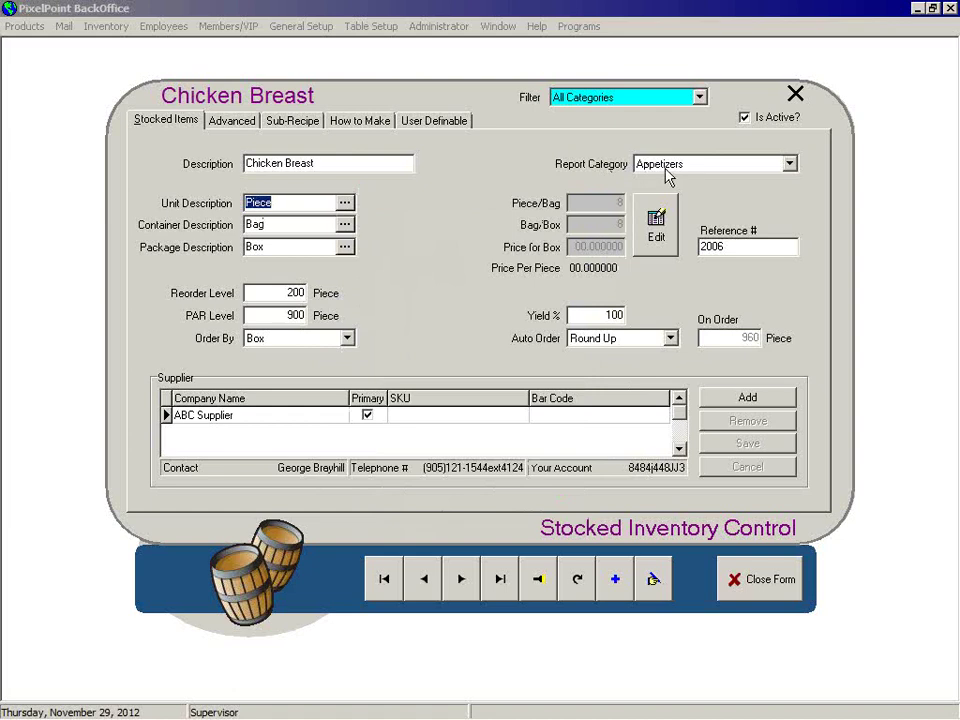
pyautogui.click(790, 164)
pyautogui.click(790, 165)
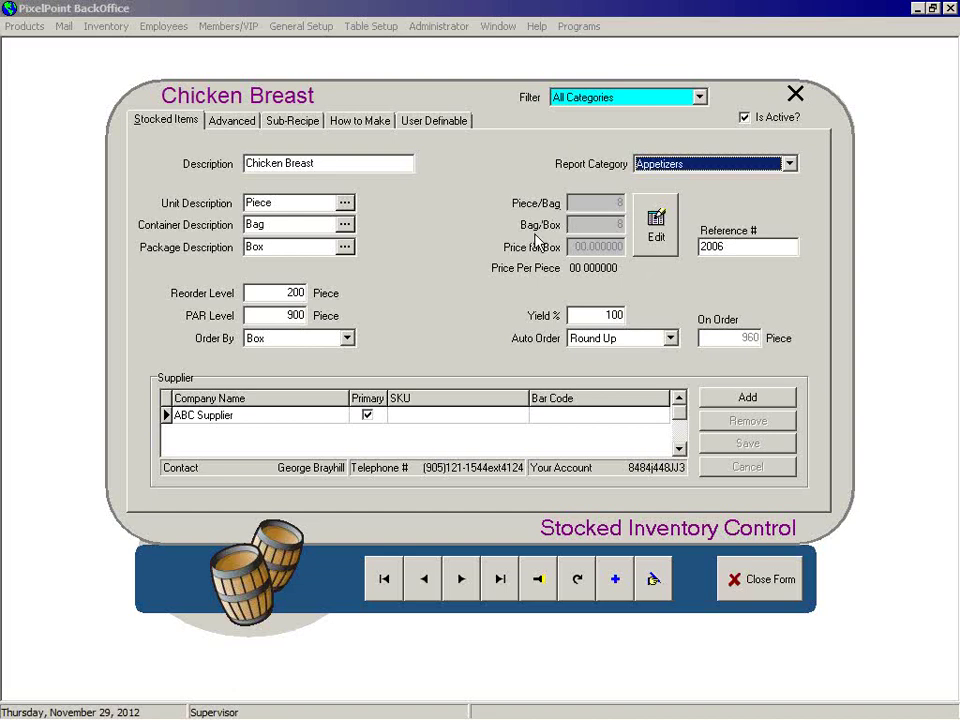
# Unlock Chicken Breast's Piece/Bag and Bag/Box quantities for editing, and keep Order By at Box and Auto Order at Round Up.
pyautogui.click(657, 230)
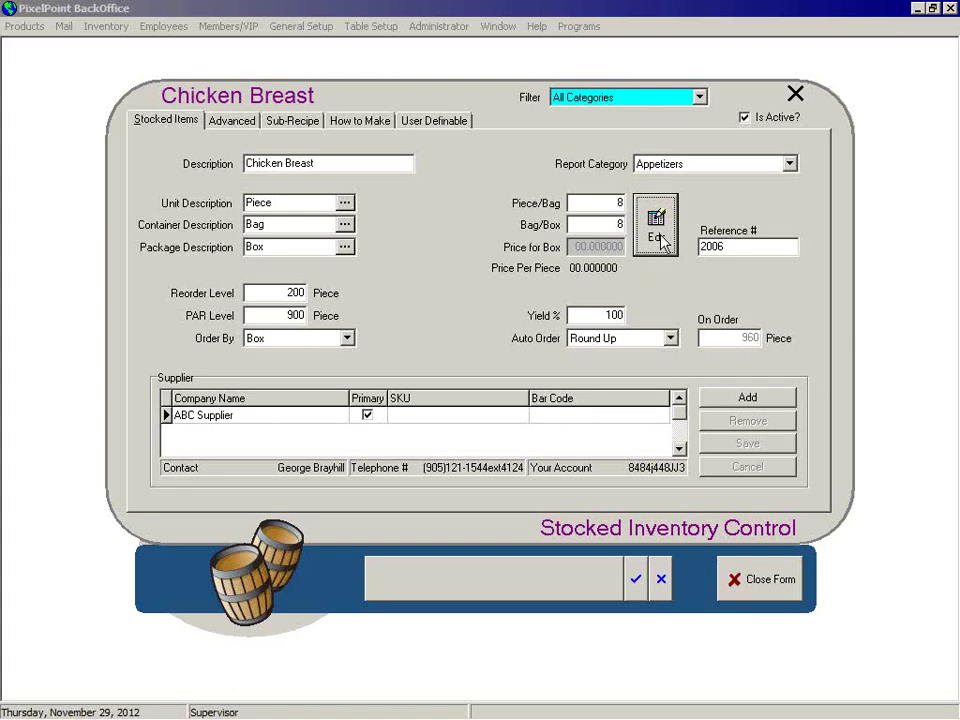
pyautogui.doubleClick(741, 246)
pyautogui.click(347, 341)
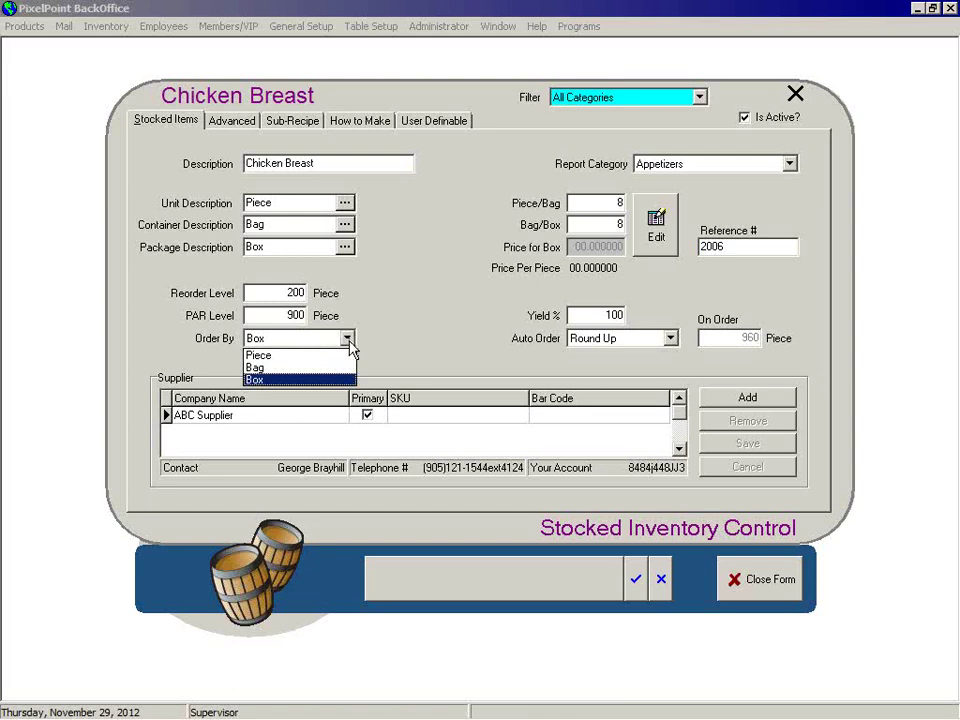
pyautogui.click(396, 293)
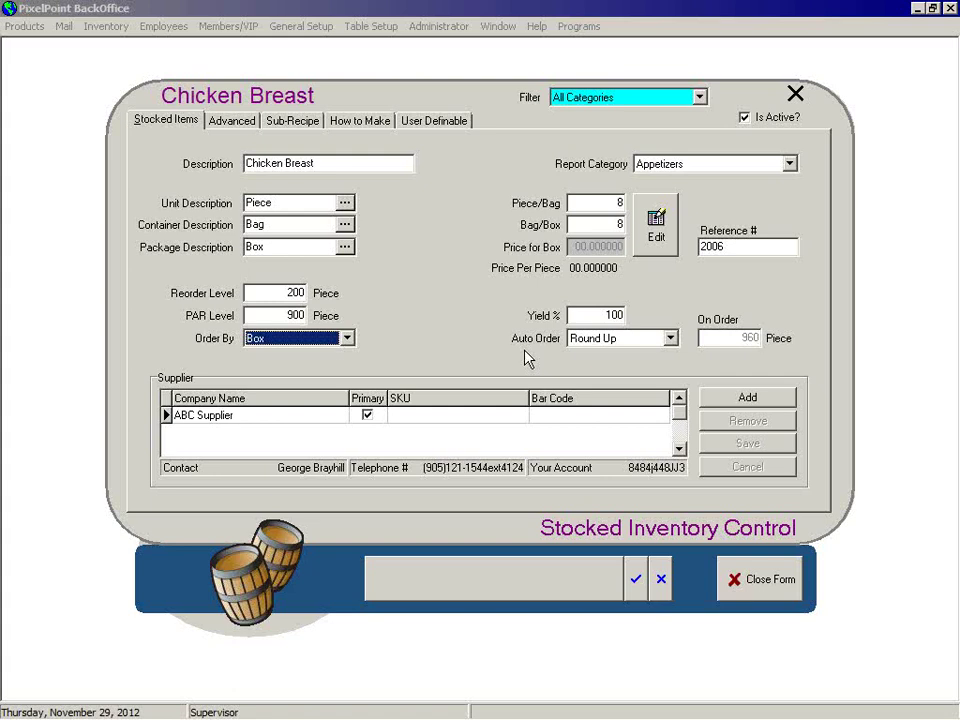
pyautogui.click(671, 341)
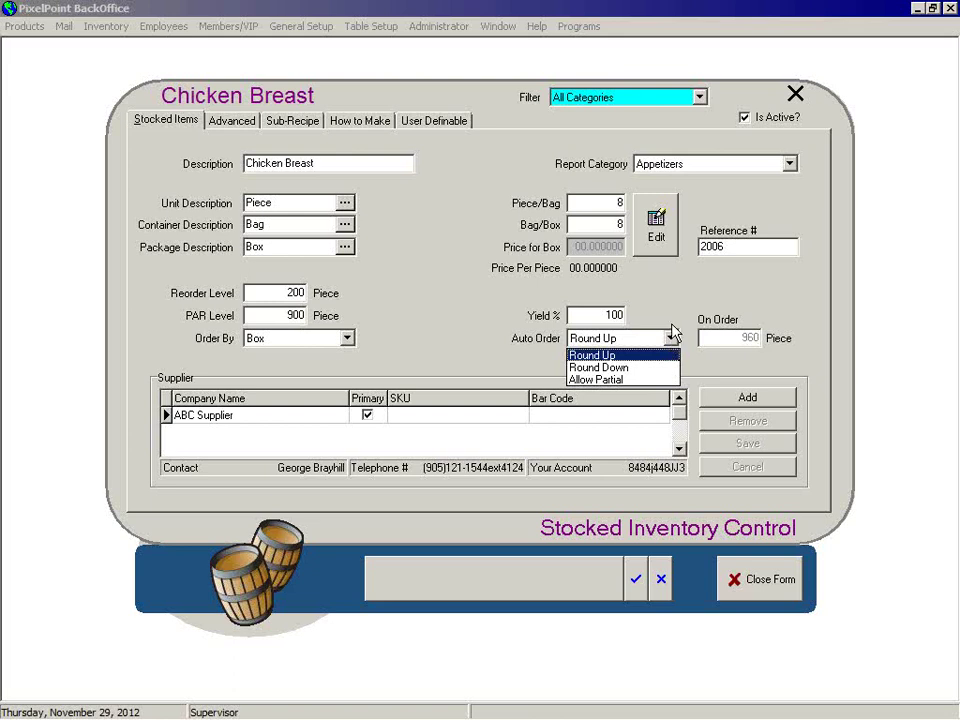
pyautogui.click(596, 355)
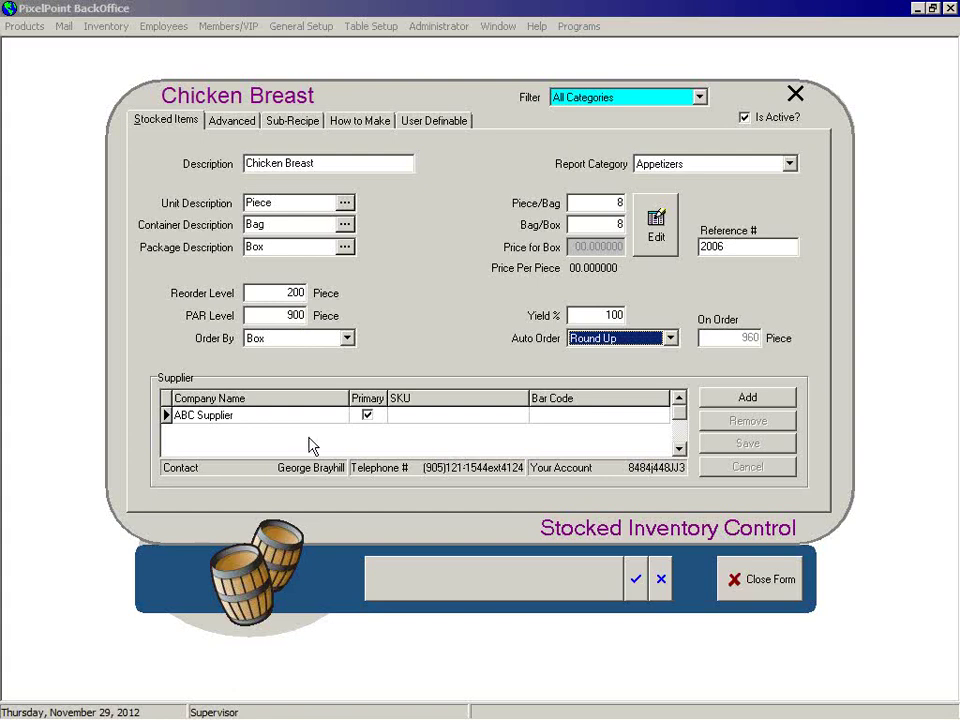
# Add XYZ Supplier as a second supplier for Chicken Breast, keeping ABC Supplier as primary, and compare both supplier entries.
pyautogui.click(740, 402)
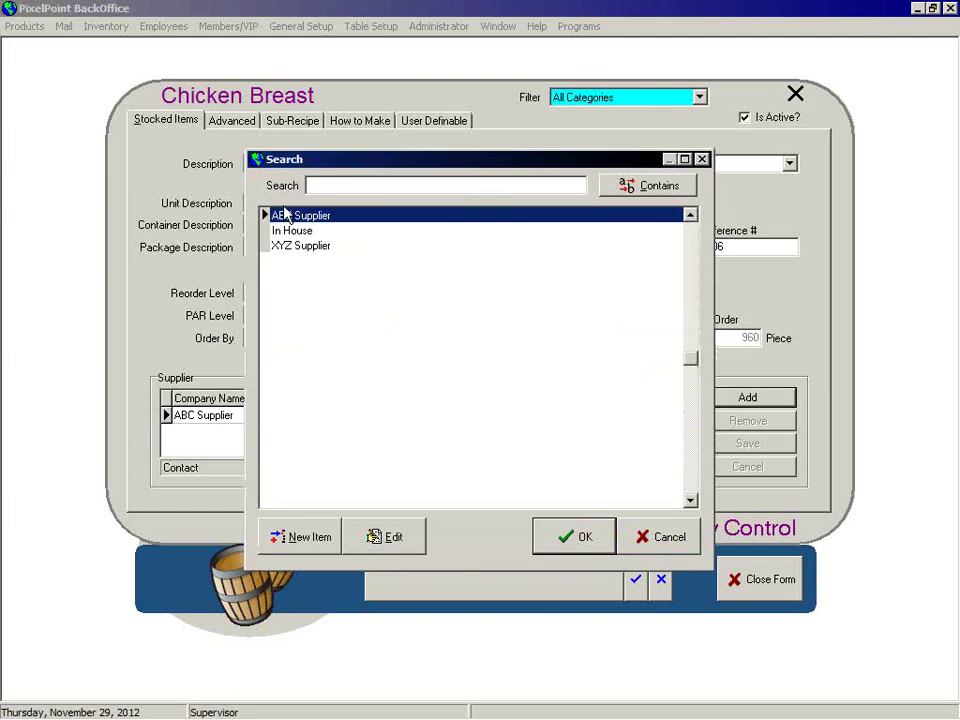
pyautogui.click(298, 246)
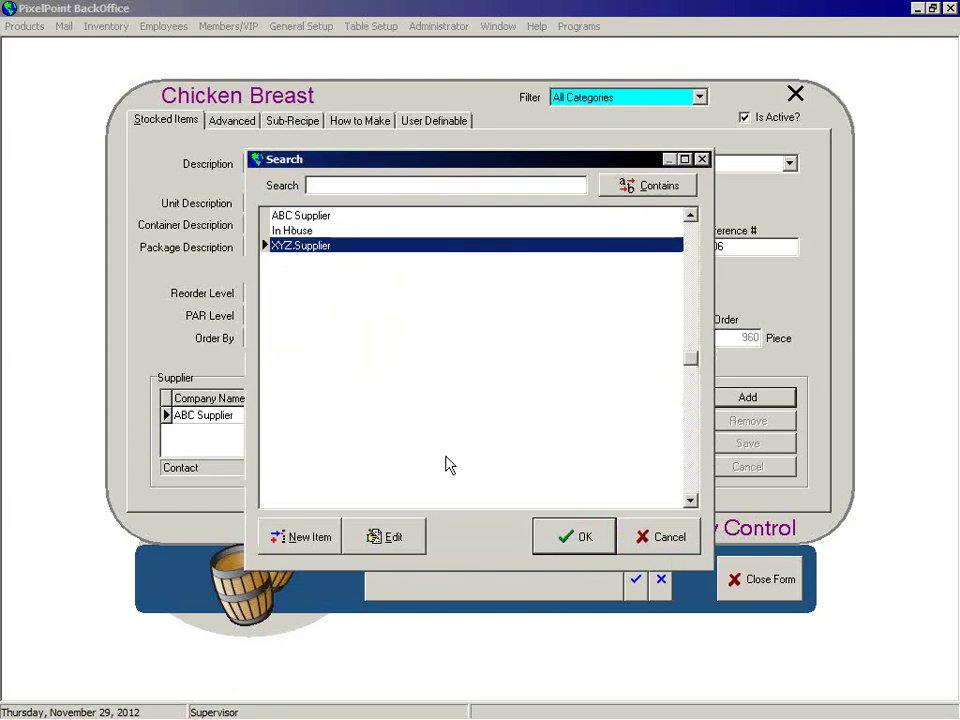
pyautogui.click(538, 538)
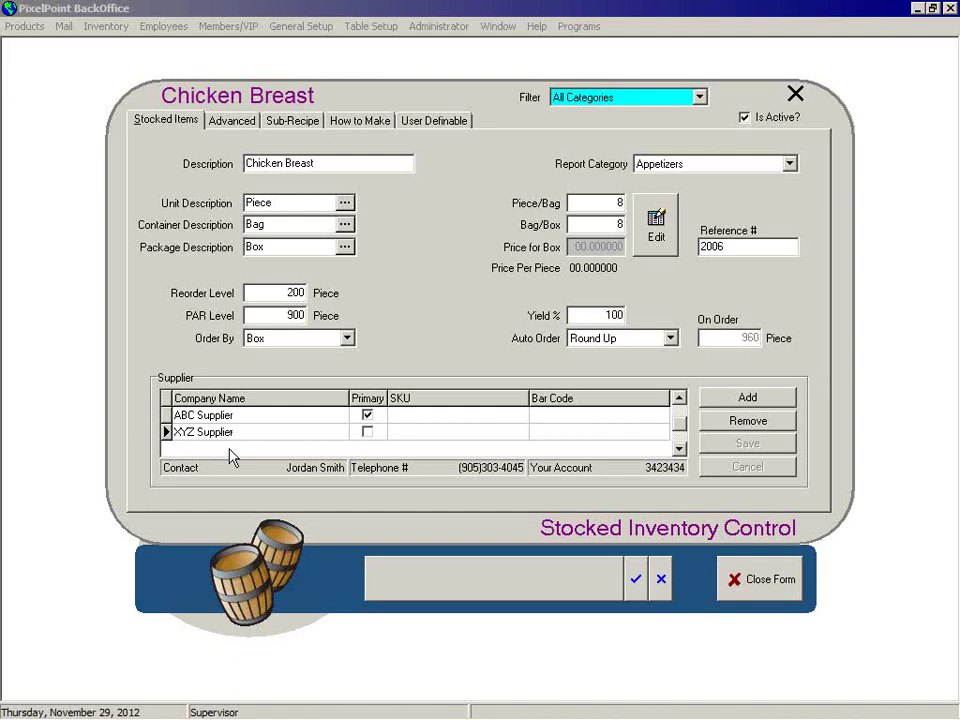
pyautogui.click(328, 415)
pyautogui.click(279, 433)
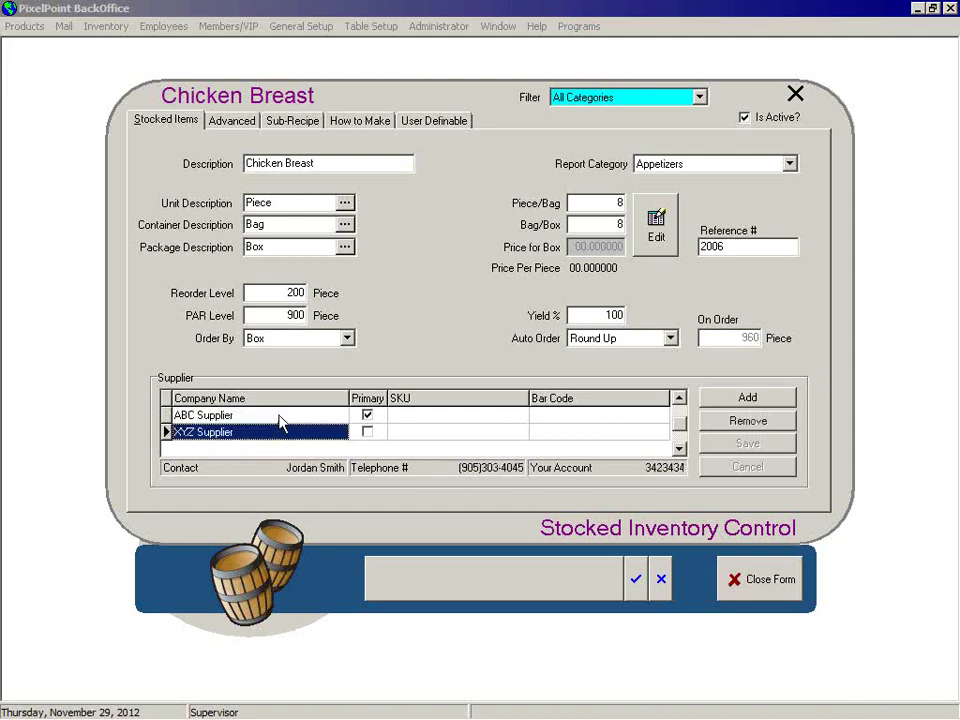
pyautogui.click(281, 418)
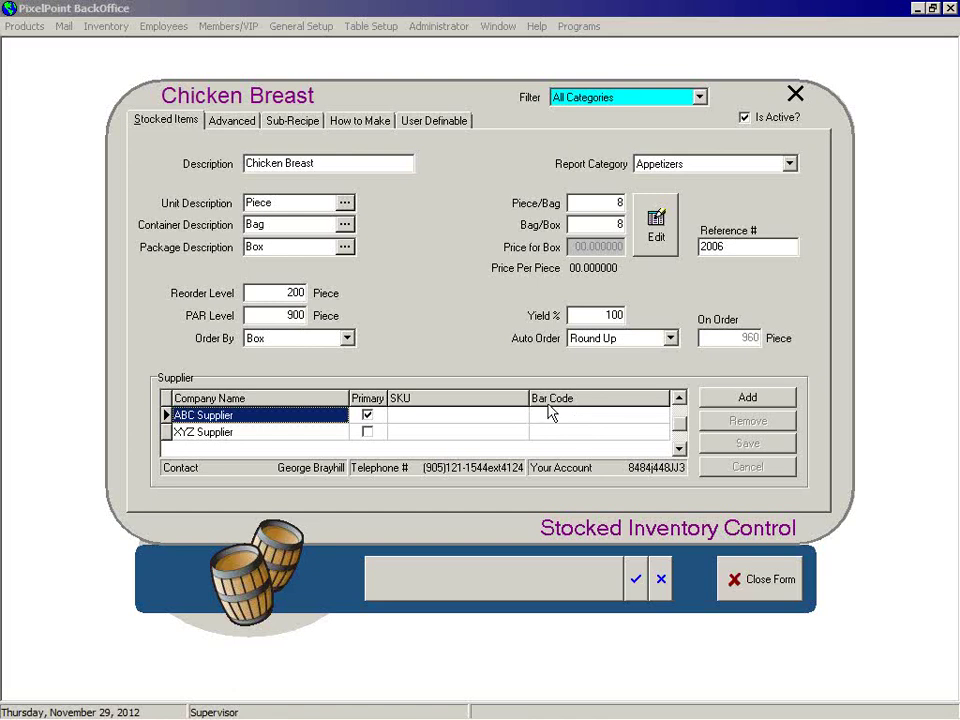
# Go through Chicken Breast's advanced stock depletion methods from By Recipe, By Customer, By Check and By Day to By Employee Shift.
pyautogui.click(230, 124)
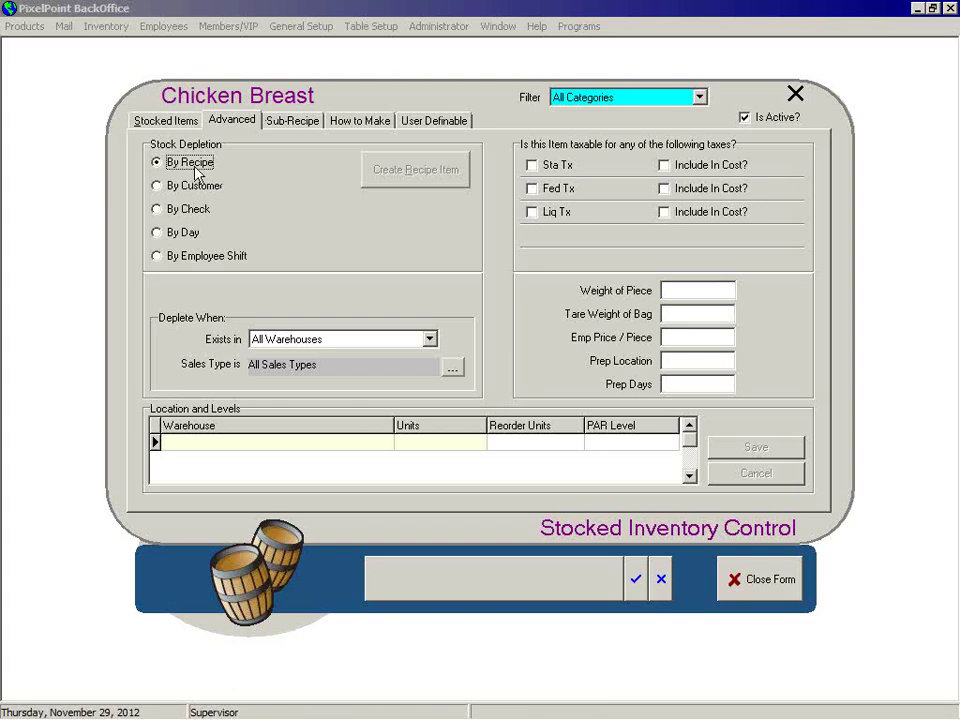
pyautogui.click(166, 164)
pyautogui.click(156, 186)
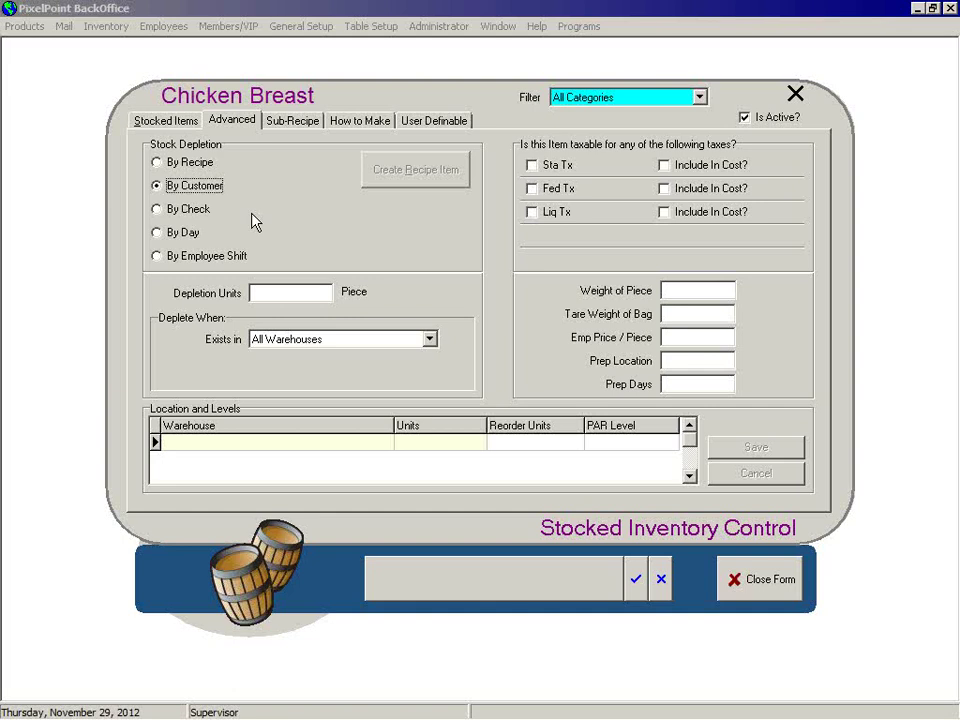
pyautogui.click(200, 212)
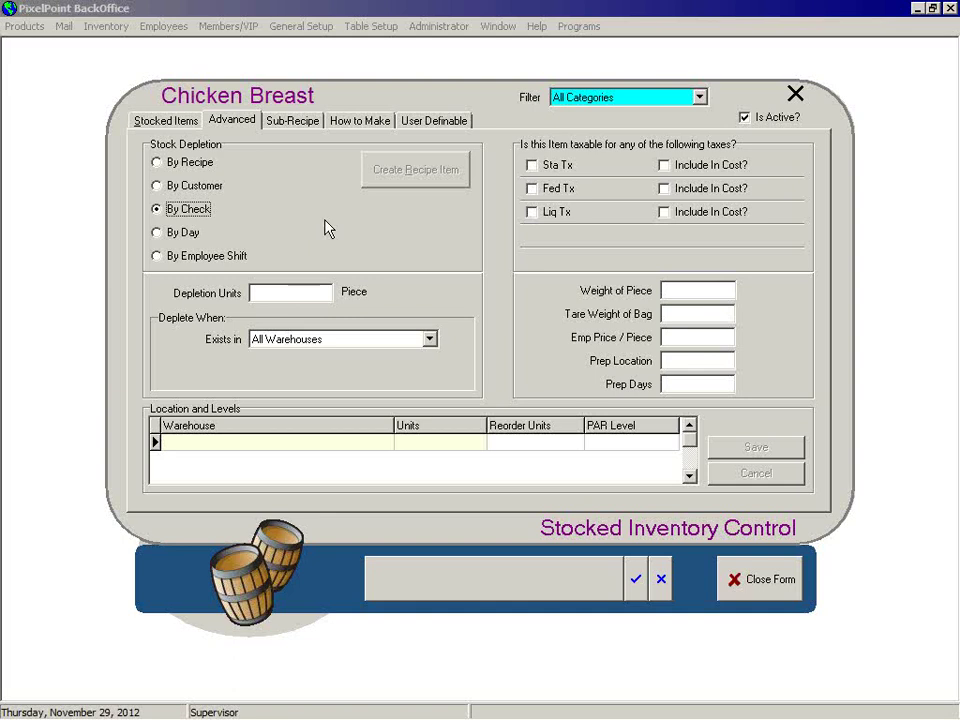
pyautogui.click(210, 187)
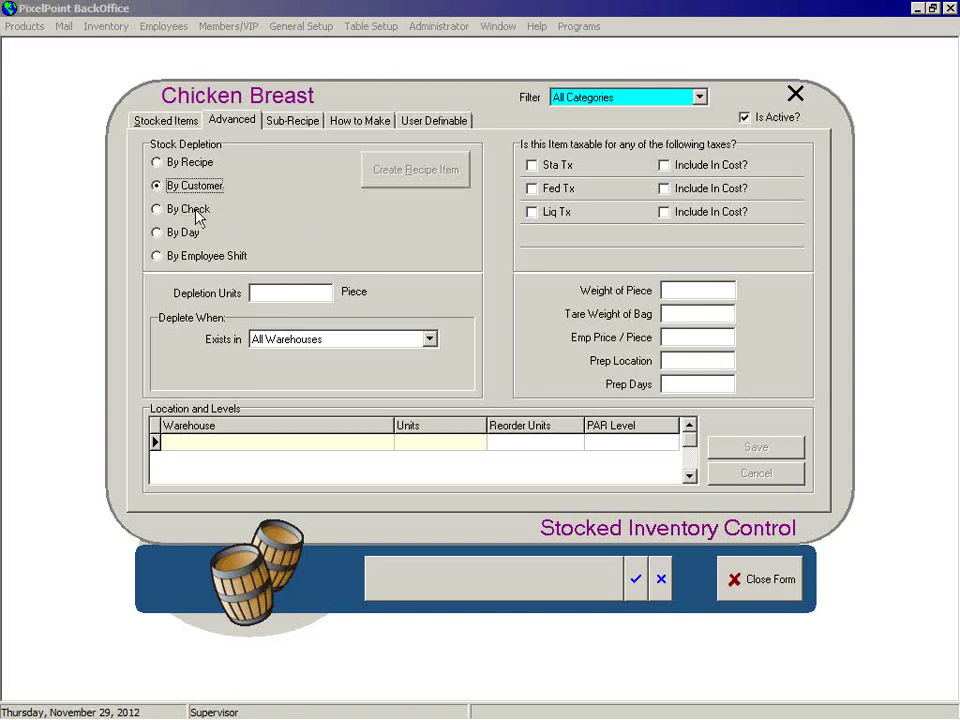
pyautogui.click(197, 214)
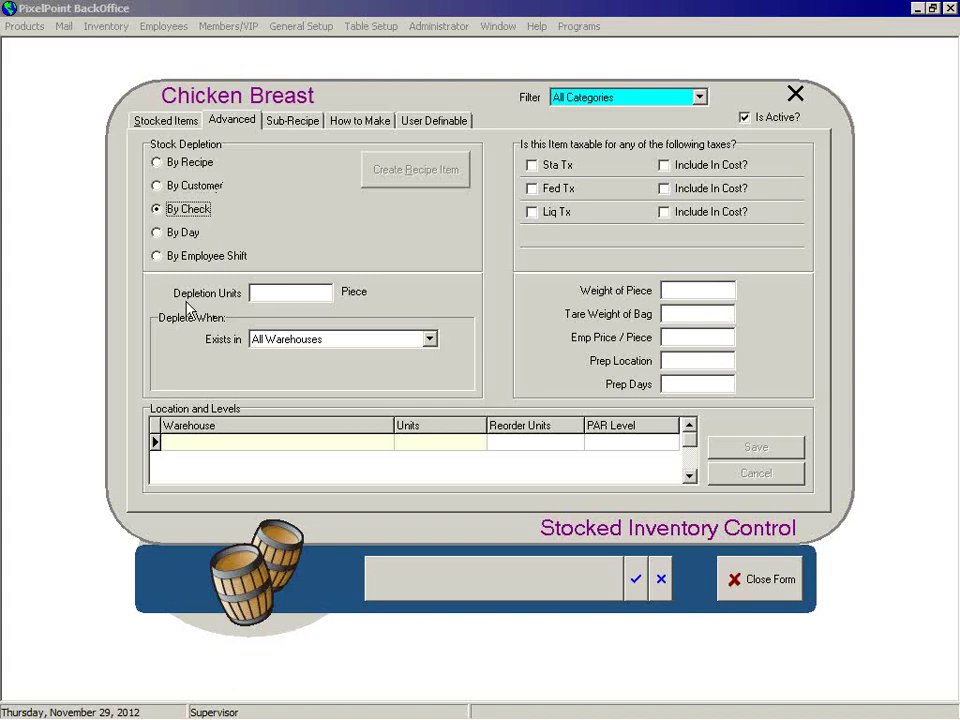
pyautogui.click(280, 293)
pyautogui.click(167, 234)
pyautogui.click(156, 256)
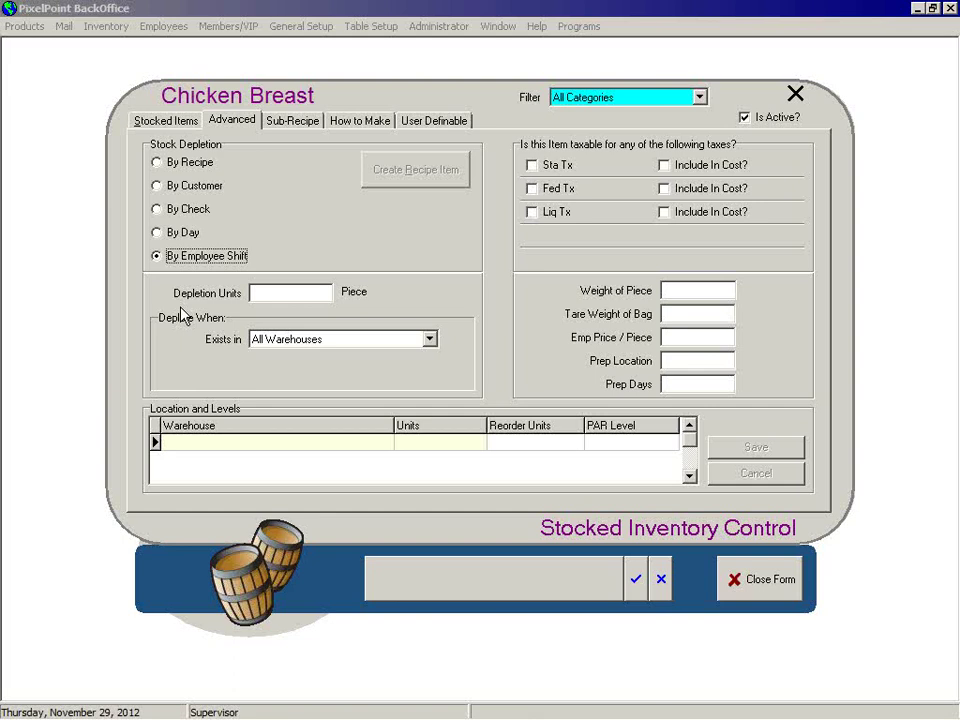
# Set Chicken Breast's stock depletion back to By Recipe and check the warehouse and sales type choices, keeping All Warehouses and All Sales Types.
pyautogui.click(157, 164)
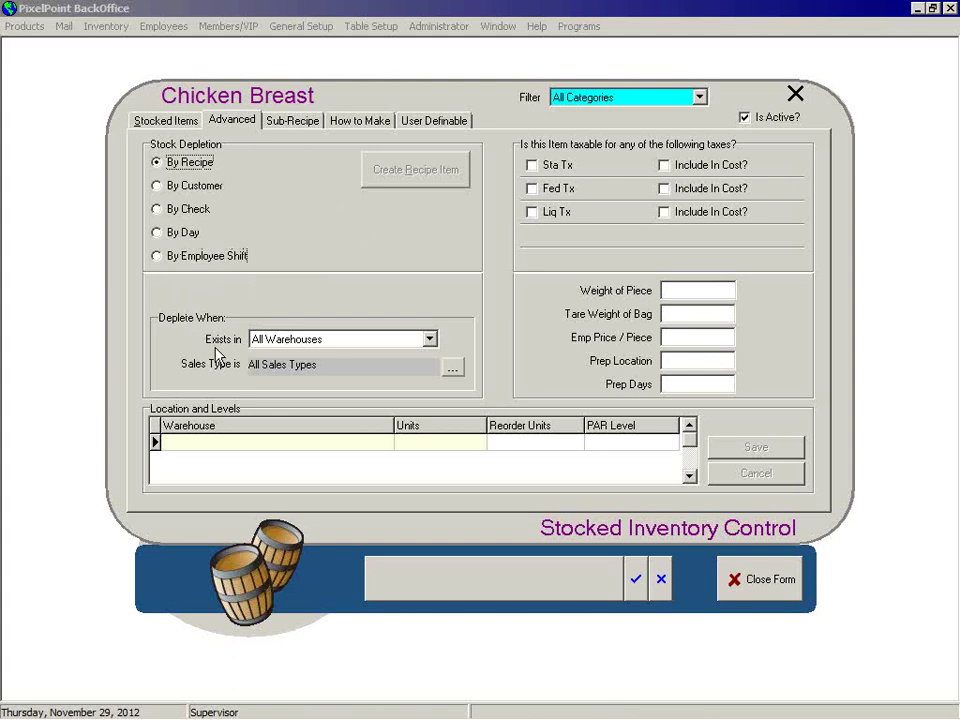
pyautogui.click(430, 340)
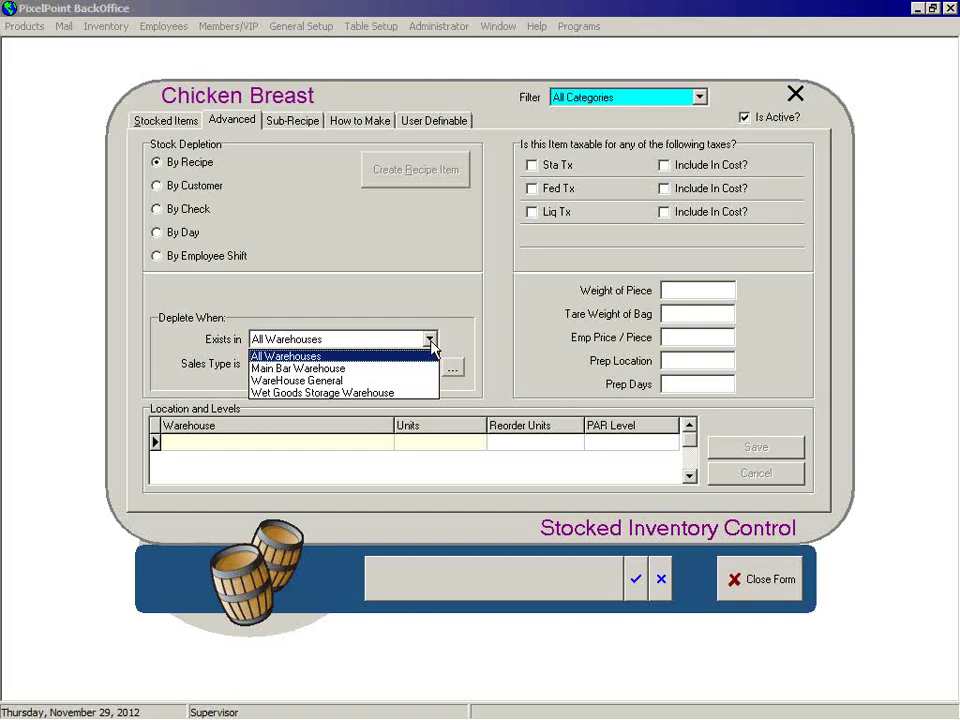
pyautogui.click(358, 284)
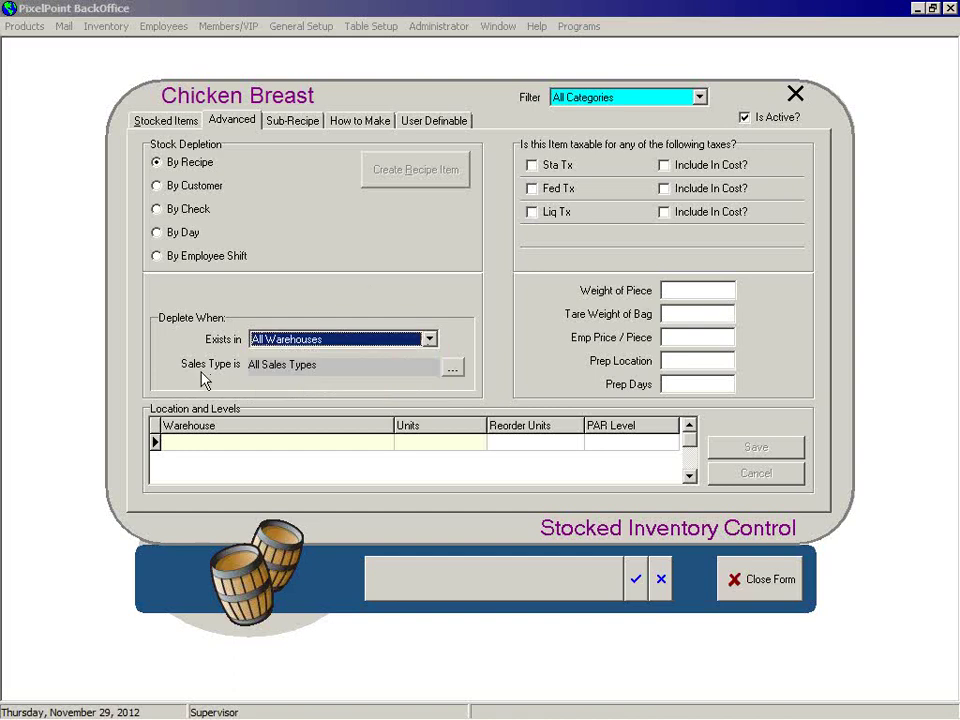
pyautogui.click(452, 368)
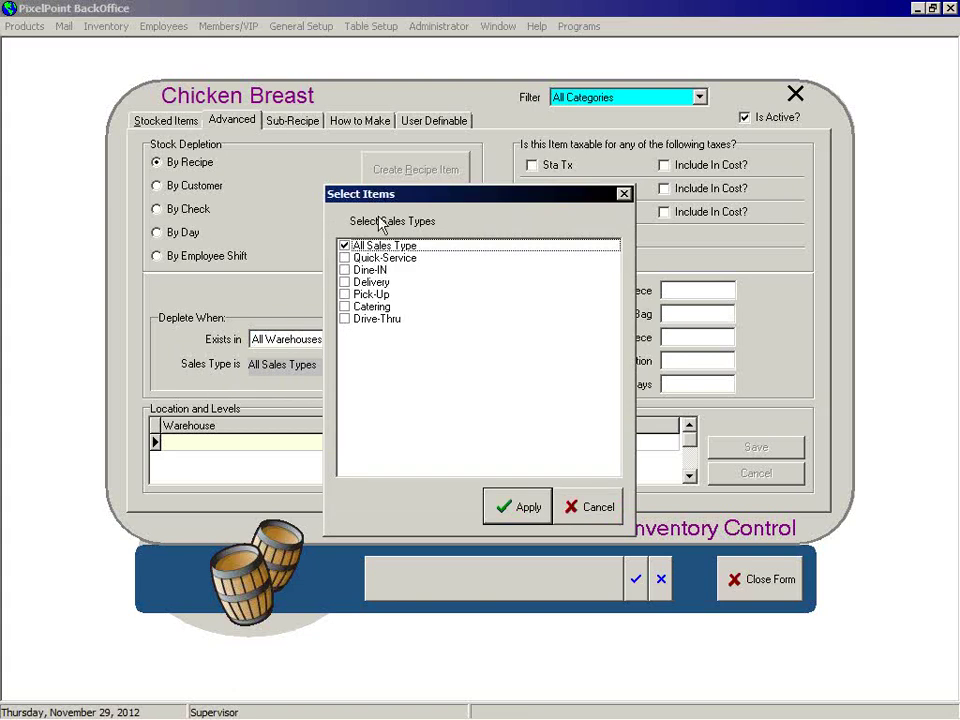
pyautogui.click(593, 512)
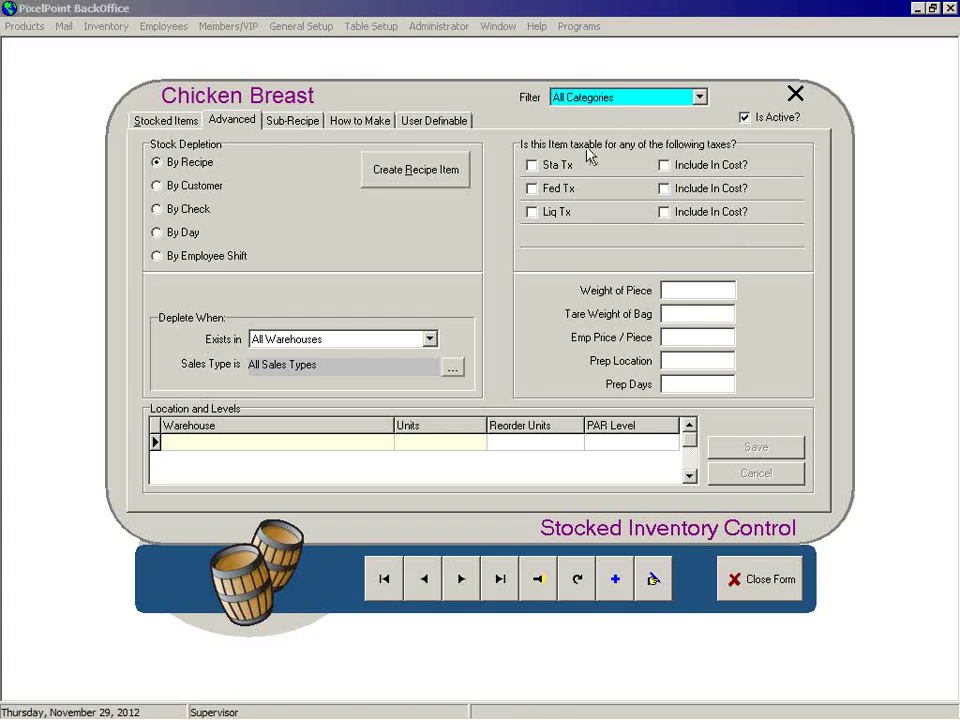
# Mark Chicken Breast as taxable for Sta Tx and Fed Tx and save the item.
pyautogui.click(533, 168)
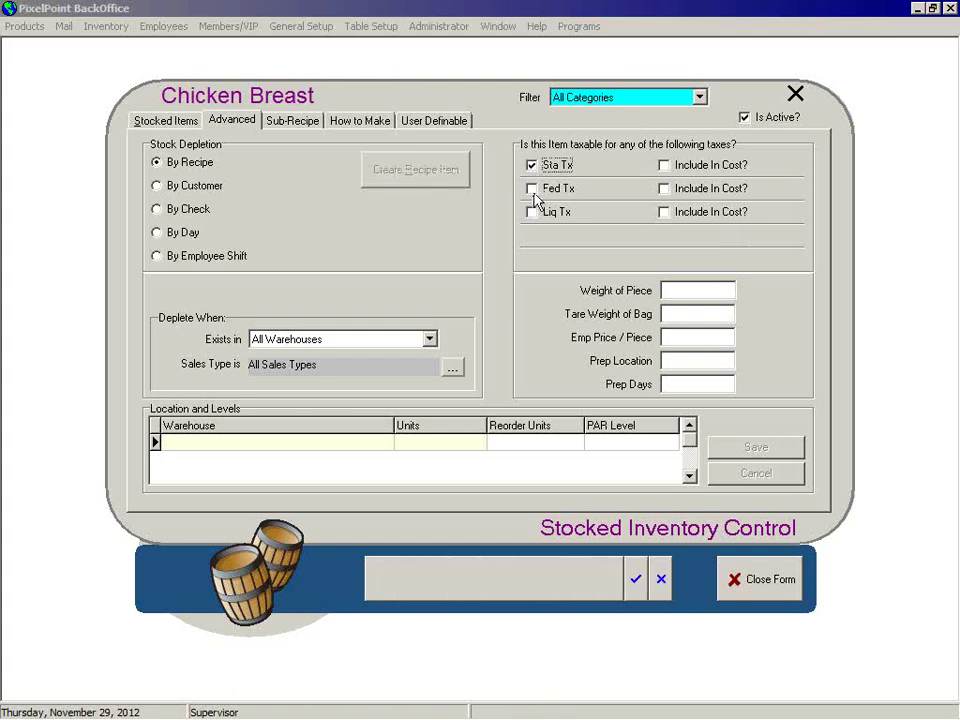
pyautogui.click(531, 189)
pyautogui.click(638, 588)
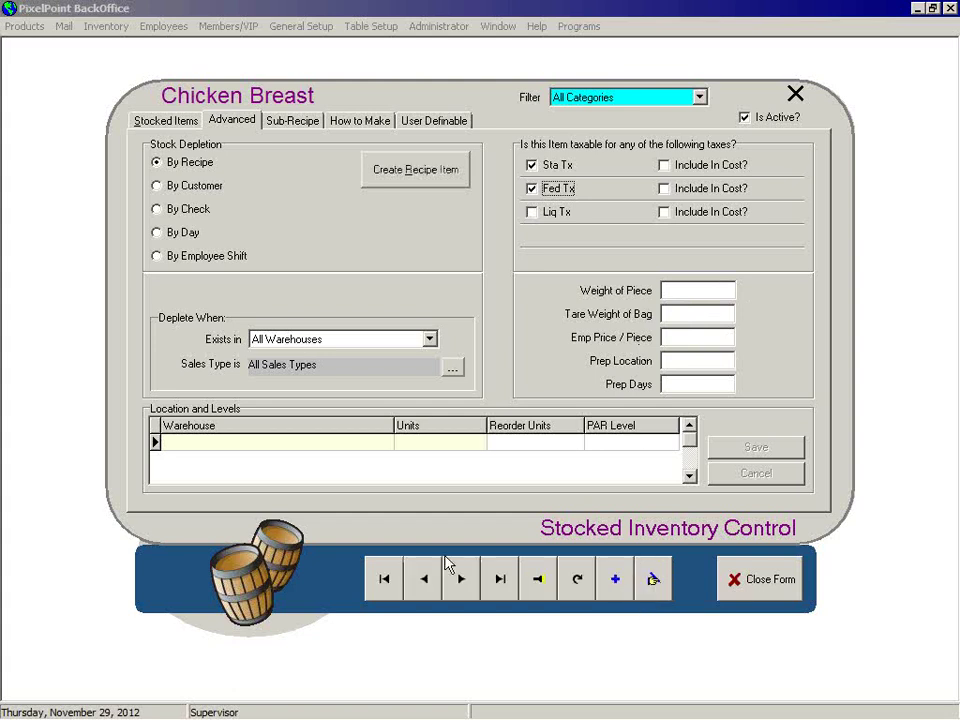
# Find the Vodka item and review its units, reorder and PAR levels, supplier, and advanced tax, weight and prep settings.
pyautogui.click(539, 584)
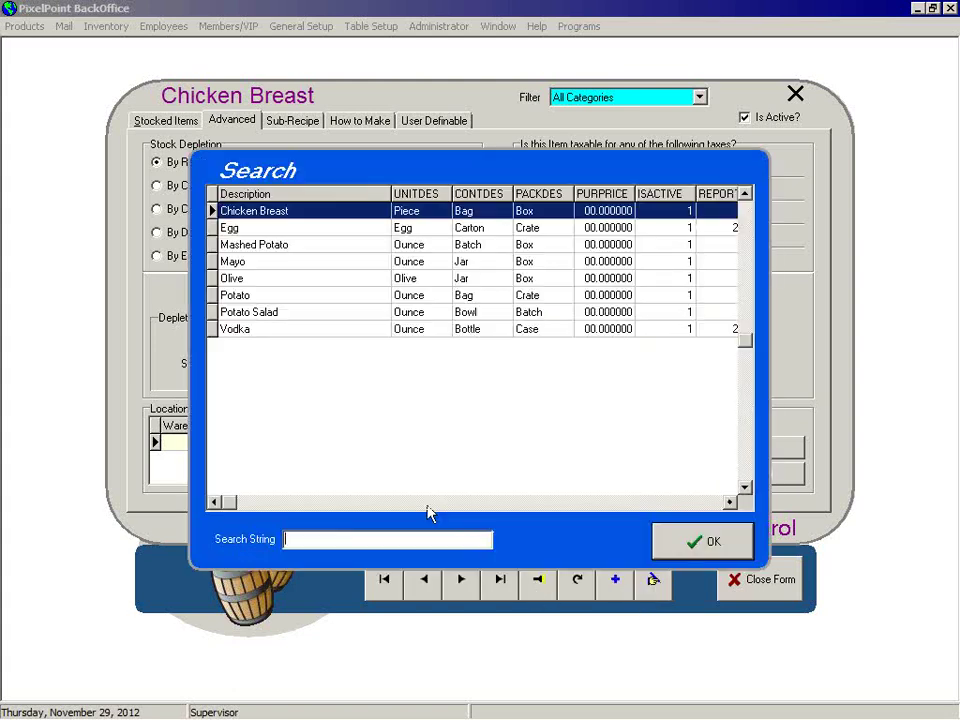
pyautogui.click(267, 332)
pyautogui.click(670, 543)
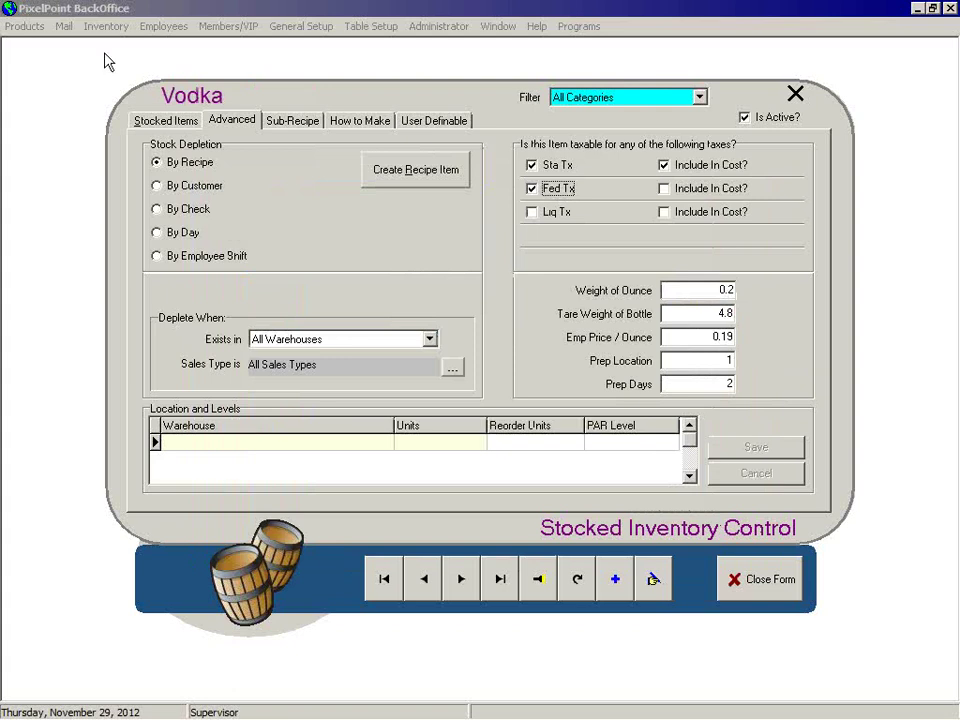
pyautogui.click(152, 128)
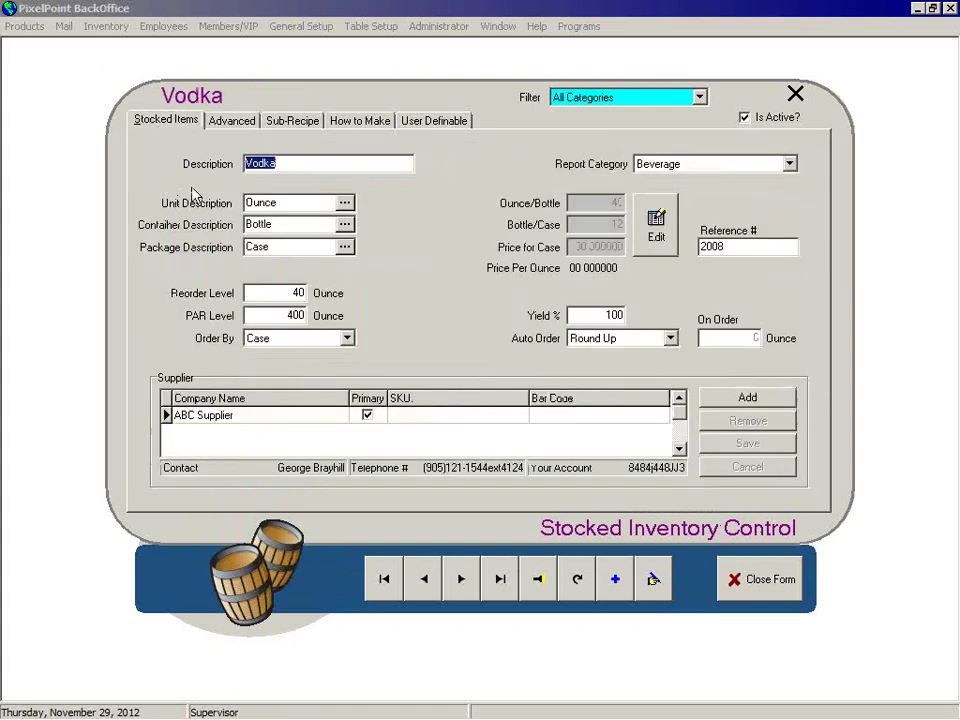
pyautogui.click(311, 164)
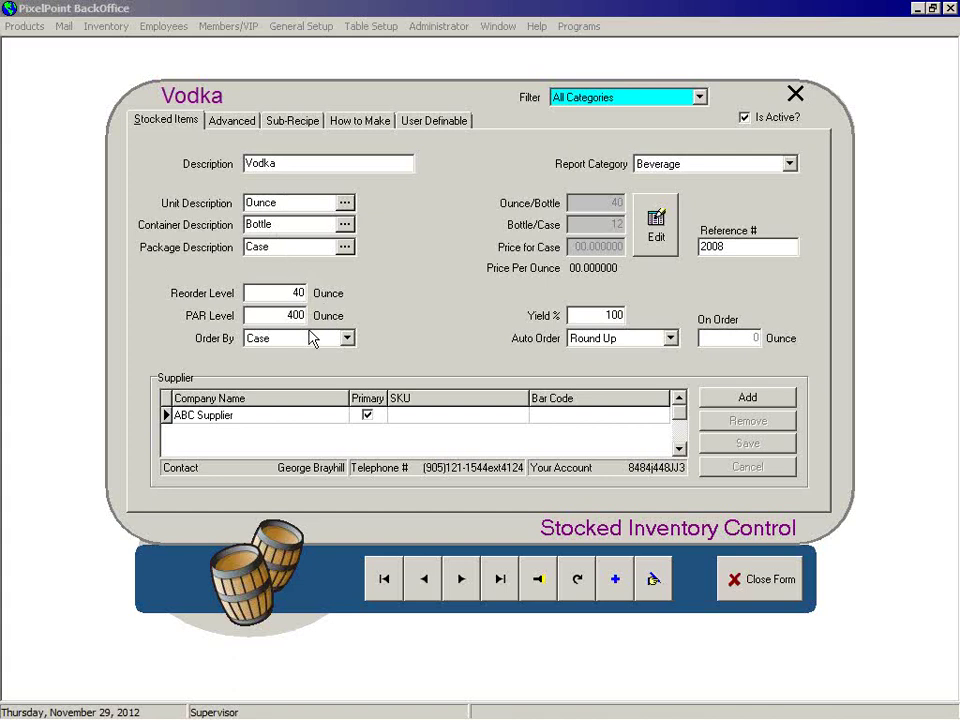
pyautogui.click(224, 122)
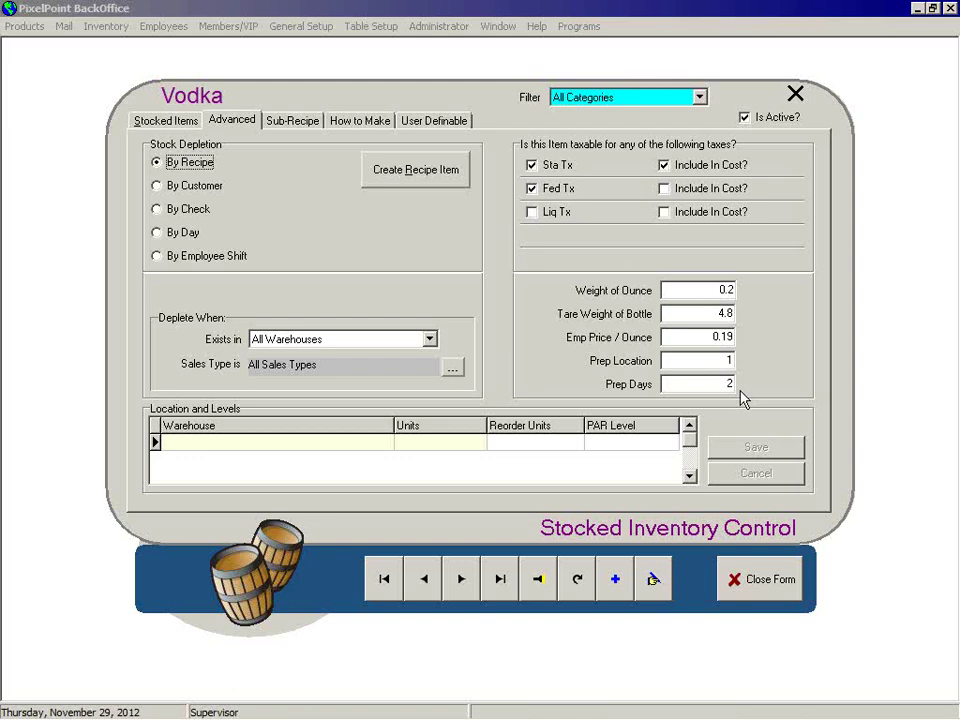
# Return to Chicken Breast, set its Prep Location to 1 and Prep Days to 2, and save the item.
pyautogui.click(386, 579)
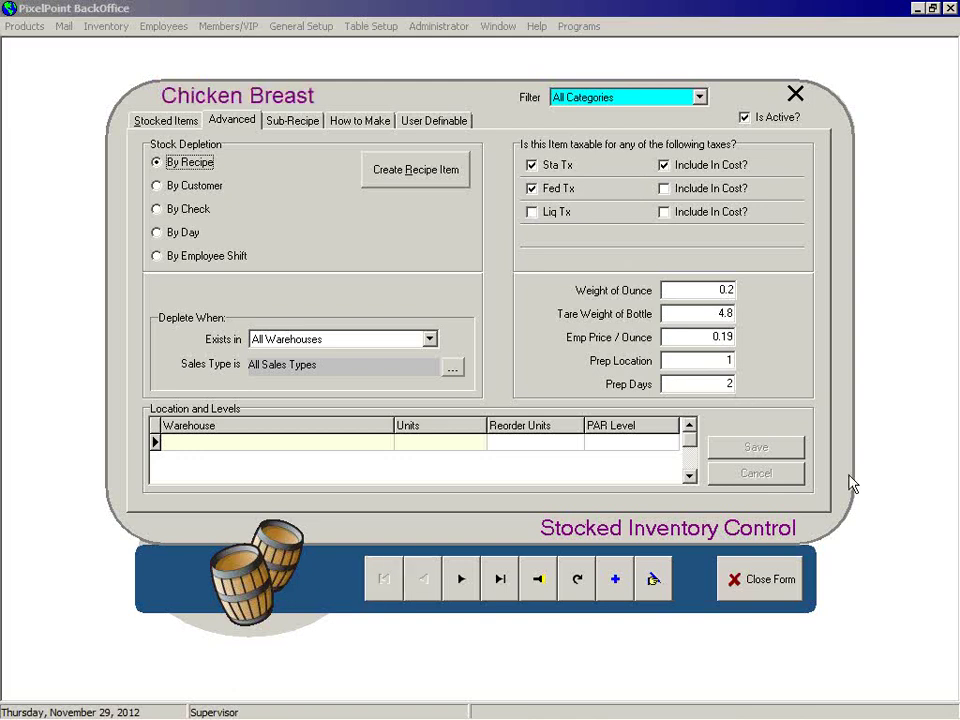
pyautogui.click(728, 362)
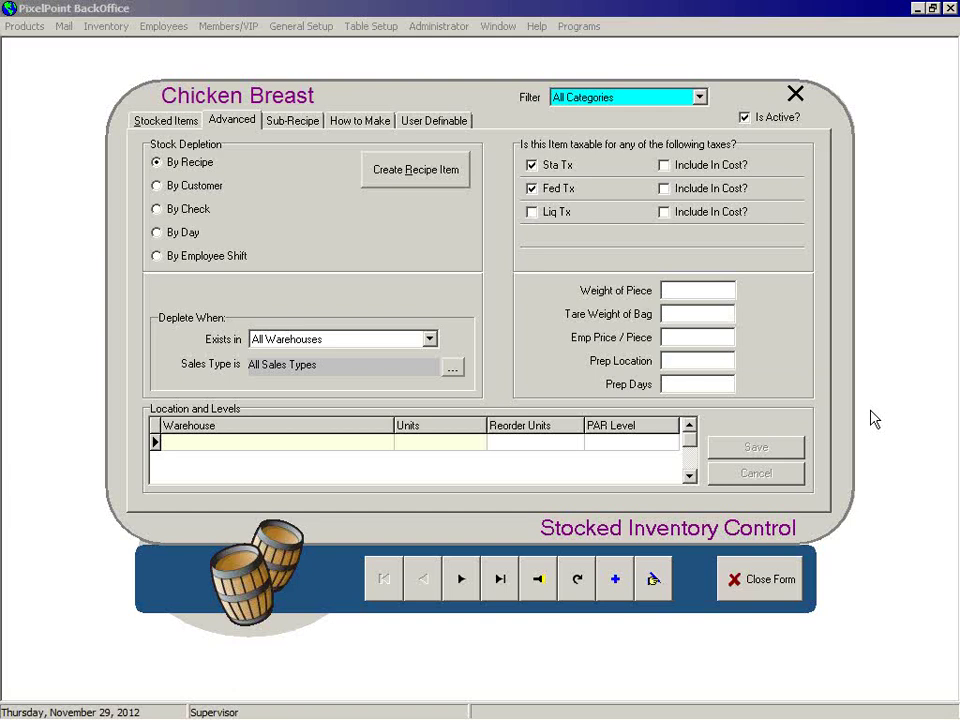
pyautogui.write('1')
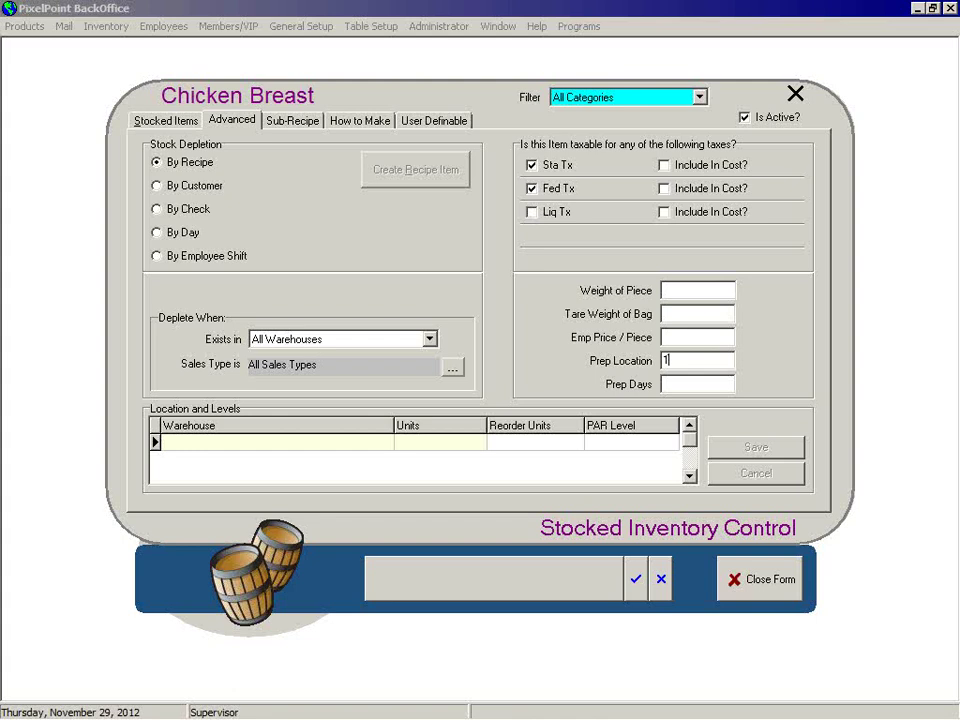
pyautogui.click(677, 385)
pyautogui.write('2')
pyautogui.press('Tab')
pyautogui.click(635, 578)
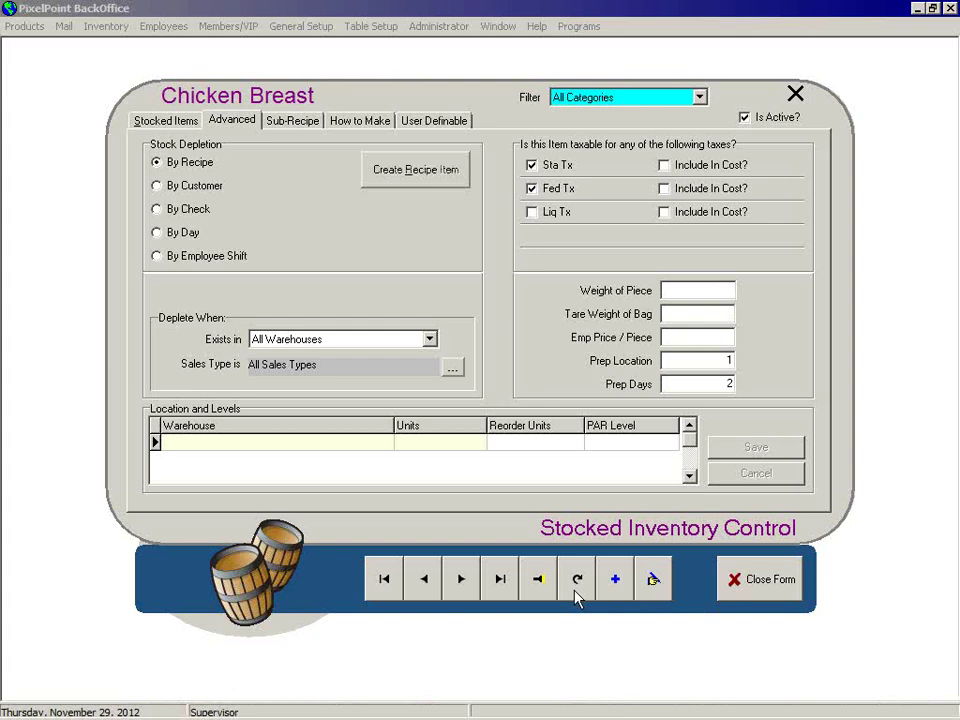
# Find the Potato Salad item and set the Mayo quantity in its batch sub-recipe to 9 ounces.
pyautogui.click(501, 580)
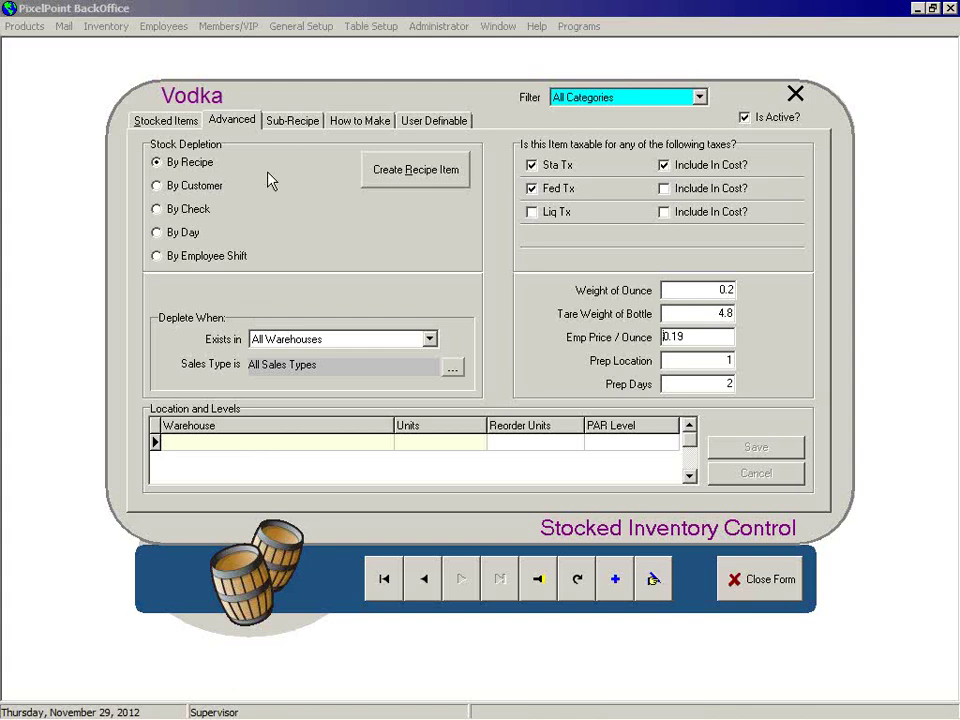
pyautogui.click(289, 122)
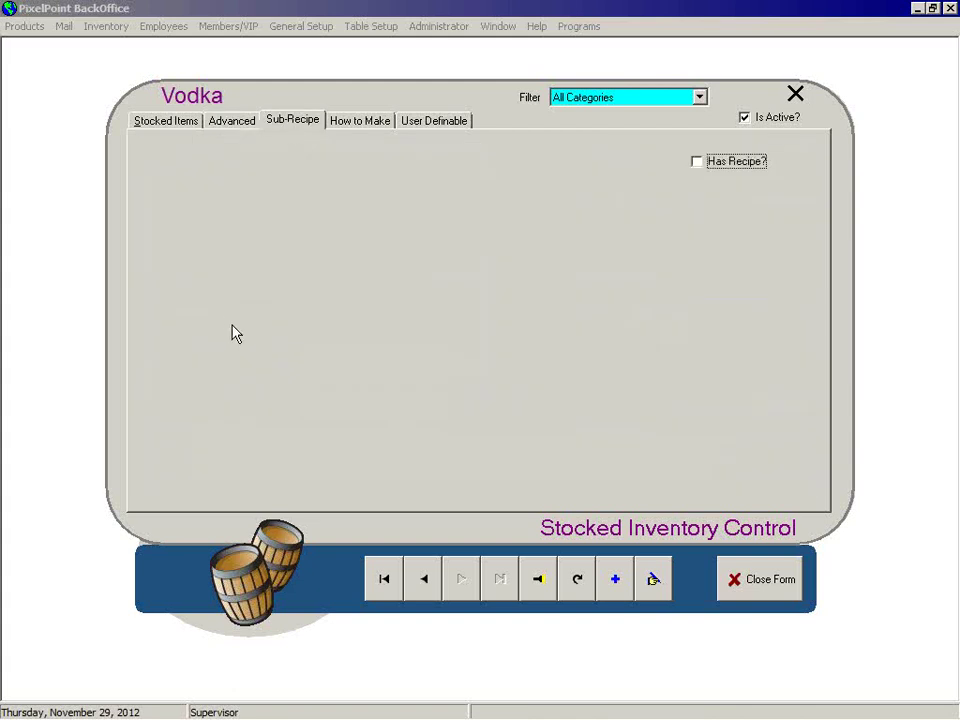
pyautogui.click(536, 583)
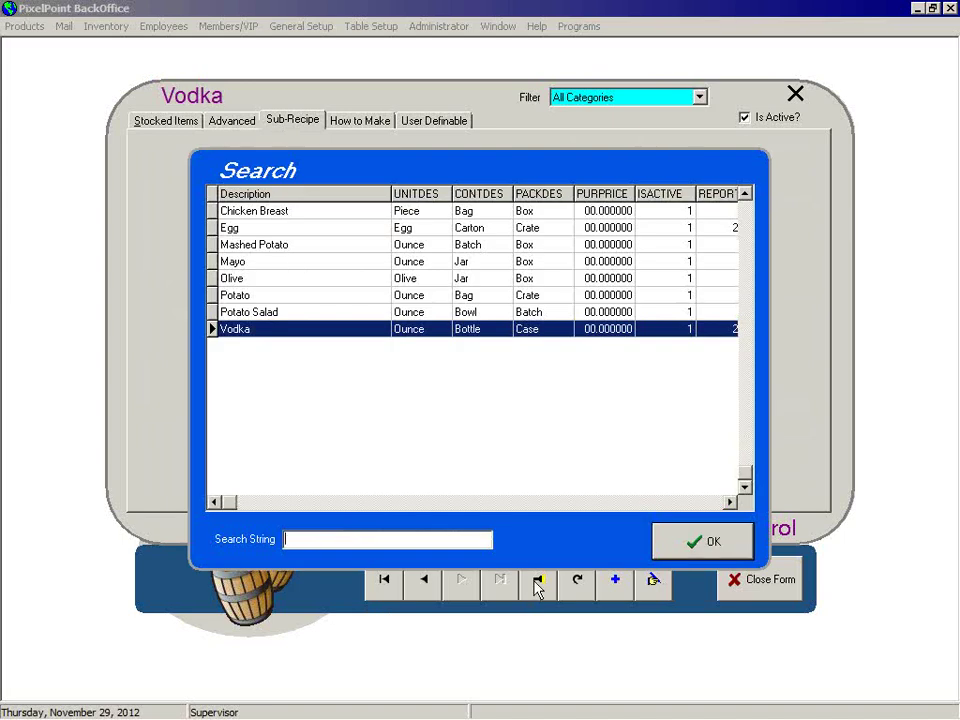
pyautogui.click(287, 313)
pyautogui.click(681, 536)
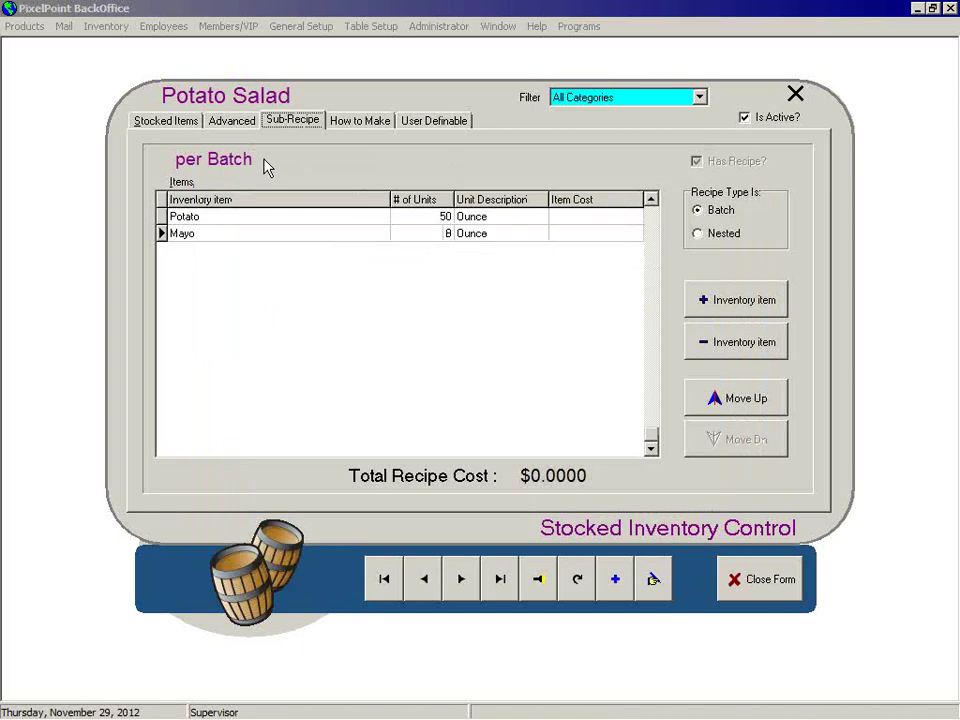
pyautogui.write('9')
# Review Potato Salad's supplier, depletion settings, sub-recipe and preparation instructions, and view the inventory items available for the recipe without adding one.
pyautogui.click(168, 121)
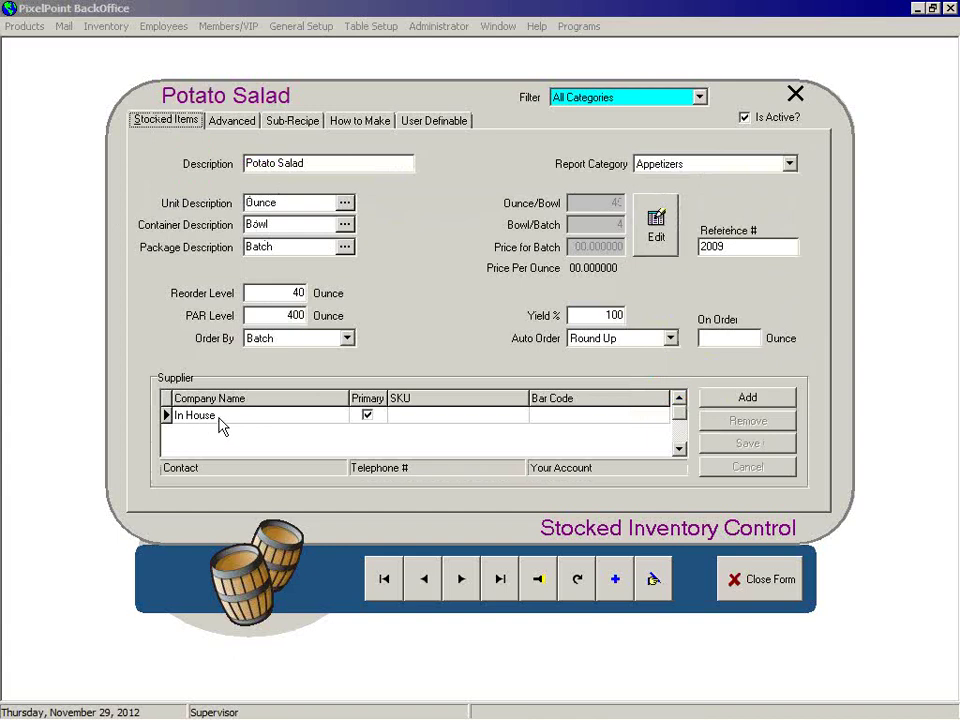
pyautogui.click(241, 124)
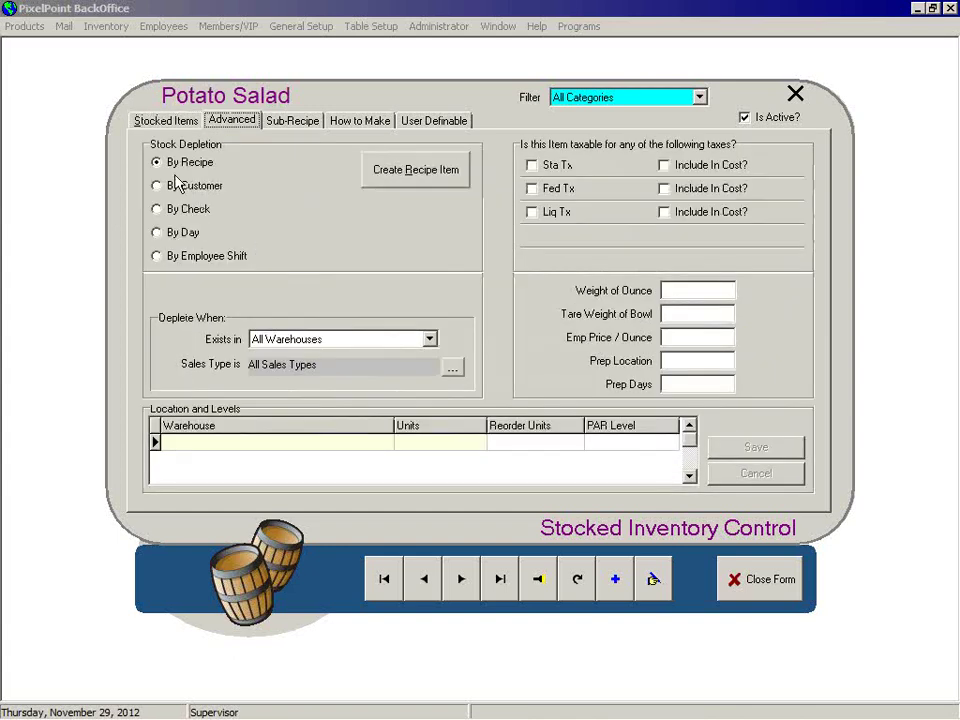
pyautogui.click(294, 121)
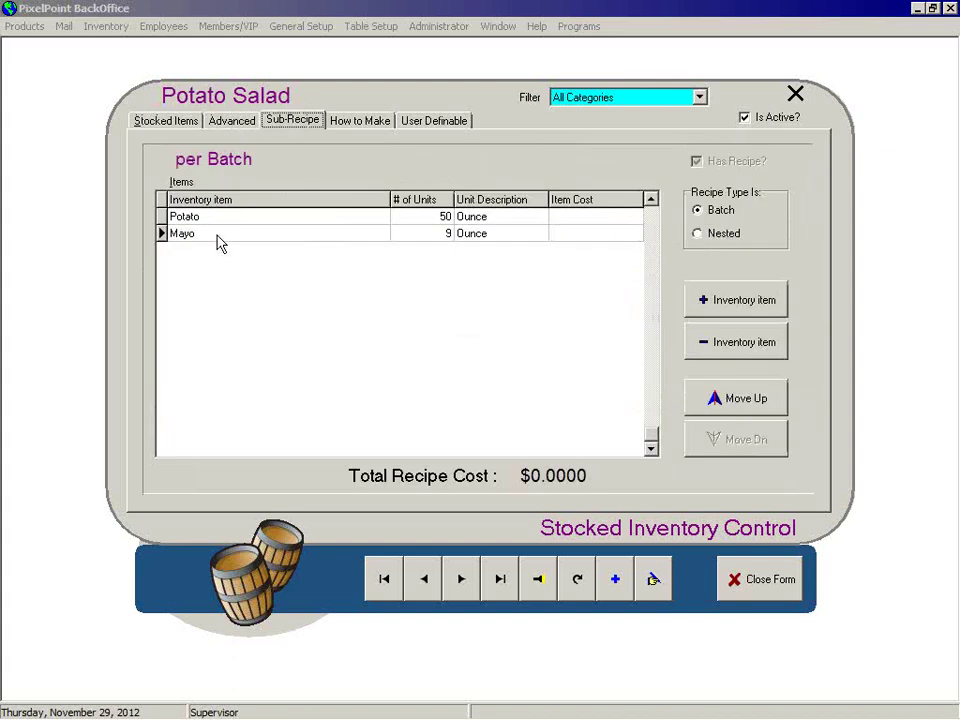
pyautogui.click(718, 305)
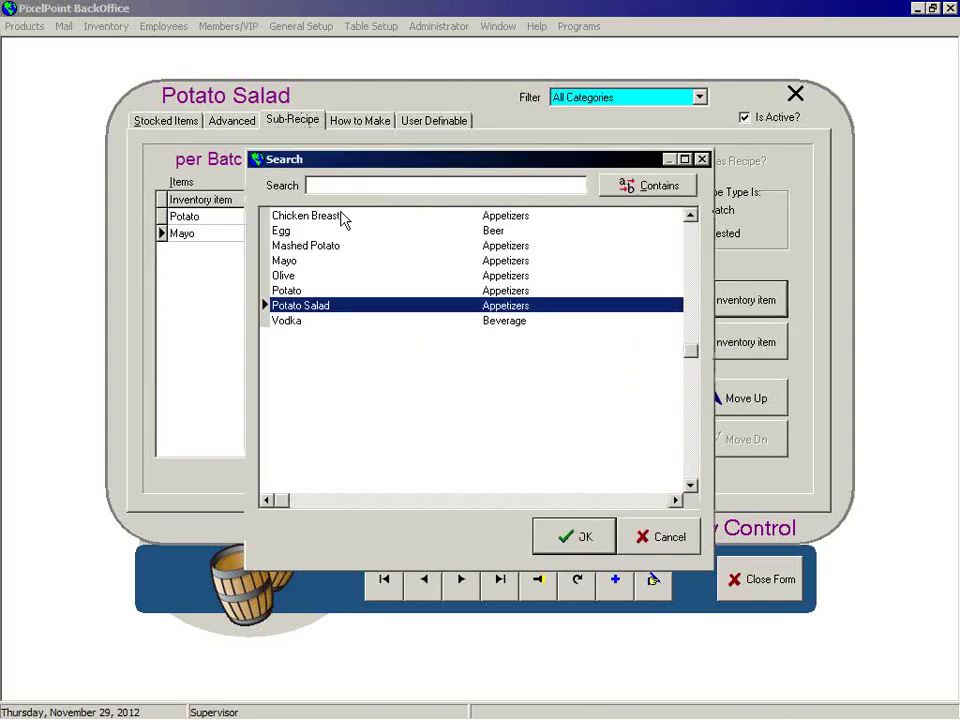
pyautogui.click(650, 545)
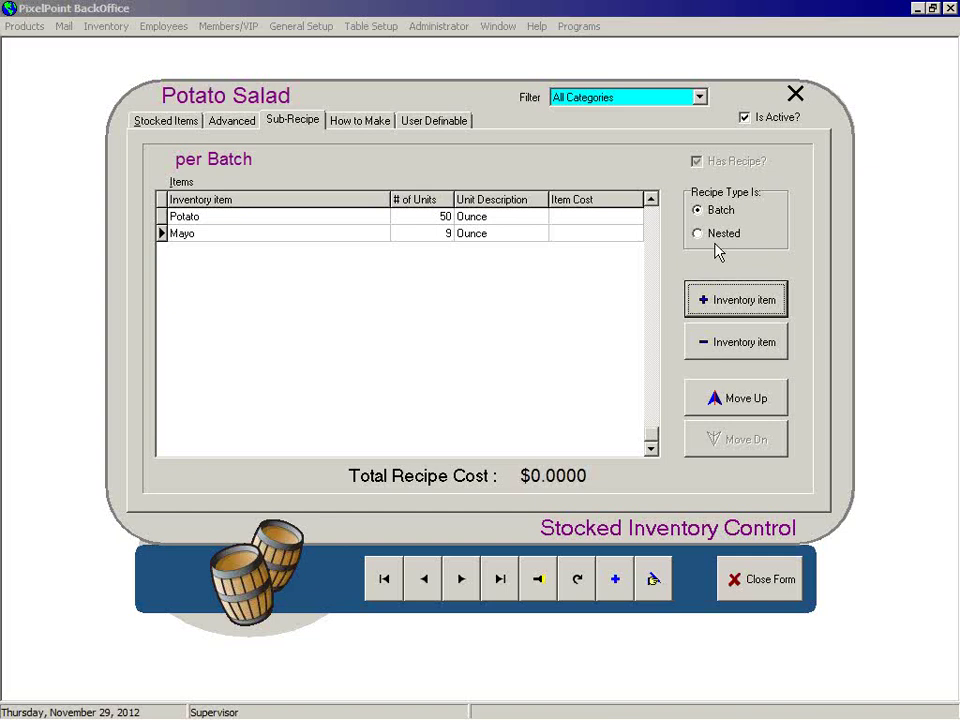
pyautogui.click(360, 121)
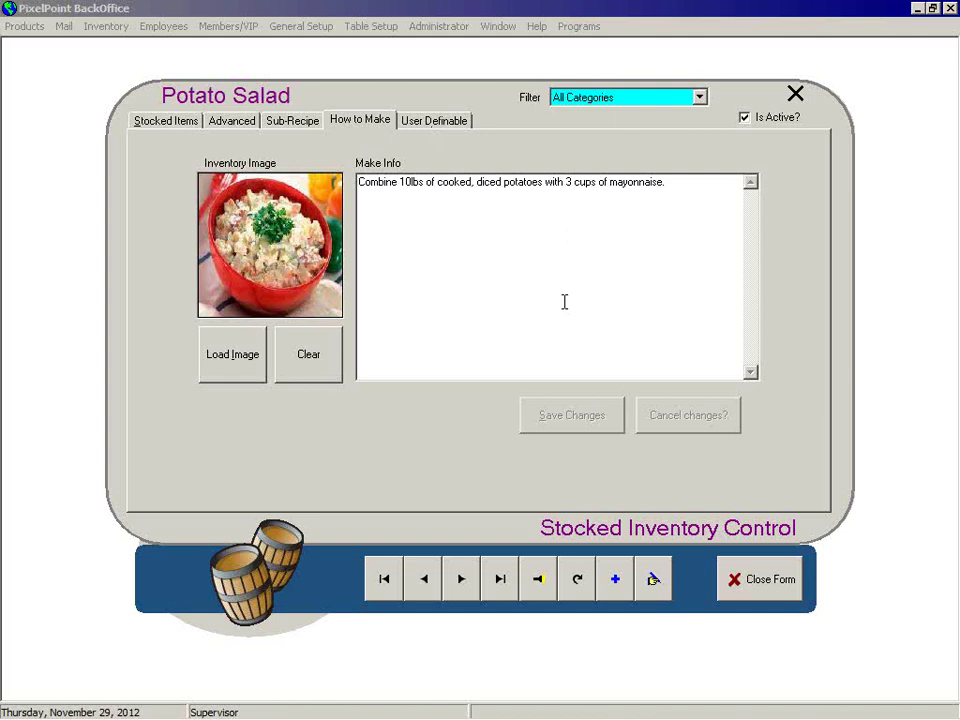
# Set Potato Salad's user-definable Food Temperature field to Cold.
pyautogui.click(431, 122)
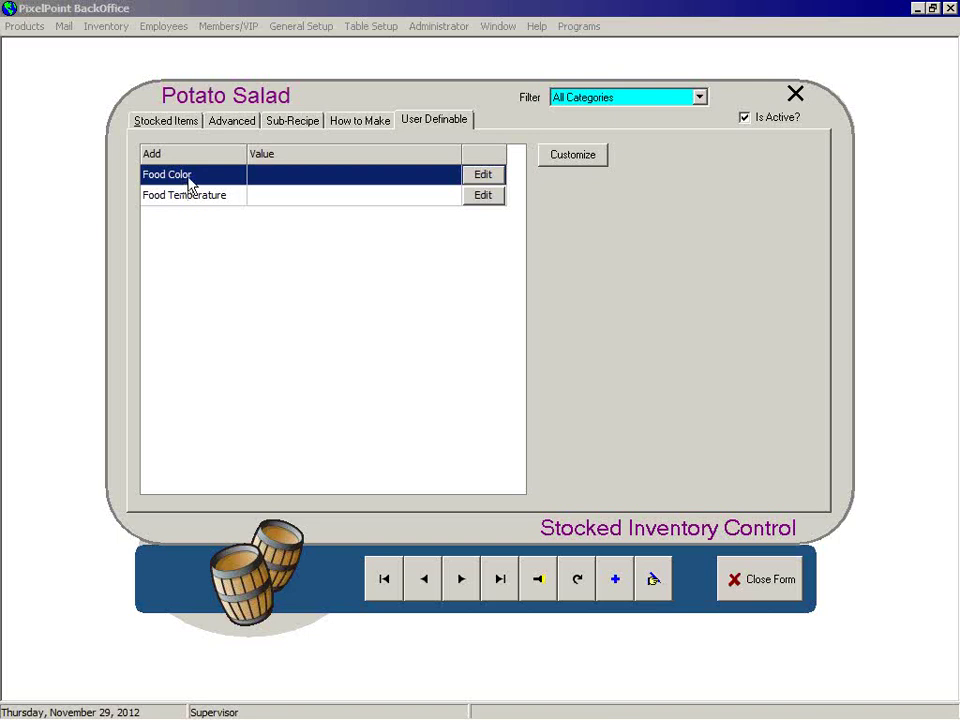
pyautogui.click(482, 198)
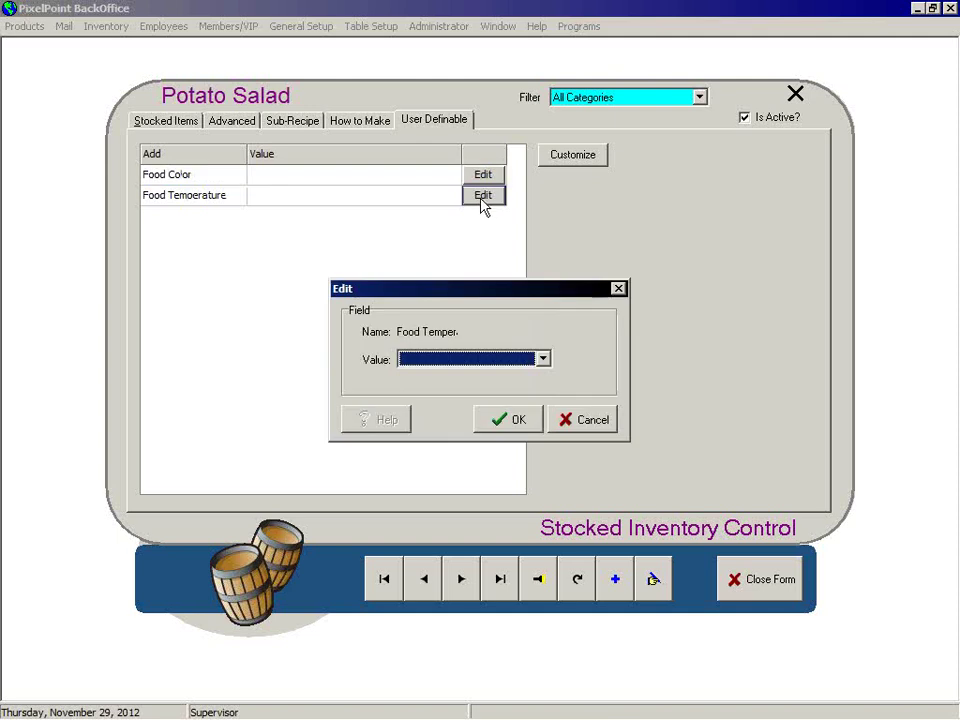
pyautogui.click(542, 360)
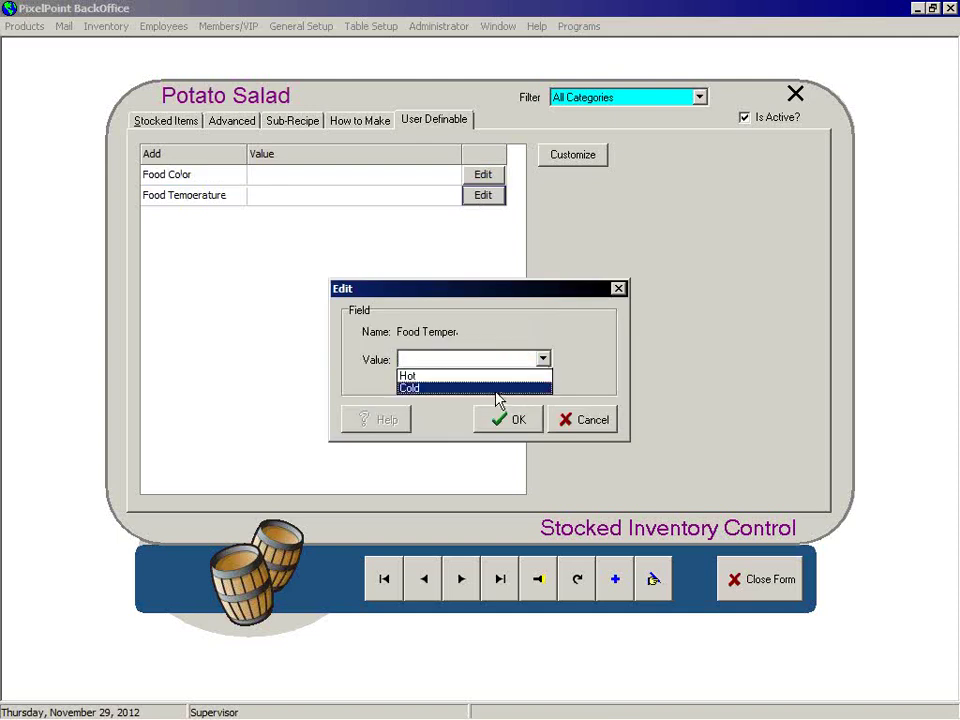
pyautogui.click(495, 390)
pyautogui.click(510, 421)
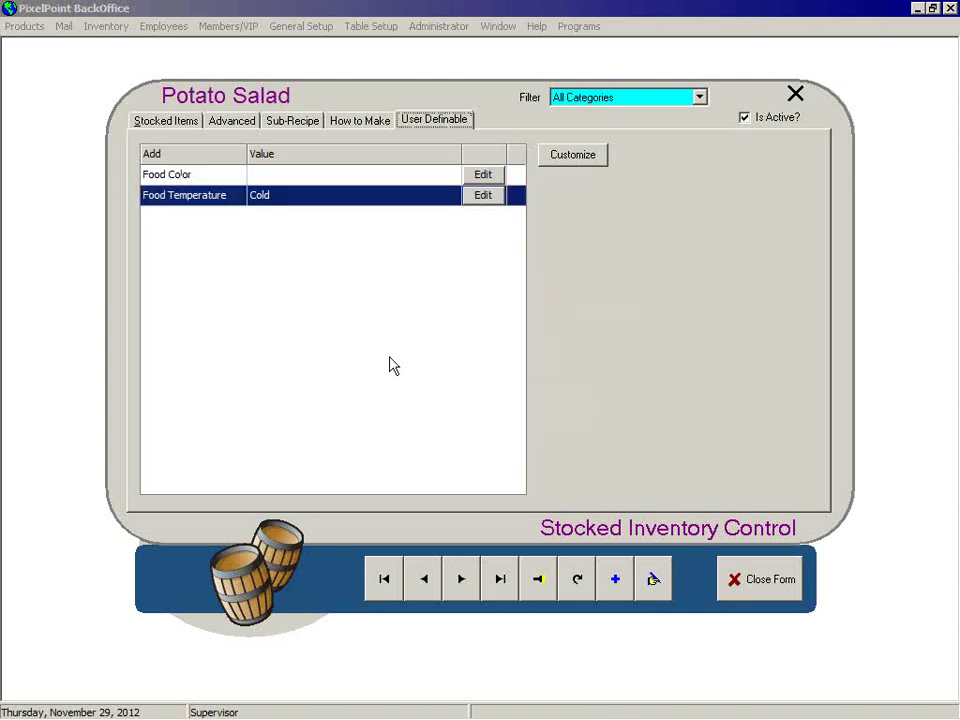
# Revisit Potato Salad's preparation, advanced and general settings, and browse the advanced settings of other stocked items such as Vodka and Olive.
pyautogui.click(380, 121)
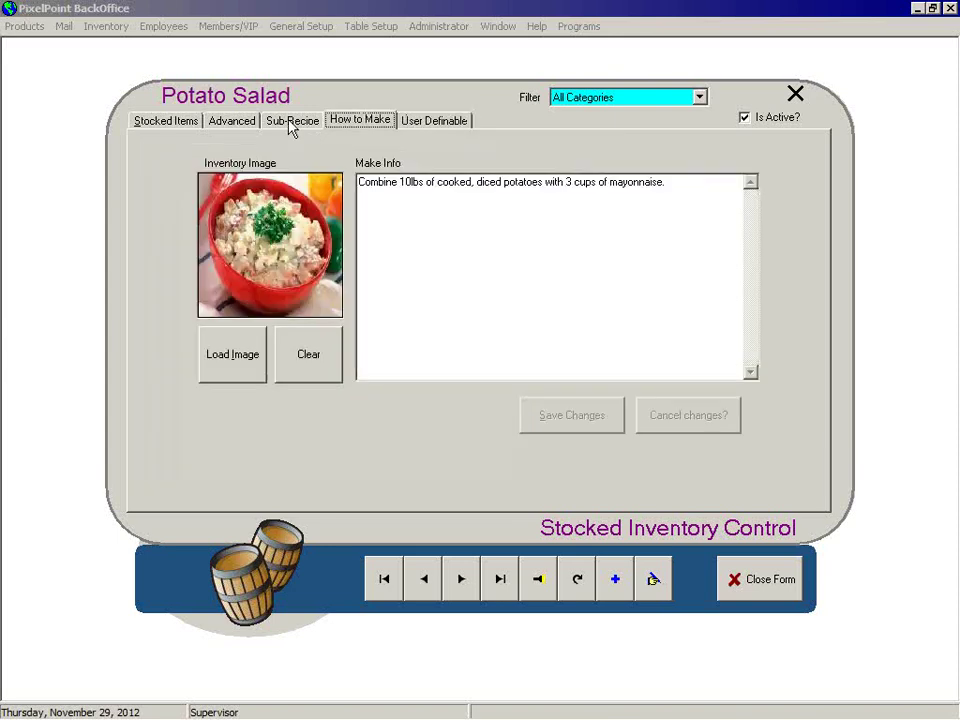
pyautogui.click(229, 121)
pyautogui.click(166, 120)
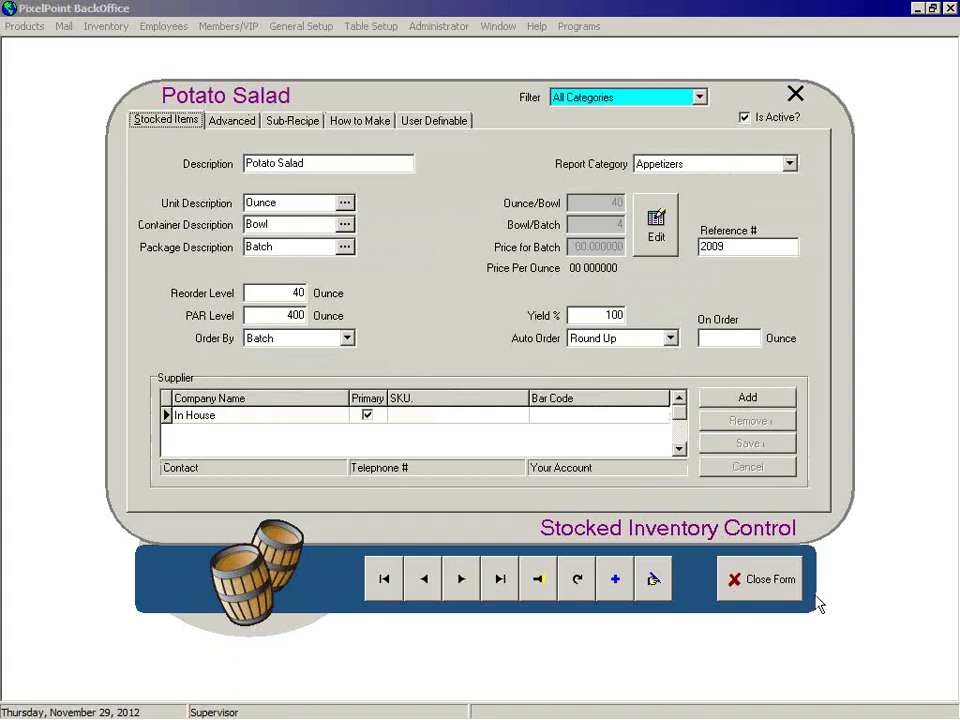
pyautogui.click(238, 124)
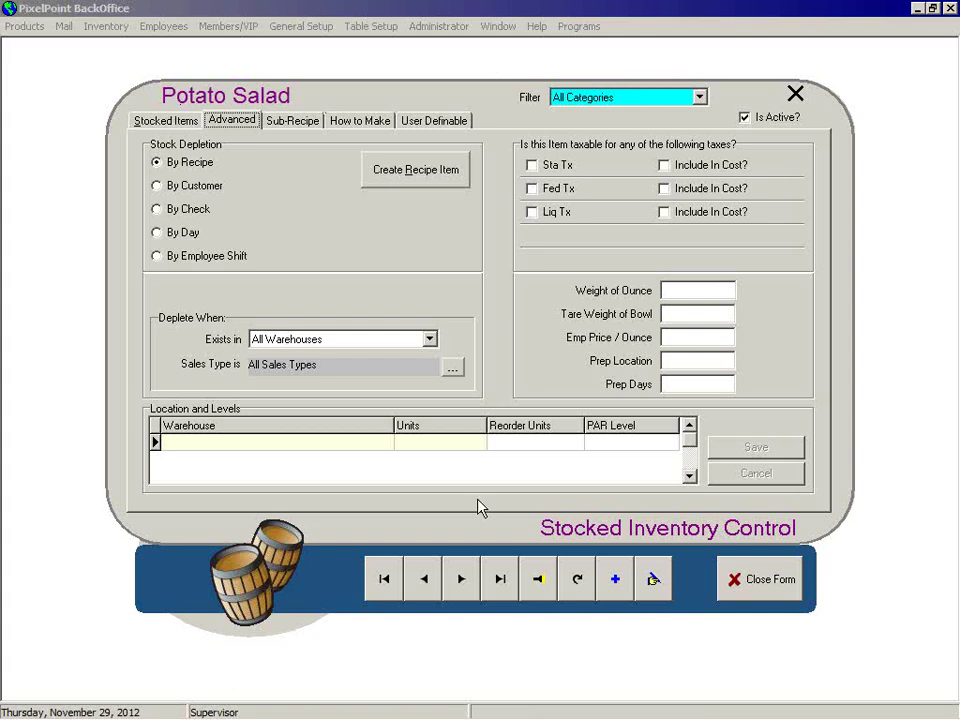
pyautogui.click(461, 584)
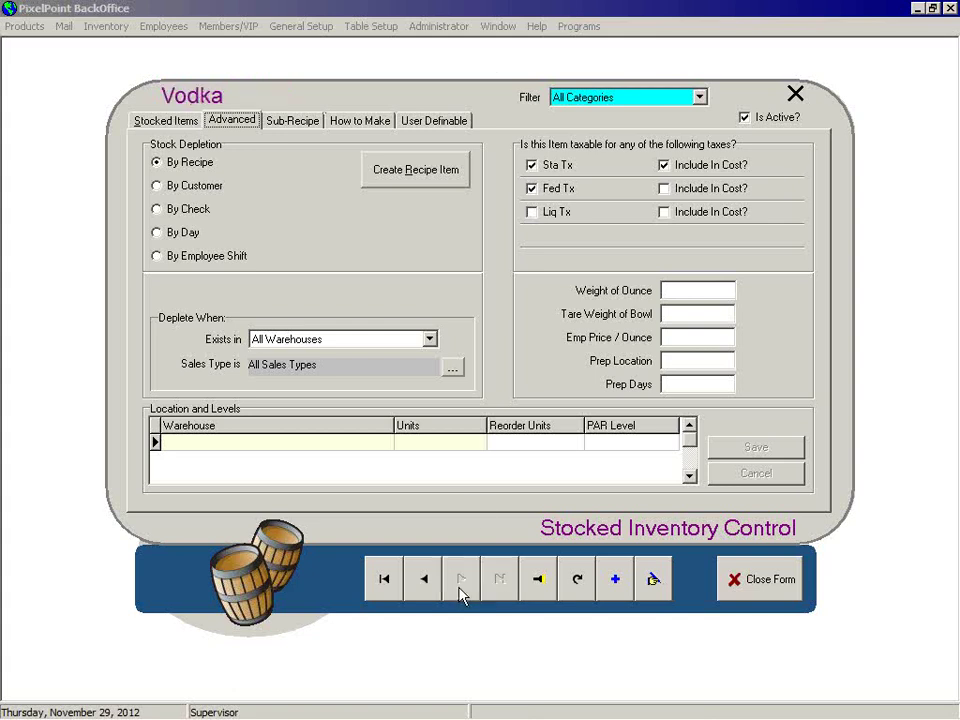
pyautogui.click(428, 585)
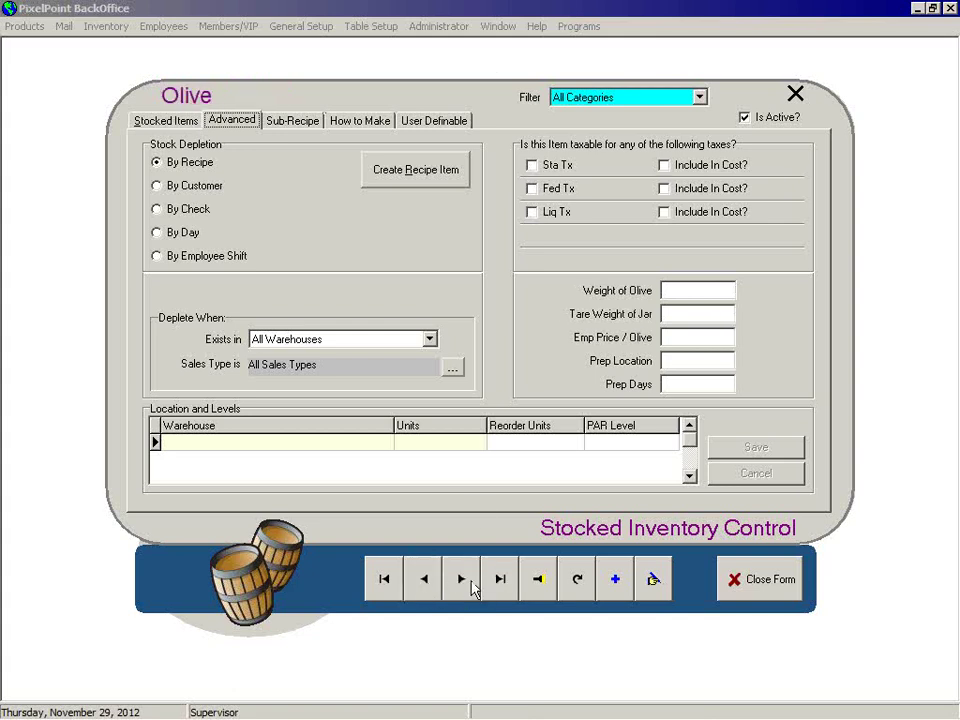
# Find the stocked item Potato Salad, create a recipe item from it, and close the stocked inventory form.
pyautogui.click(465, 583)
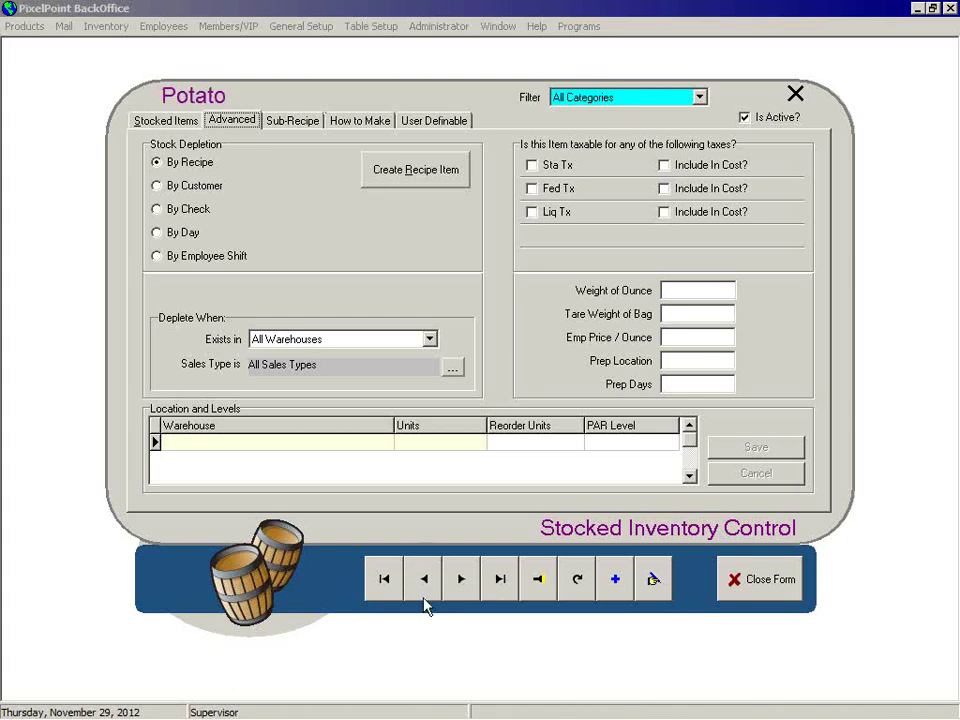
pyautogui.click(474, 585)
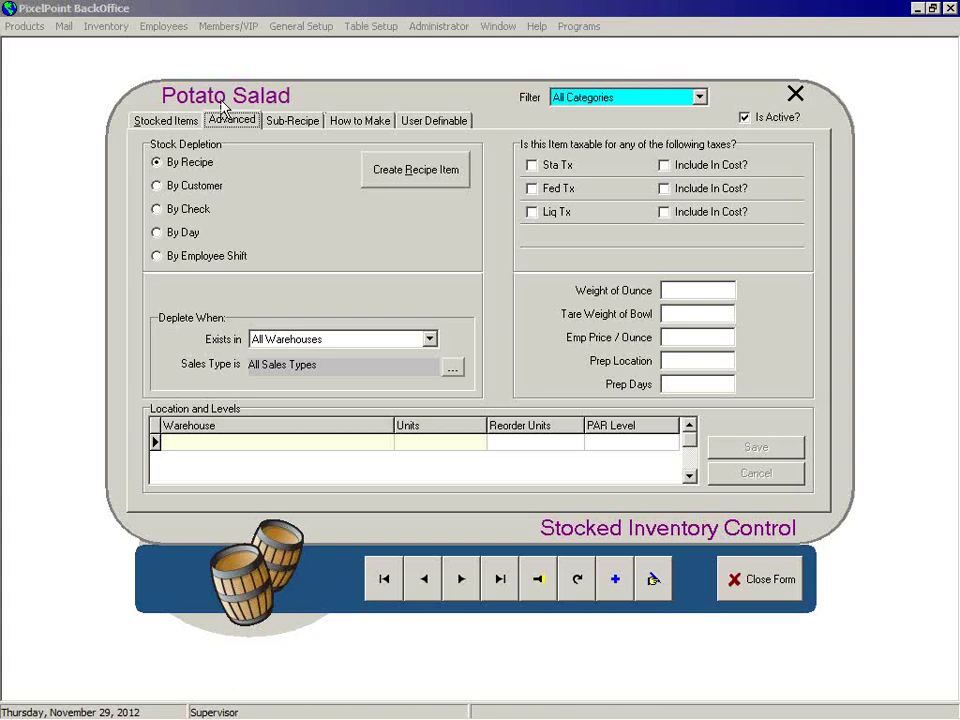
pyautogui.click(410, 172)
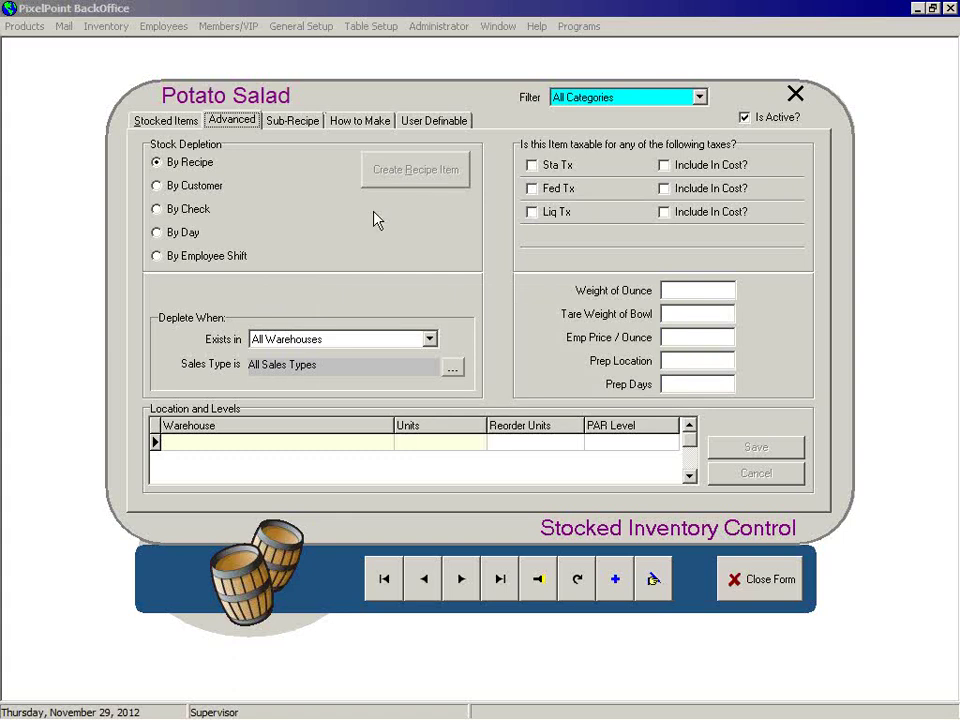
pyautogui.click(750, 594)
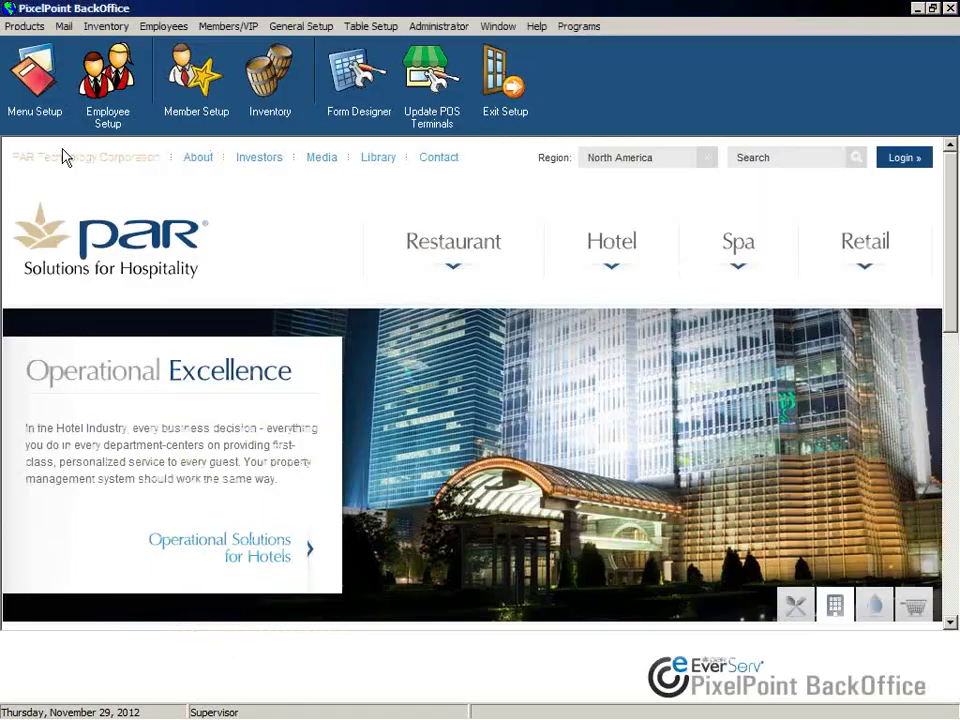
# Open the product setup and bring up the 99=Potato Salad product record.
pyautogui.click(18, 29)
pyautogui.click(25, 50)
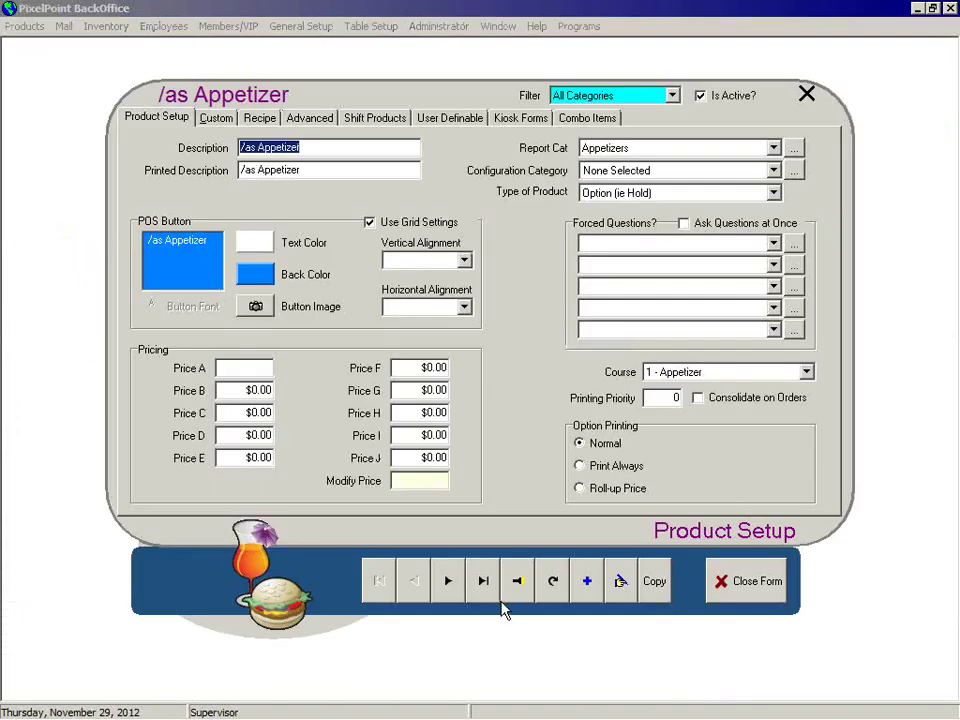
pyautogui.click(455, 588)
pyautogui.click(448, 584)
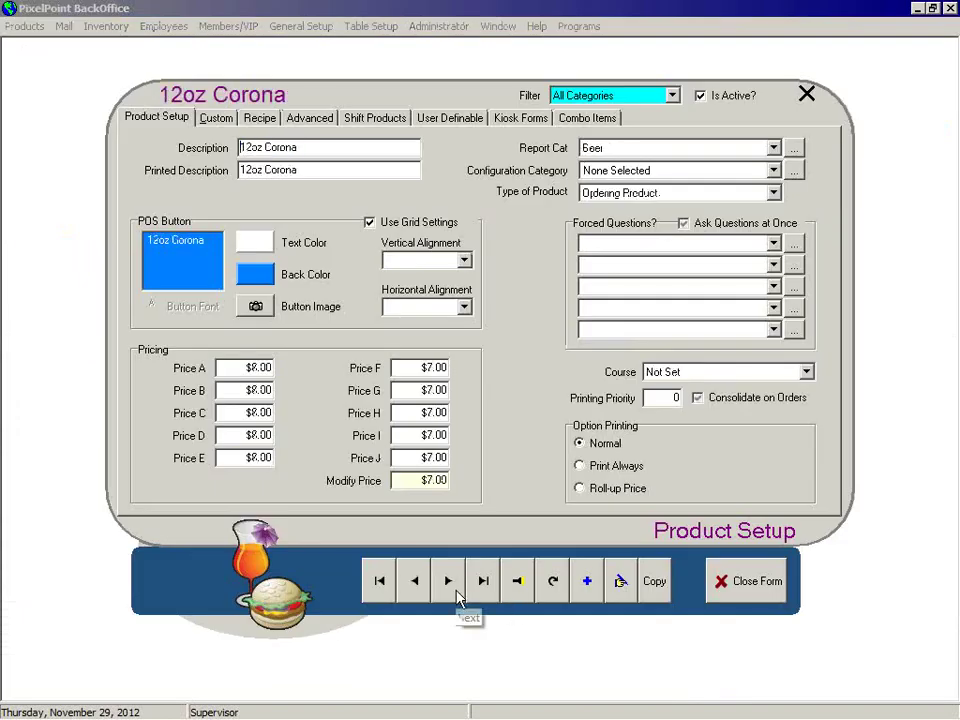
pyautogui.click(448, 584)
pyautogui.click(448, 584)
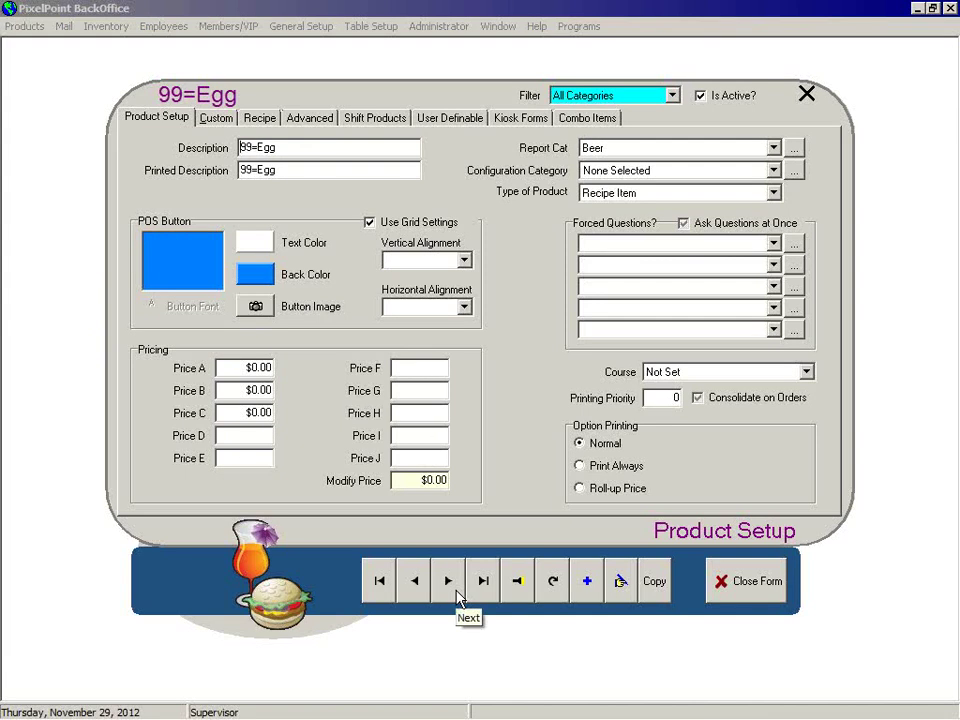
pyautogui.click(449, 590)
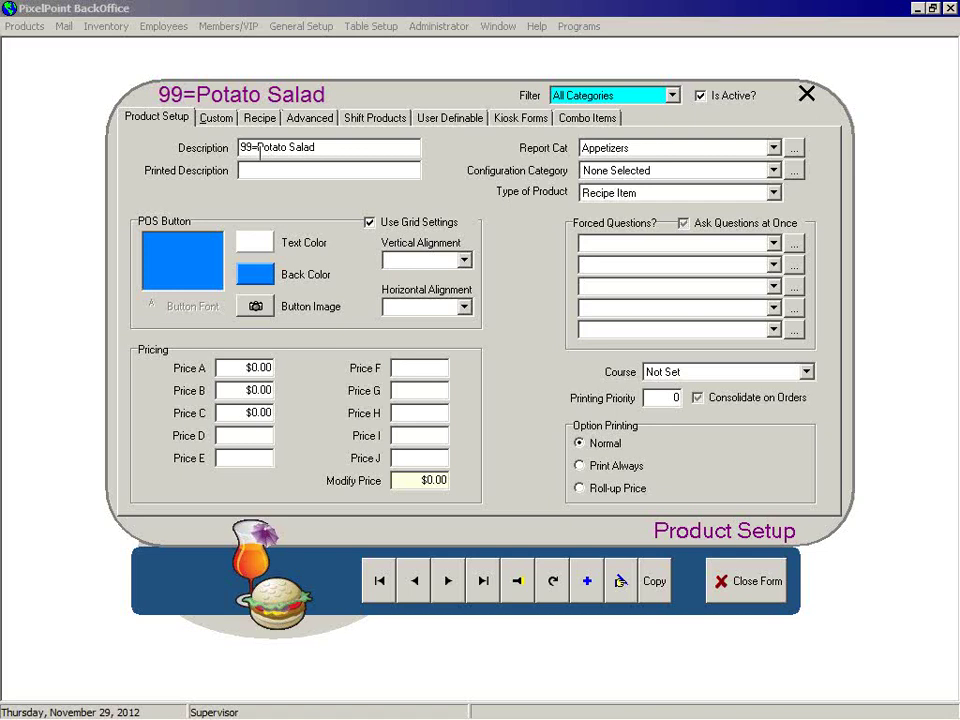
# Fill the printed description of the 99=Potato Salad product with the same name, review its product type and report category, and save it.
pyautogui.moveTo(257, 148); pyautogui.dragTo(239, 148)
pyautogui.click(392, 168)
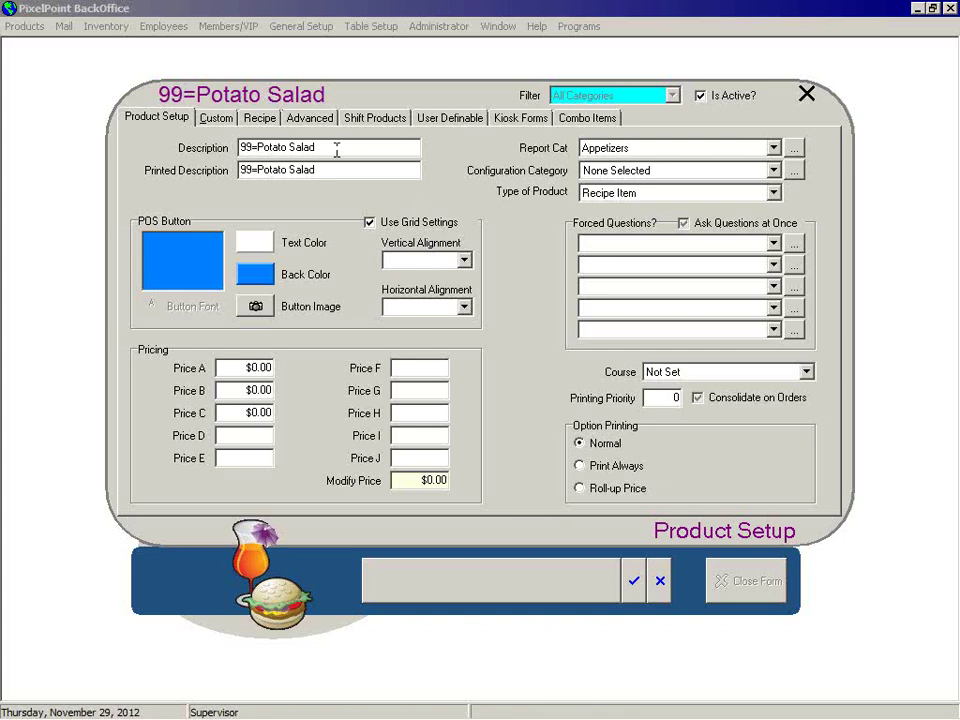
pyautogui.moveTo(336, 149); pyautogui.dragTo(115, 103)
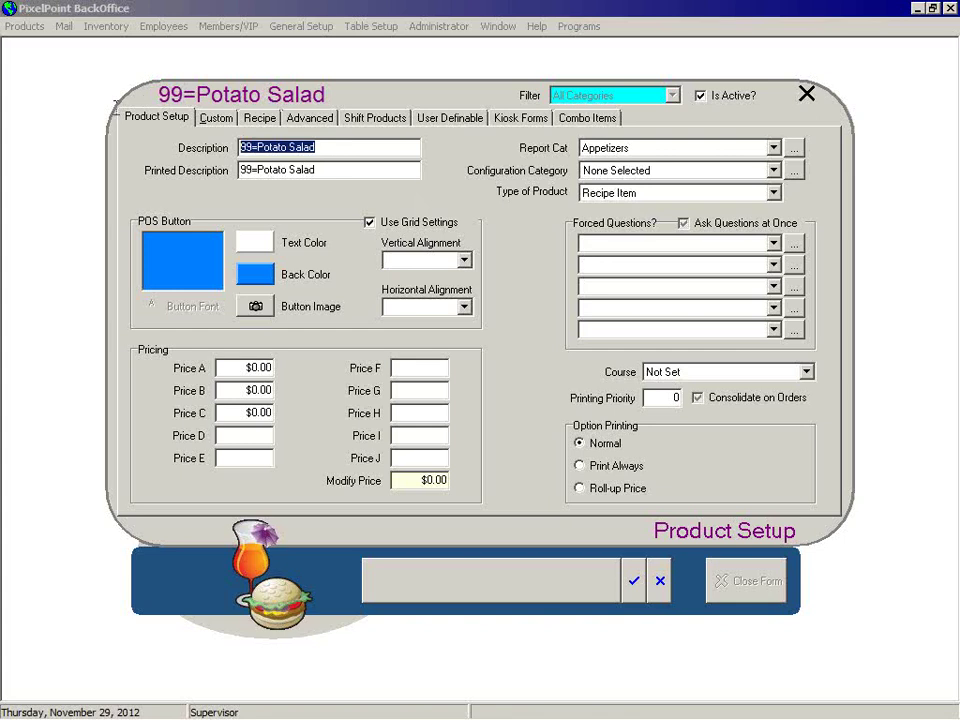
pyautogui.click(648, 194)
pyautogui.click(648, 194)
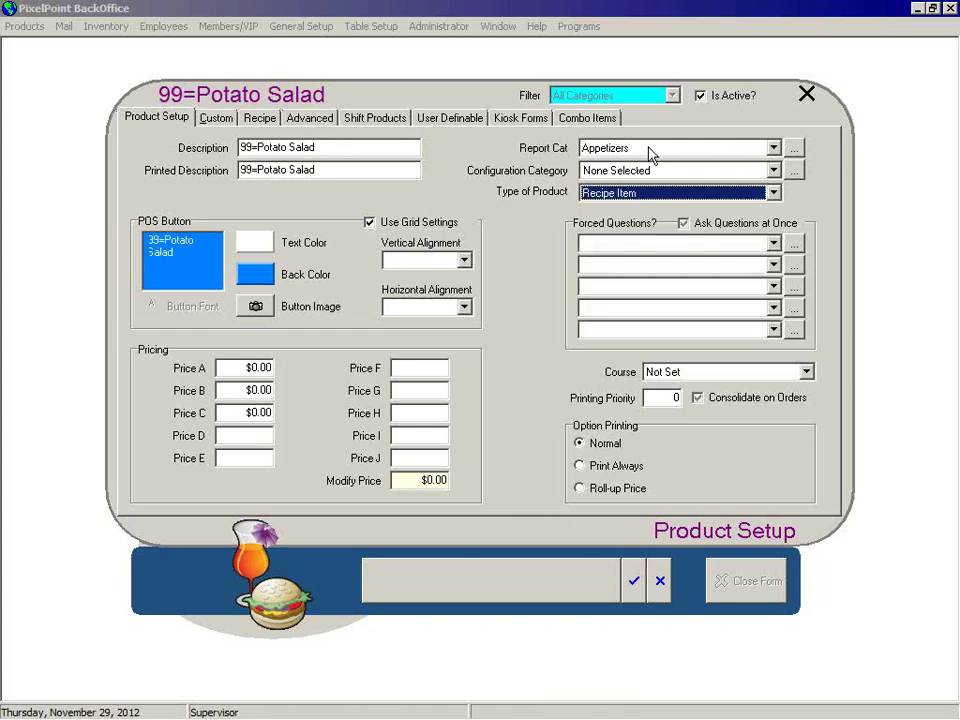
pyautogui.click(649, 152)
pyautogui.click(650, 153)
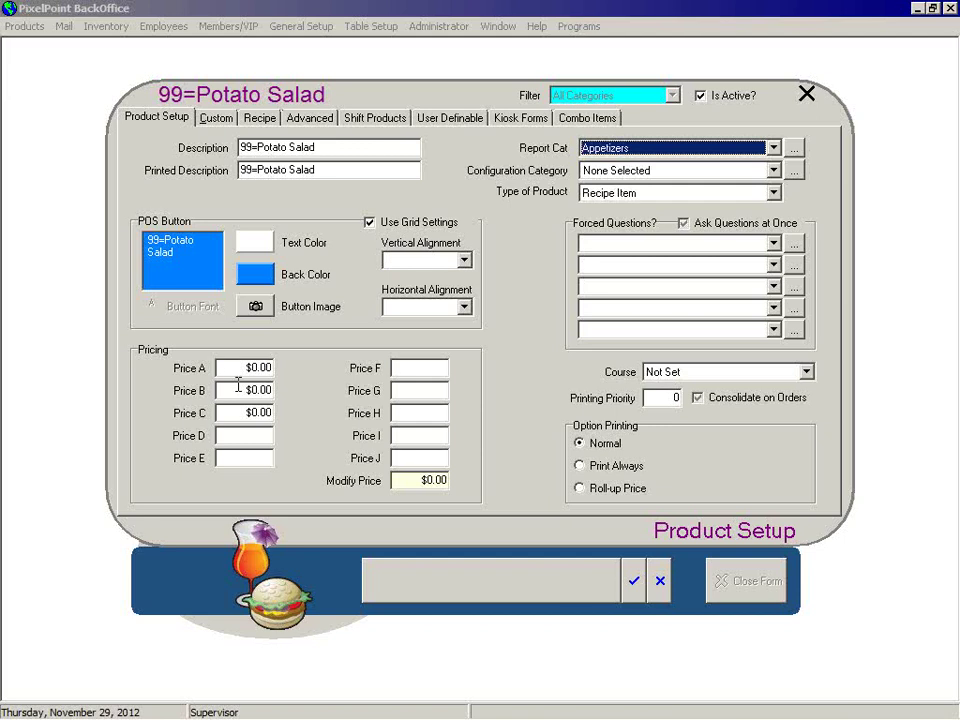
pyautogui.click(634, 582)
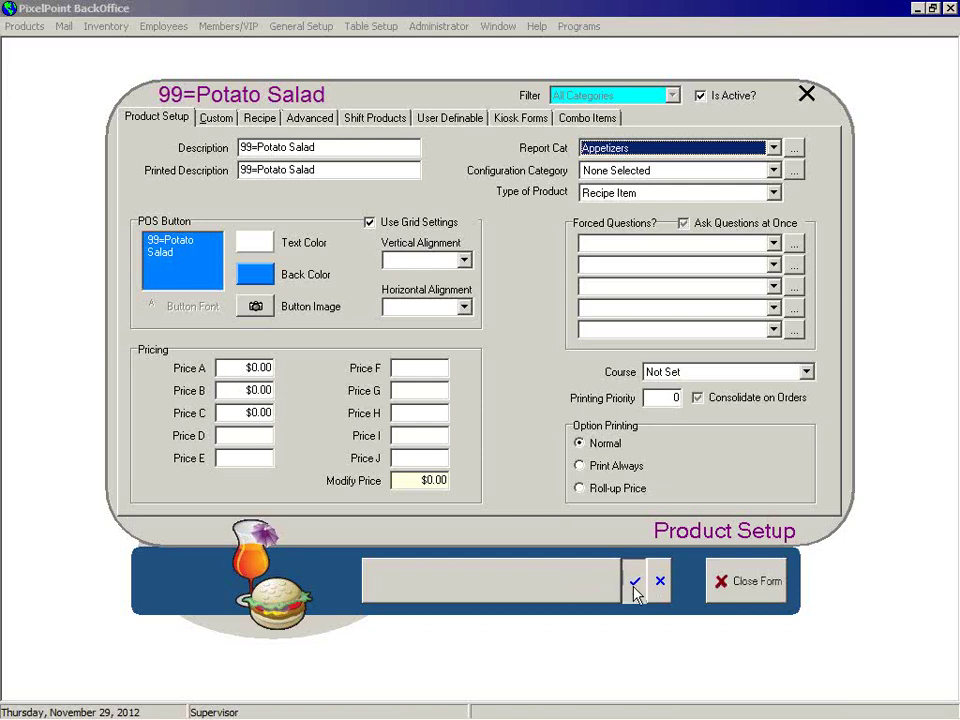
pyautogui.click(720, 588)
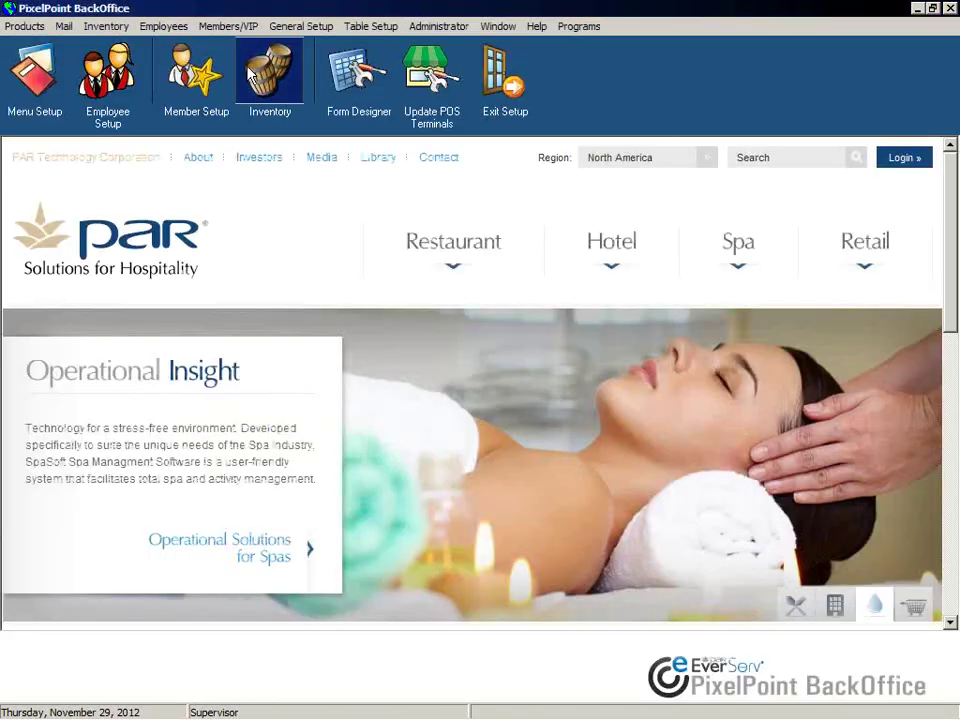
# Open the supplier setup and review ABC Supplier's general details, including the available payment terms and shipping methods, without changing them.
pyautogui.click(124, 35)
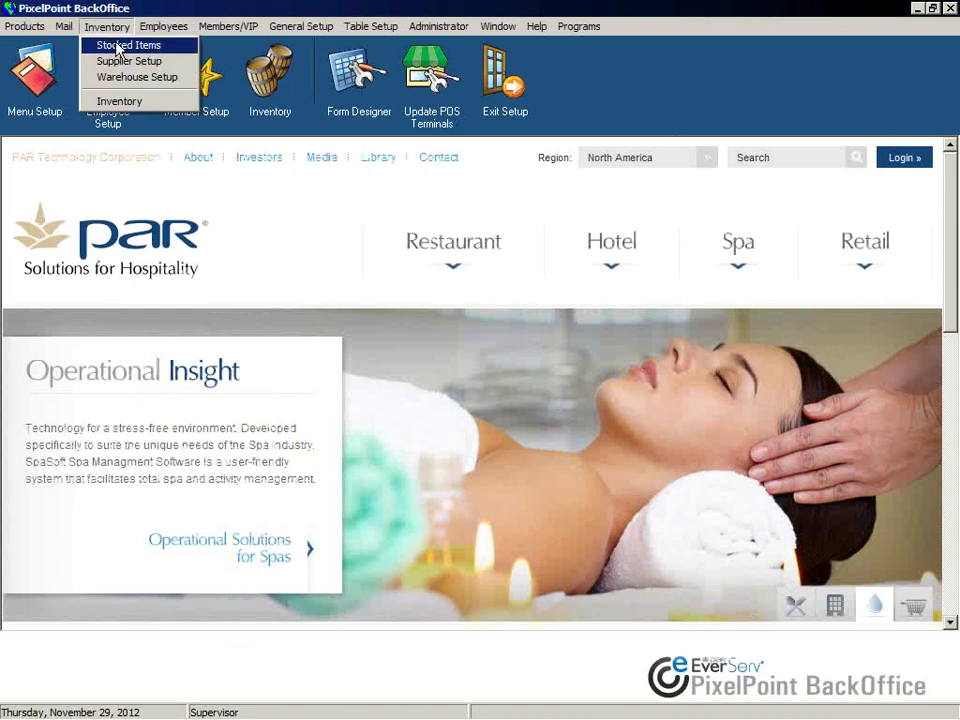
pyautogui.click(113, 64)
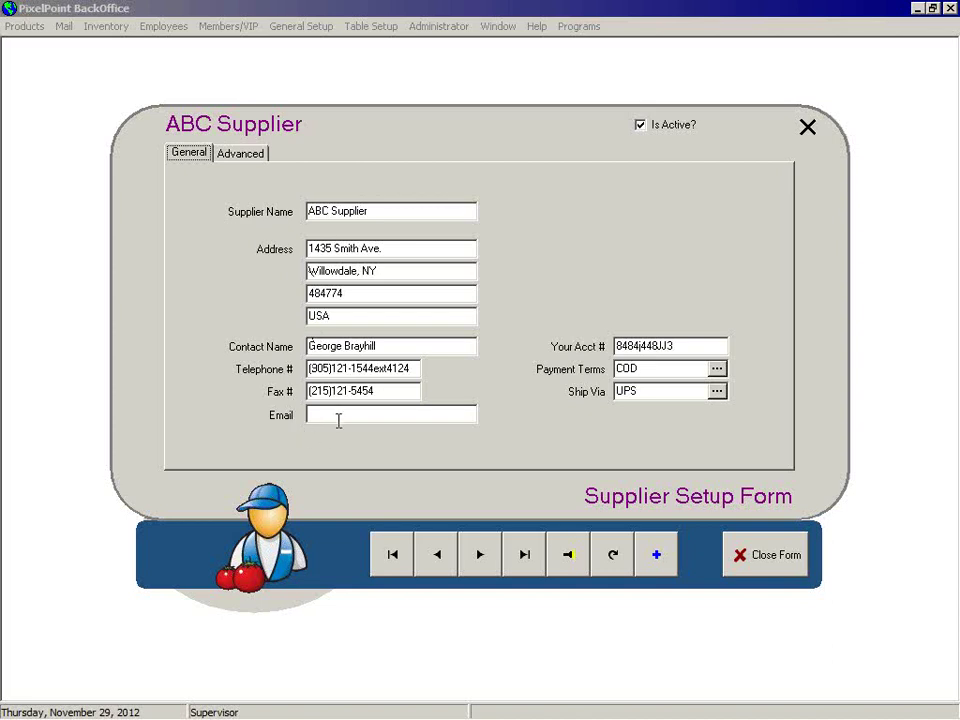
pyautogui.click(704, 348)
pyautogui.click(717, 371)
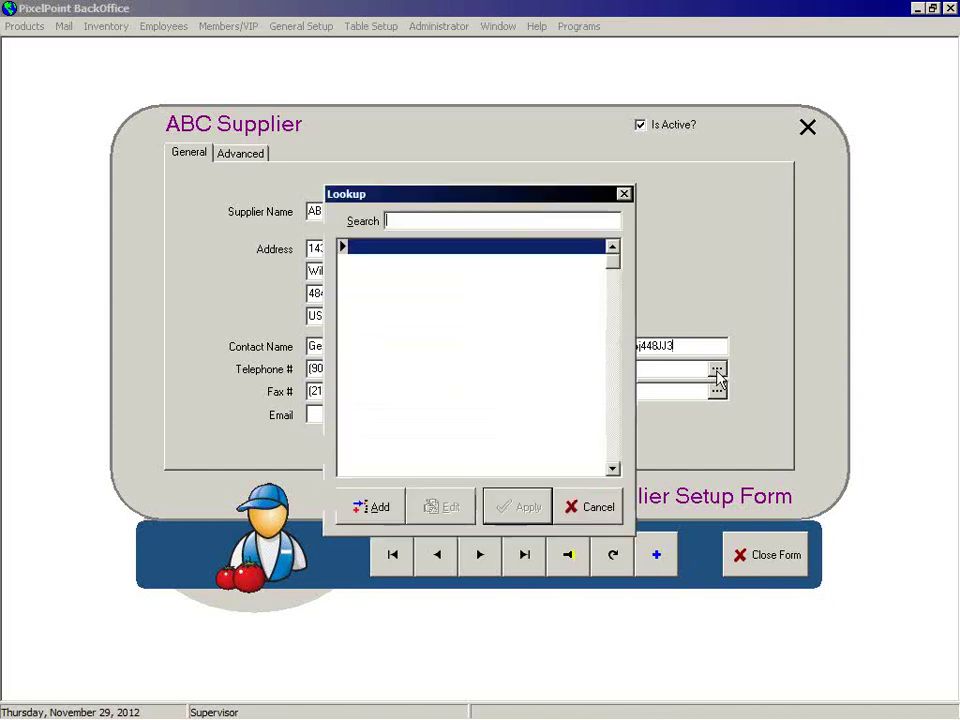
pyautogui.click(583, 507)
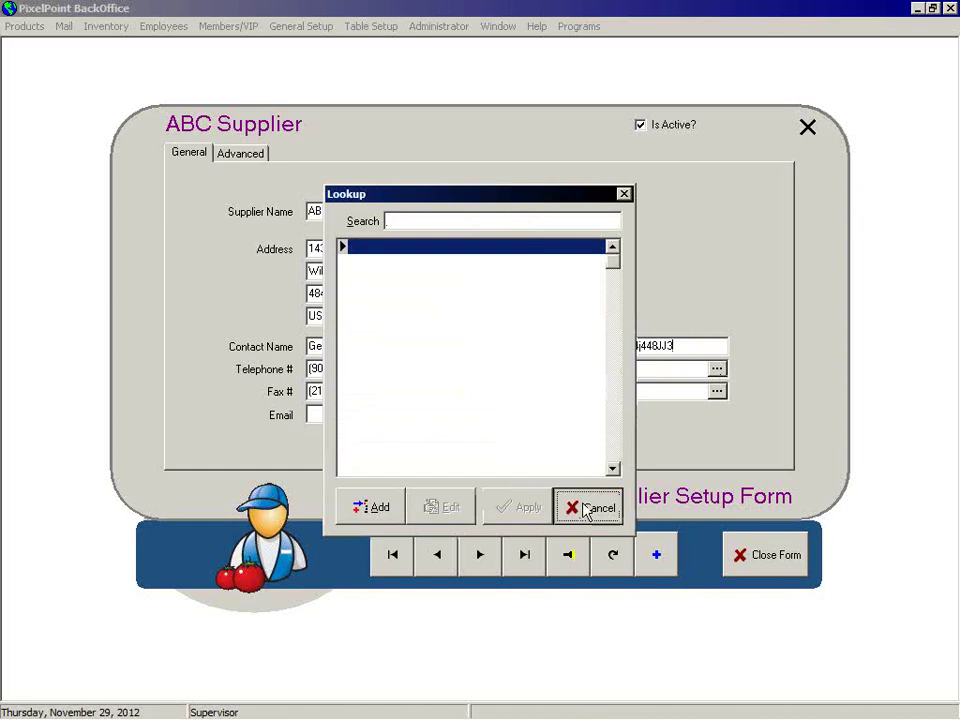
pyautogui.click(679, 369)
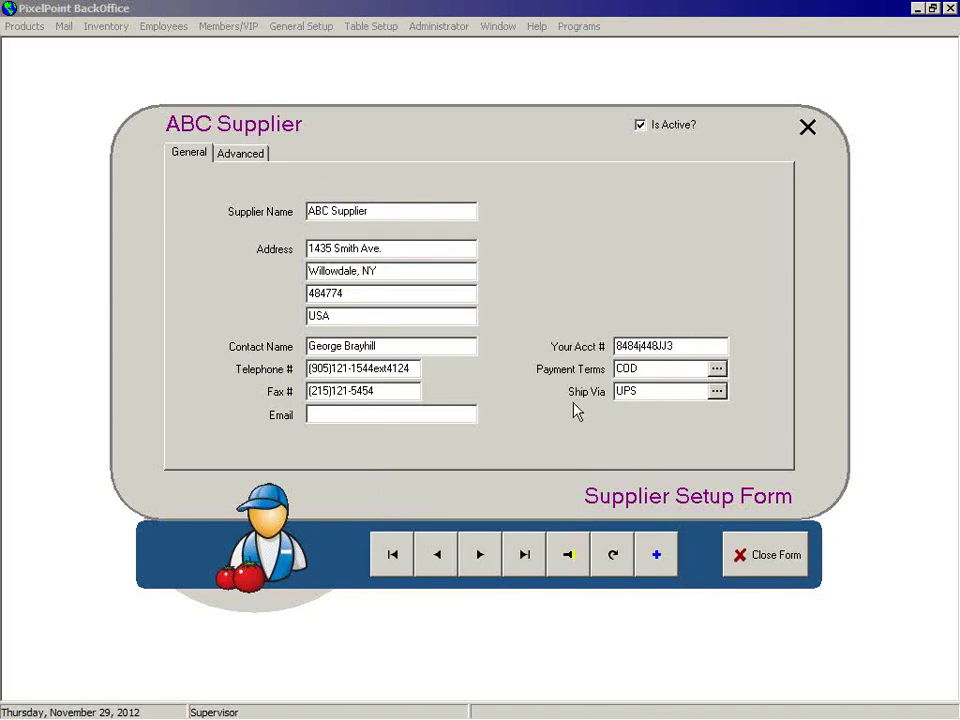
pyautogui.click(717, 391)
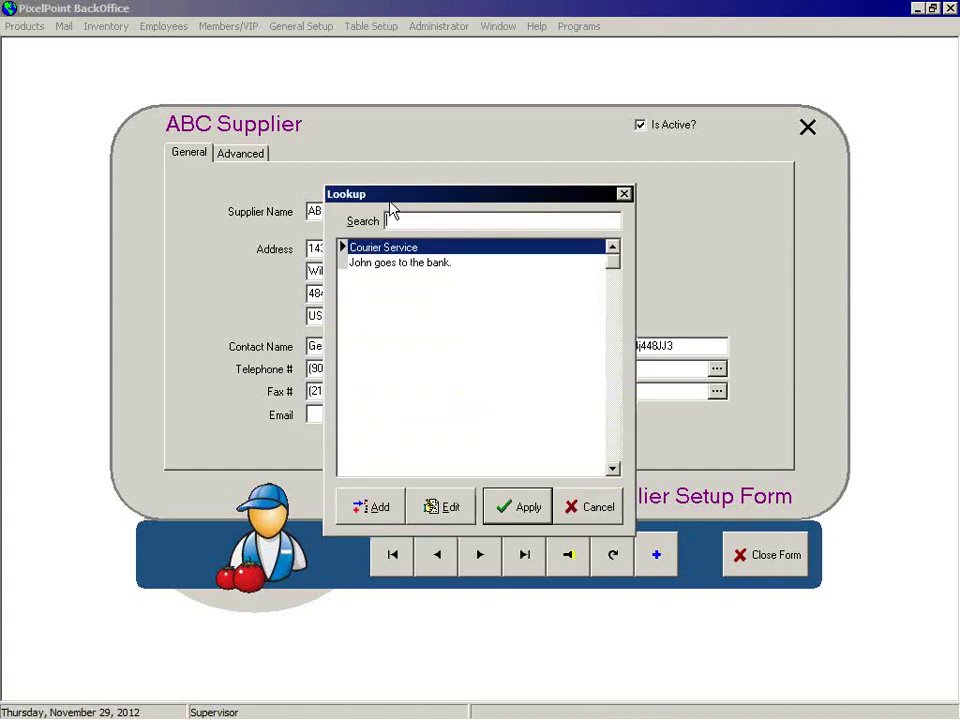
pyautogui.click(590, 507)
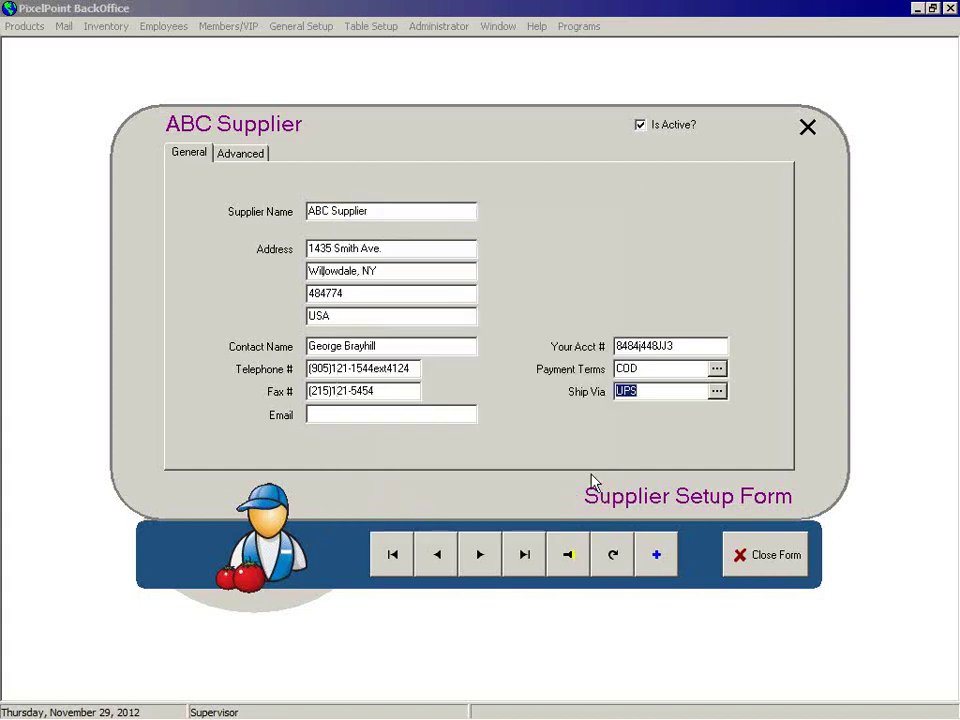
pyautogui.click(663, 391)
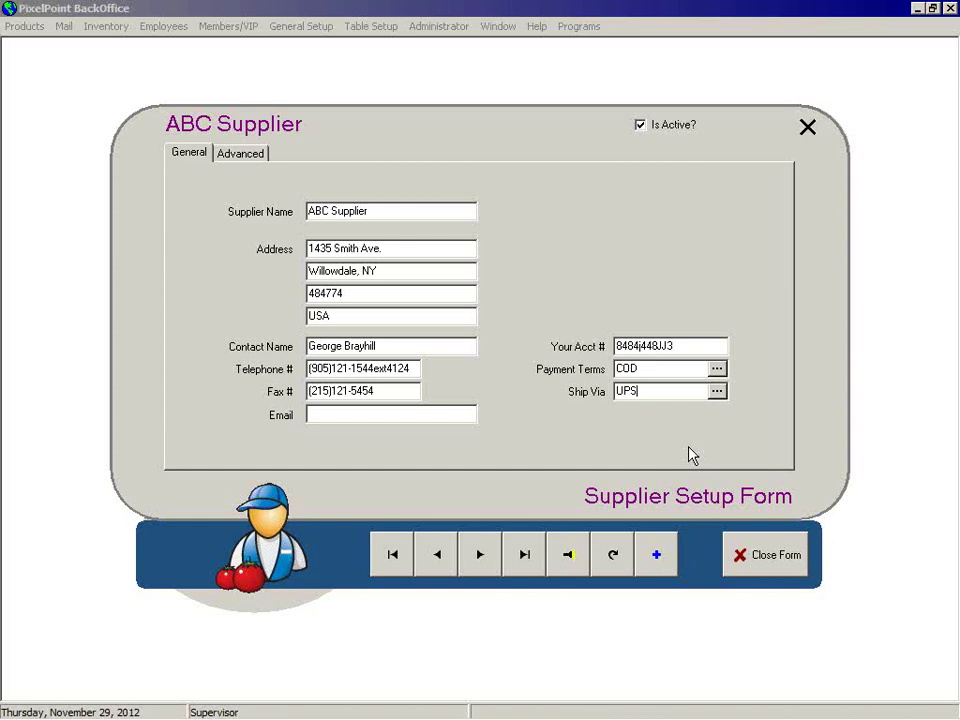
# Review ABC Supplier's tax exemptions and linked inventory items, and close the supplier form.
pyautogui.click(250, 154)
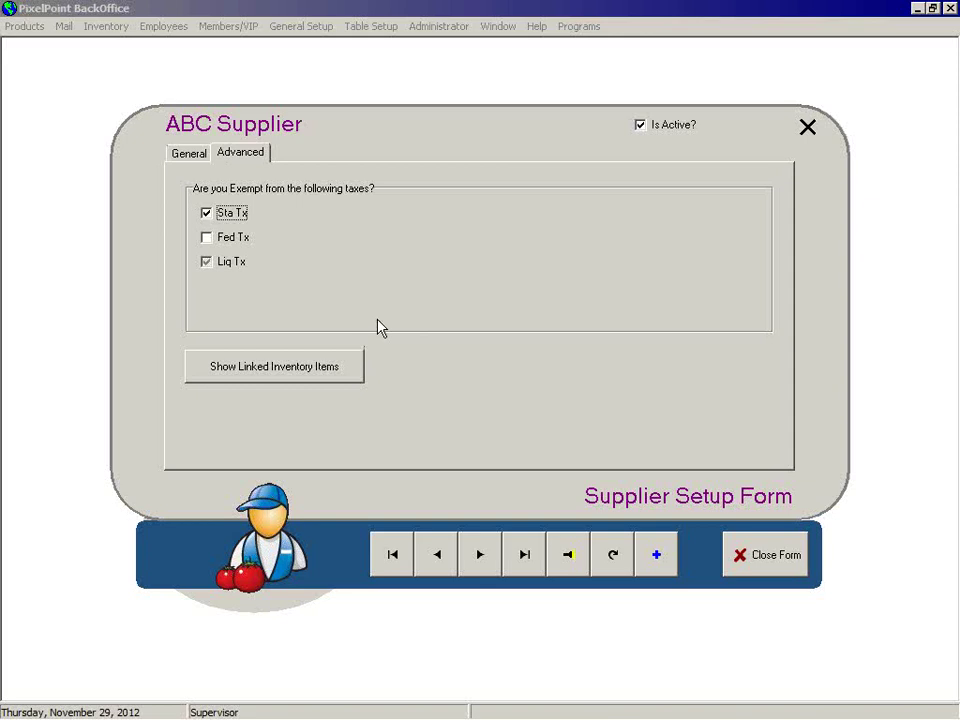
pyautogui.click(274, 377)
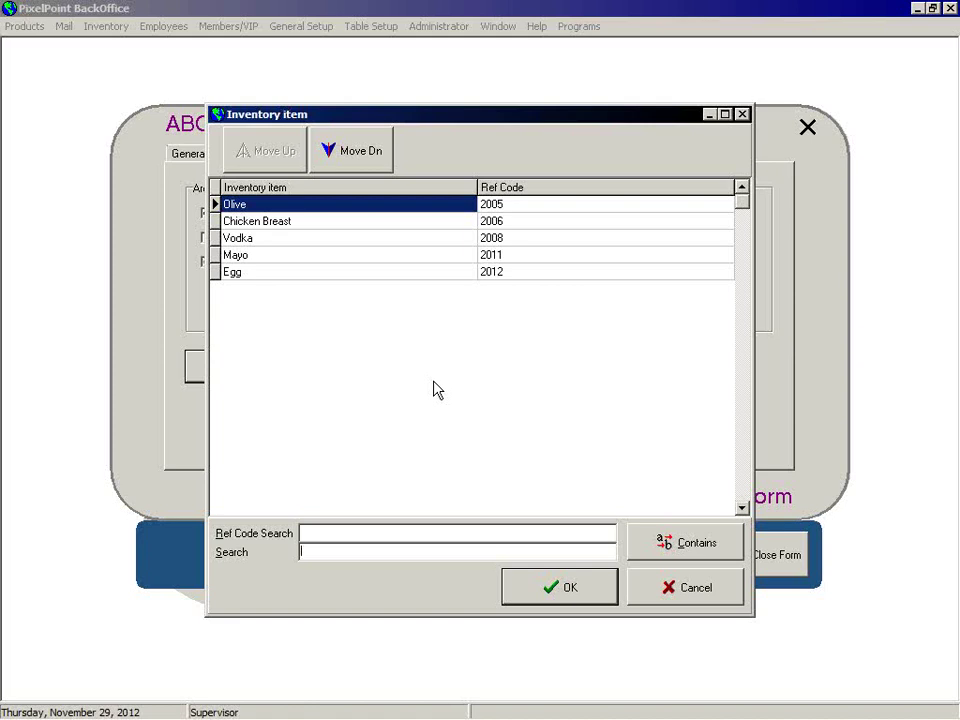
pyautogui.click(697, 582)
pyautogui.click(728, 556)
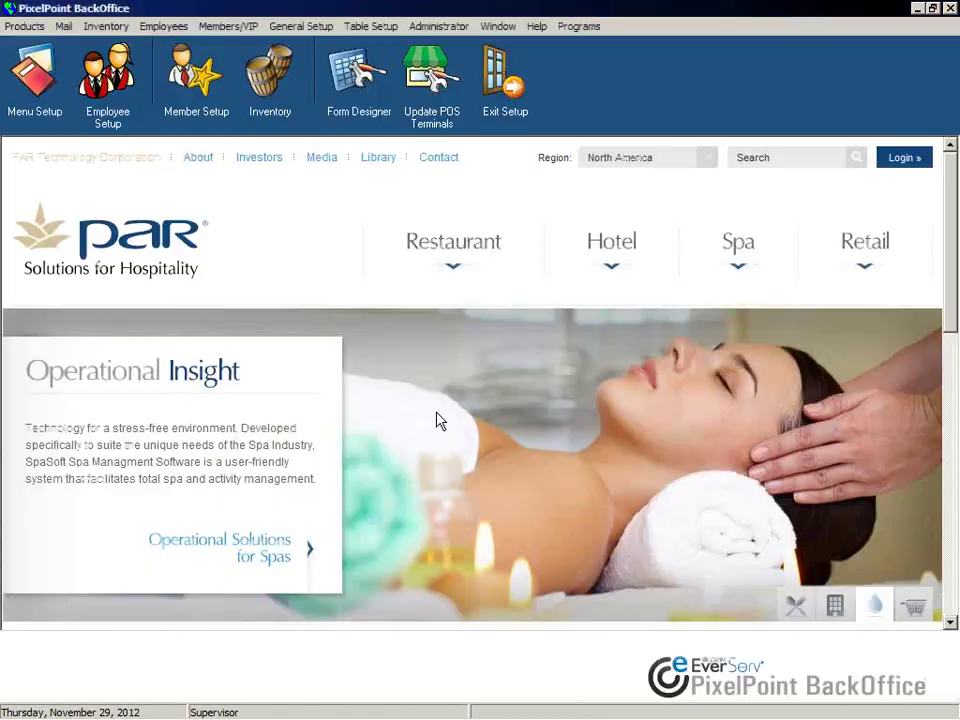
# Open the warehouse setup, review the WareHouse General record's description and reference number fields, and close the form.
pyautogui.click(91, 30)
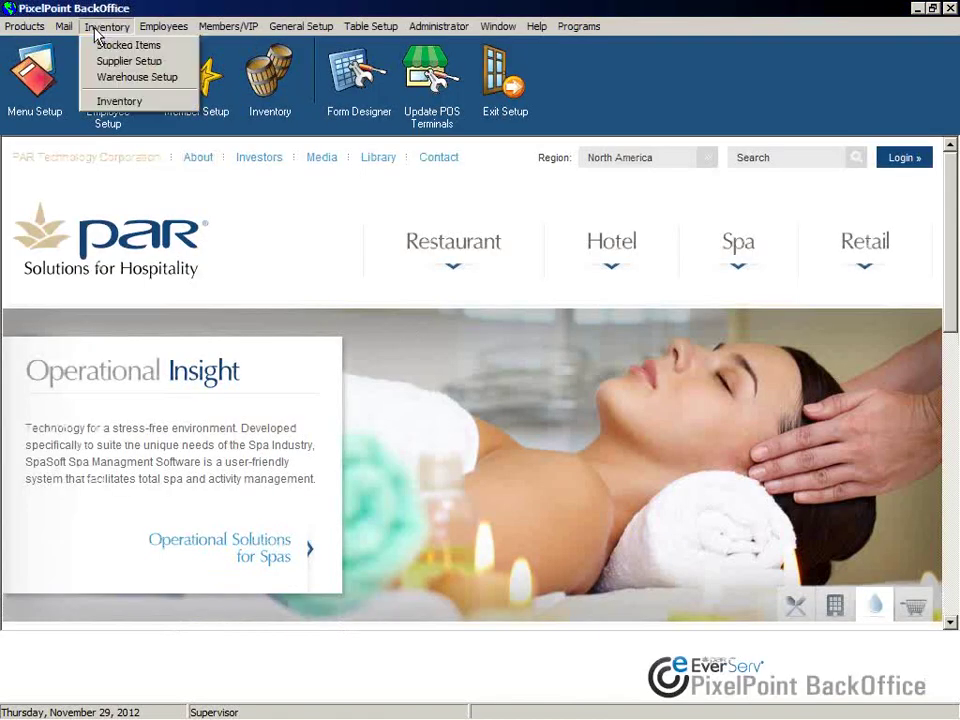
pyautogui.click(108, 82)
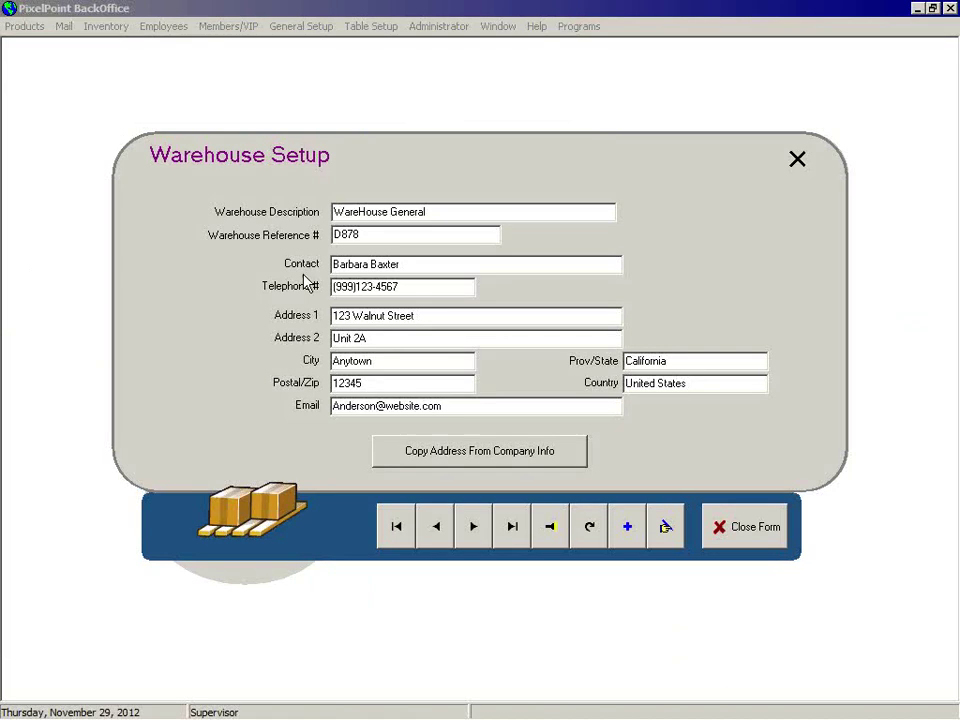
pyautogui.click(424, 212)
pyautogui.press('Tab')
pyautogui.click(497, 245)
pyautogui.click(758, 524)
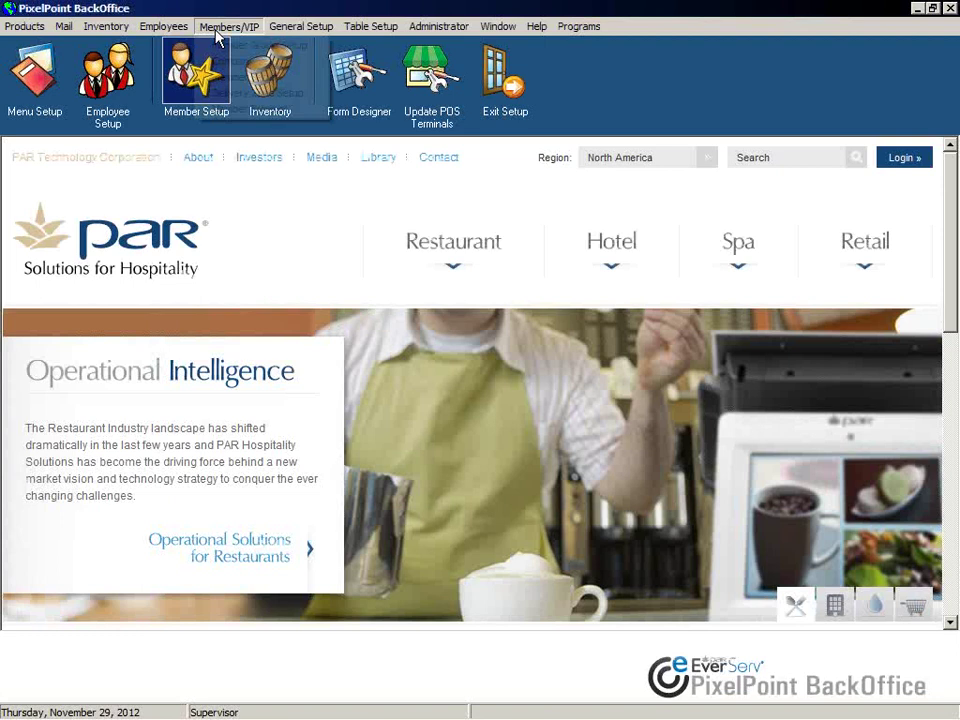
# Open the Inventory Manager and review its purchase order options for back orders, auto receiving, supplier items and suggested order quantities.
pyautogui.click(218, 27)
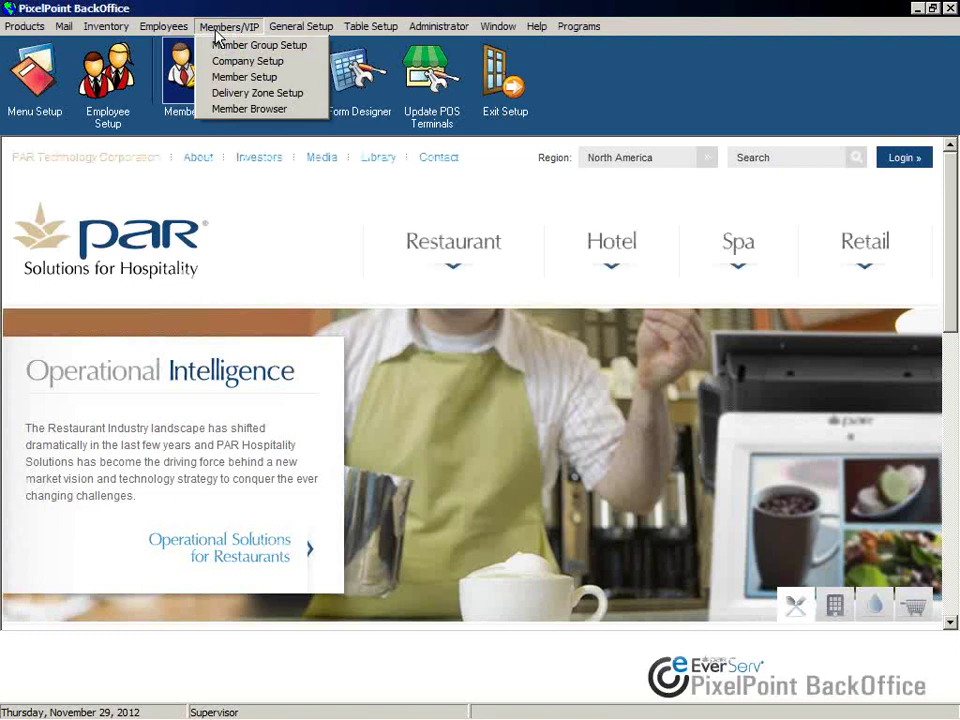
pyautogui.moveTo(106, 27)
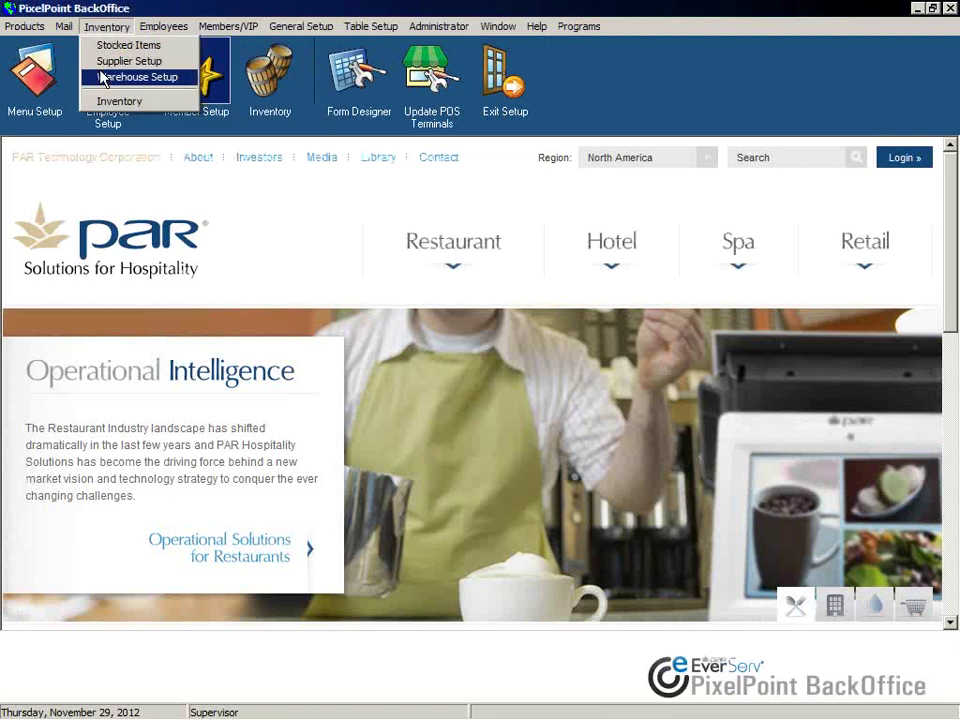
pyautogui.click(106, 102)
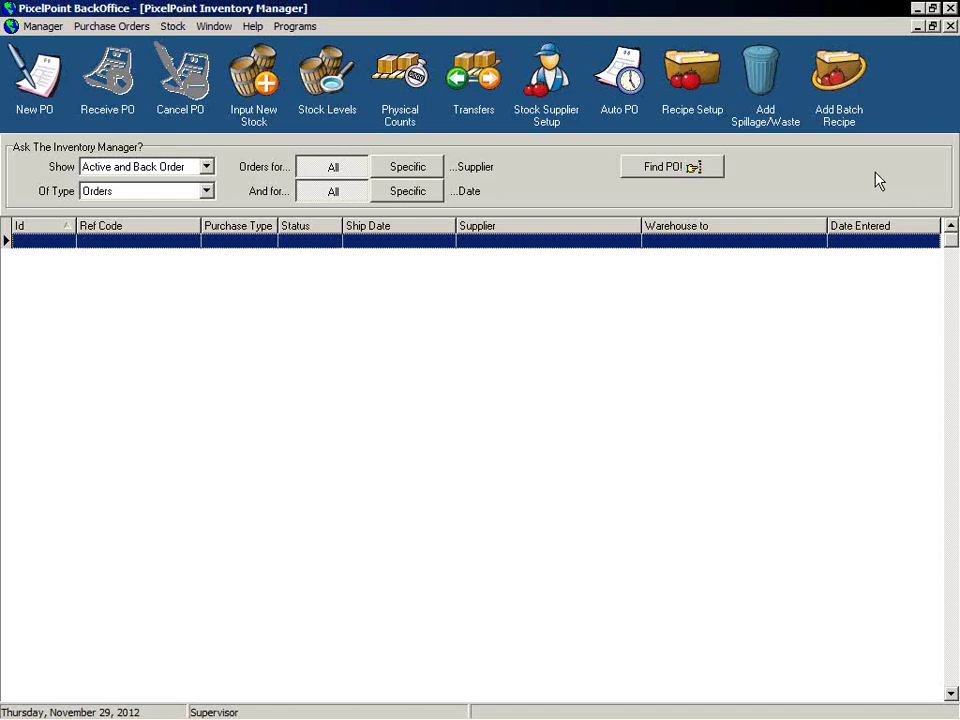
pyautogui.click(50, 27)
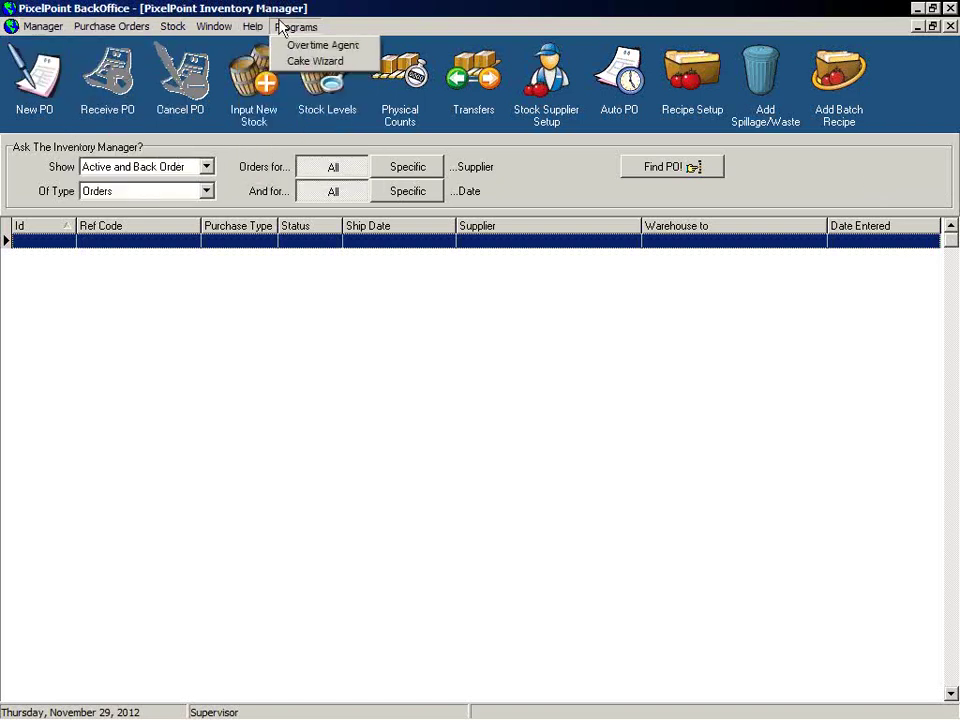
pyautogui.moveTo(130, 32)
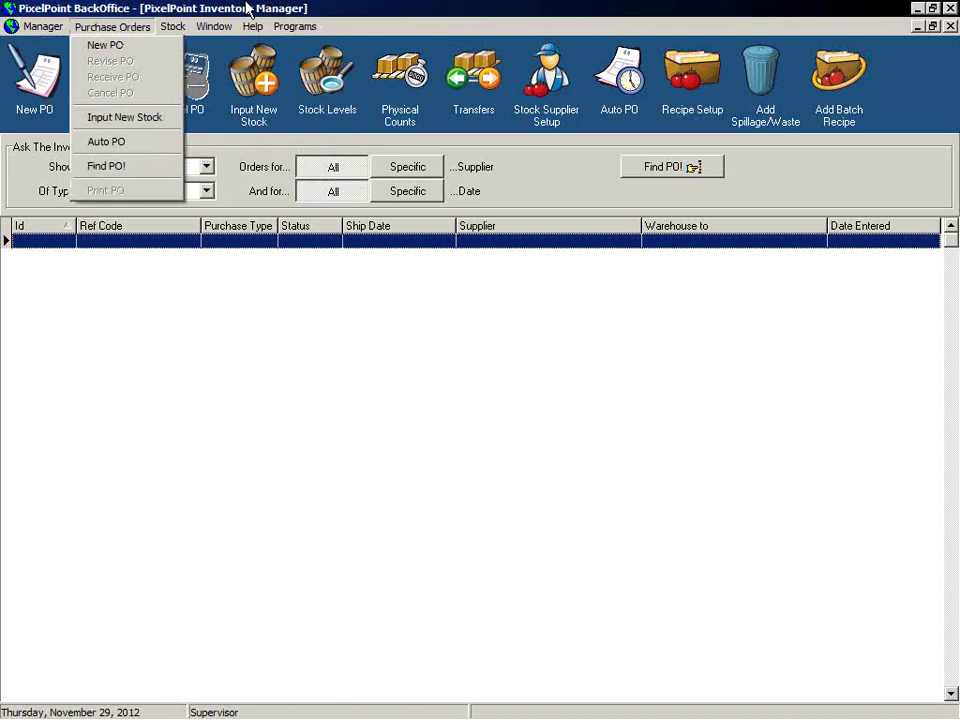
pyautogui.moveTo(269, 23)
pyautogui.moveTo(42, 30)
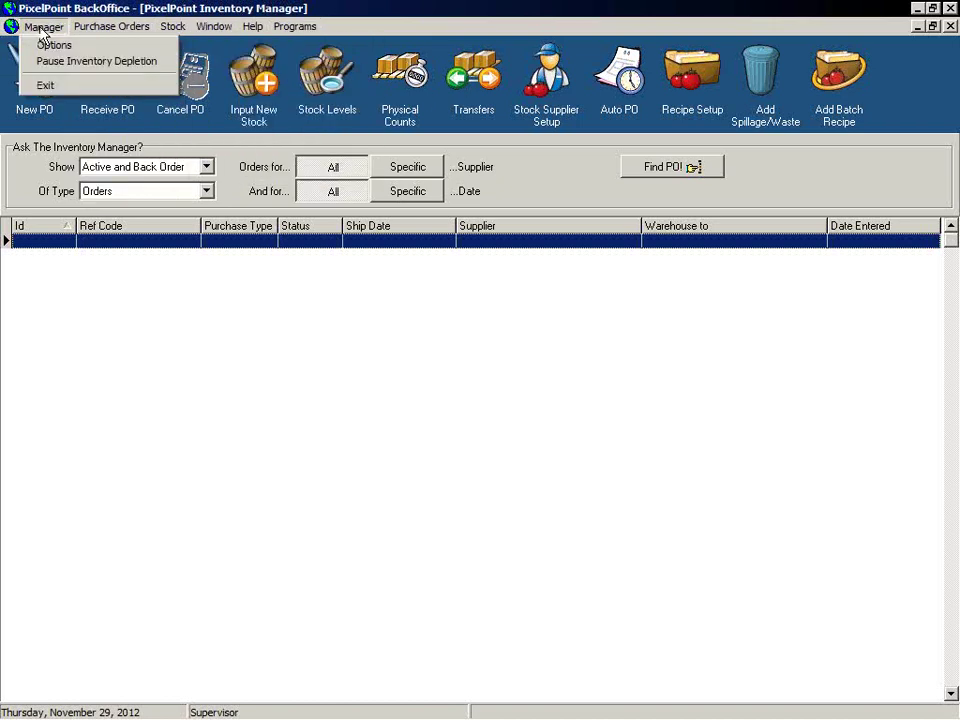
pyautogui.click(45, 45)
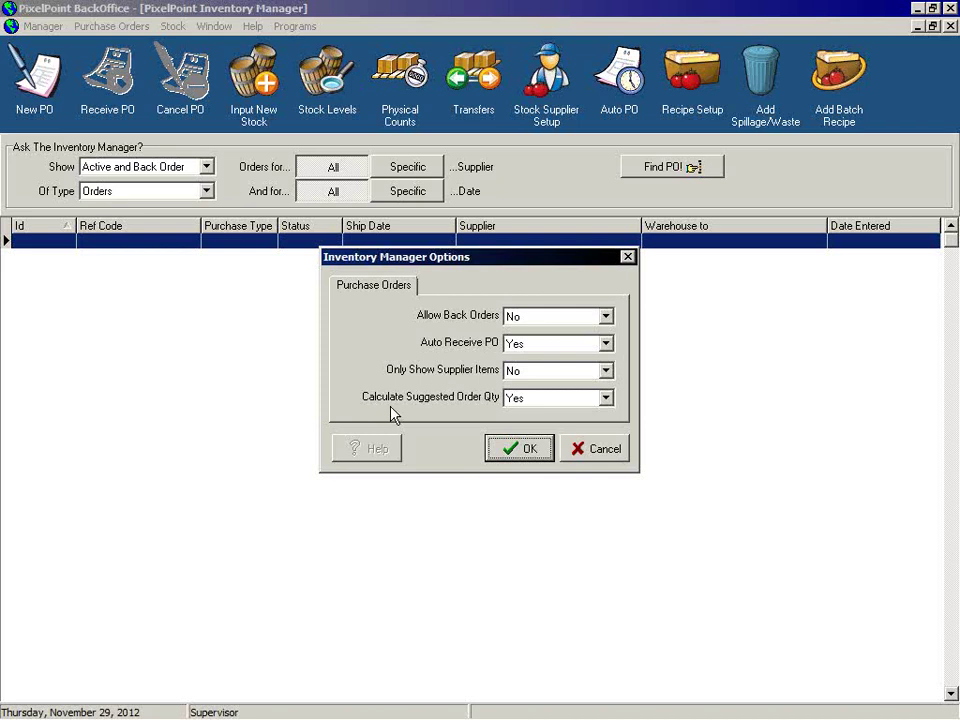
# Review the Calculate Suggested Order Qty option's explanation and close the Inventory Manager options without saving changes.
pyautogui.moveTo(455, 385)
pyautogui.moveTo(528, 412)
pyautogui.moveTo(463, 415)
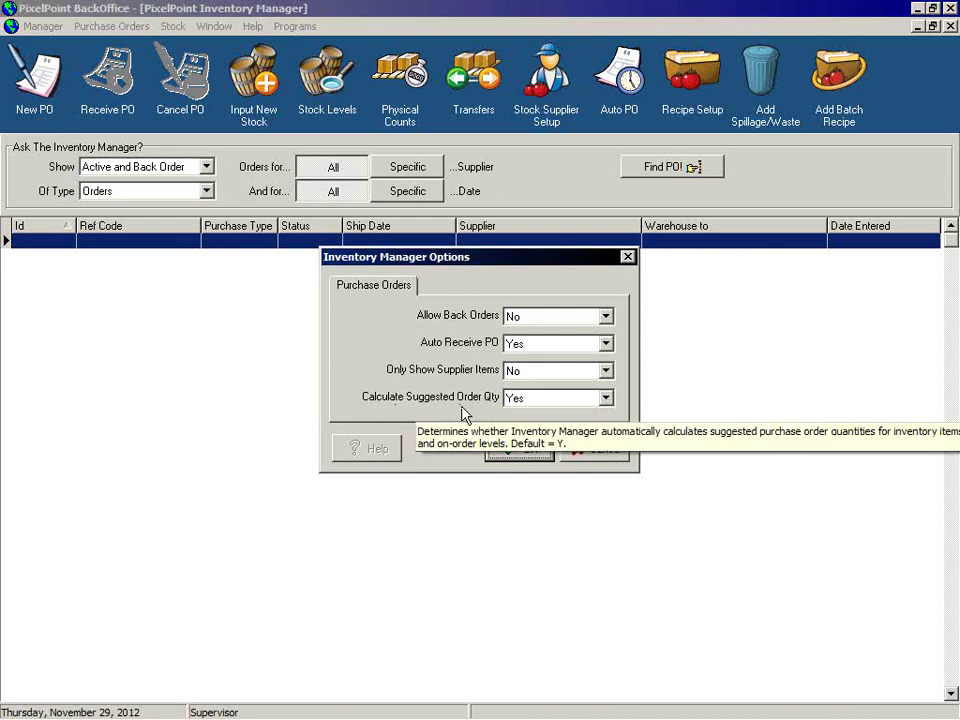
pyautogui.click(592, 449)
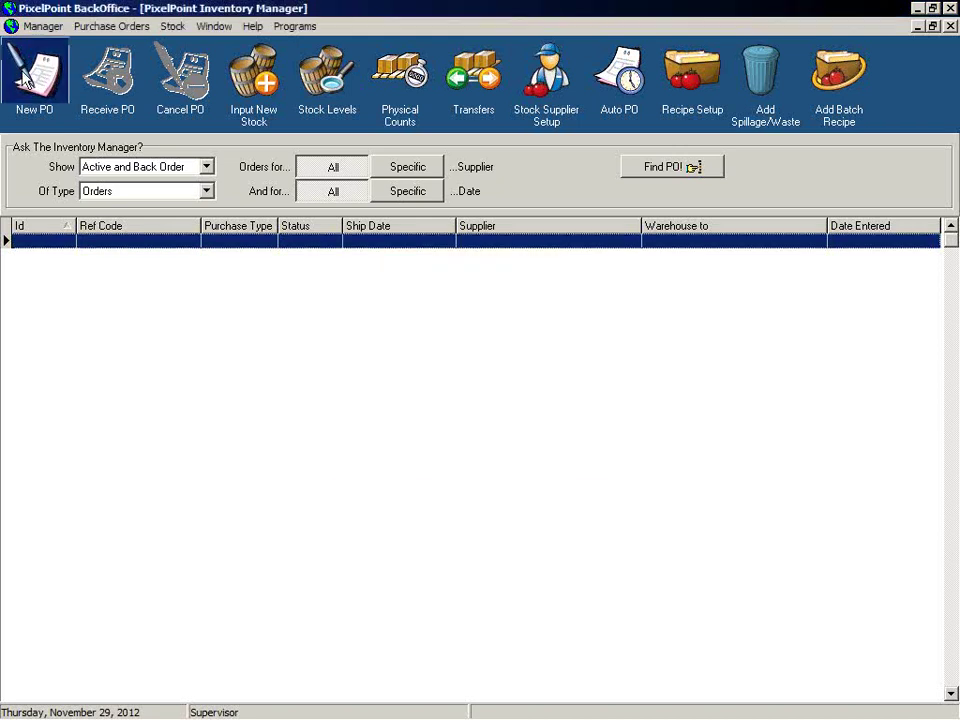
# Review the Inventory Manager's available general, purchase order and stock commands.
pyautogui.click(43, 26)
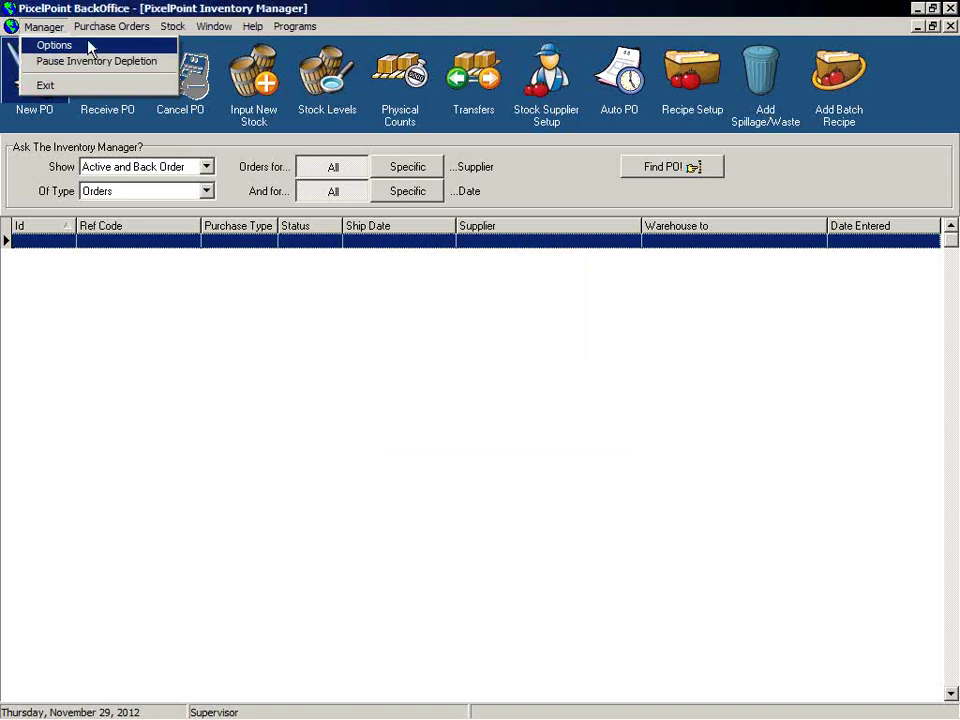
pyautogui.moveTo(93, 34)
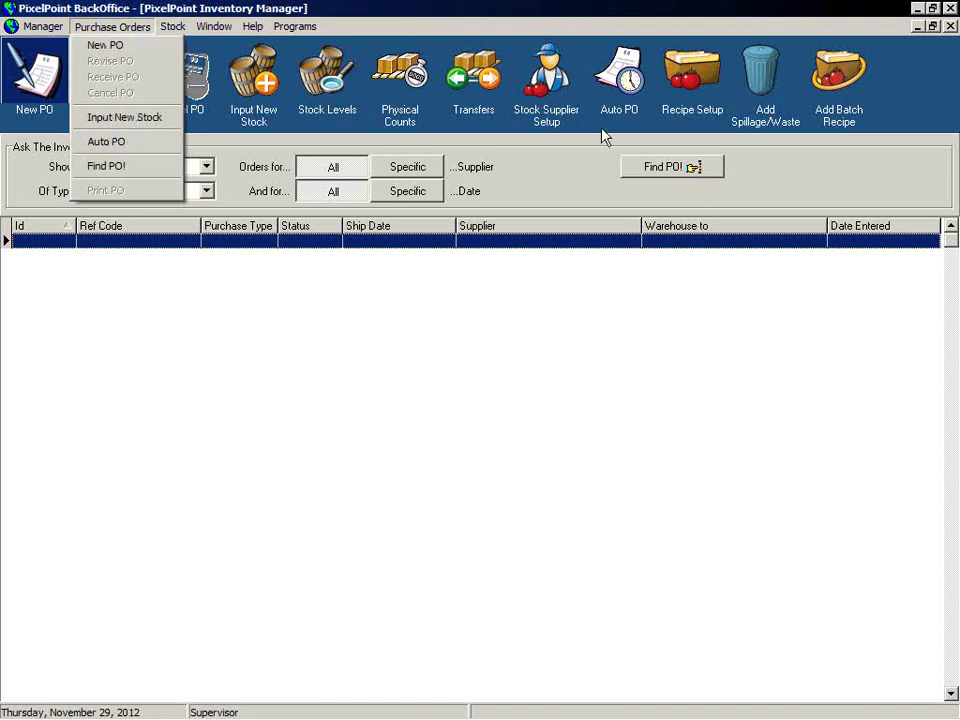
pyautogui.moveTo(176, 28)
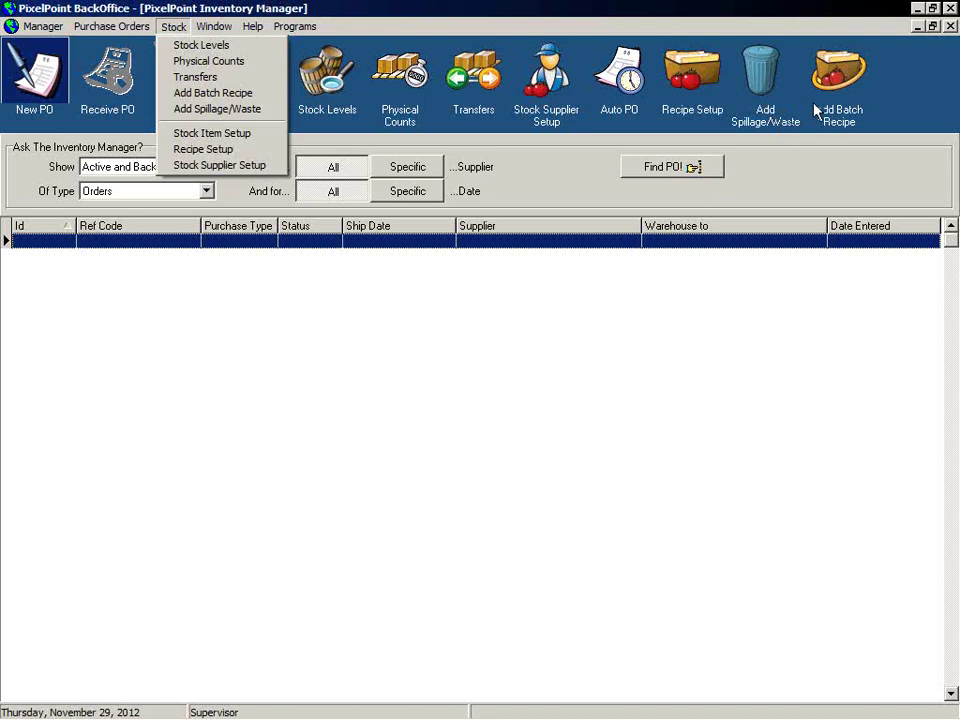
# Open the toolbar customization, look through the available Inventory actions, and close it without changing the toolbar.
pyautogui.rightClick(893, 96)
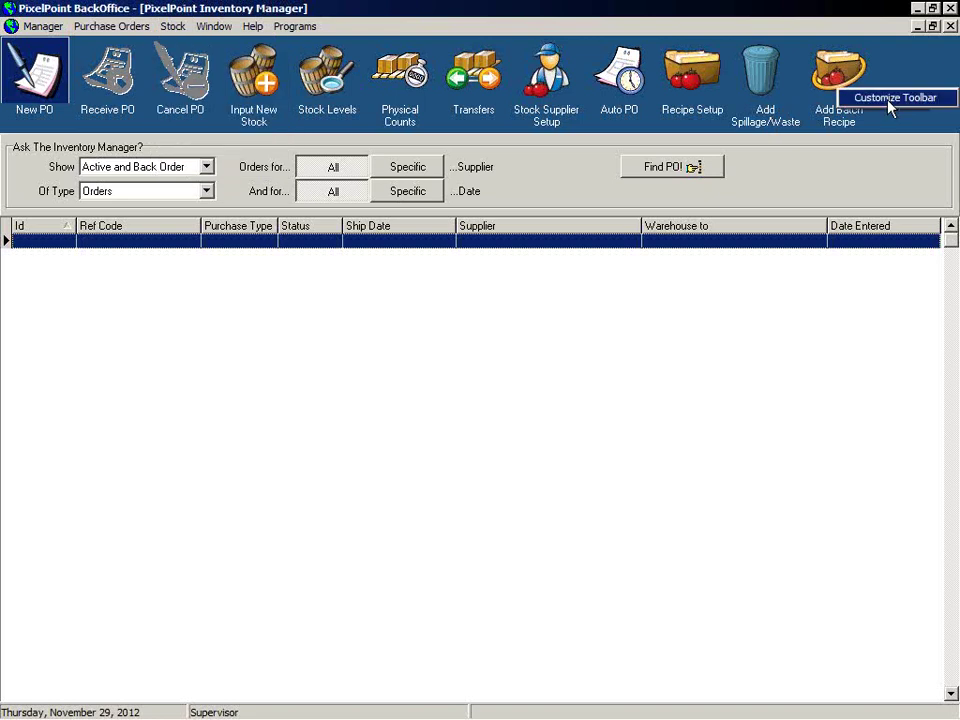
pyautogui.click(893, 97)
pyautogui.moveTo(628, 278); pyautogui.dragTo(640, 341)
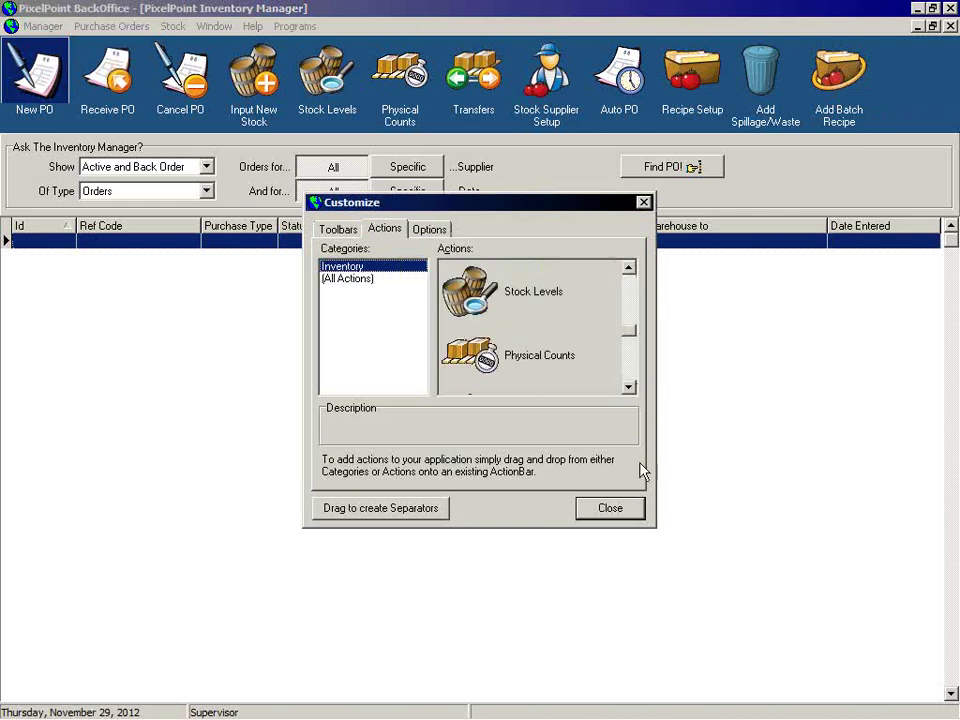
pyautogui.click(608, 510)
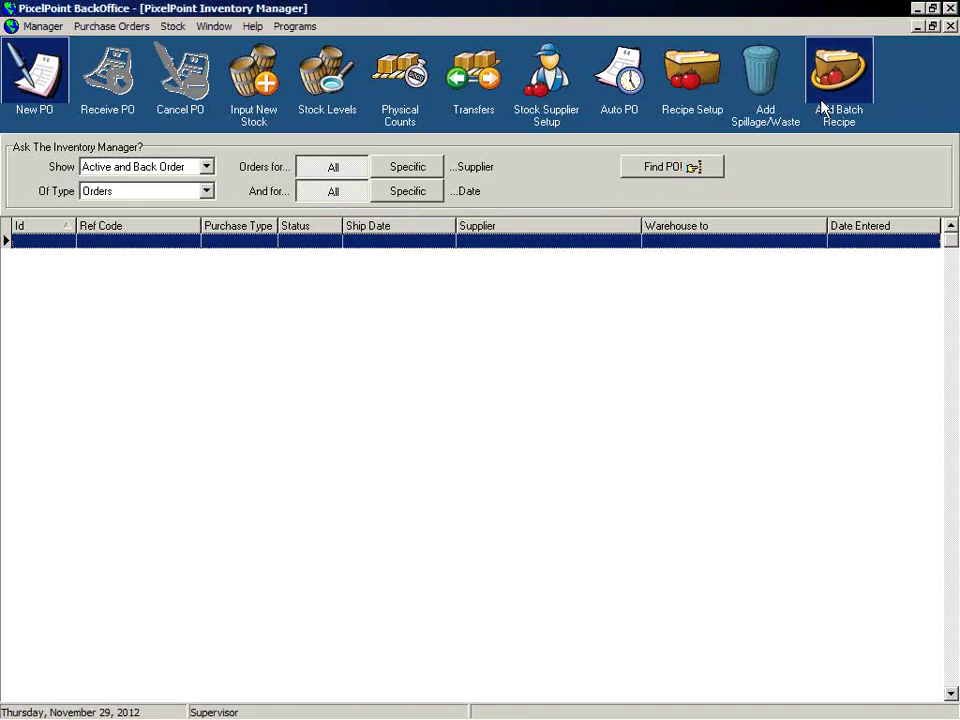
# Review the Show Active Records Only setting and the available help guides without choosing any of them.
pyautogui.click(214, 27)
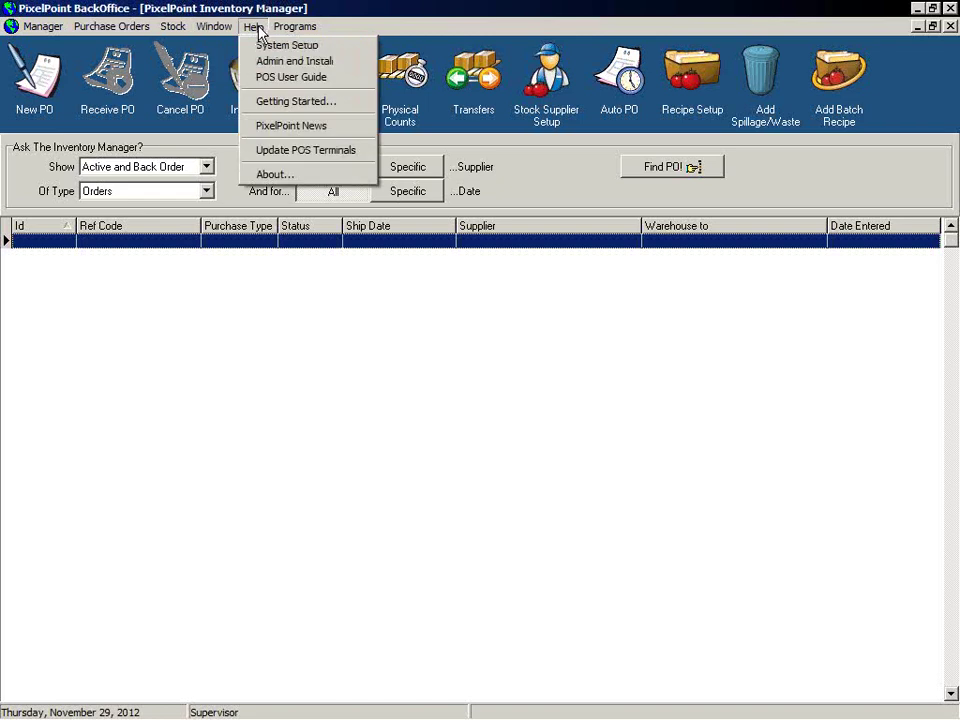
pyautogui.moveTo(289, 35)
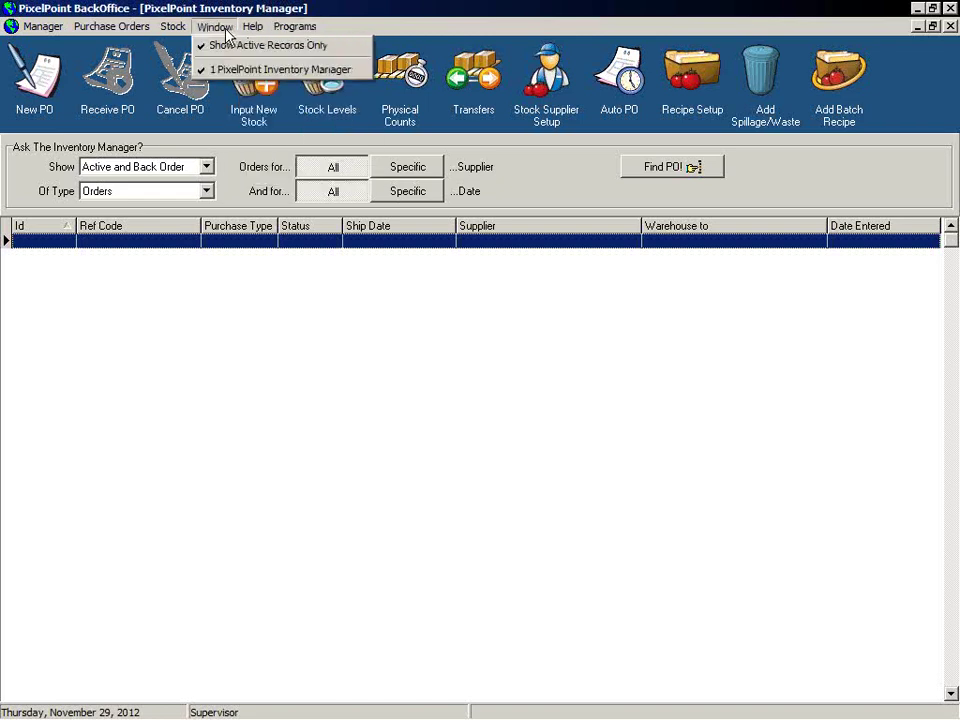
pyautogui.click(186, 375)
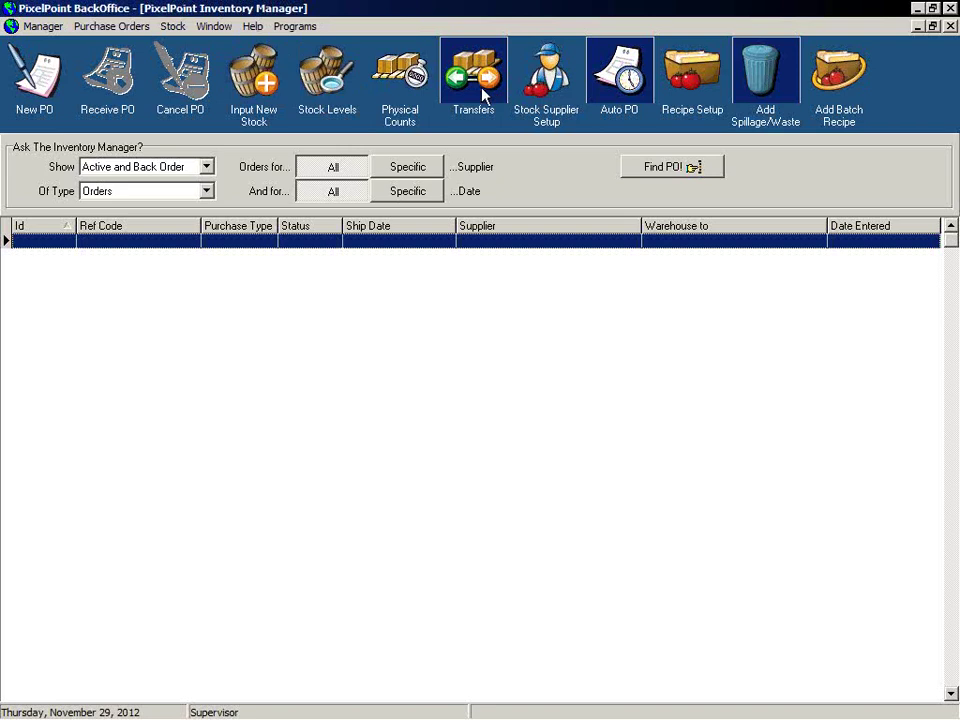
# View the supplier setup form and the Auto PO order settings from the Inventory Manager, closing each without changes.
pyautogui.click(545, 97)
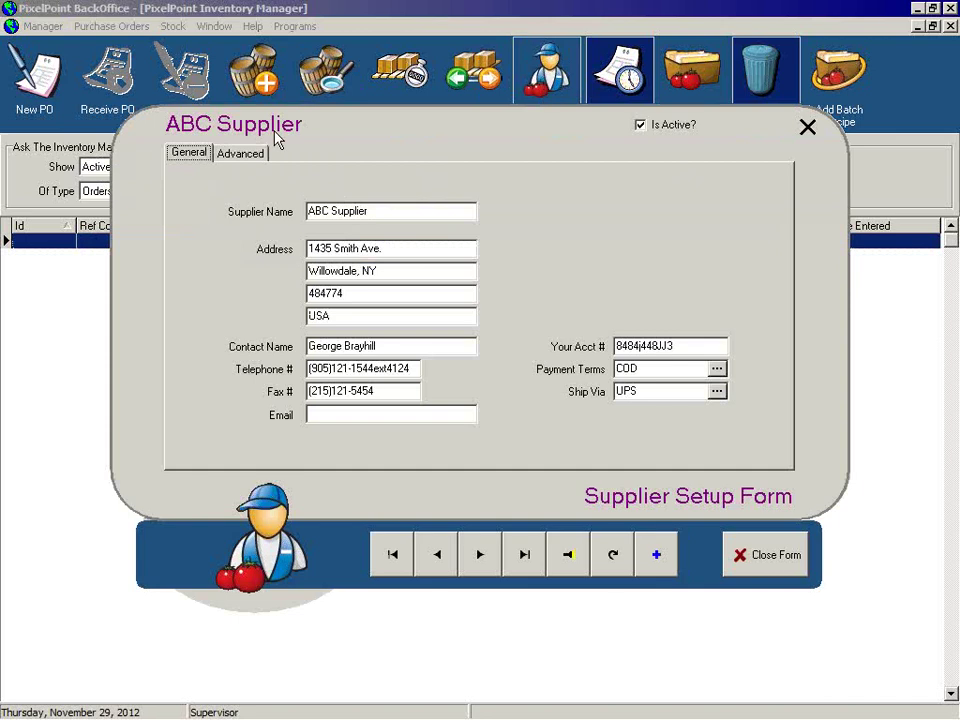
pyautogui.click(789, 568)
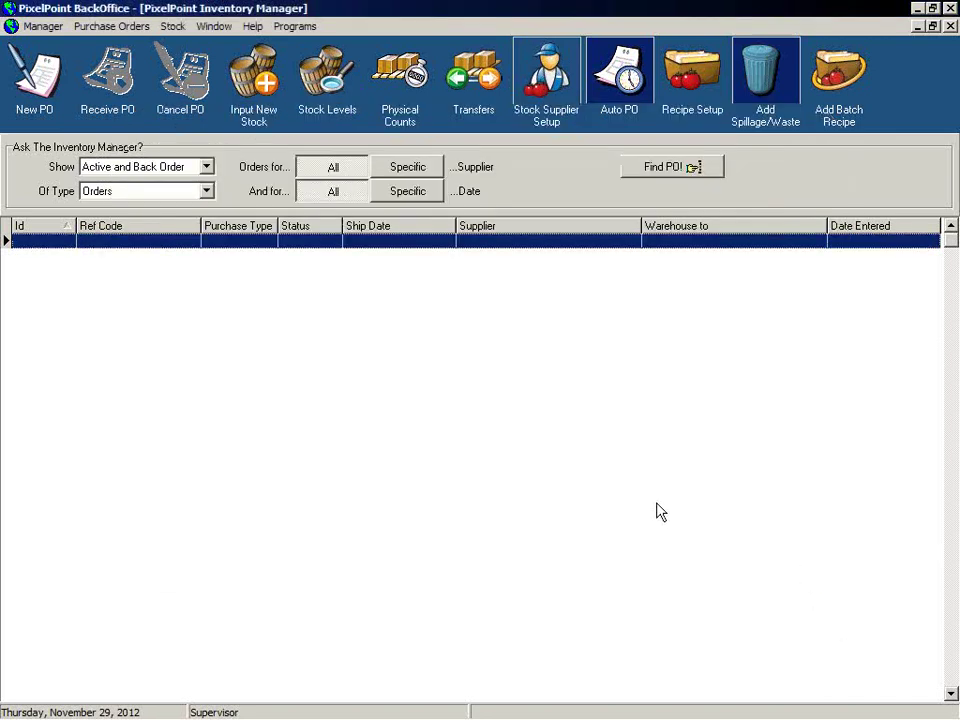
pyautogui.click(620, 88)
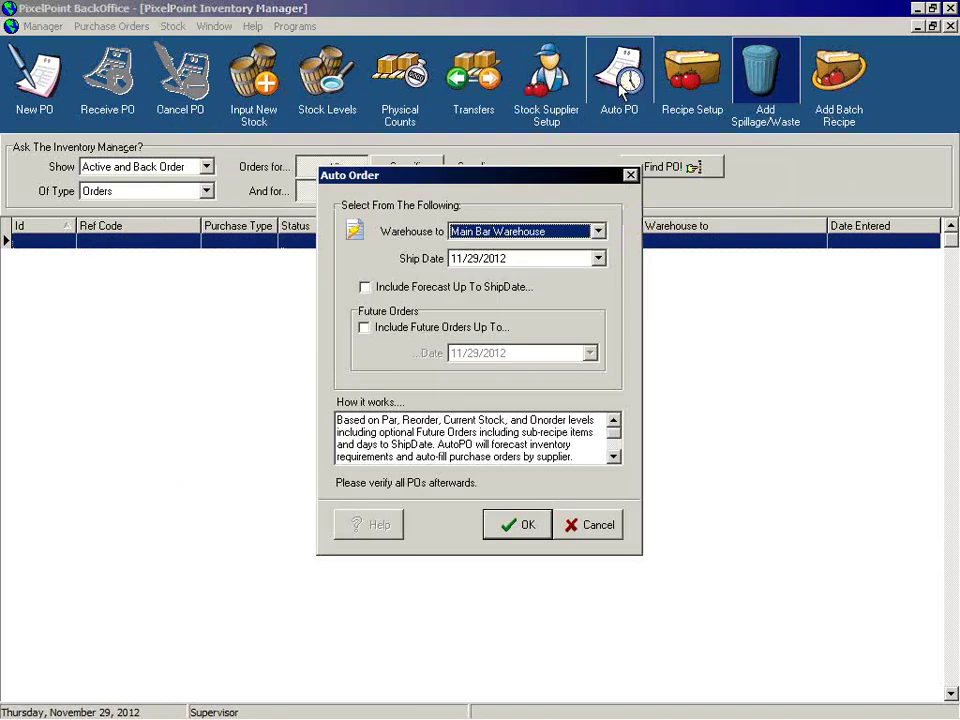
pyautogui.click(590, 528)
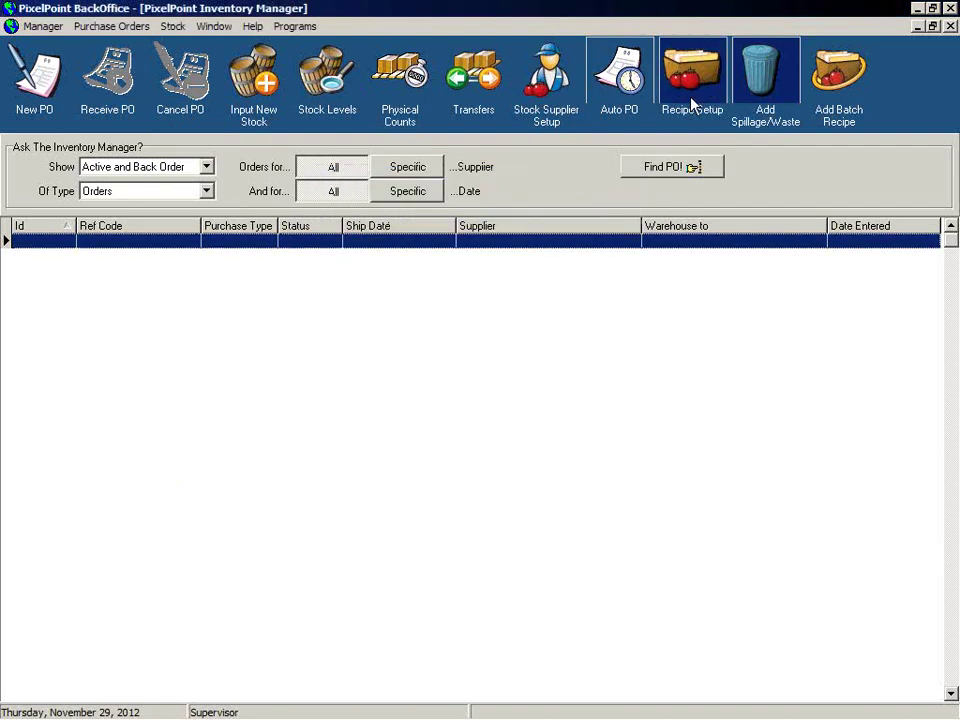
# Open the recipe setup, review Corn Chowder's ingredients and cost details, and close it.
pyautogui.click(692, 90)
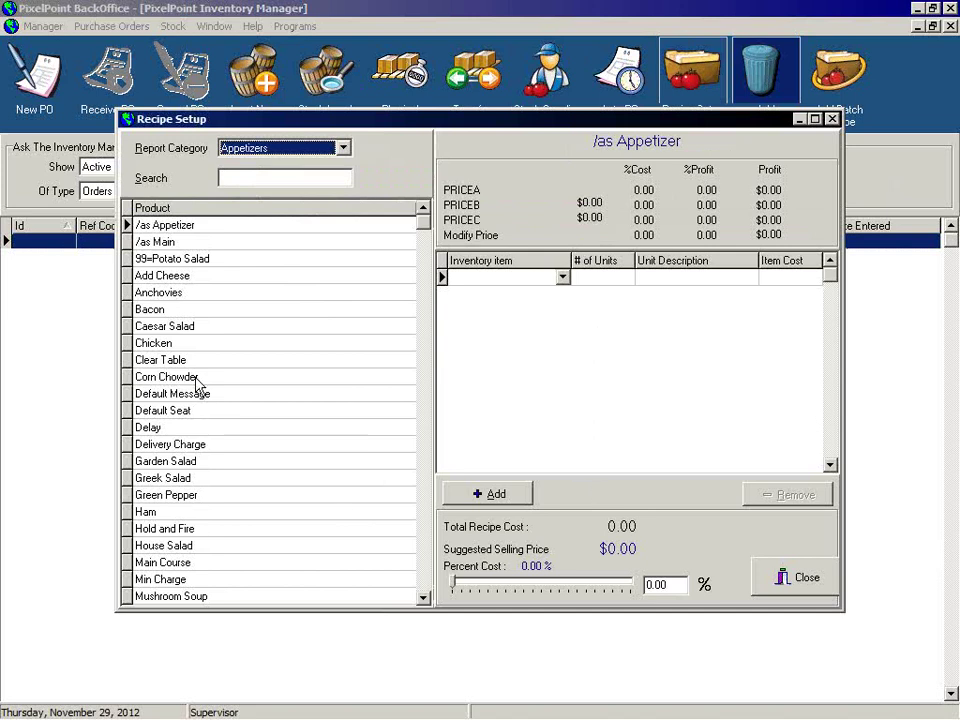
pyautogui.click(258, 378)
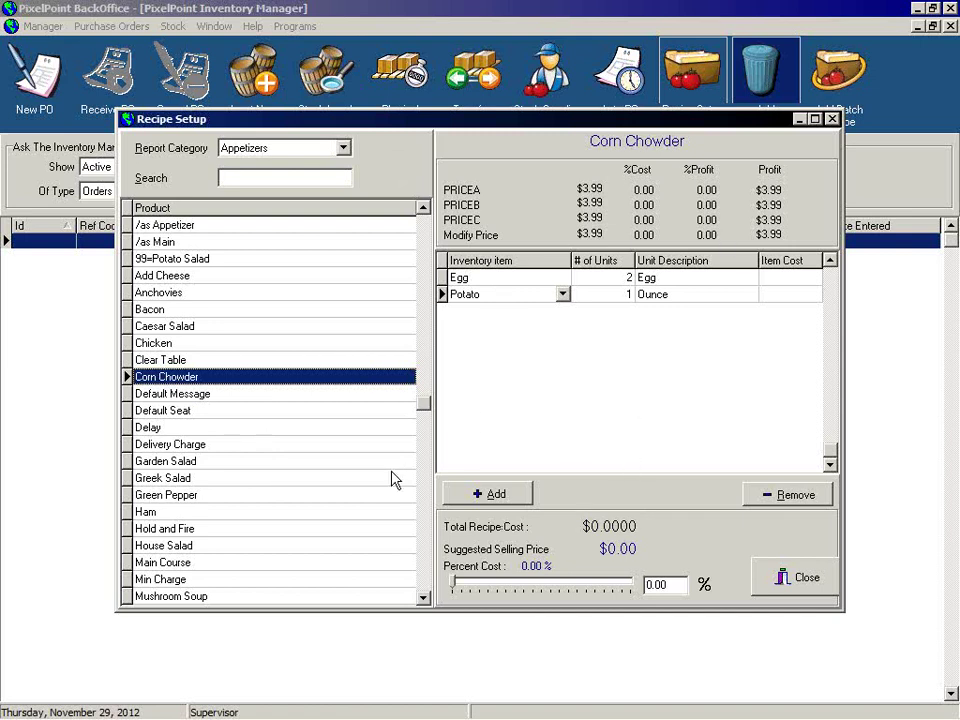
pyautogui.click(785, 582)
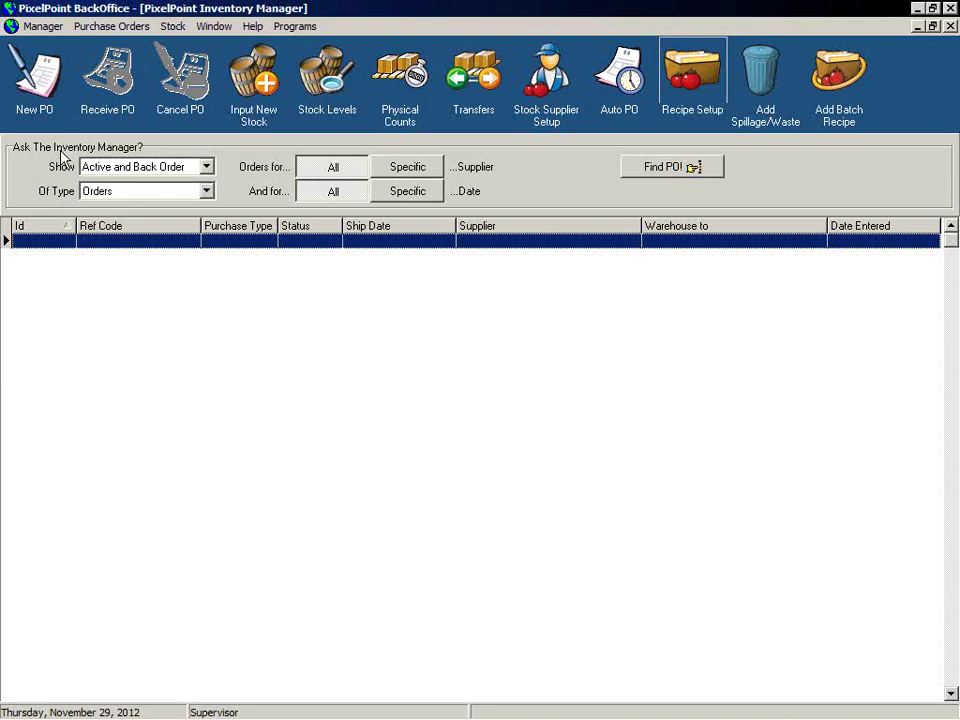
# Review the status and type choices for filtering the order list, keeping Active and Back Order and Orders.
pyautogui.click(206, 168)
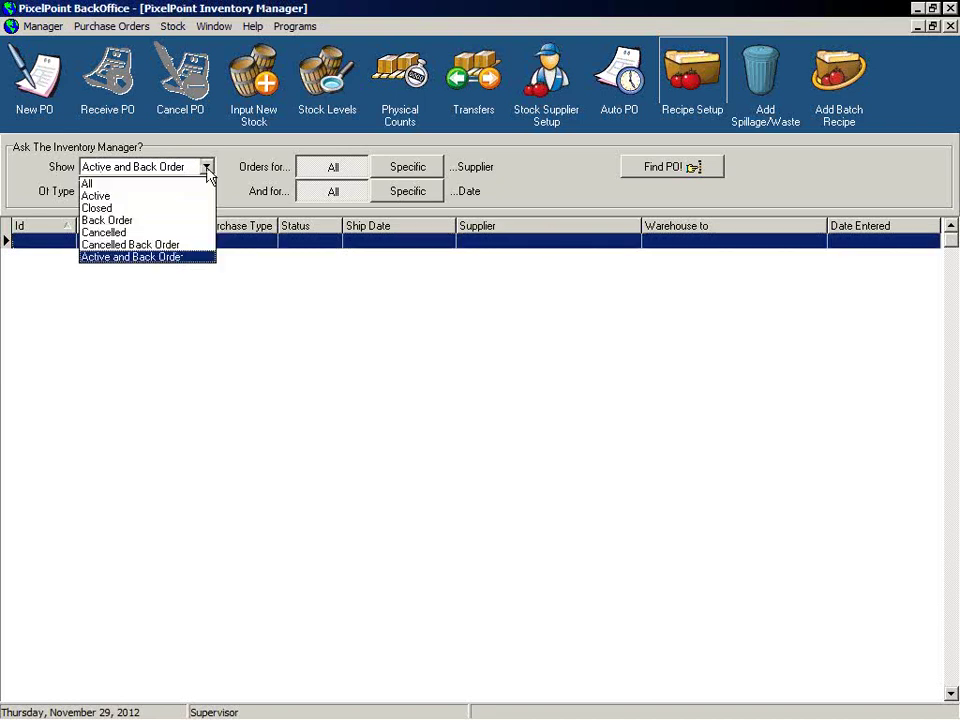
pyautogui.click(206, 168)
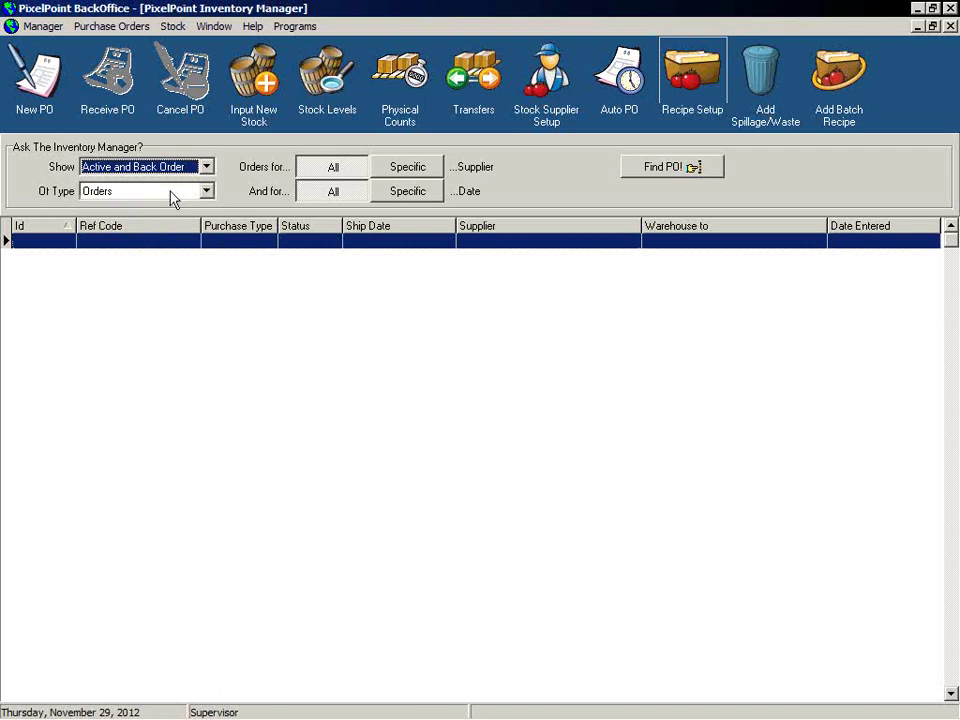
pyautogui.click(207, 192)
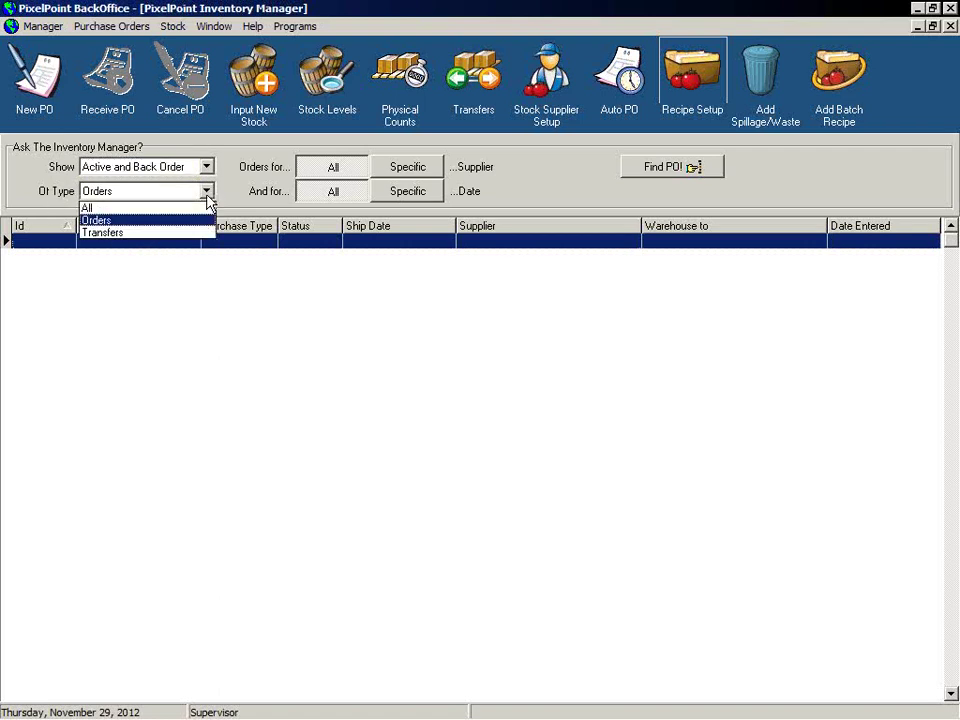
pyautogui.click(207, 196)
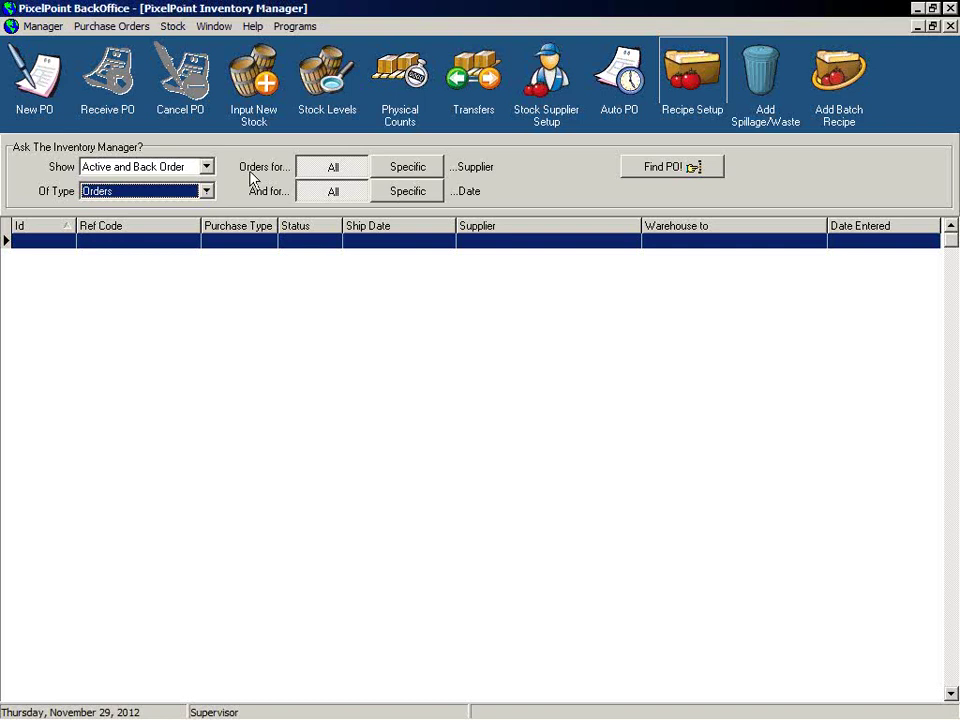
# View the specific supplier filter, the date range filter and the PO number search, cancelling each one.
pyautogui.click(430, 171)
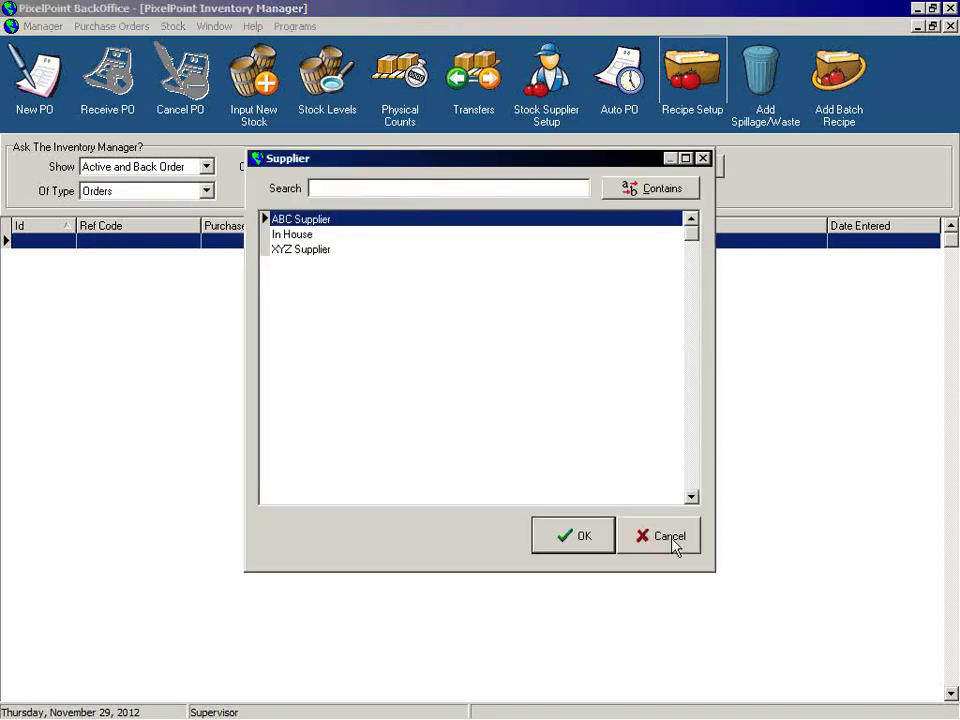
pyautogui.click(672, 542)
pyautogui.click(420, 196)
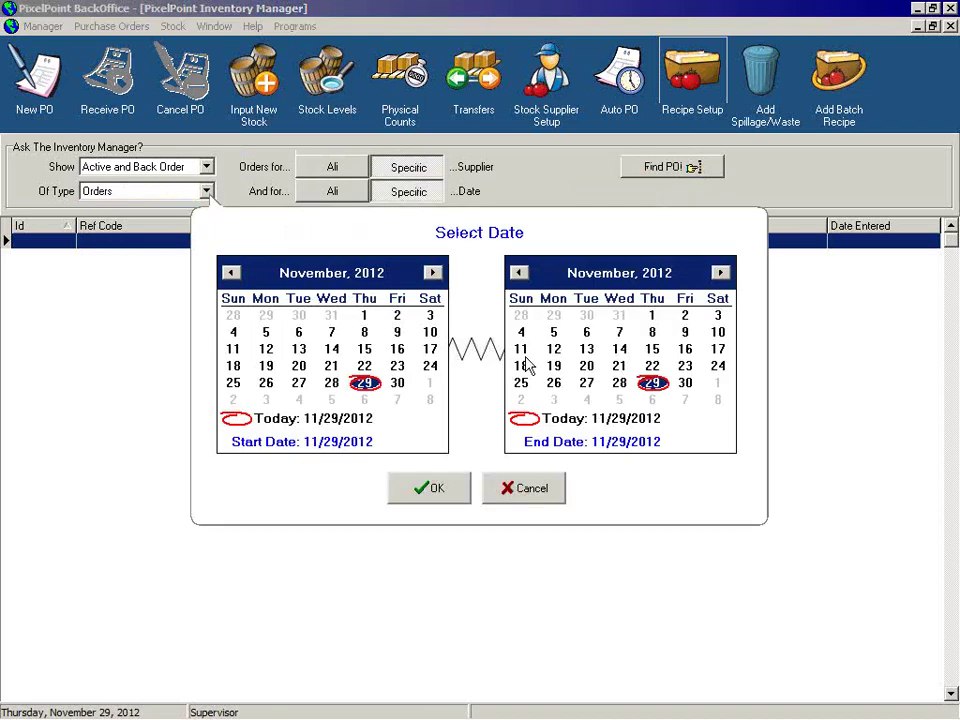
pyautogui.click(516, 491)
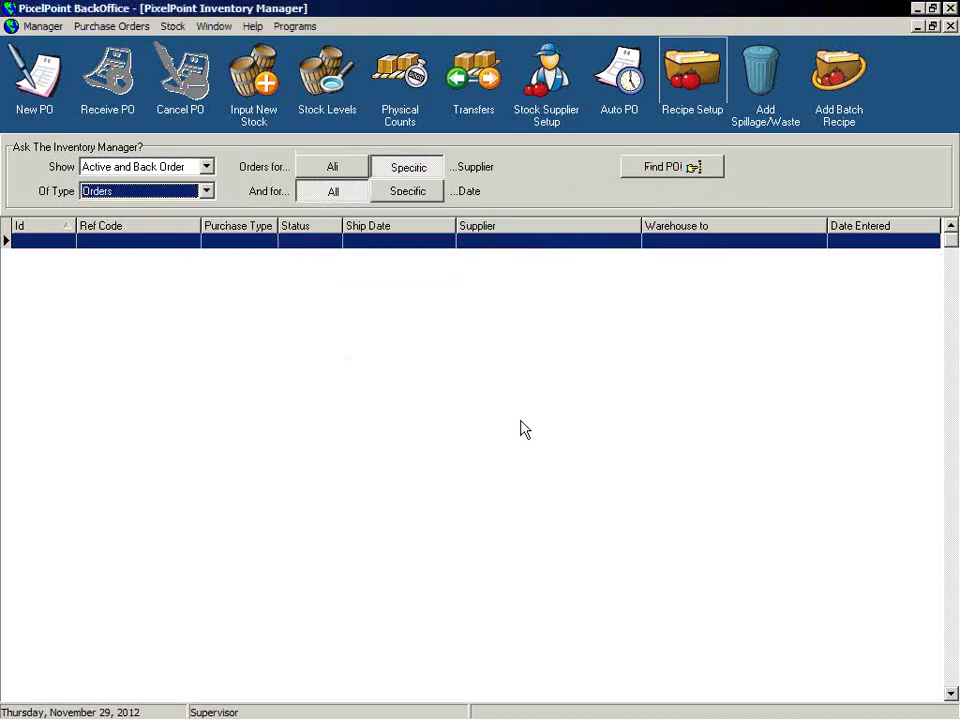
pyautogui.click(668, 172)
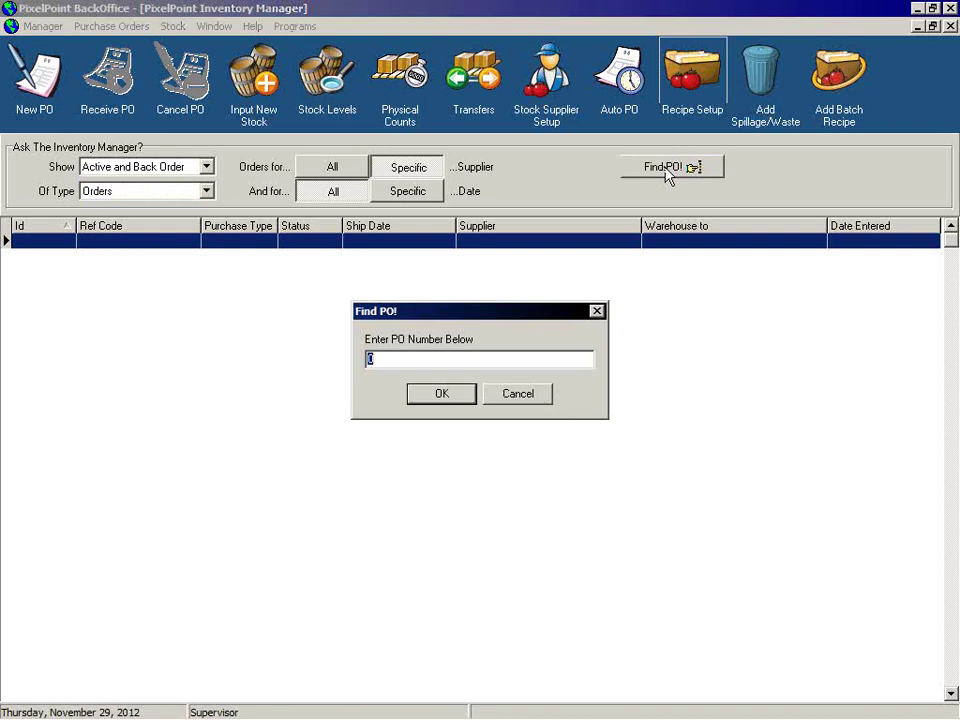
pyautogui.click(542, 399)
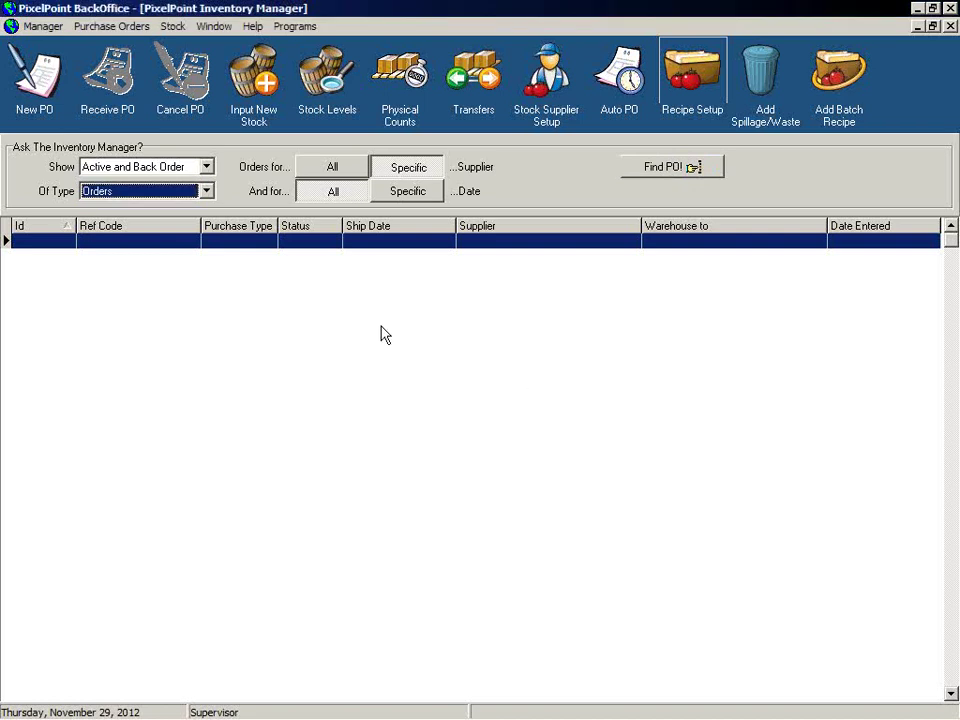
# Set the order list's status filter to All.
pyautogui.click(206, 167)
pyautogui.click(150, 181)
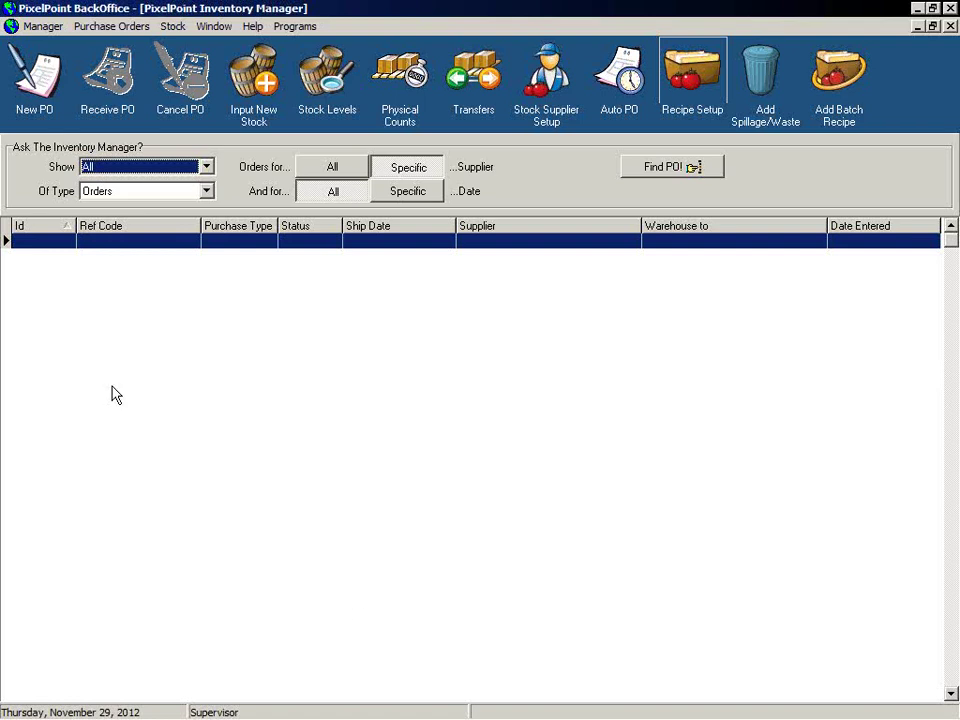
pyautogui.click(79, 300)
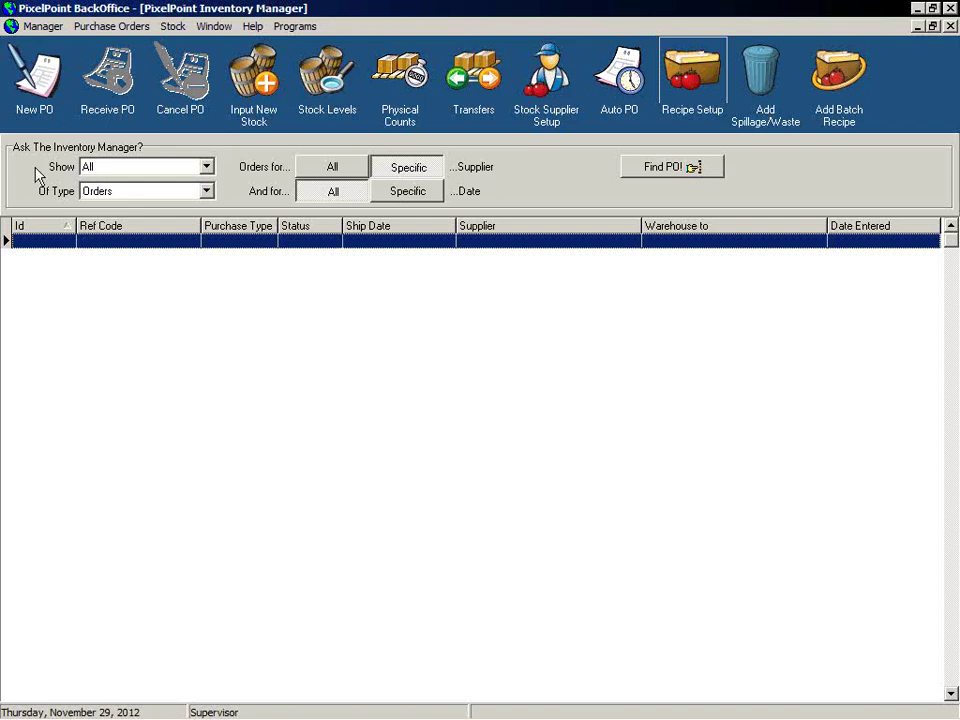
# Start a new stock input order with ABC Supplier as the supplier and WareHouse General as the receiving warehouse.
pyautogui.click(266, 92)
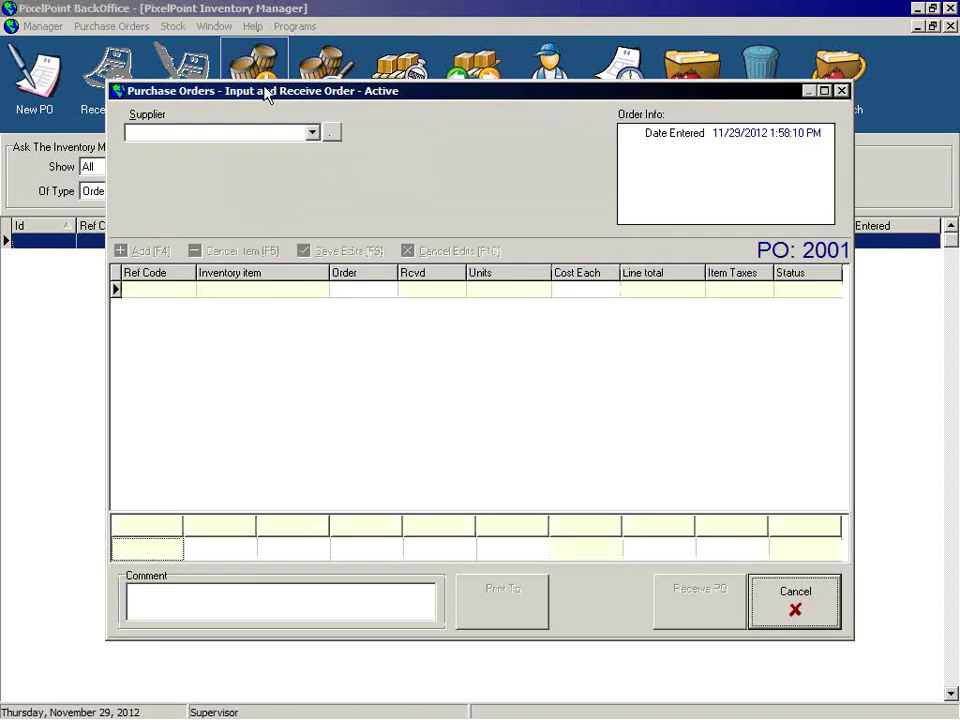
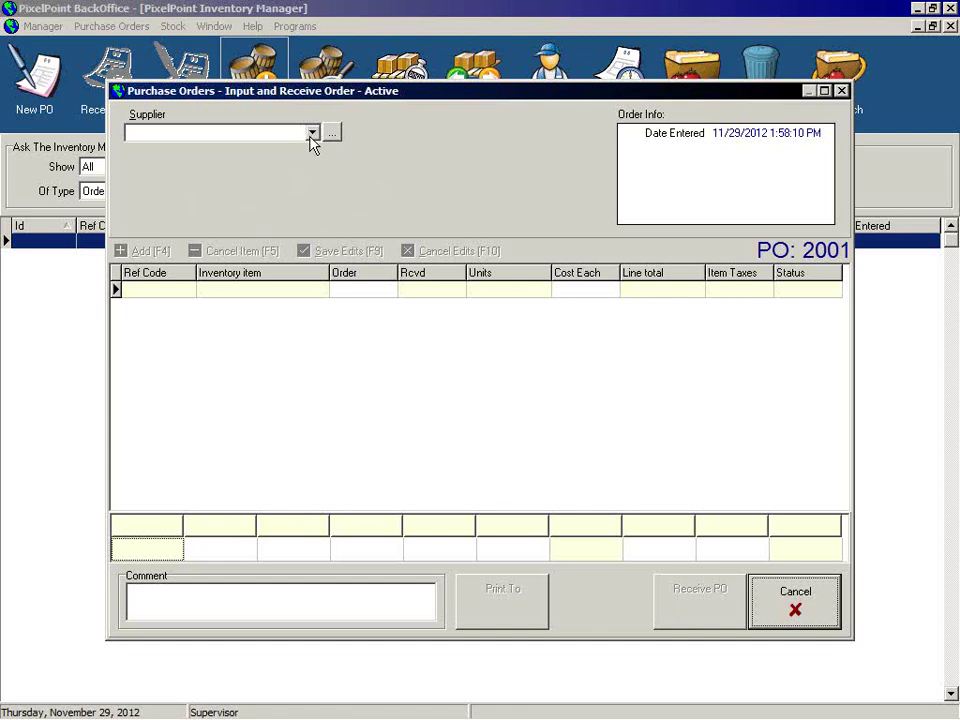
pyautogui.click(312, 140)
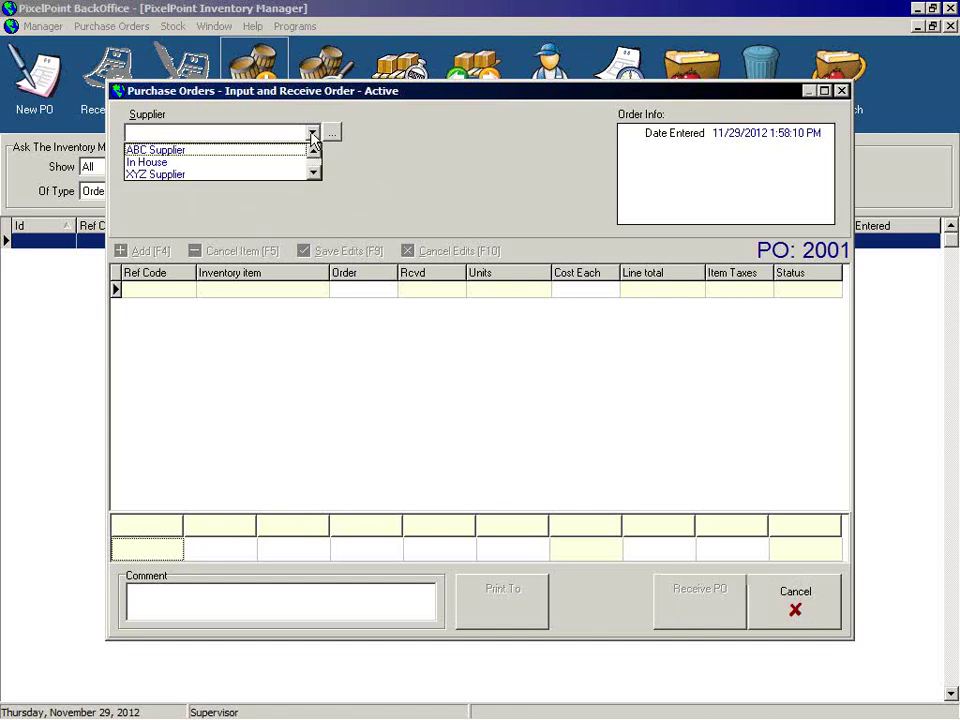
pyautogui.click(267, 150)
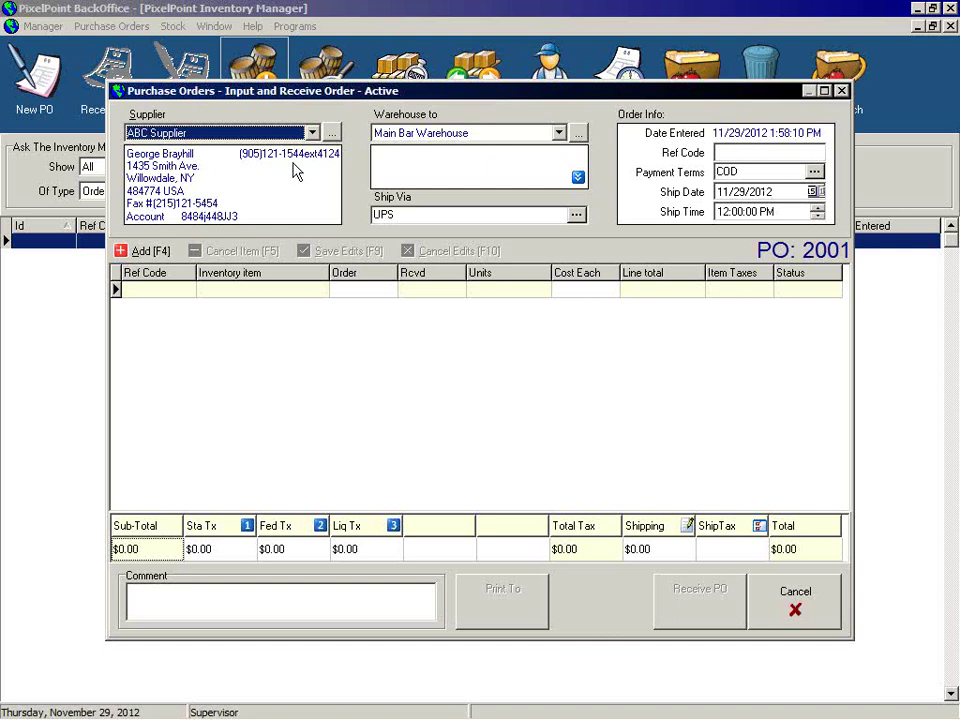
pyautogui.click(494, 134)
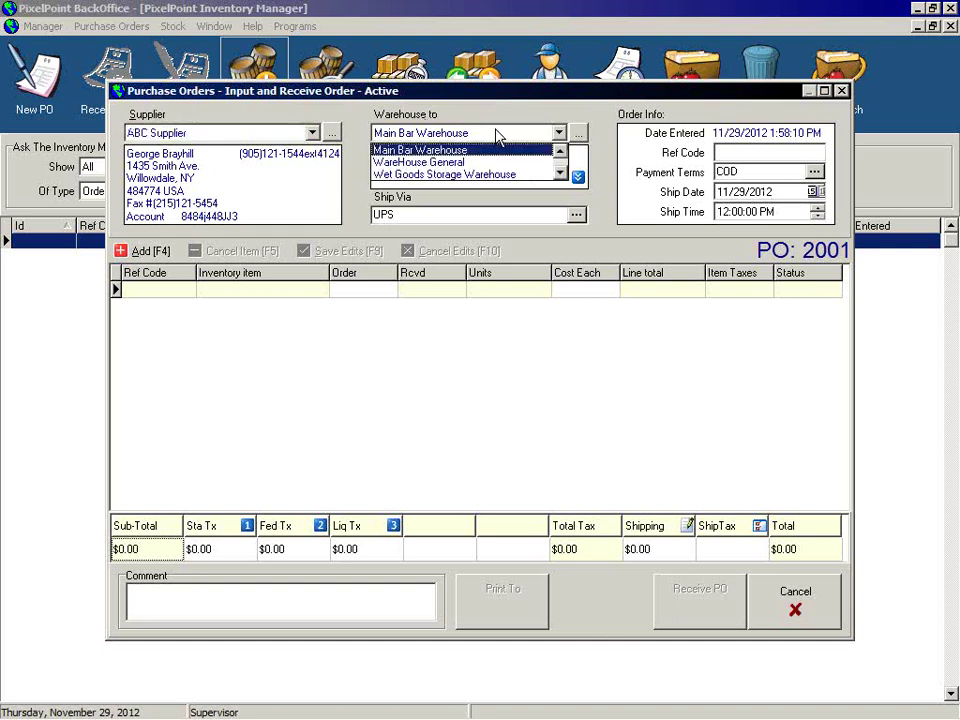
pyautogui.click(452, 162)
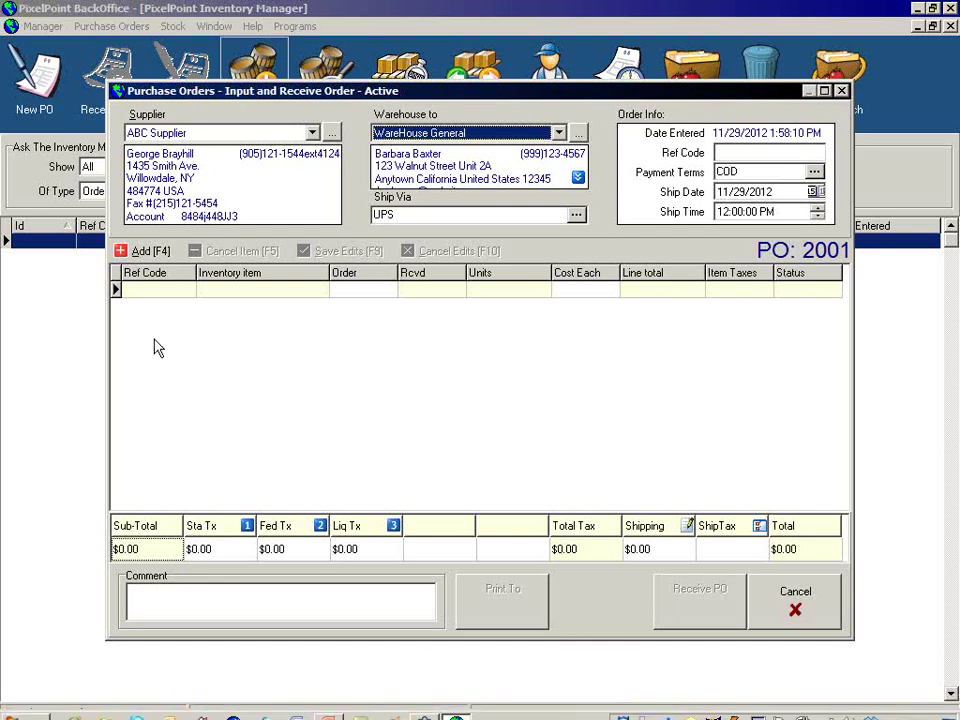
# Add the Egg item to the stock input order with a quantity of 3 crates.
pyautogui.click(144, 251)
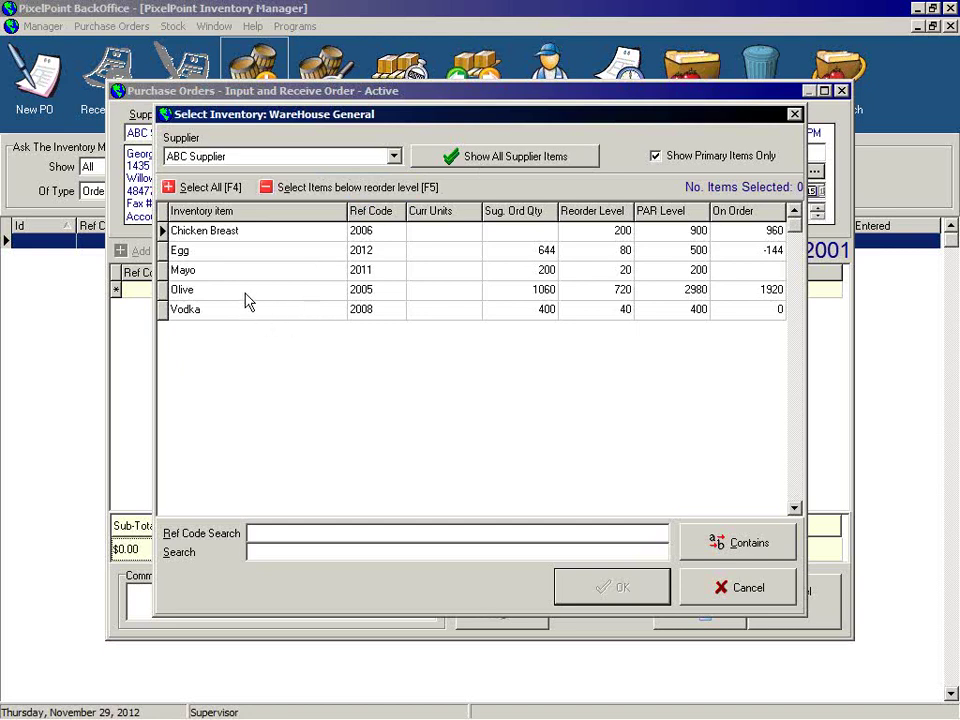
pyautogui.click(242, 255)
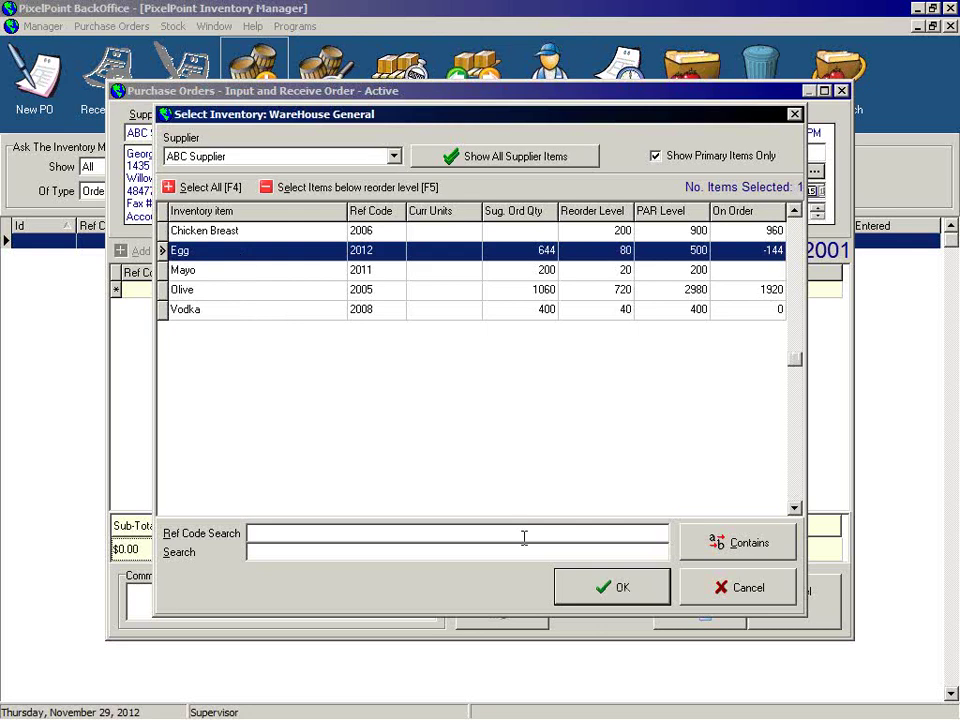
pyautogui.click(600, 592)
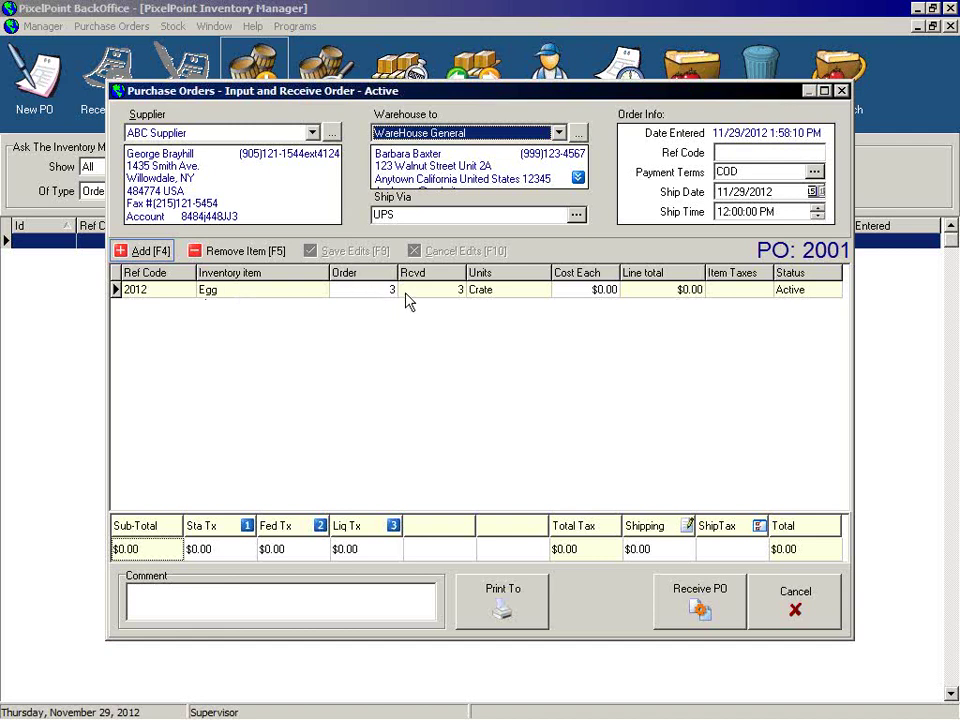
# Change the Egg line's order quantity to 5 crates.
pyautogui.click(377, 293)
pyautogui.click(378, 293)
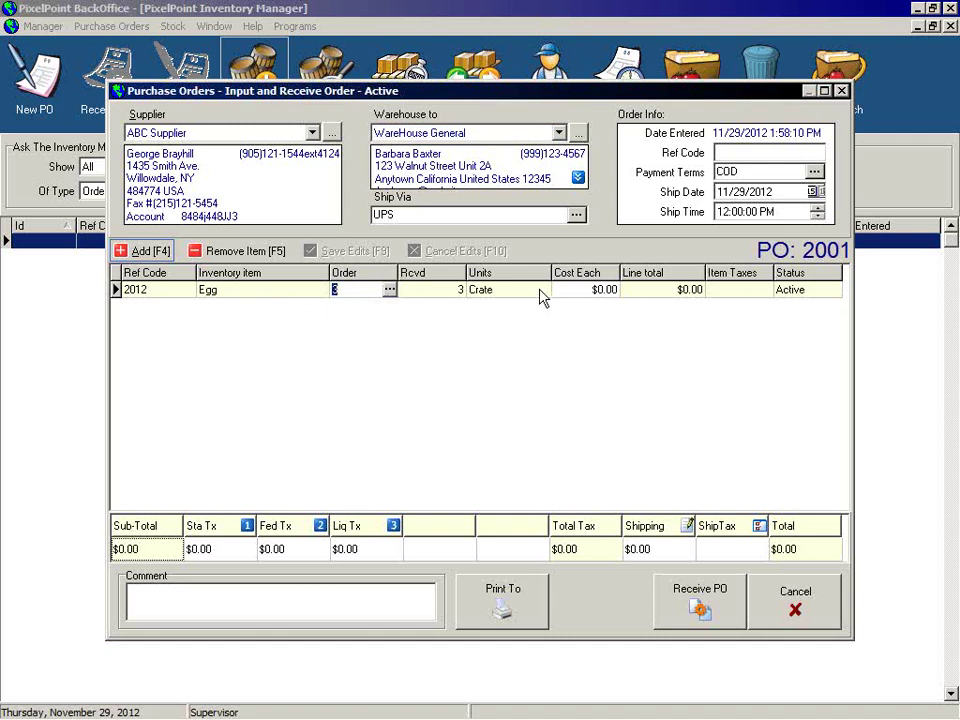
pyautogui.click(389, 291)
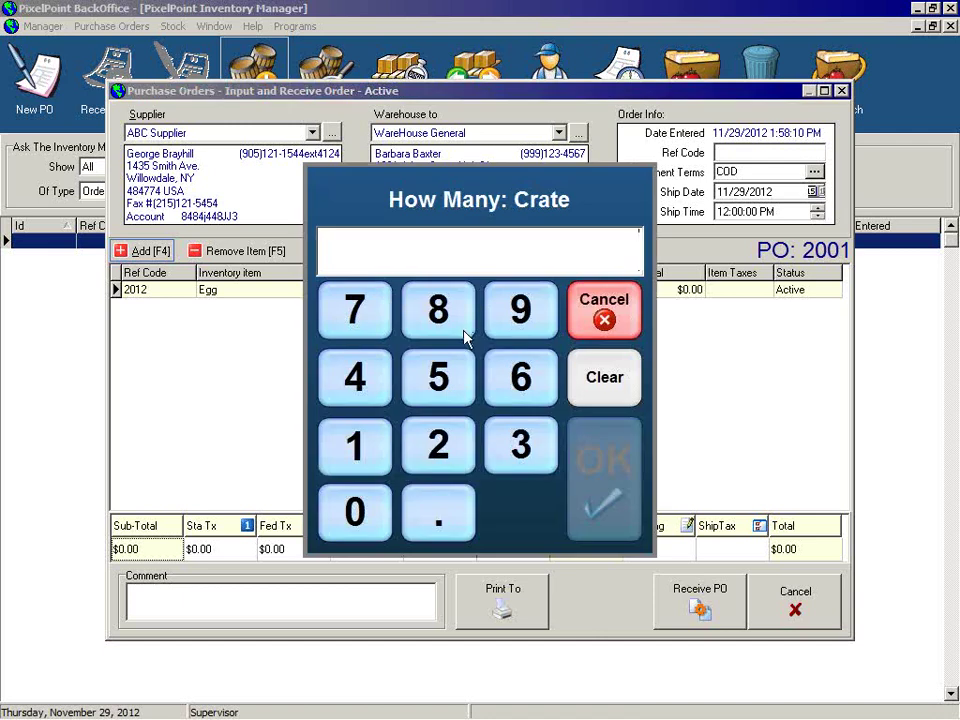
pyautogui.click(440, 377)
pyautogui.click(592, 460)
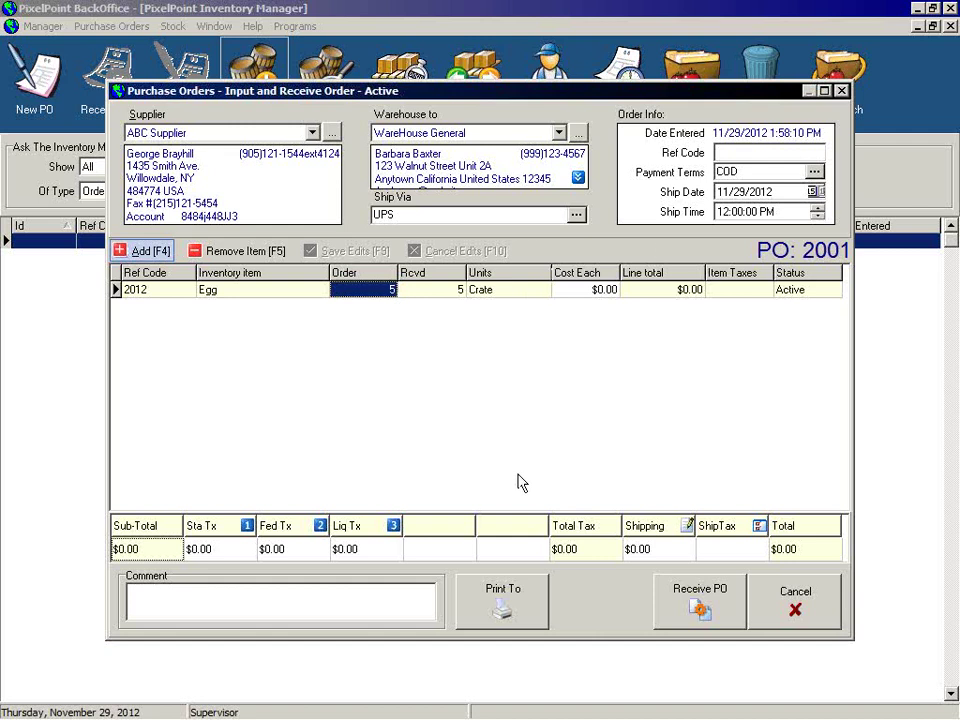
# View the package description choices for the Egg line's units and cancel without changing them.
pyautogui.click(543, 293)
pyautogui.click(543, 293)
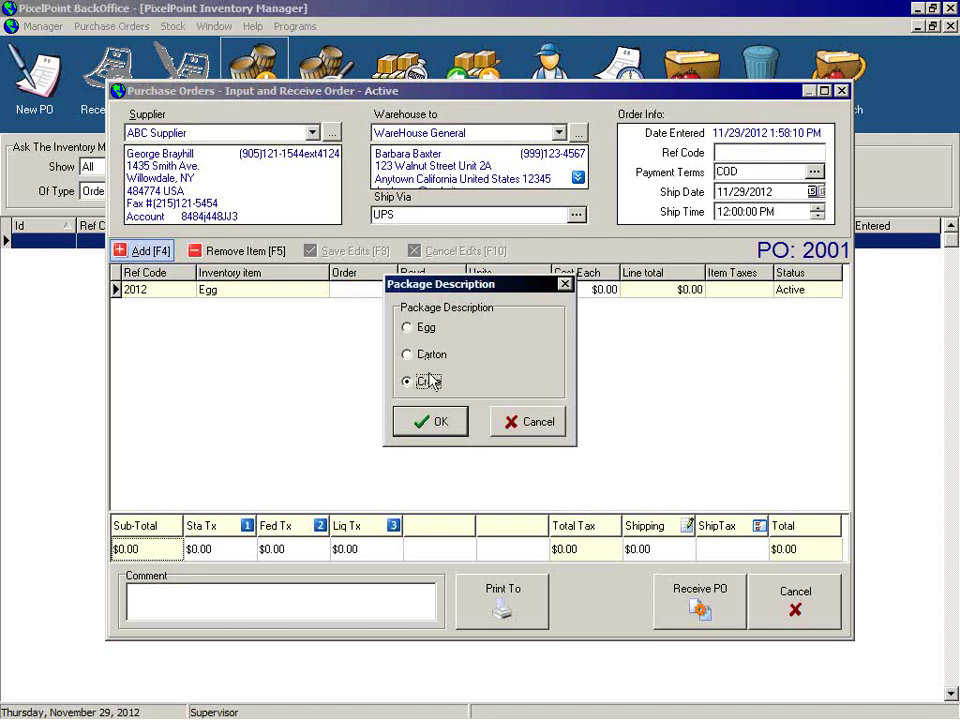
pyautogui.click(551, 427)
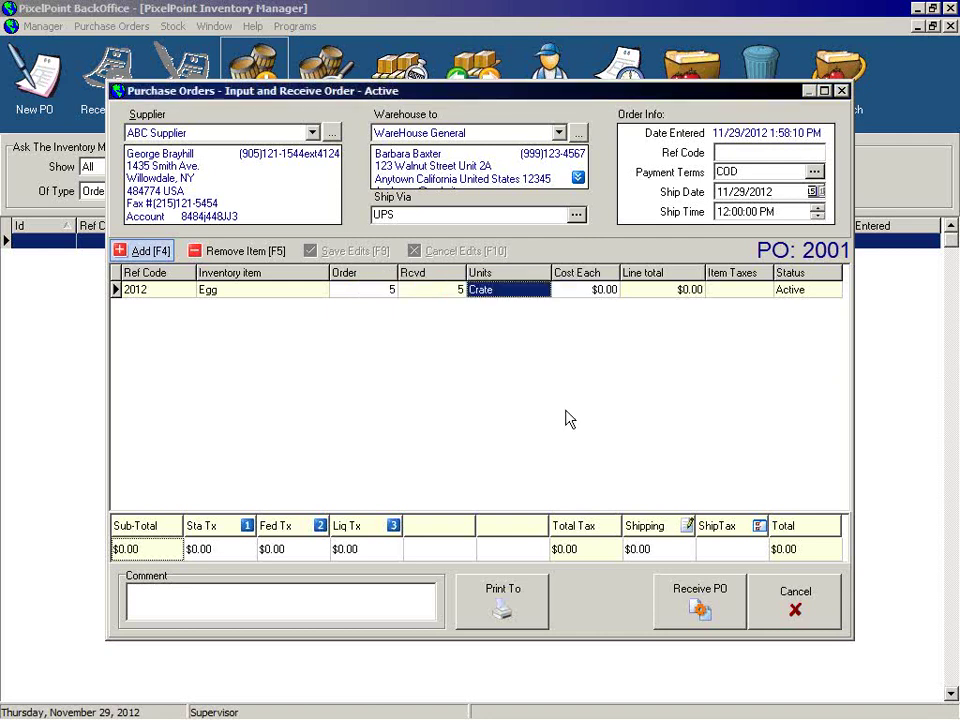
# Set the Egg line's cost each to $5.00.
pyautogui.click(603, 291)
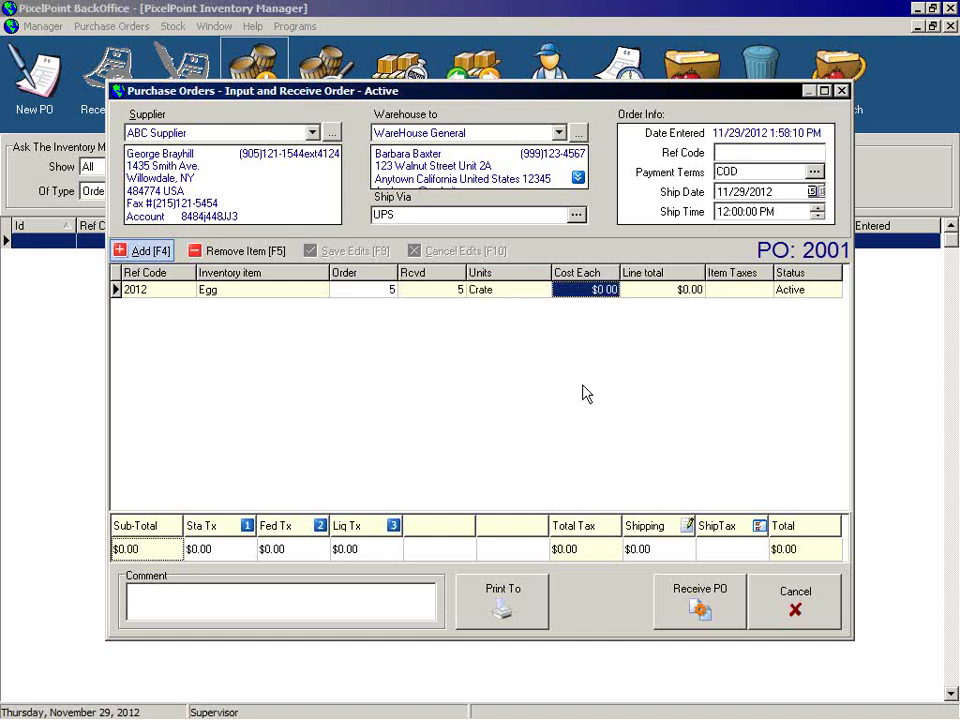
pyautogui.click(598, 291)
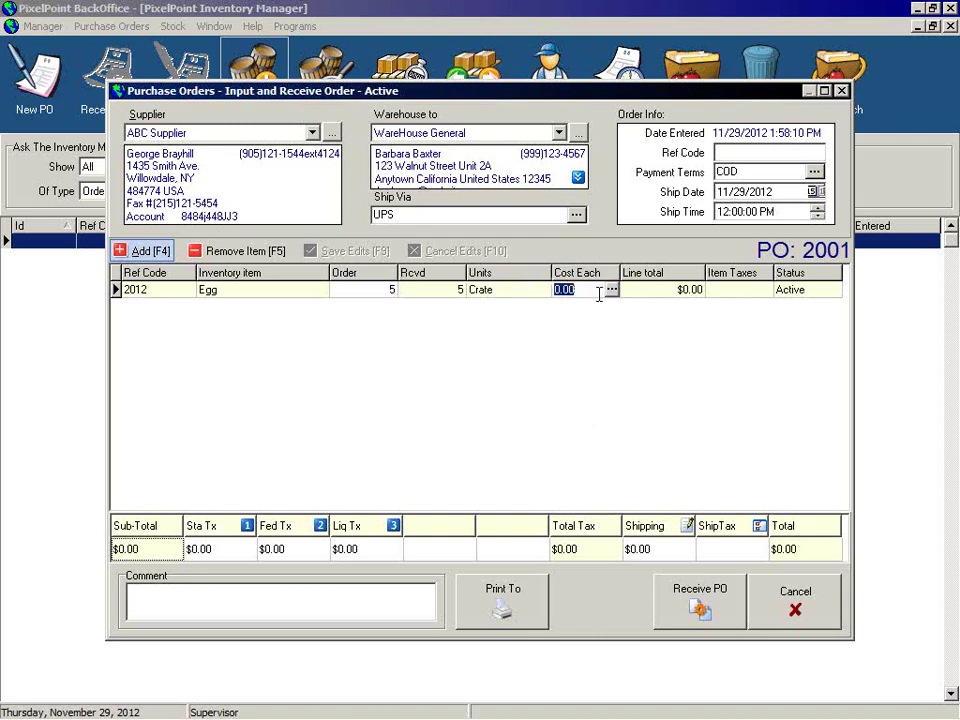
pyautogui.write('5.00')
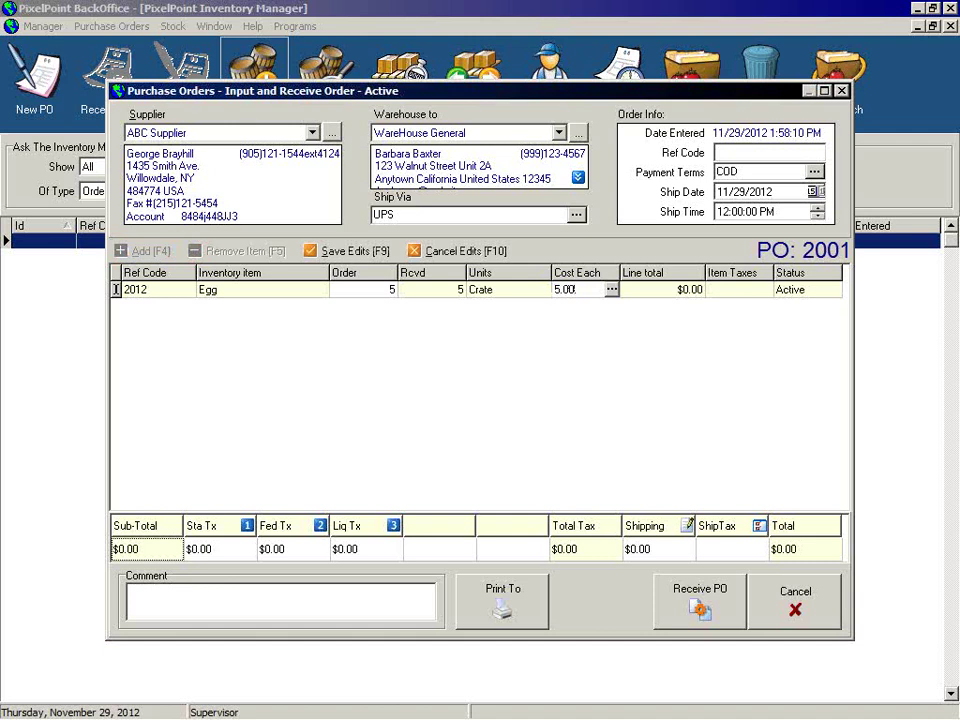
pyautogui.press('Return')
# Apply the Sta Tx and Fed Tx taxes to the Egg line.
pyautogui.click(744, 291)
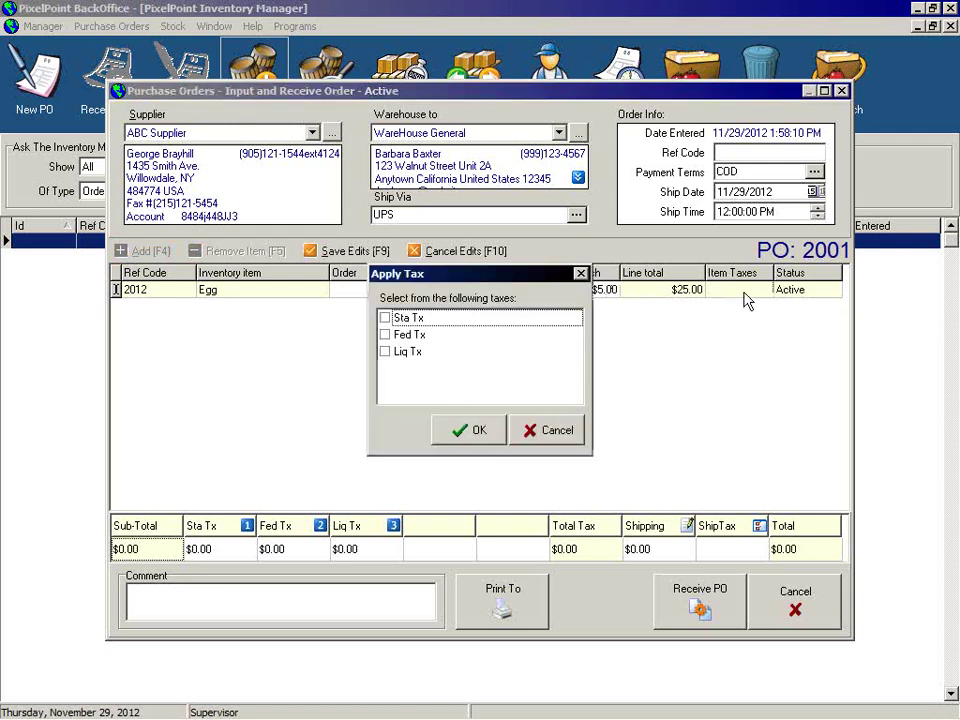
pyautogui.click(386, 319)
pyautogui.click(386, 335)
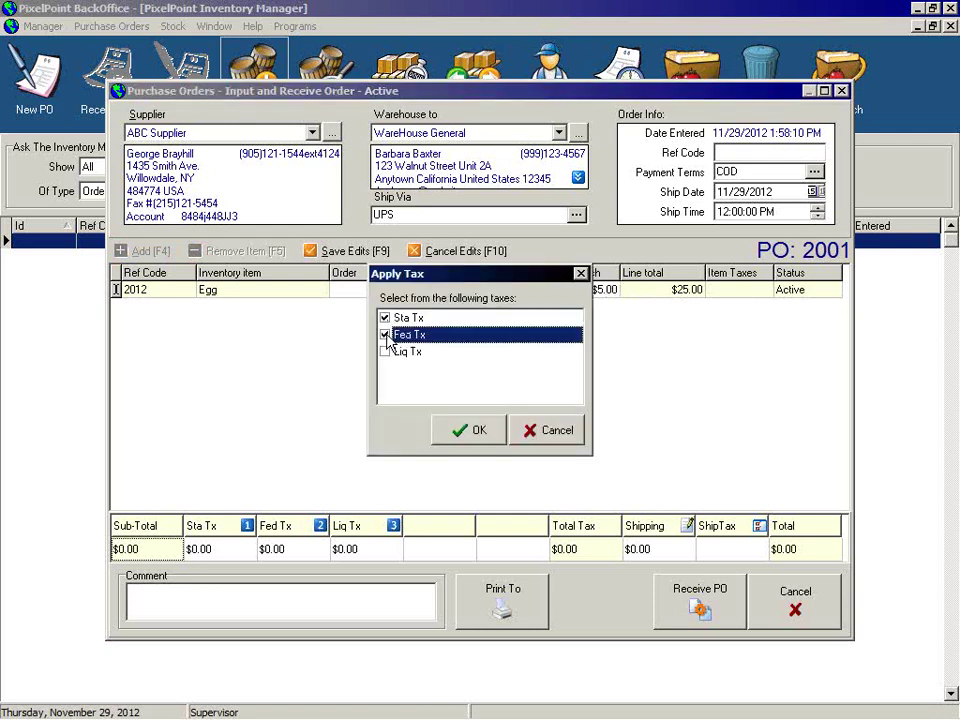
pyautogui.click(454, 429)
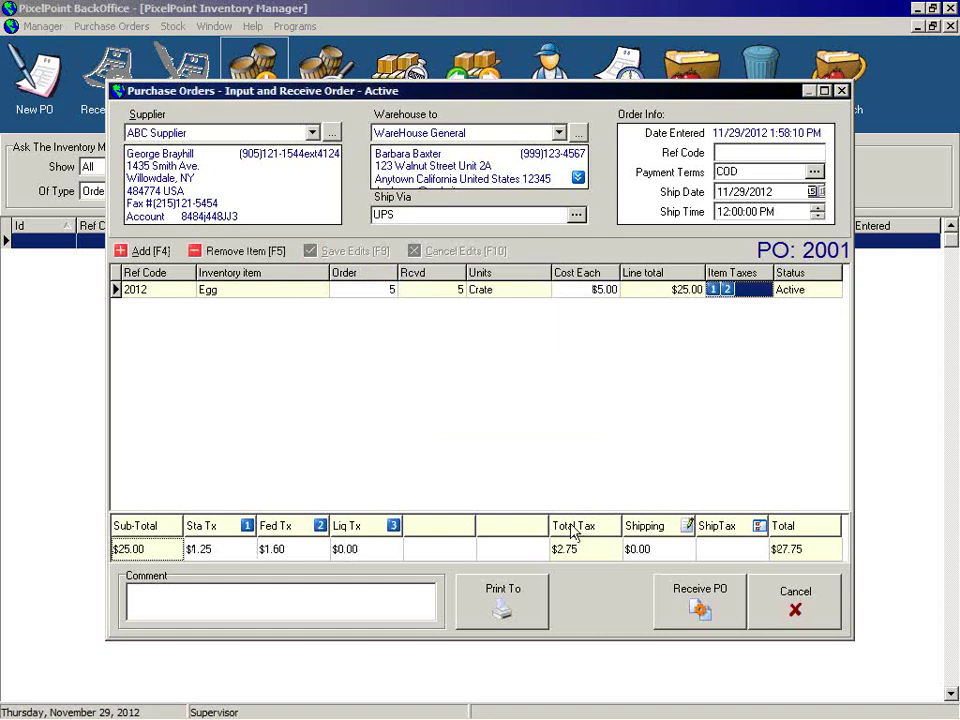
pyautogui.click(820, 296)
pyautogui.click(826, 290)
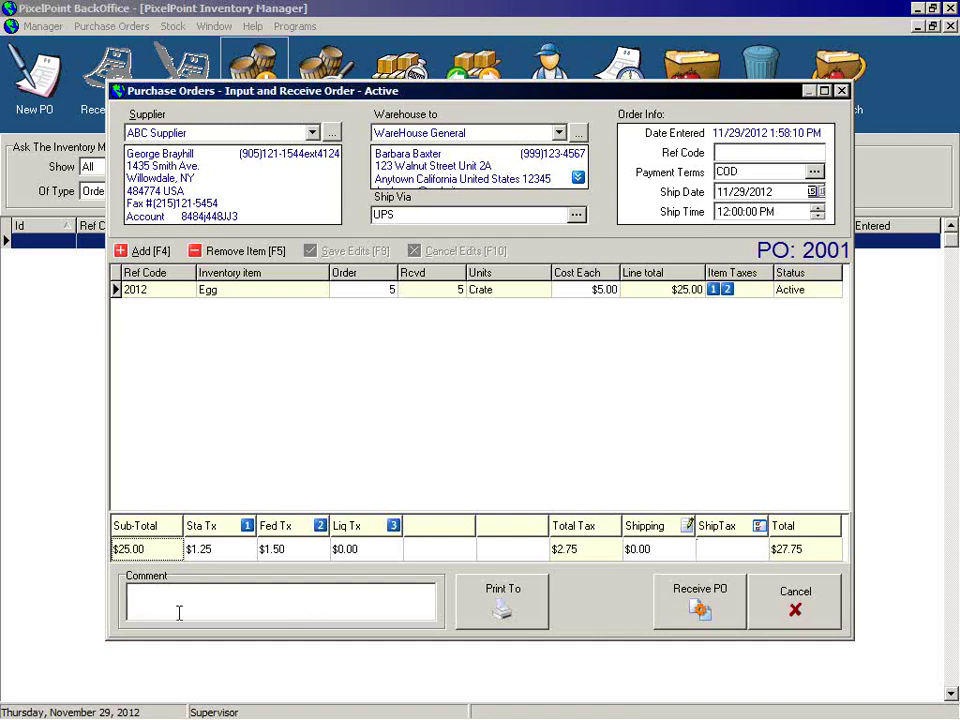
# Review the order's print and export options, preview the purchase order, and close the print choices.
pyautogui.click(521, 620)
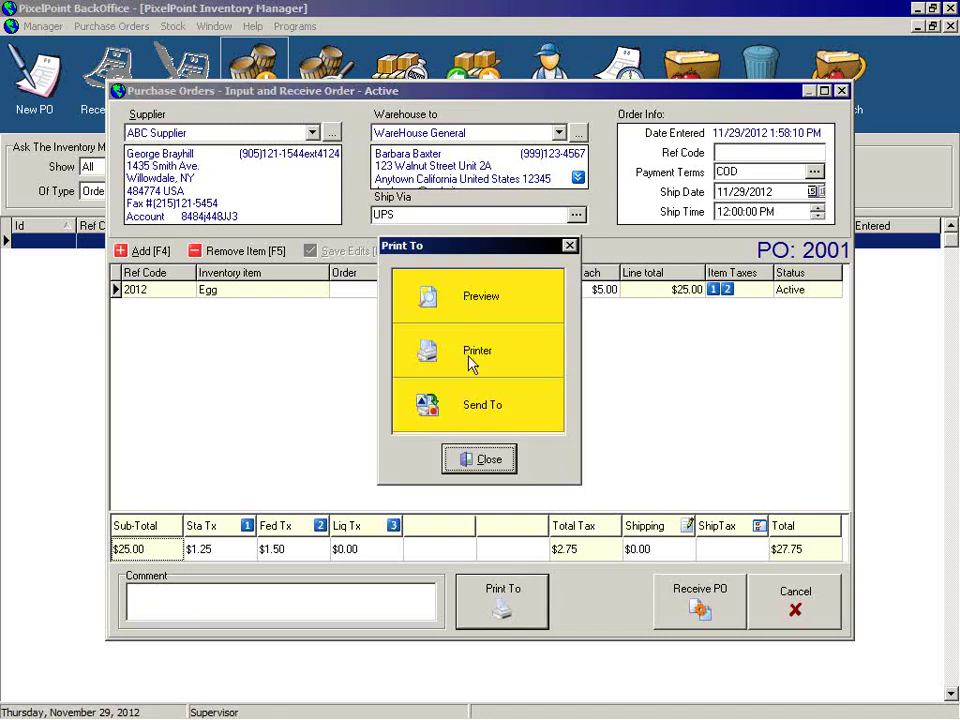
pyautogui.click(477, 418)
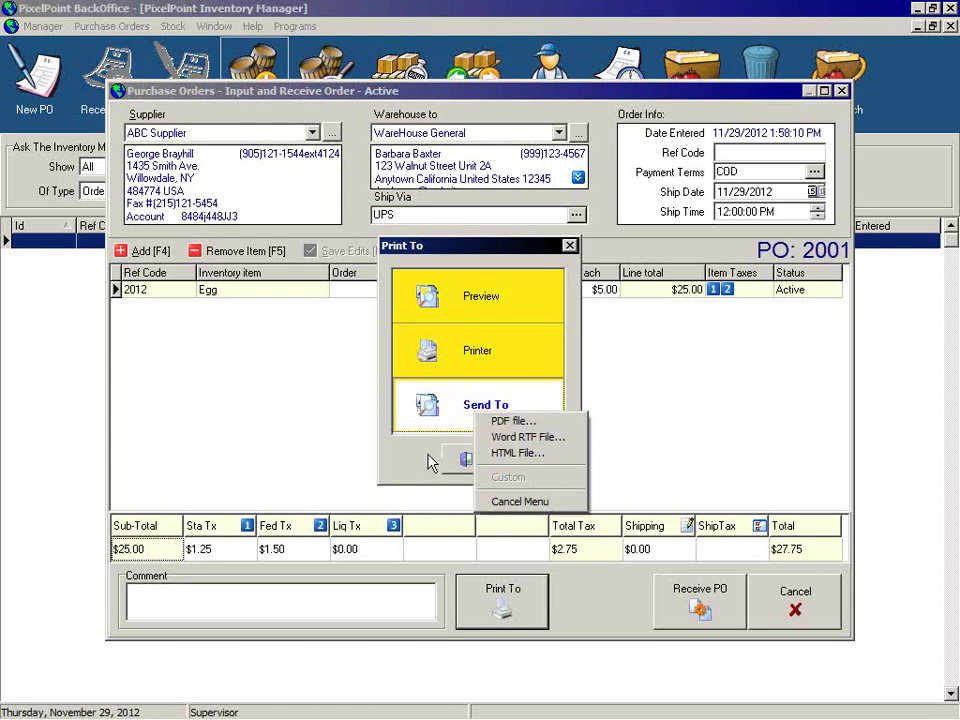
pyautogui.click(383, 461)
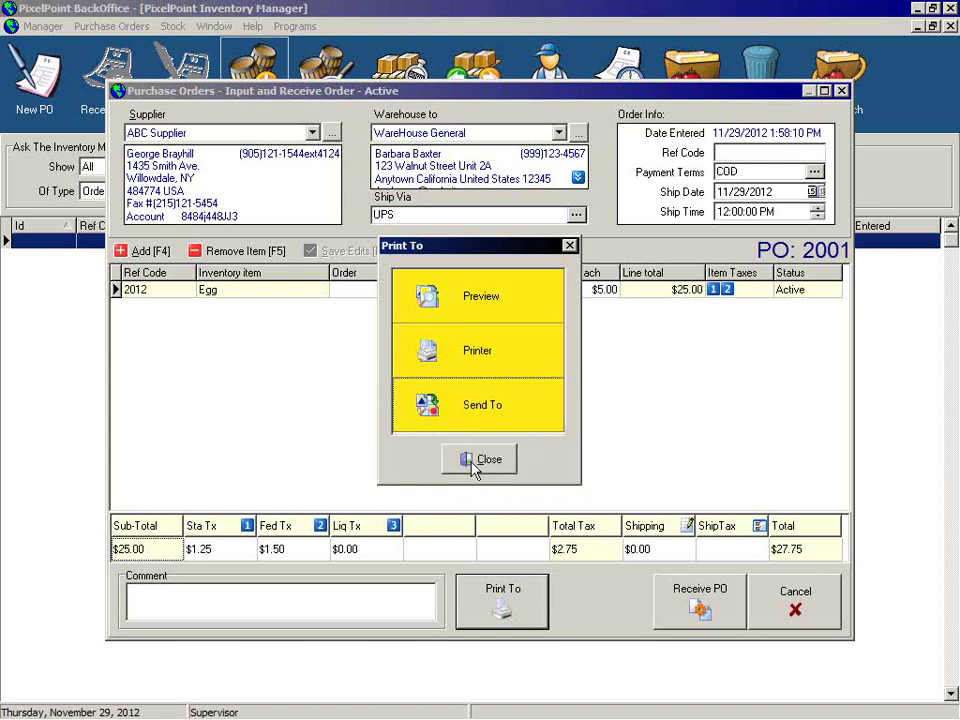
pyautogui.click(484, 300)
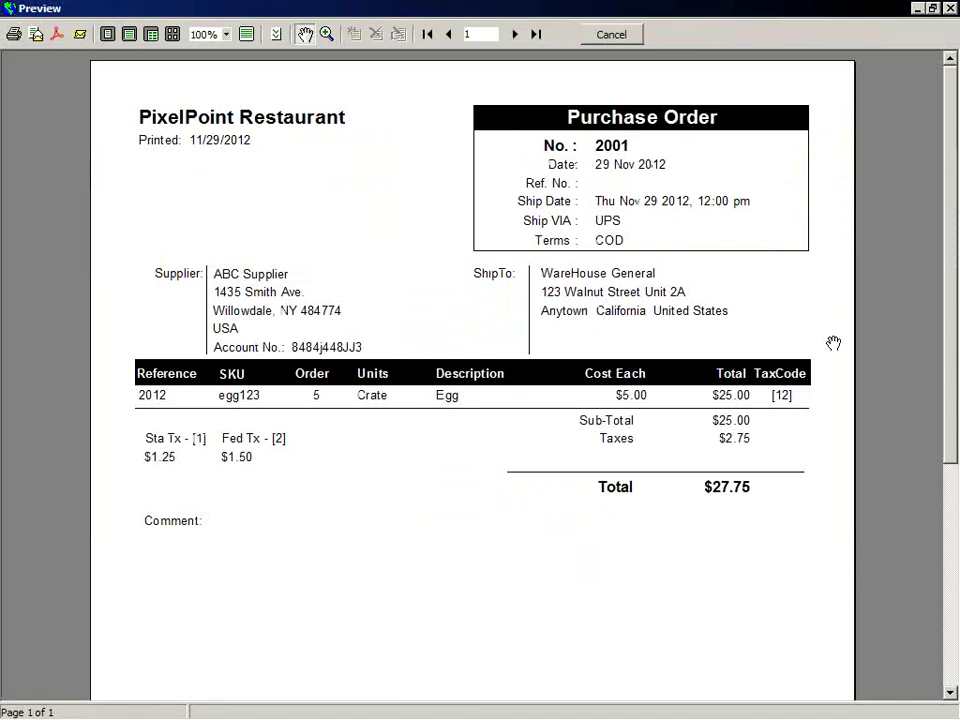
pyautogui.click(611, 33)
pyautogui.click(488, 458)
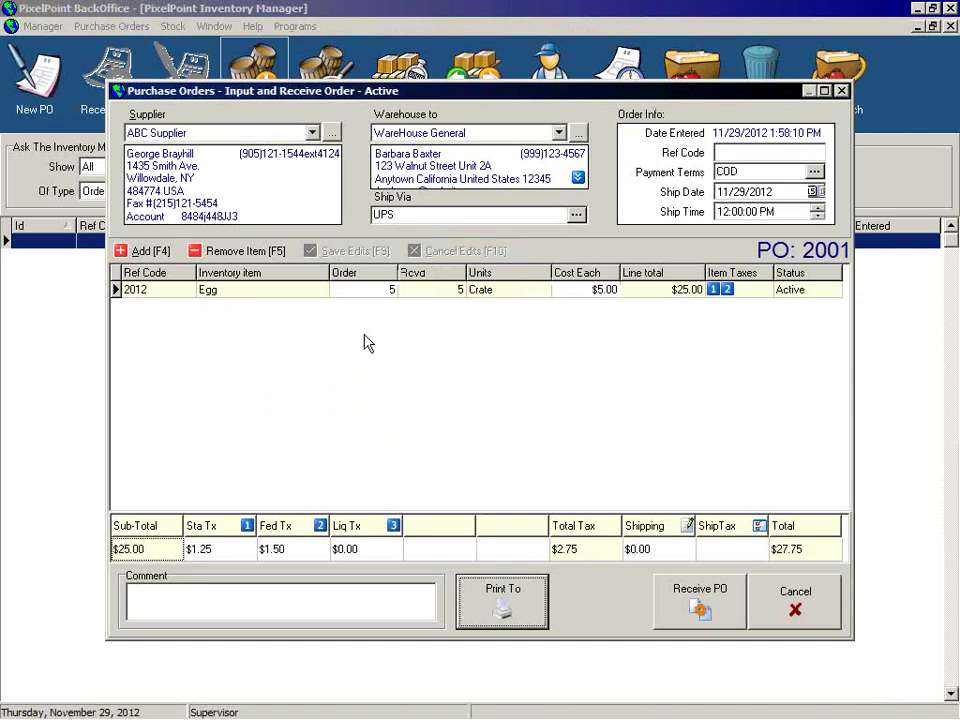
# Receive the ABC Supplier order and process it into inventory.
pyautogui.click(705, 605)
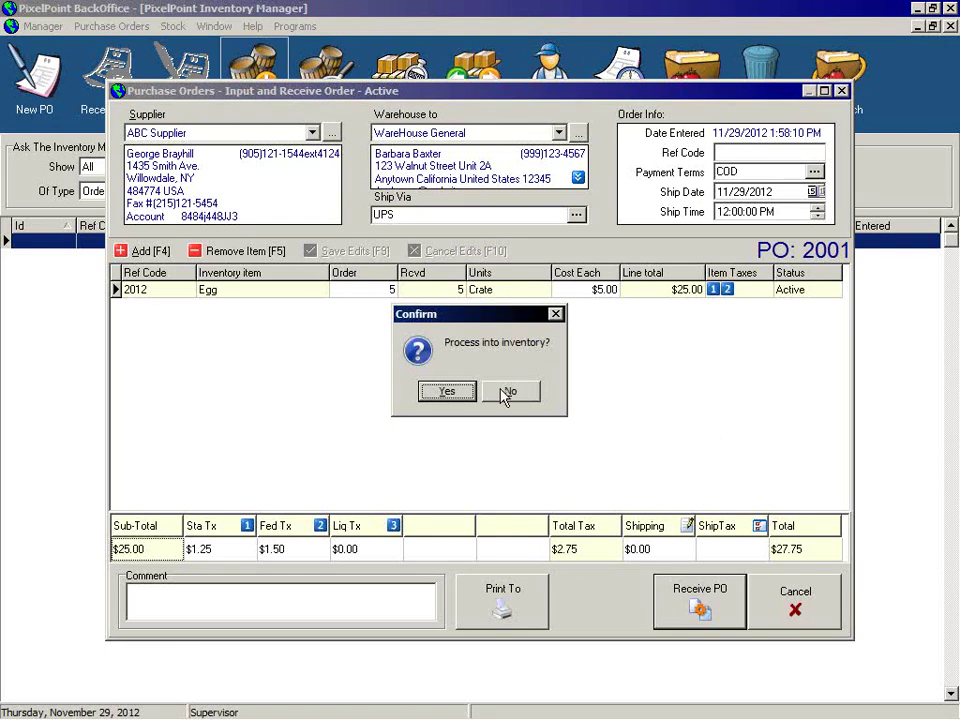
pyautogui.click(446, 391)
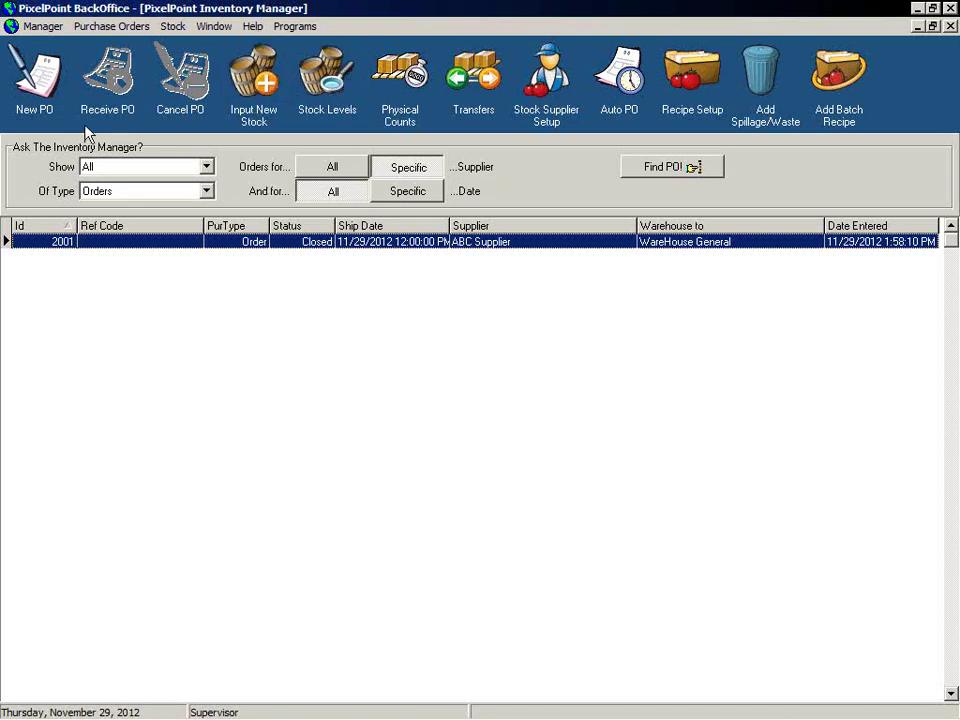
# Start a new purchase order with XYZ Supplier as the supplier.
pyautogui.click(35, 94)
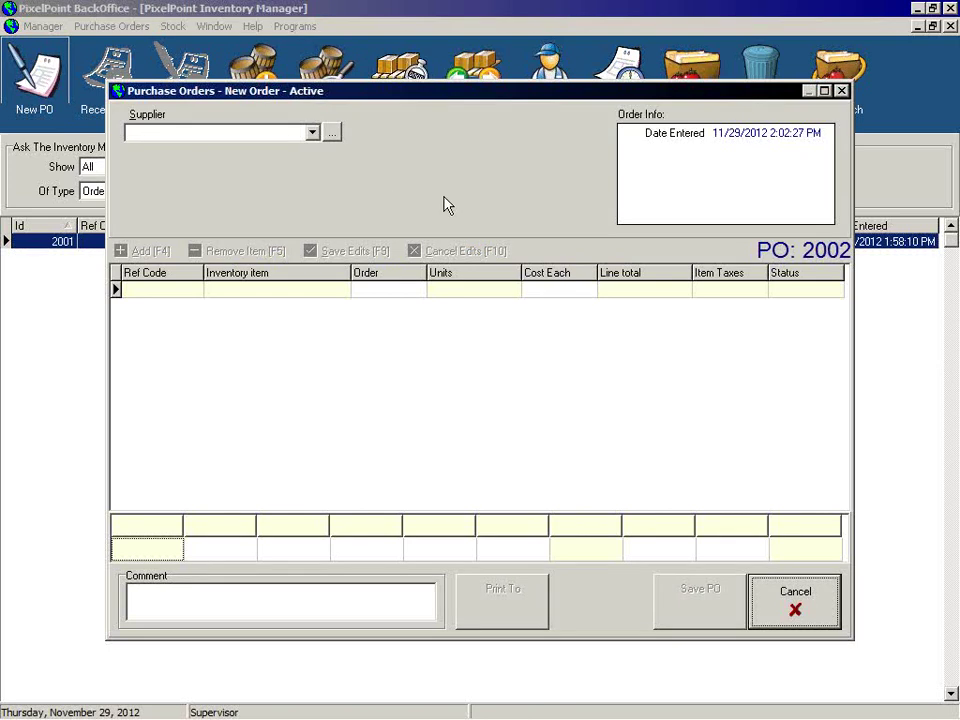
pyautogui.click(312, 132)
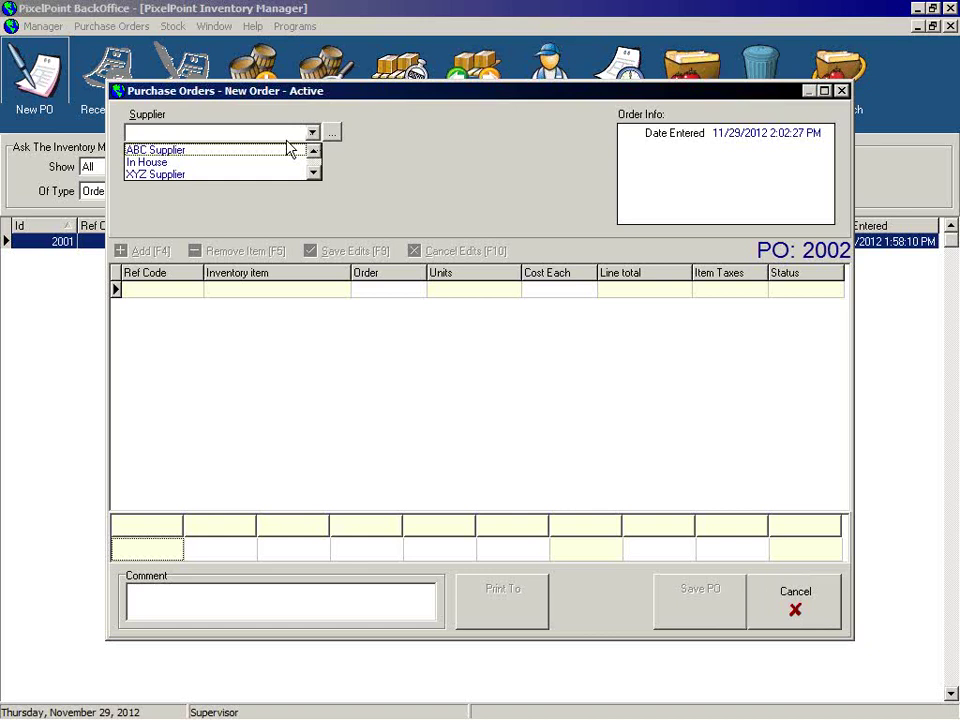
pyautogui.click(201, 174)
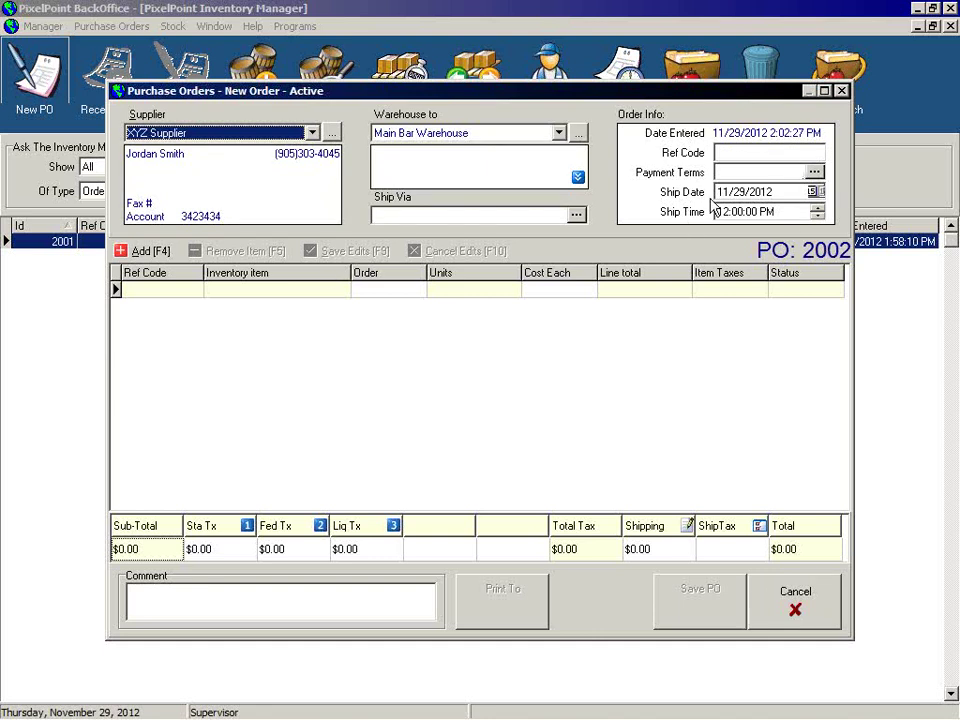
# Add the Potato item to the new purchase order with a quantity of 2 crates.
pyautogui.click(146, 251)
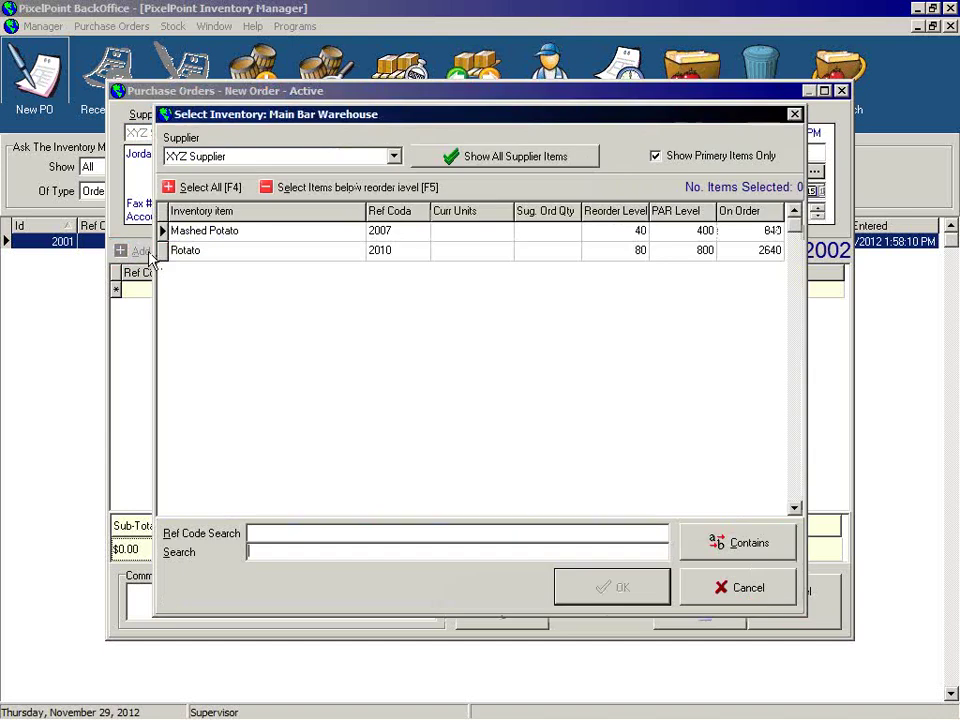
pyautogui.click(247, 252)
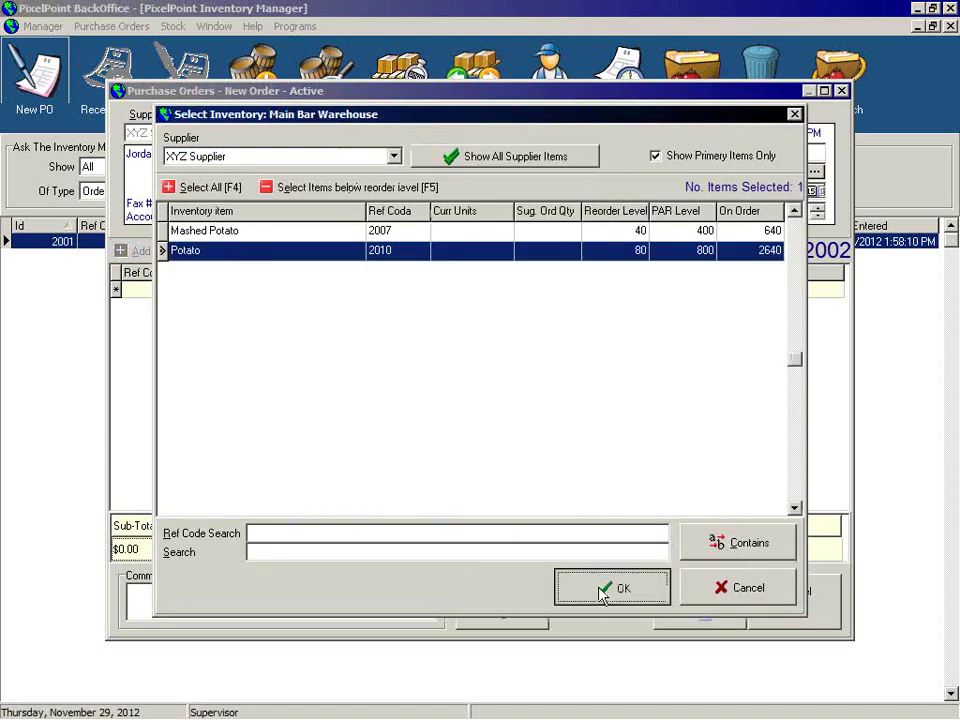
pyautogui.click(598, 589)
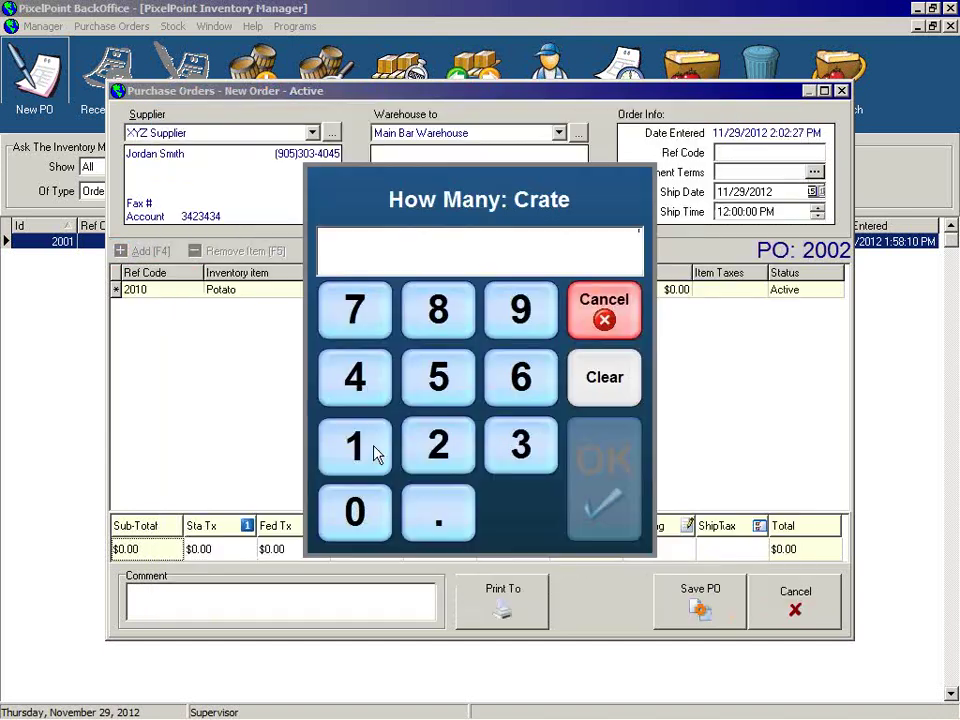
pyautogui.click(462, 452)
pyautogui.click(604, 492)
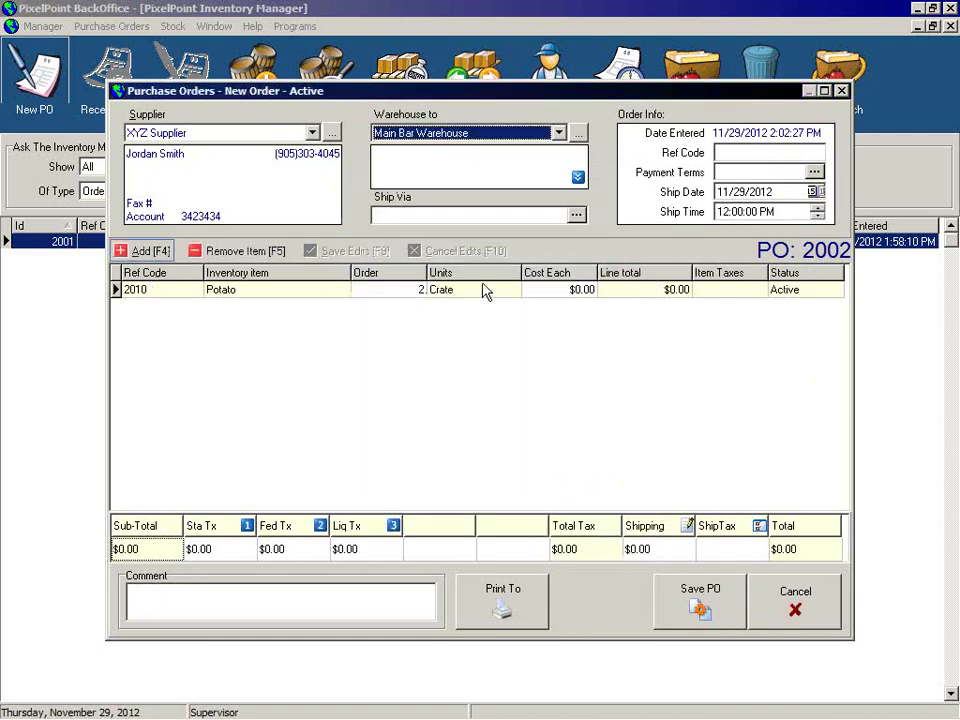
# Look up past prices for the Potato line's cost and cancel without selecting one.
pyautogui.click(561, 291)
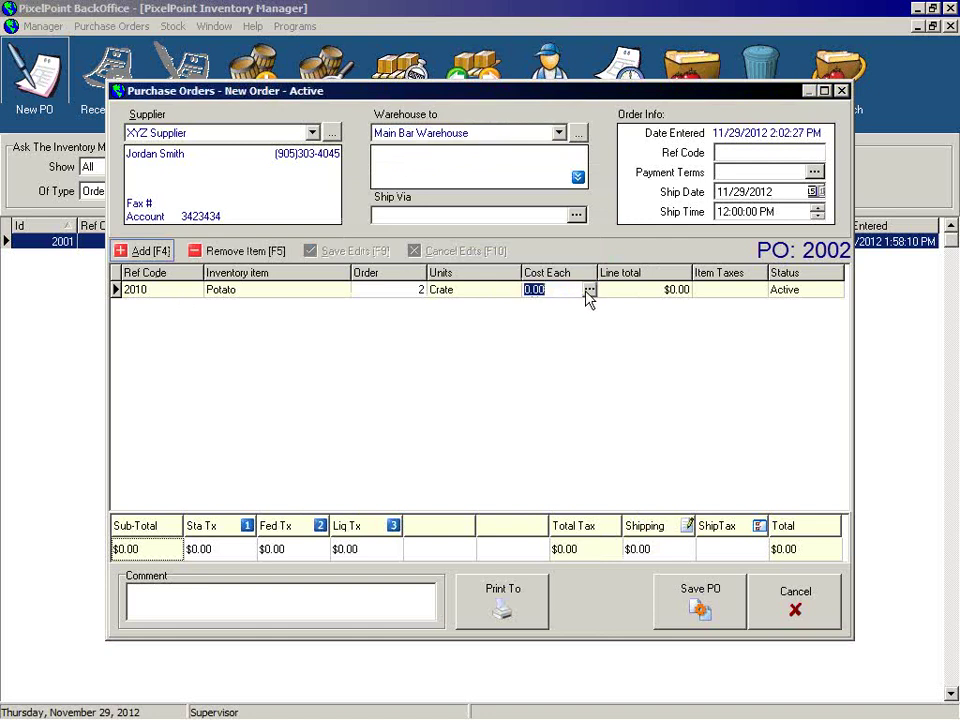
pyautogui.click(588, 290)
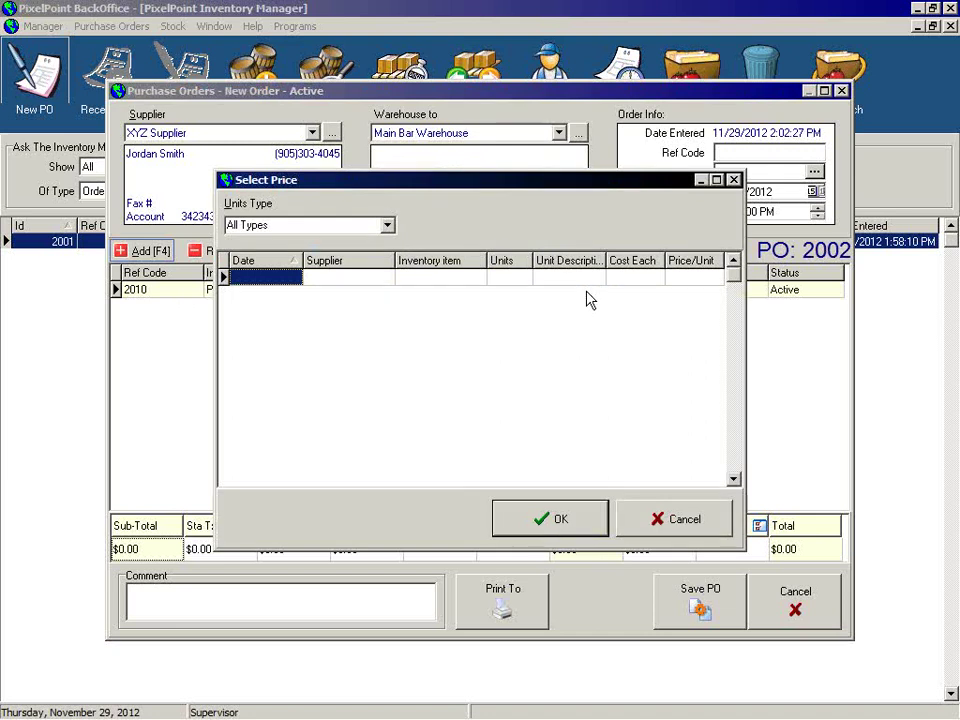
pyautogui.click(636, 521)
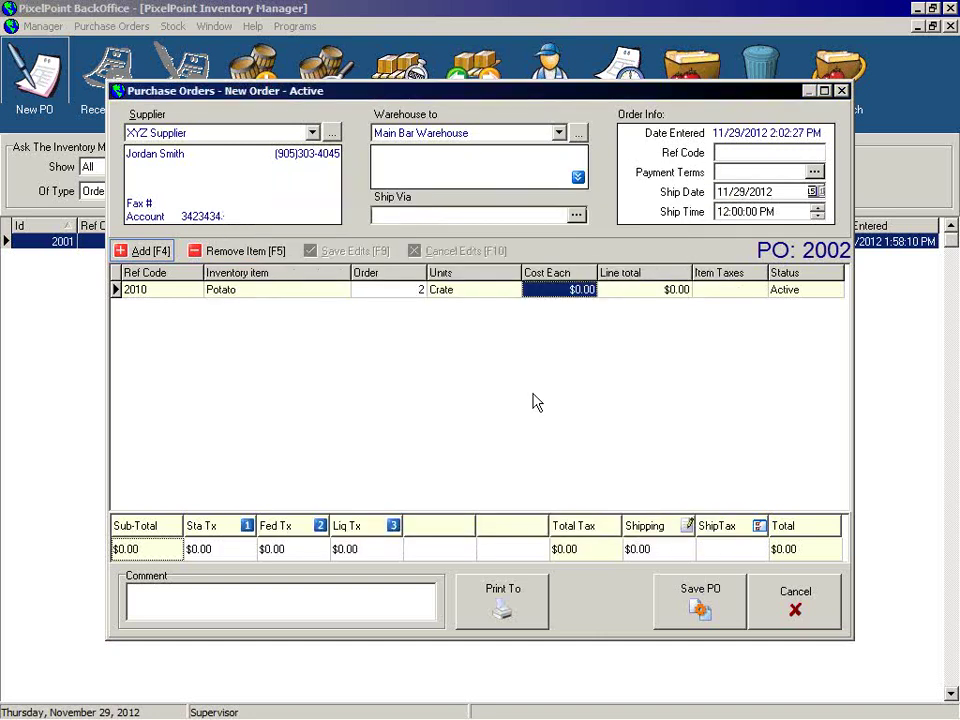
# Set the Potato line's cost each to $5.00 and save the purchase order.
pyautogui.write('5')
pyautogui.press('Return')
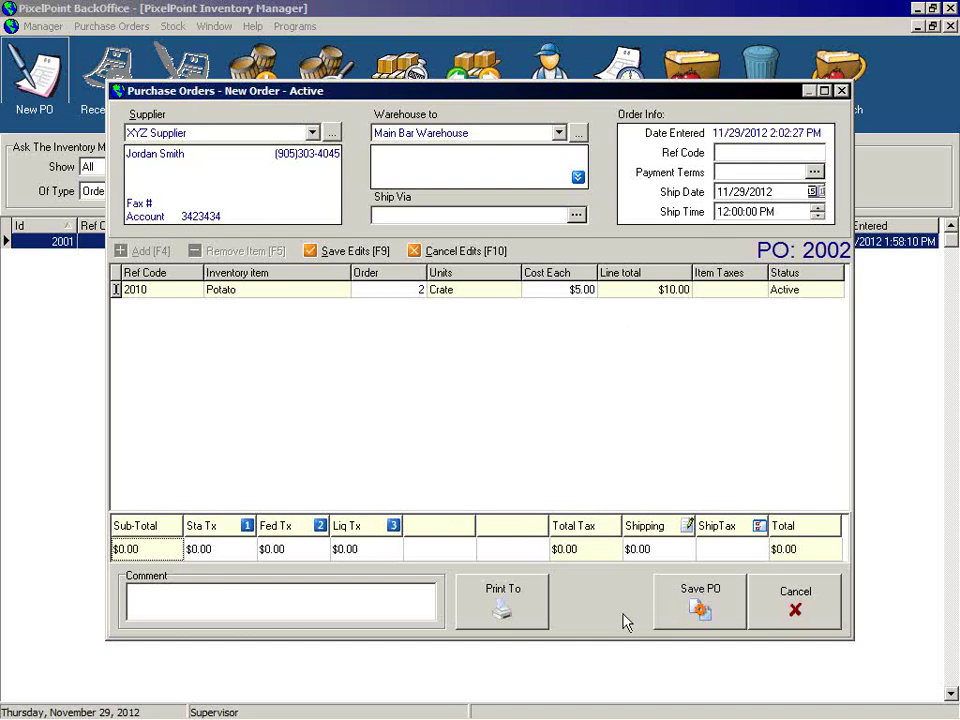
pyautogui.click(700, 615)
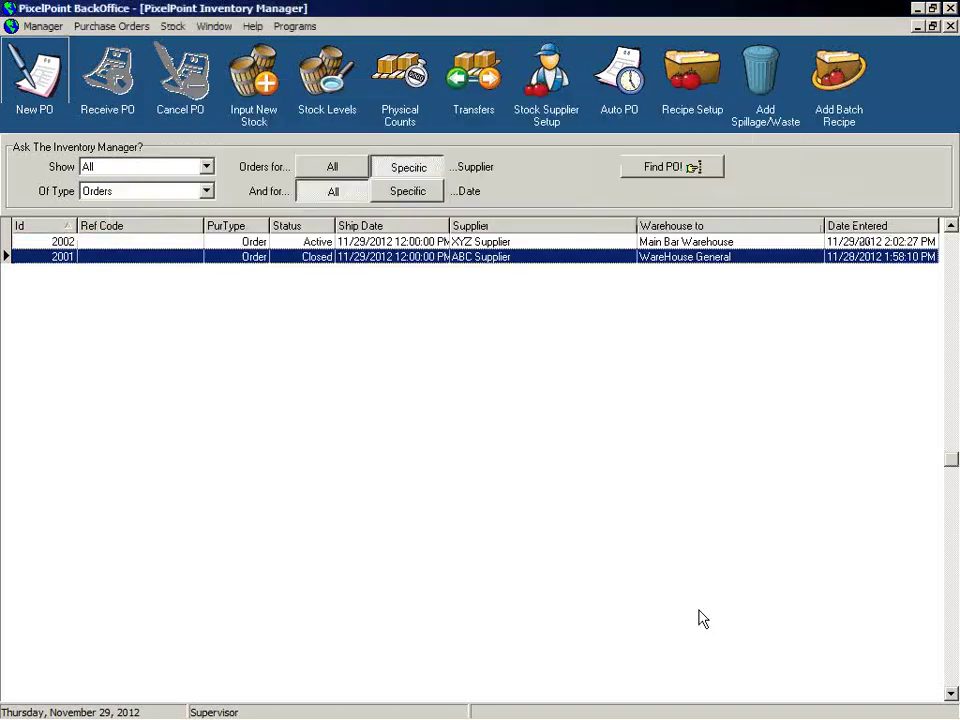
# Open the active XYZ Supplier purchase order for receiving, inspect the Potato line's back-order and received quantities, and cancel without receiving it.
pyautogui.click(322, 245)
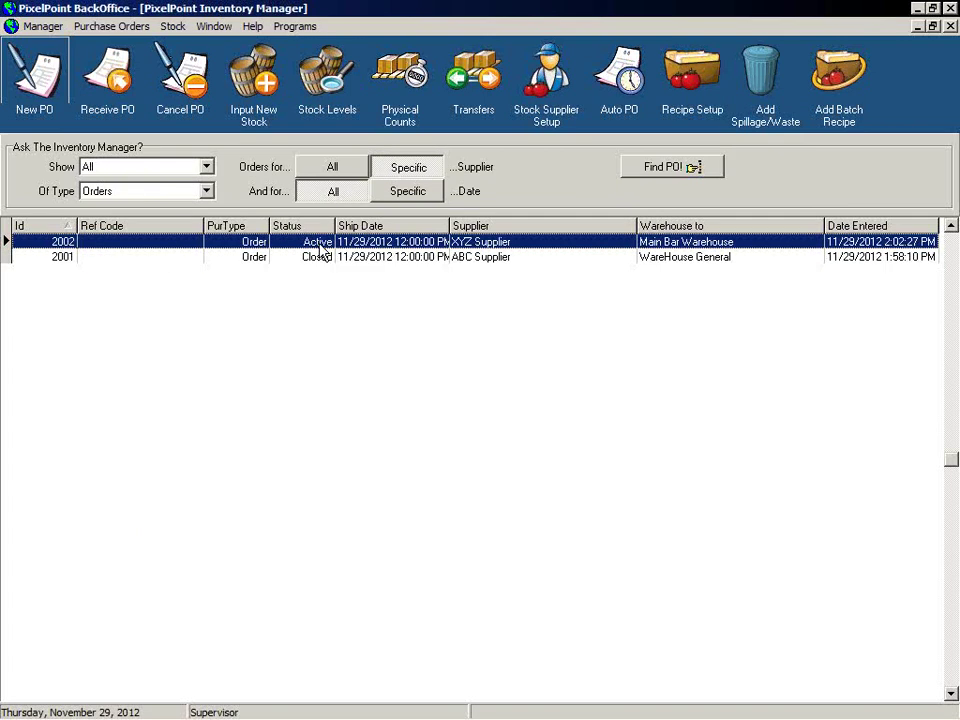
pyautogui.click(97, 92)
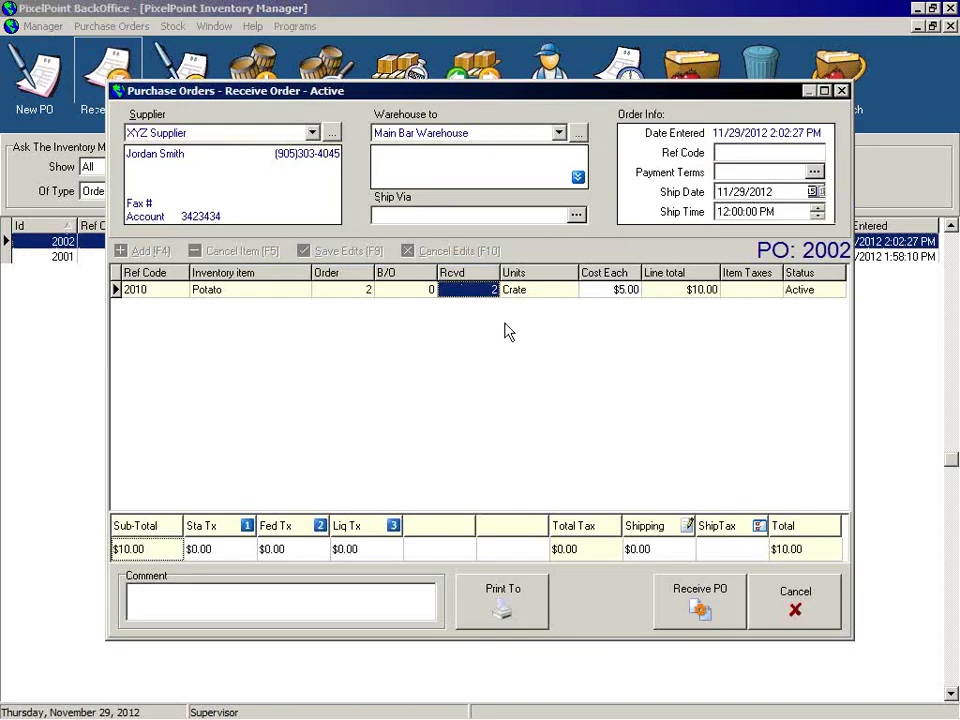
pyautogui.click(421, 290)
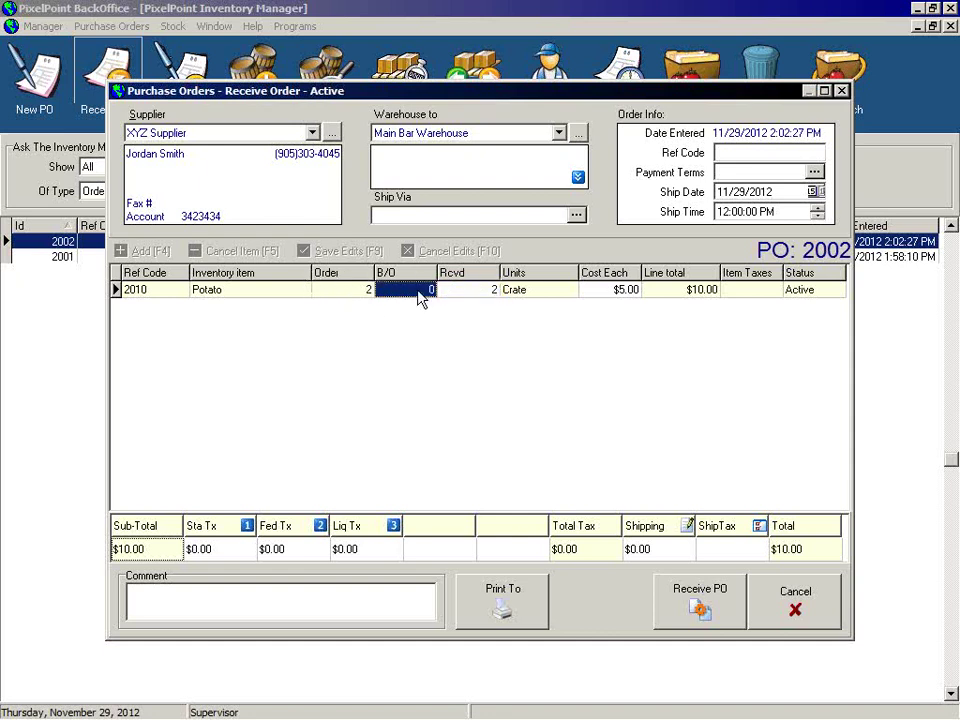
pyautogui.click(479, 293)
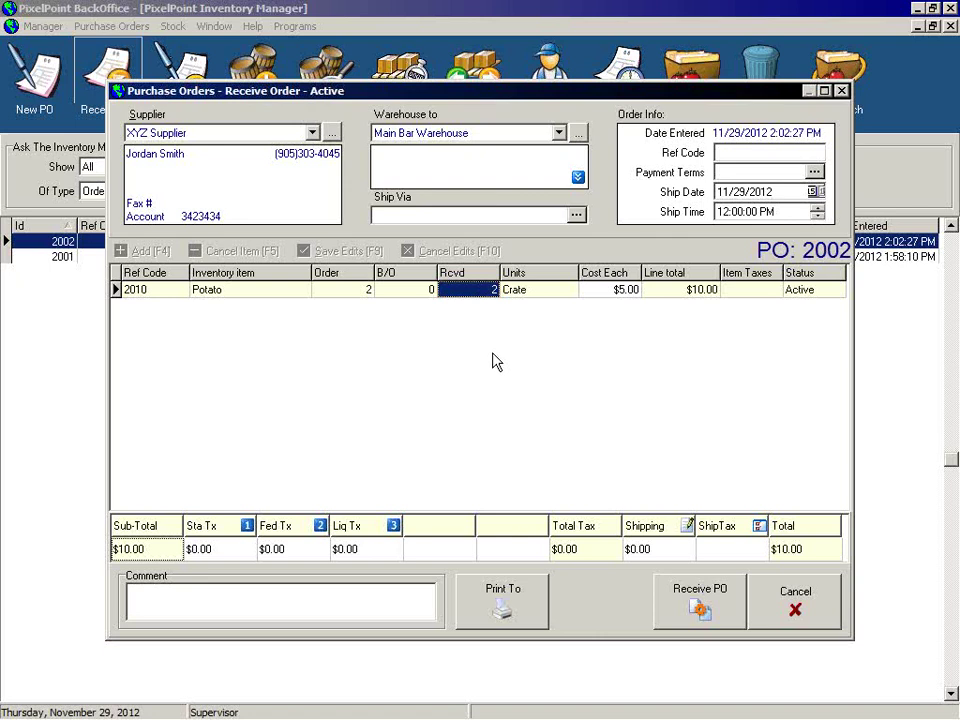
pyautogui.click(767, 610)
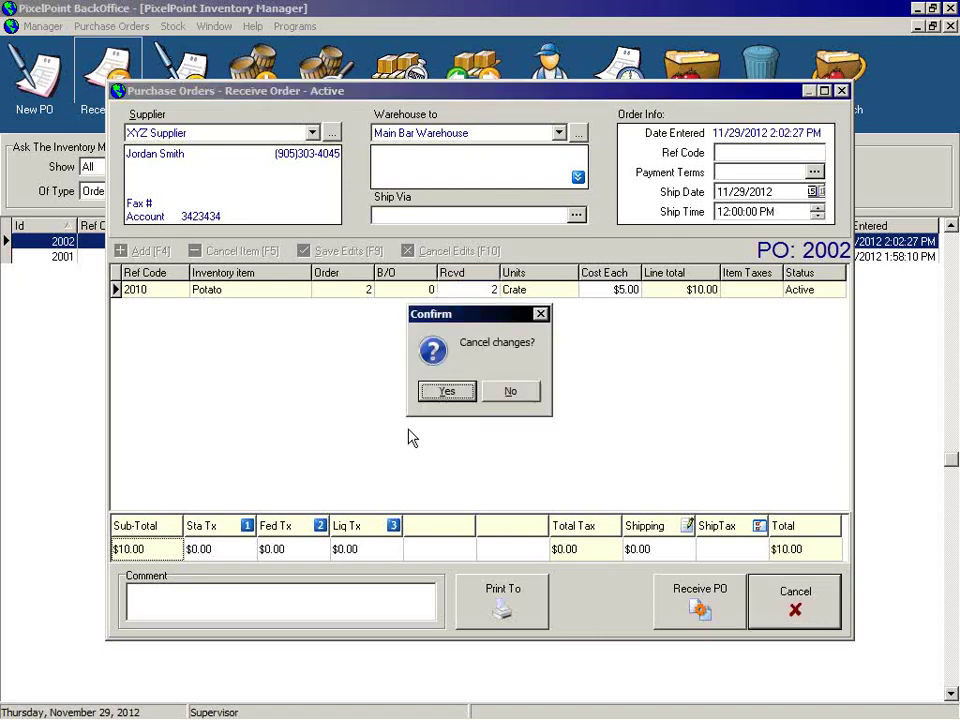
pyautogui.click(447, 391)
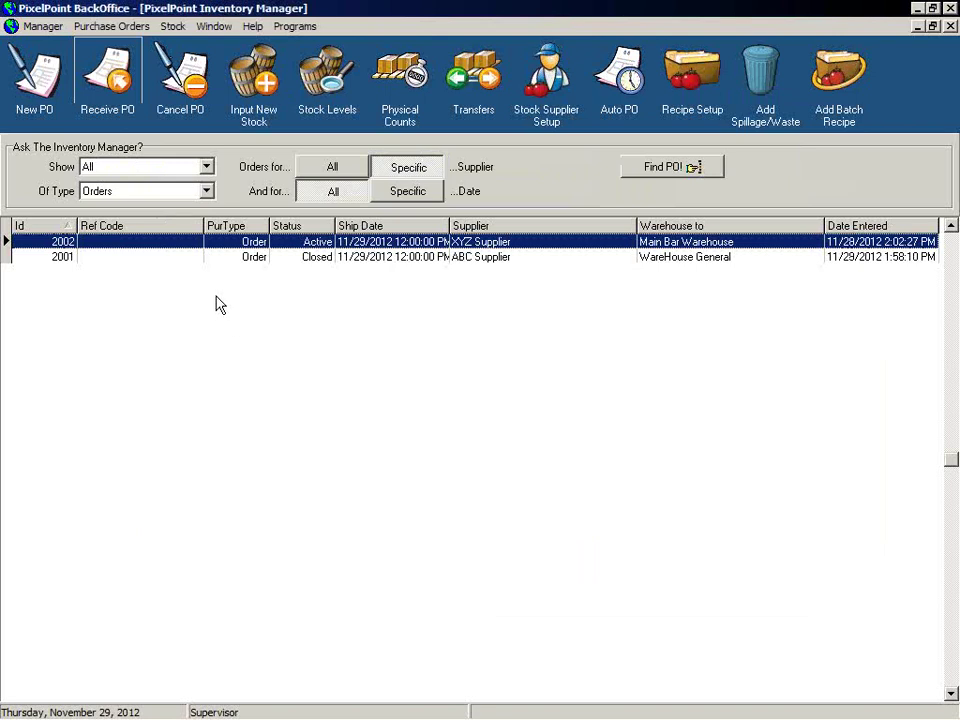
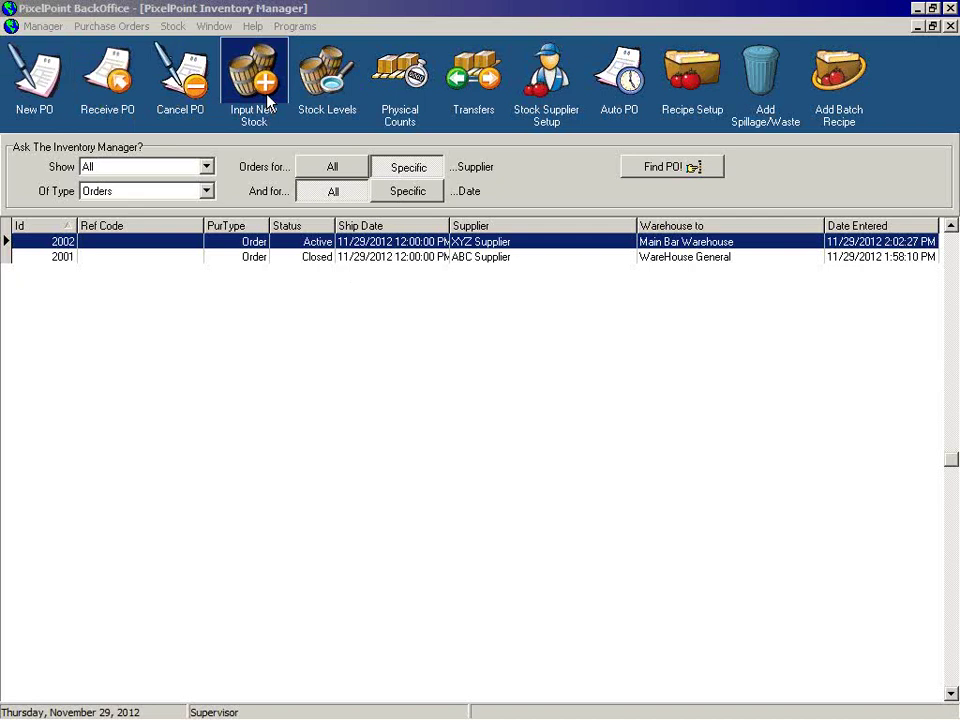
# Review the Egg stock levels and the available warehouse and report category filters, keeping All Warehouses and All Categories.
pyautogui.click(335, 80)
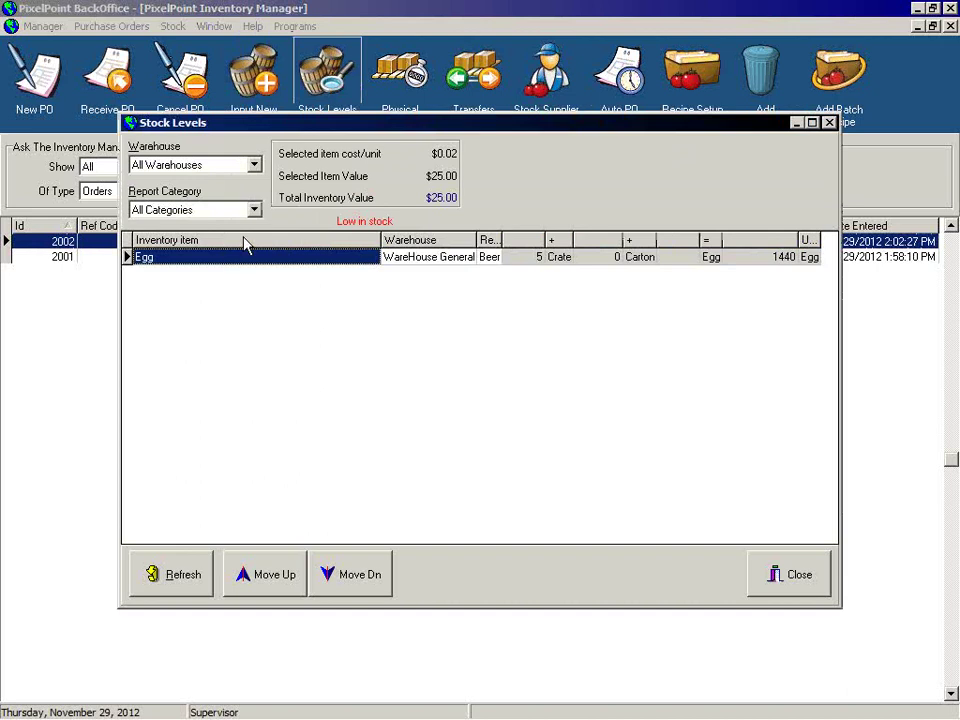
pyautogui.click(254, 166)
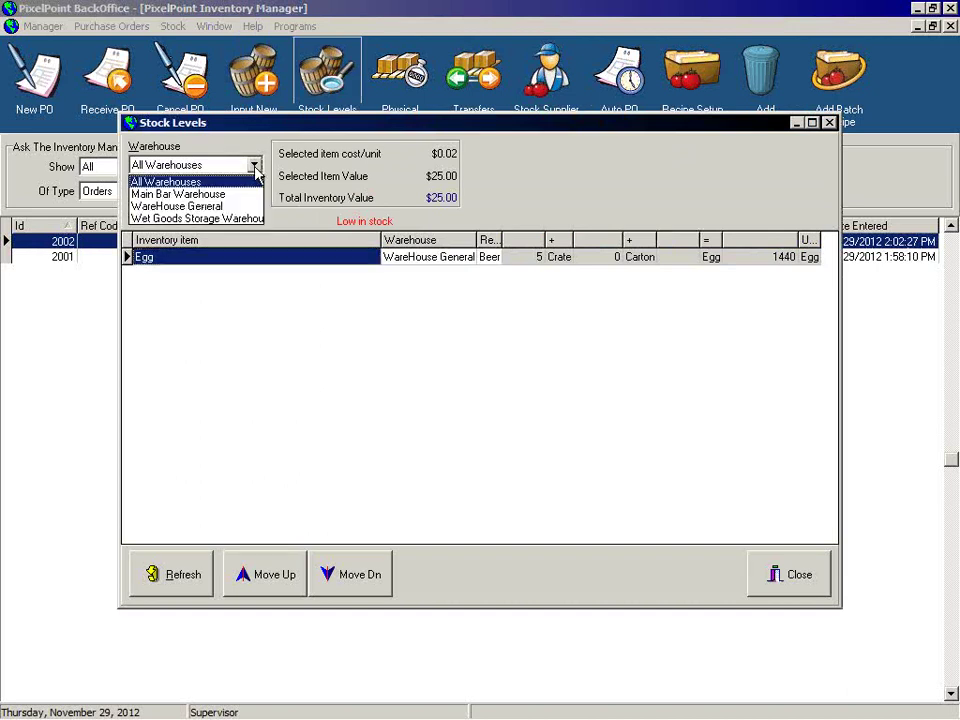
pyautogui.click(195, 185)
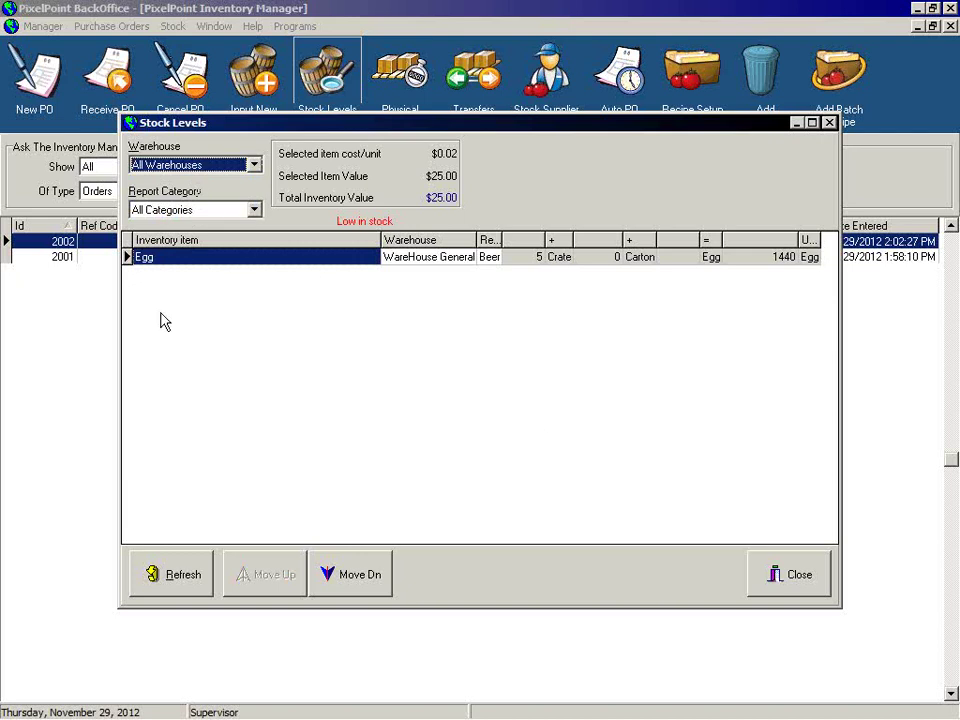
pyautogui.click(254, 211)
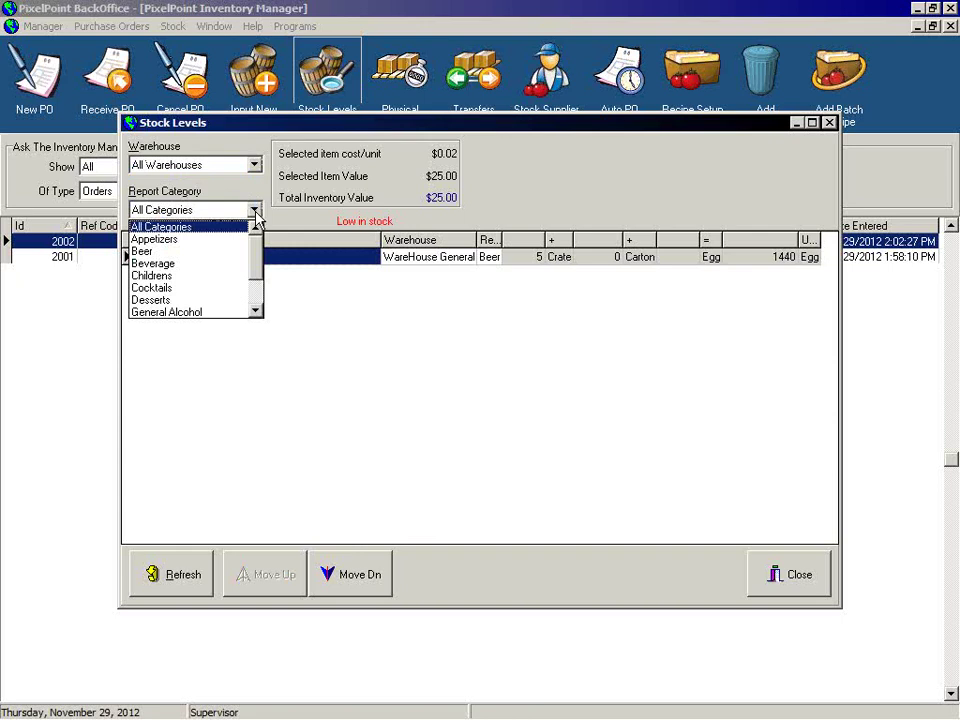
pyautogui.click(255, 213)
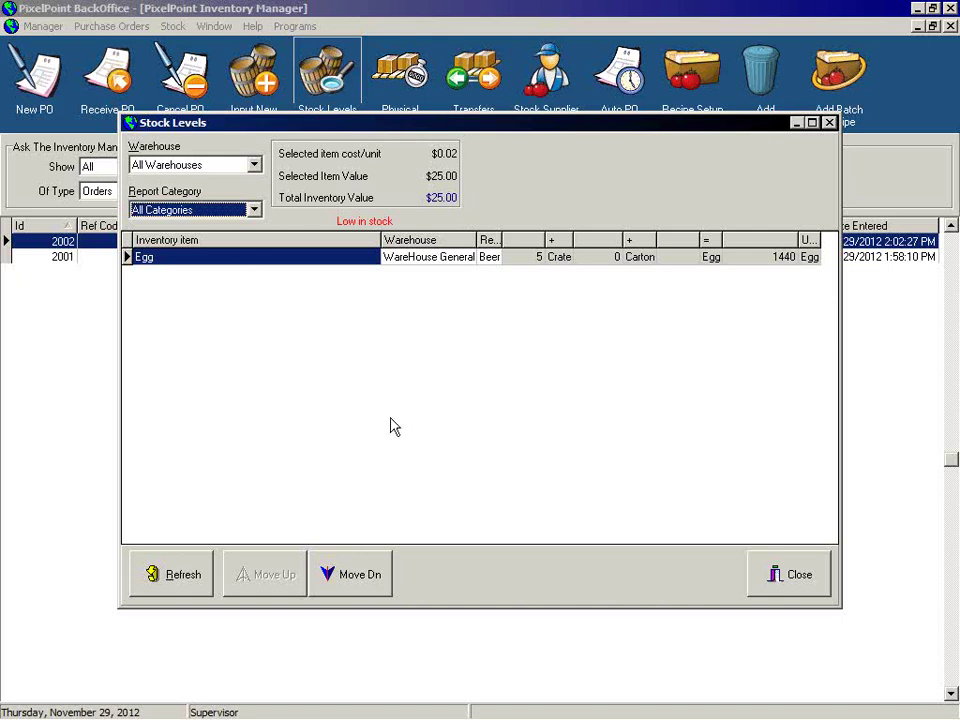
pyautogui.click(769, 574)
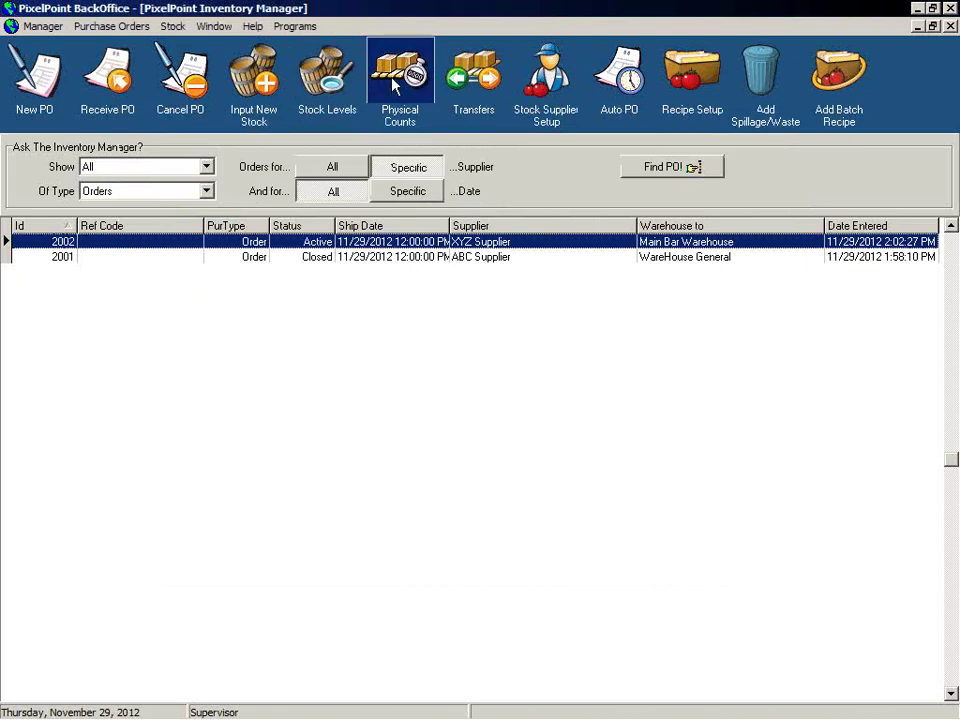
pyautogui.click(327, 78)
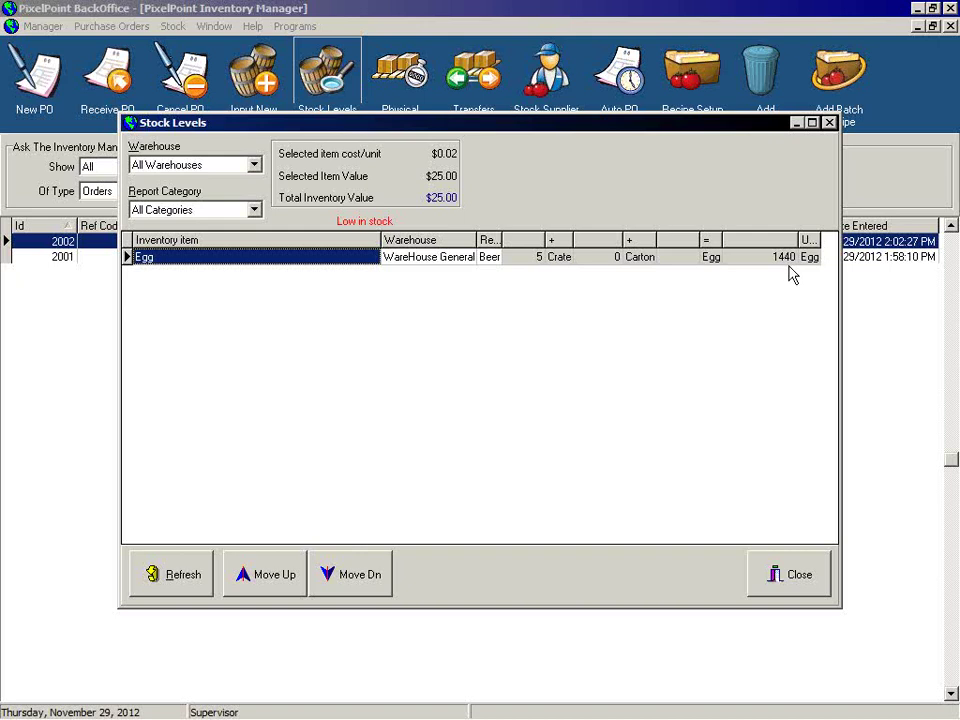
pyautogui.click(797, 576)
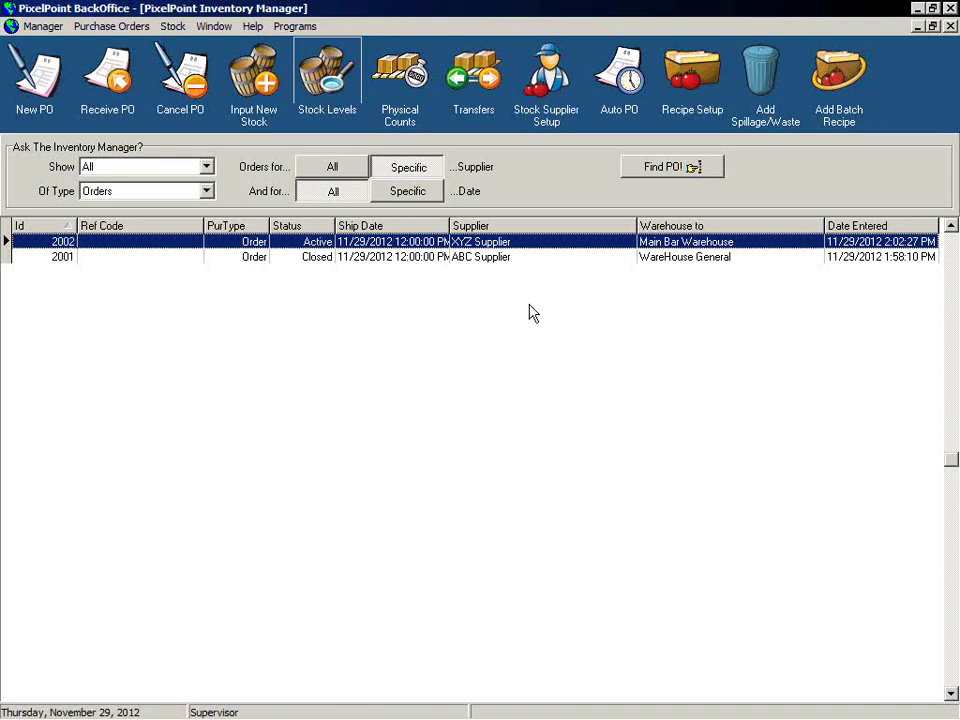
# Open Physical Counts with system quantities shown alongside physical ones, and widen the window to fit more count columns.
pyautogui.click(405, 85)
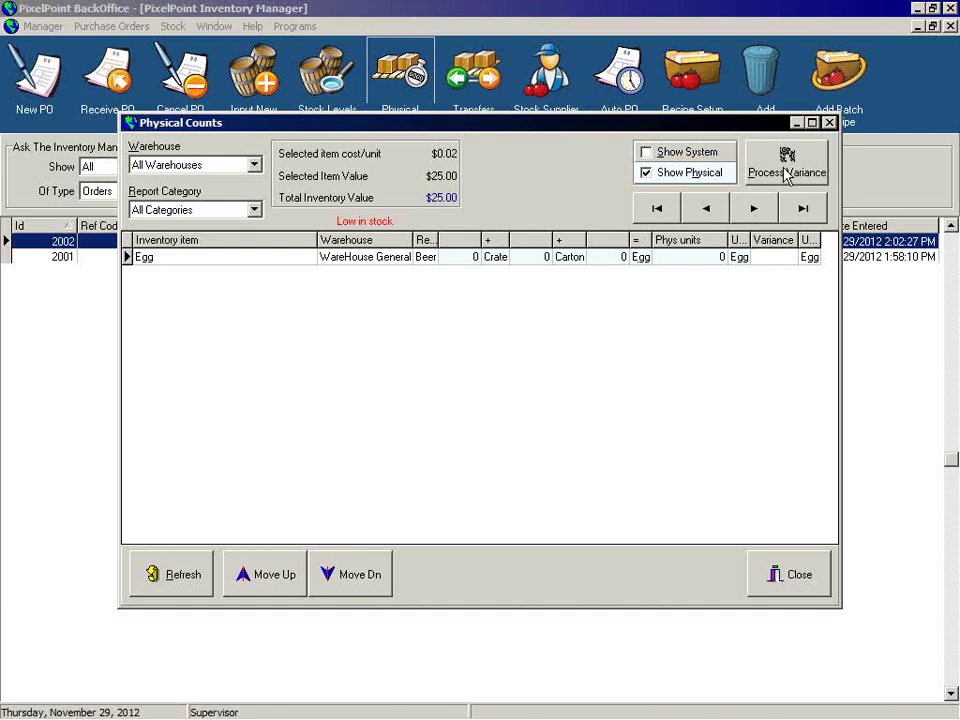
pyautogui.click(646, 154)
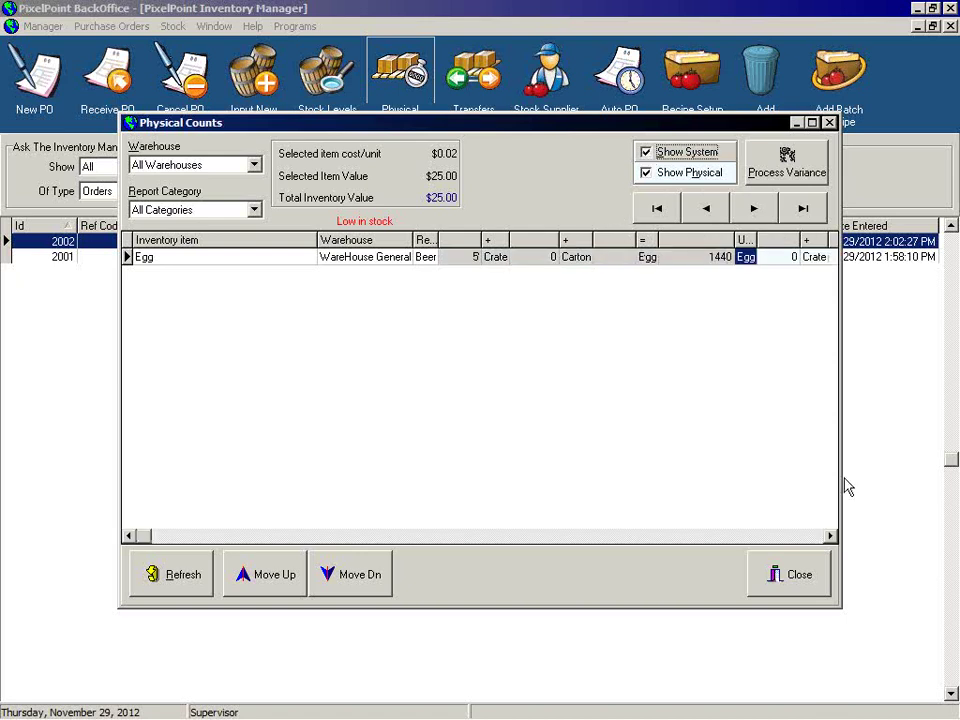
pyautogui.moveTo(838, 480); pyautogui.dragTo(932, 480)
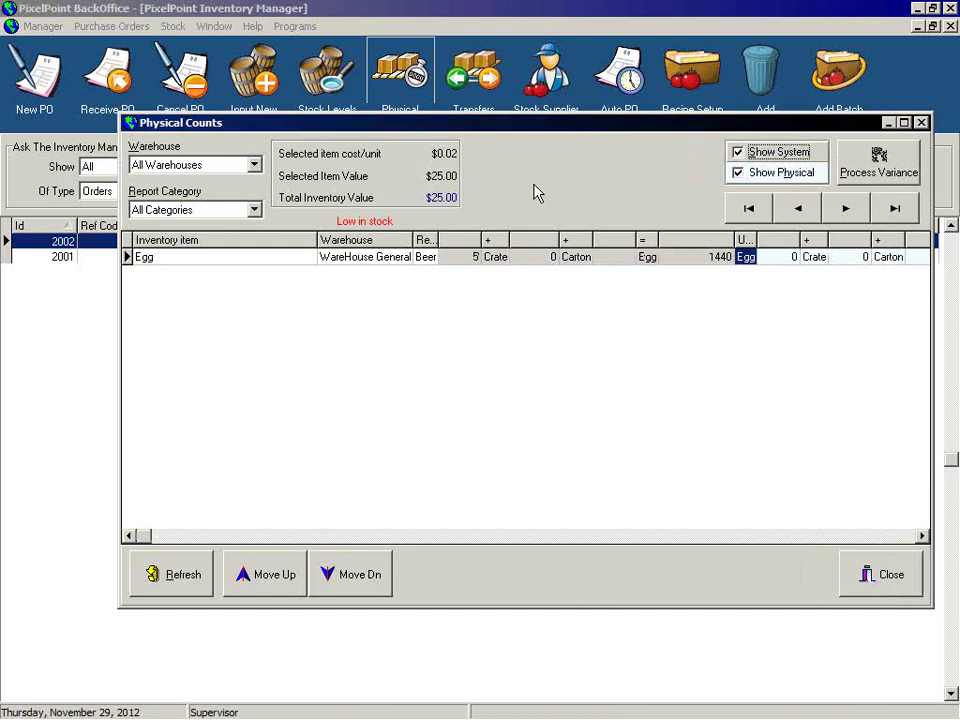
pyautogui.moveTo(518, 133); pyautogui.dragTo(405, 134)
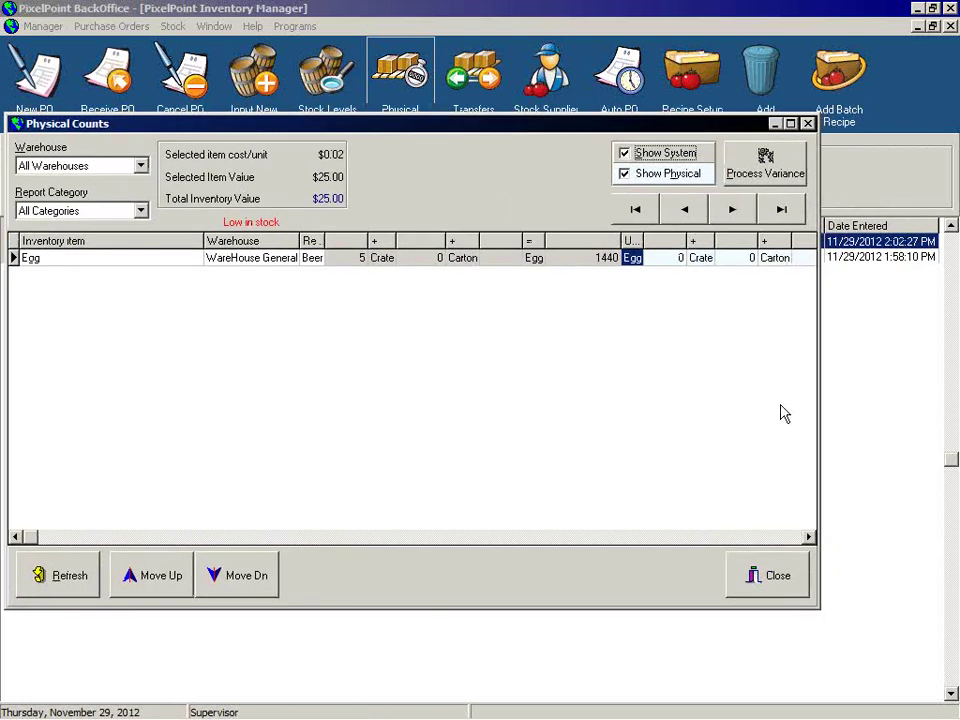
pyautogui.moveTo(817, 412); pyautogui.dragTo(930, 413)
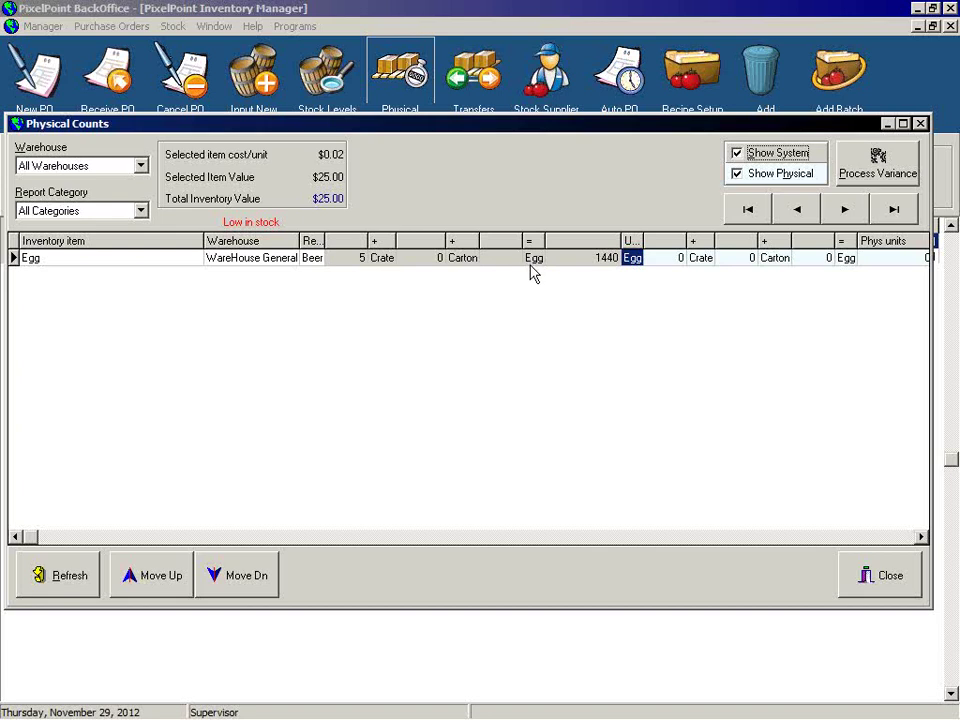
# Enter the Egg item's physical count for WareHouse General as 4 crates, 1 carton and 3 eggs.
pyautogui.click(678, 262)
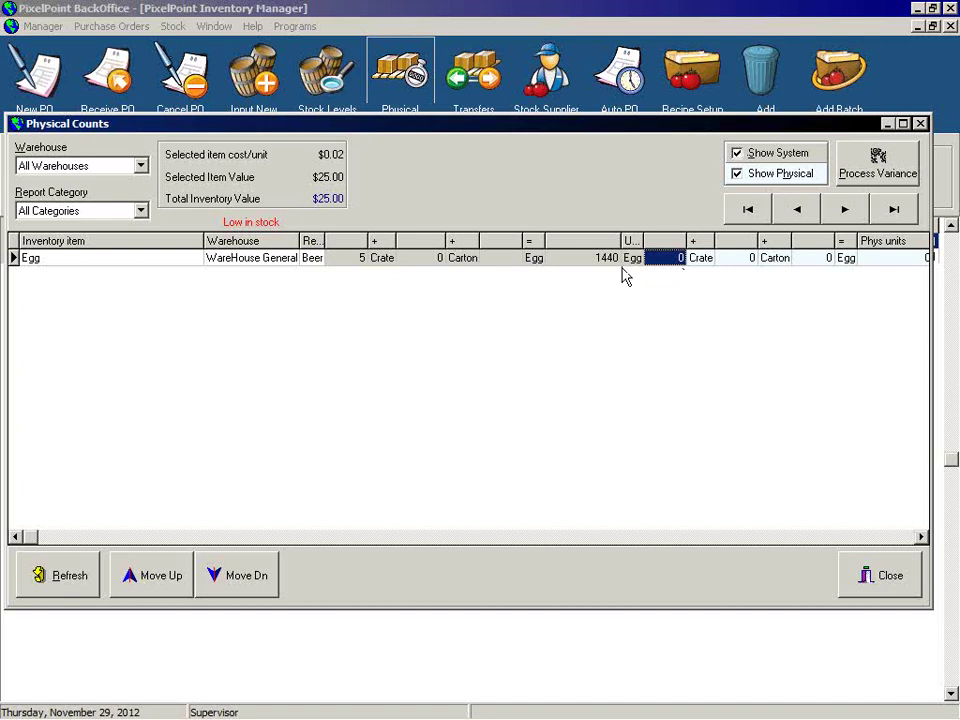
pyautogui.write('4')
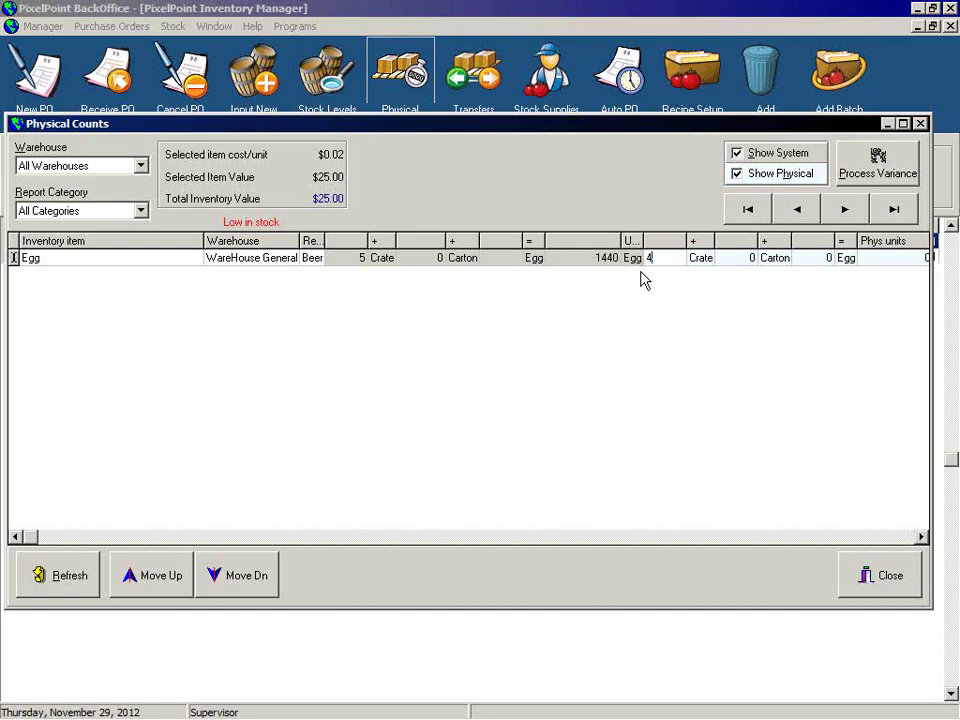
pyautogui.click(738, 262)
pyautogui.write('1')
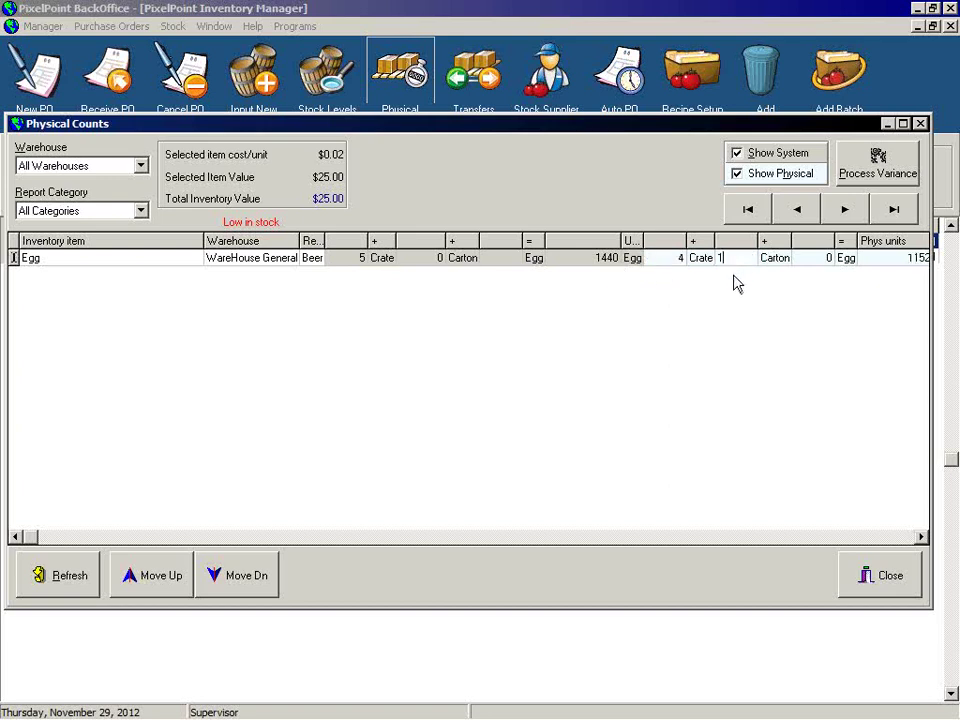
pyautogui.click(808, 262)
pyautogui.write('3')
pyautogui.press('Tab')
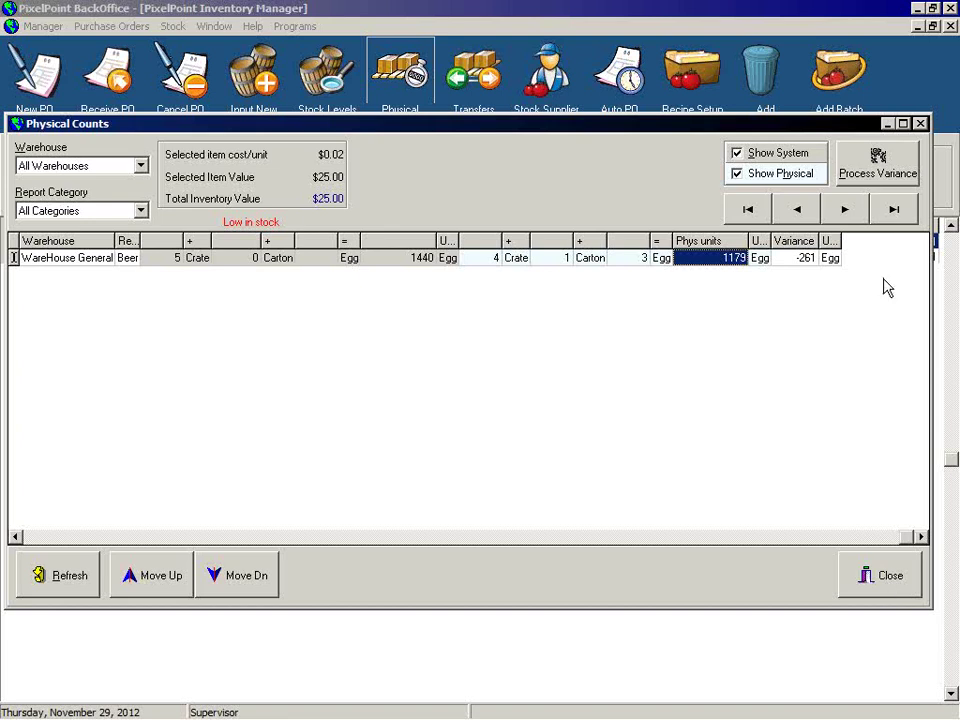
# Process the variance of the egg's physical count and leave the Physical Counts window.
pyautogui.click(870, 177)
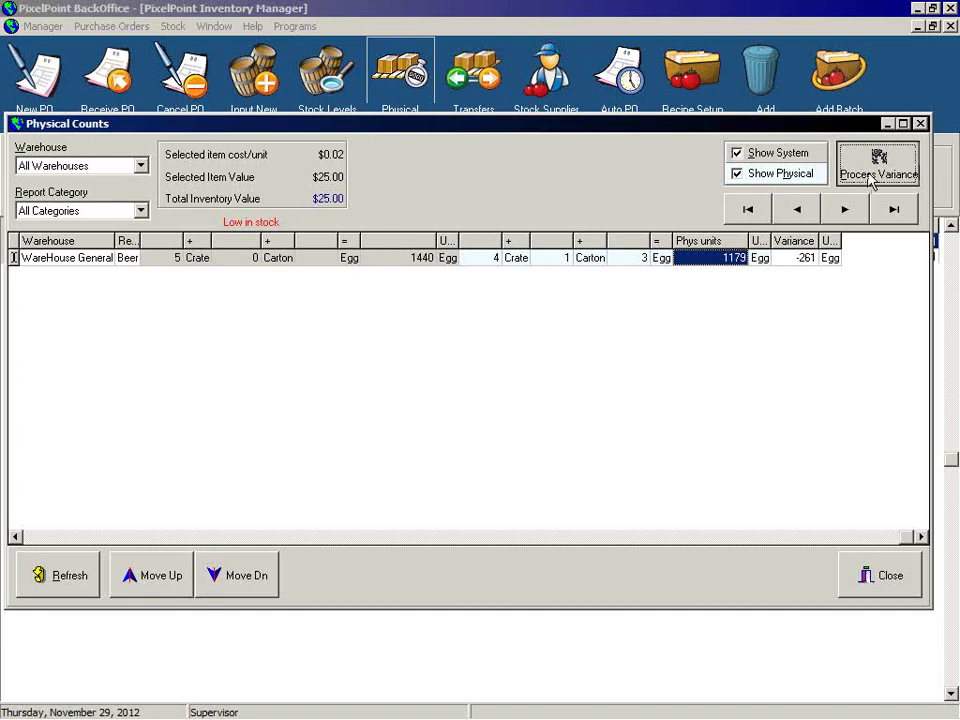
pyautogui.click(446, 392)
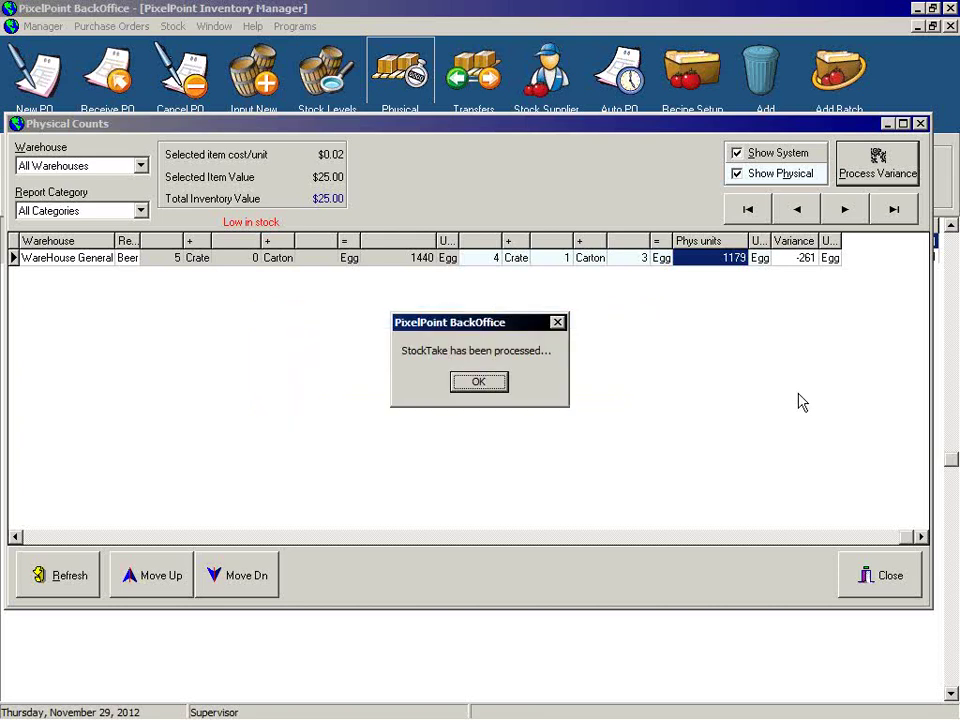
pyautogui.click(458, 381)
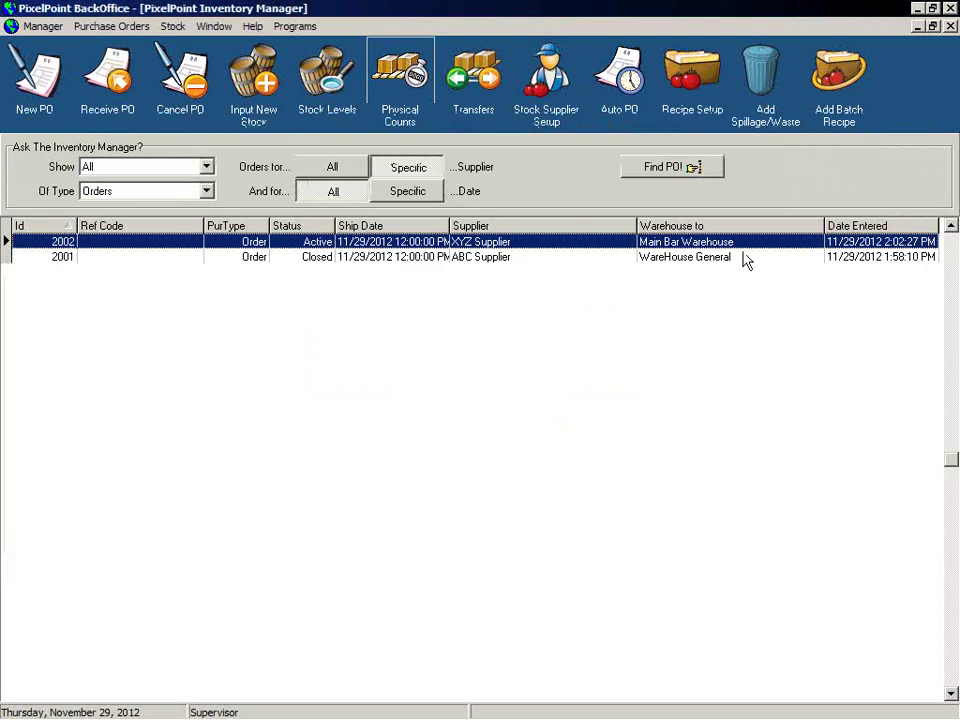
# Review the egg's stock level and inventory value across all warehouses and close the stock levels view.
pyautogui.click(327, 88)
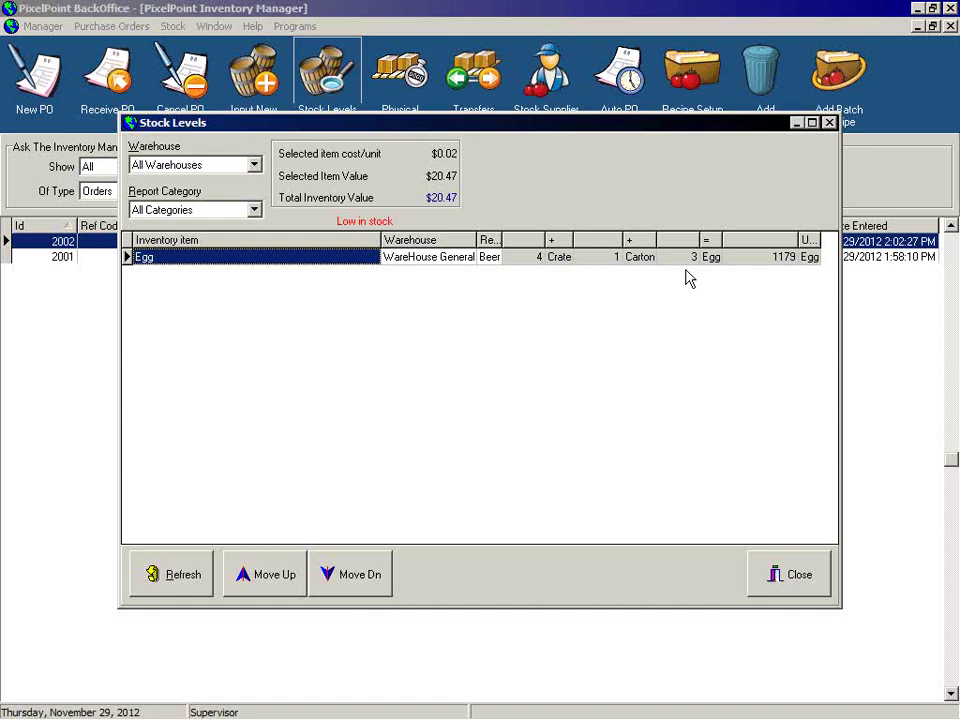
pyautogui.click(810, 574)
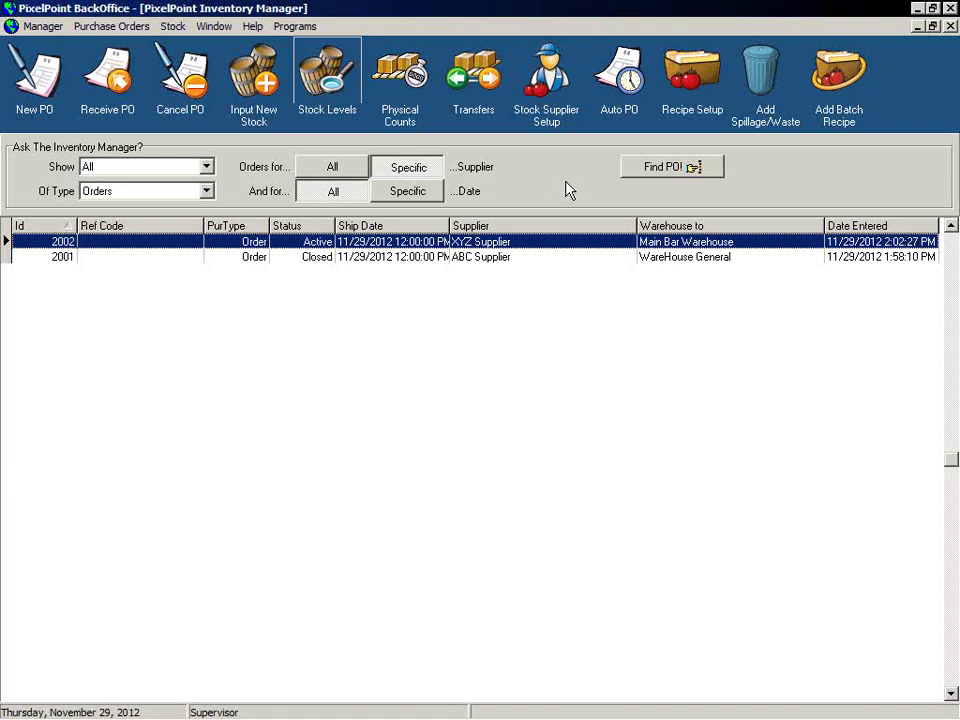
pyautogui.click(331, 102)
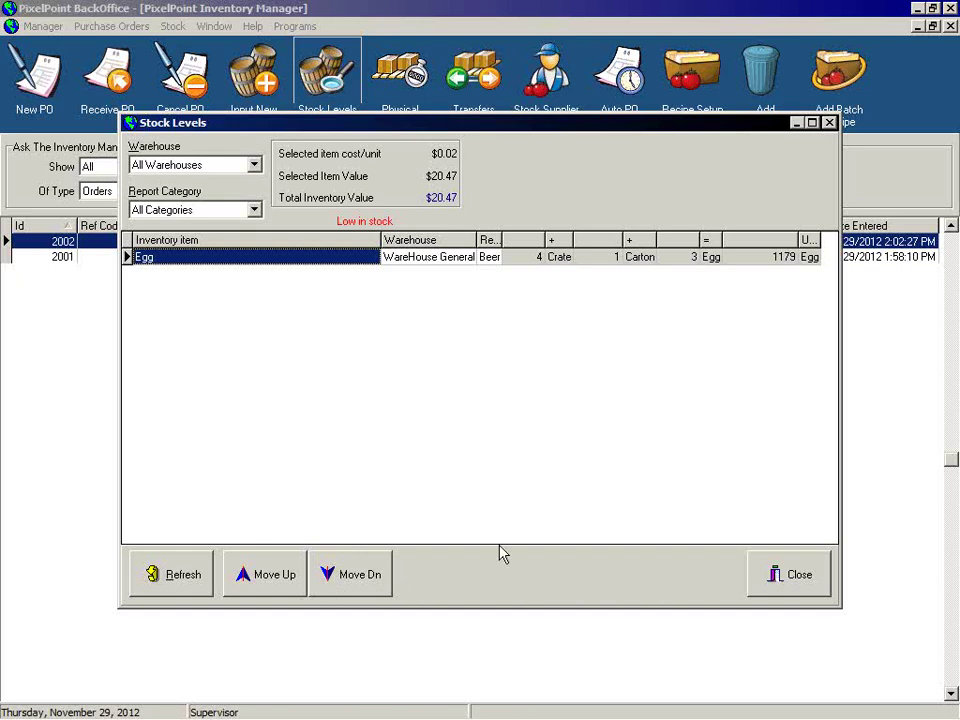
pyautogui.click(767, 583)
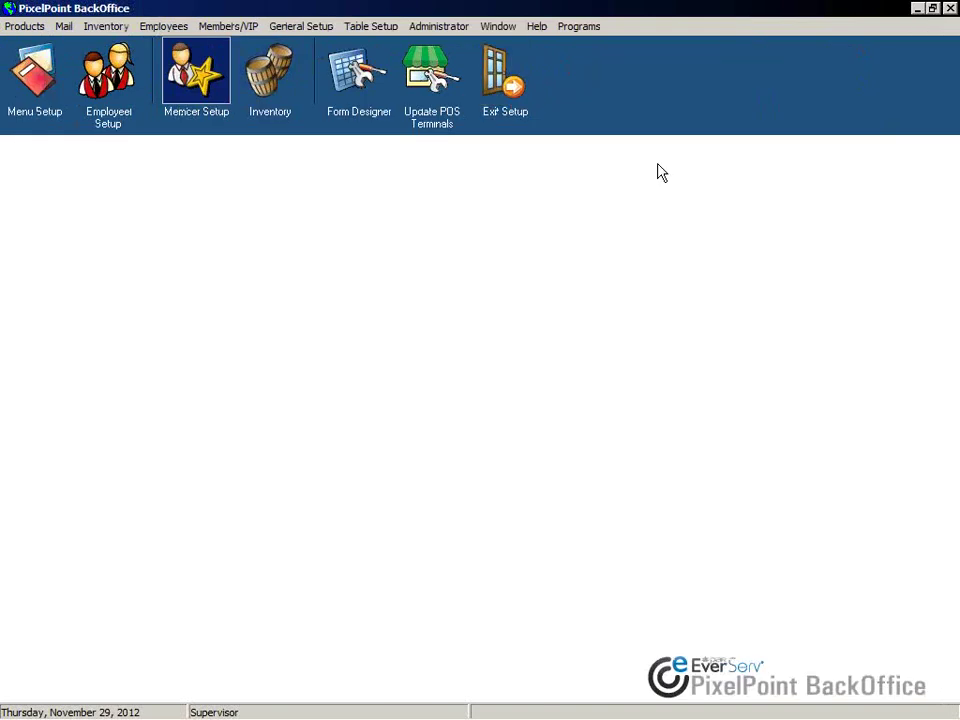
# Exit BackOffice and move the Pixel Inventory Counts shortcut directly below Pixel Stock Manager on the desktop.
pyautogui.click(507, 88)
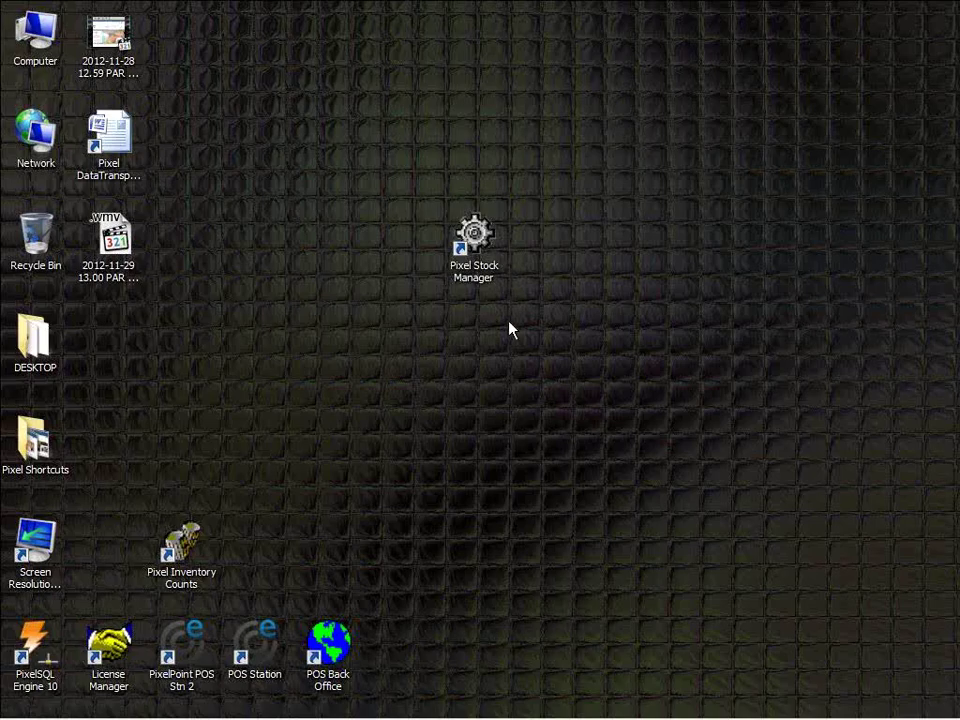
pyautogui.moveTo(189, 553); pyautogui.dragTo(452, 345)
pyautogui.click(372, 410)
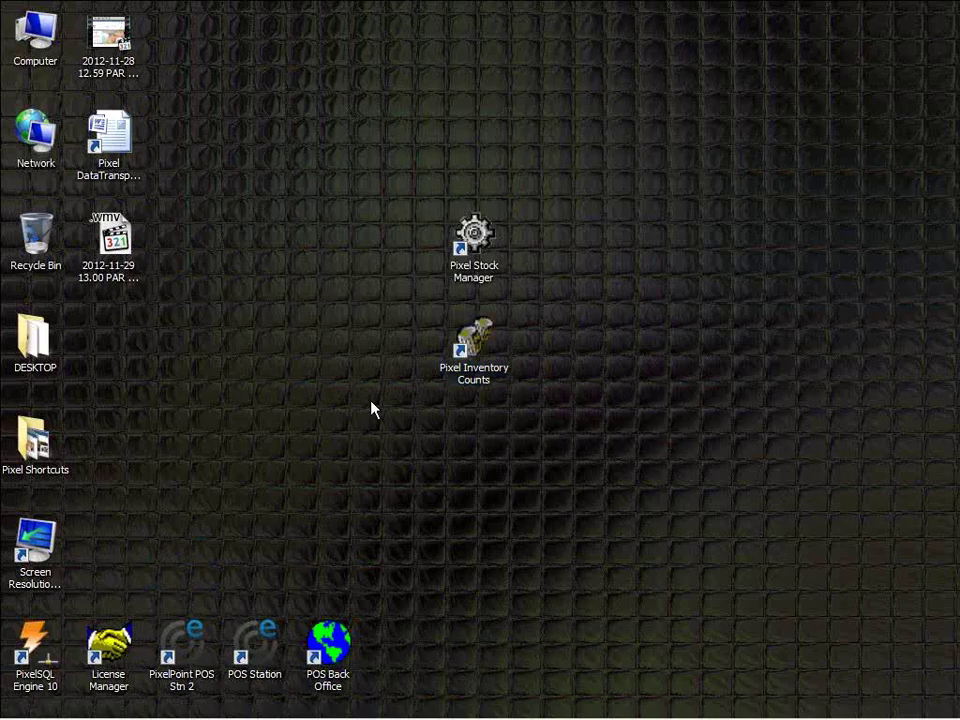
# Check the target path in the Pixel Inventory Counts shortcut's properties without changing it.
pyautogui.click(477, 373)
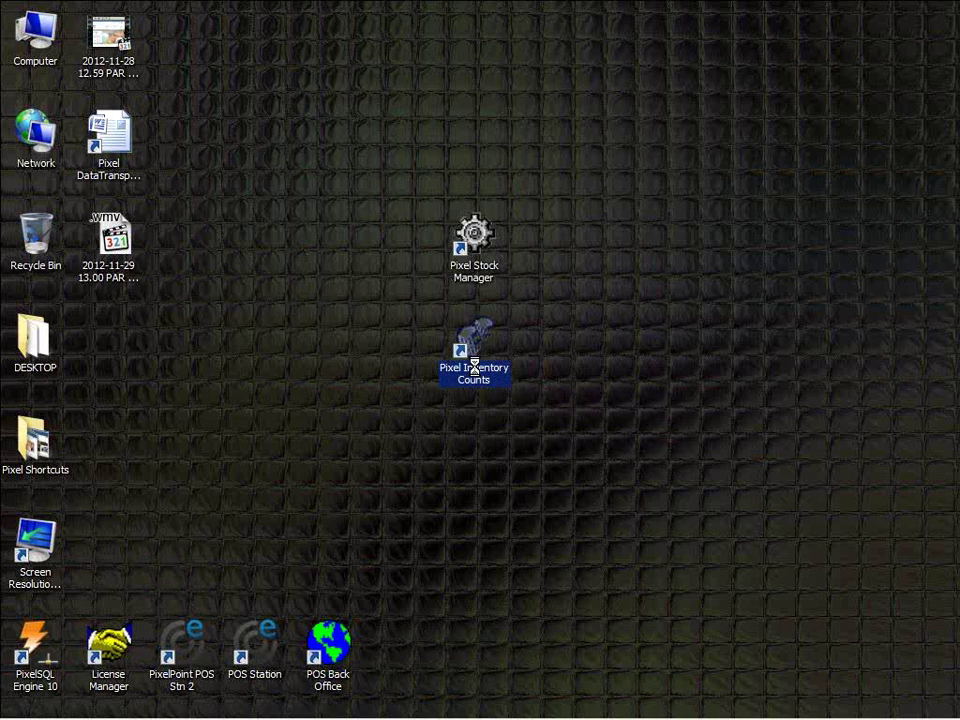
pyautogui.rightClick(476, 368)
pyautogui.click(523, 708)
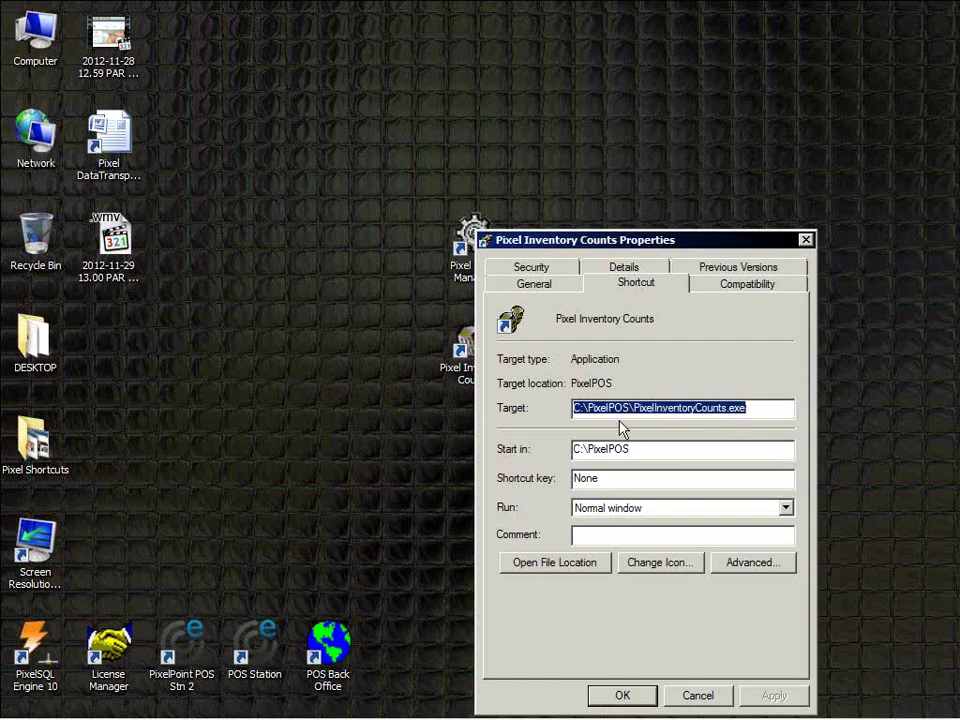
pyautogui.click(699, 695)
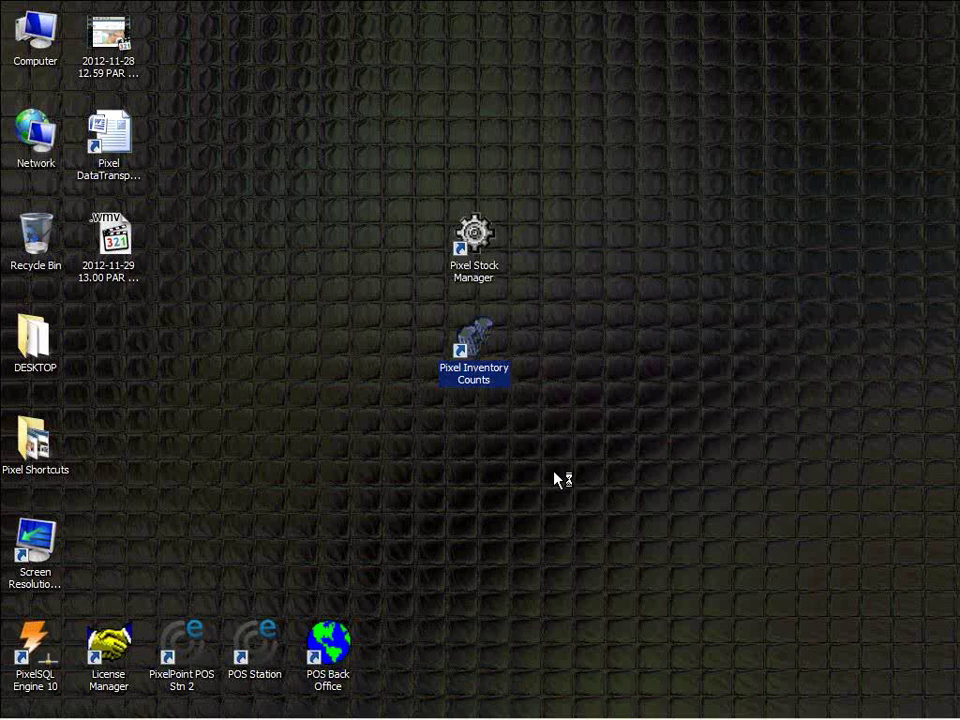
# Log in to Pixel Inventory Counts with the employee code and put stock depletion on hold.
pyautogui.press('Return')
pyautogui.click(350, 450)
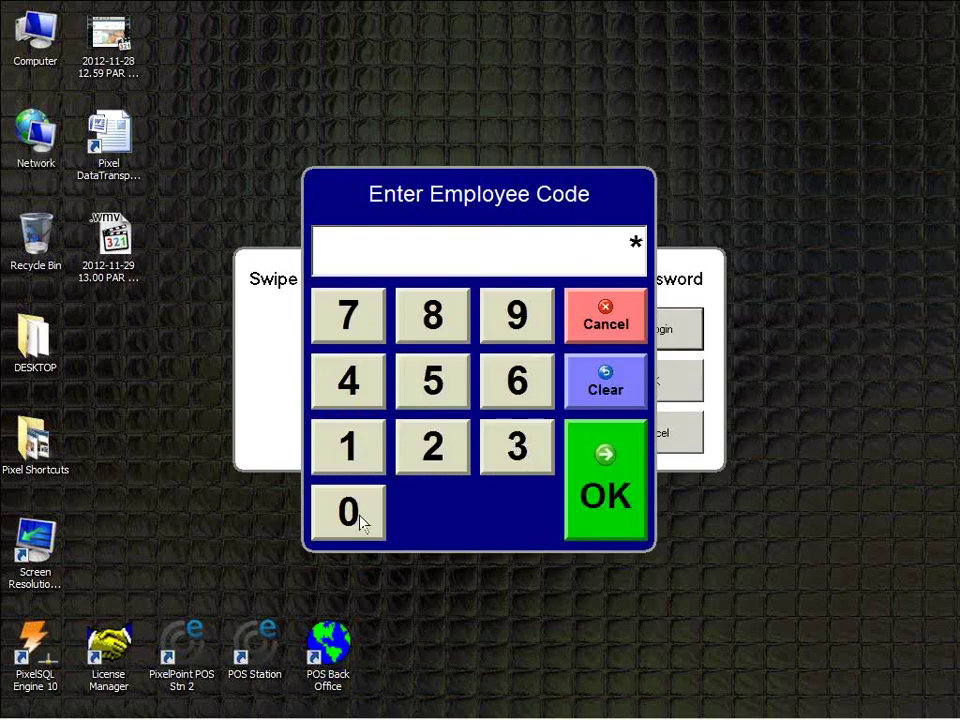
pyautogui.click(362, 516)
pyautogui.click(362, 516)
pyautogui.click(572, 505)
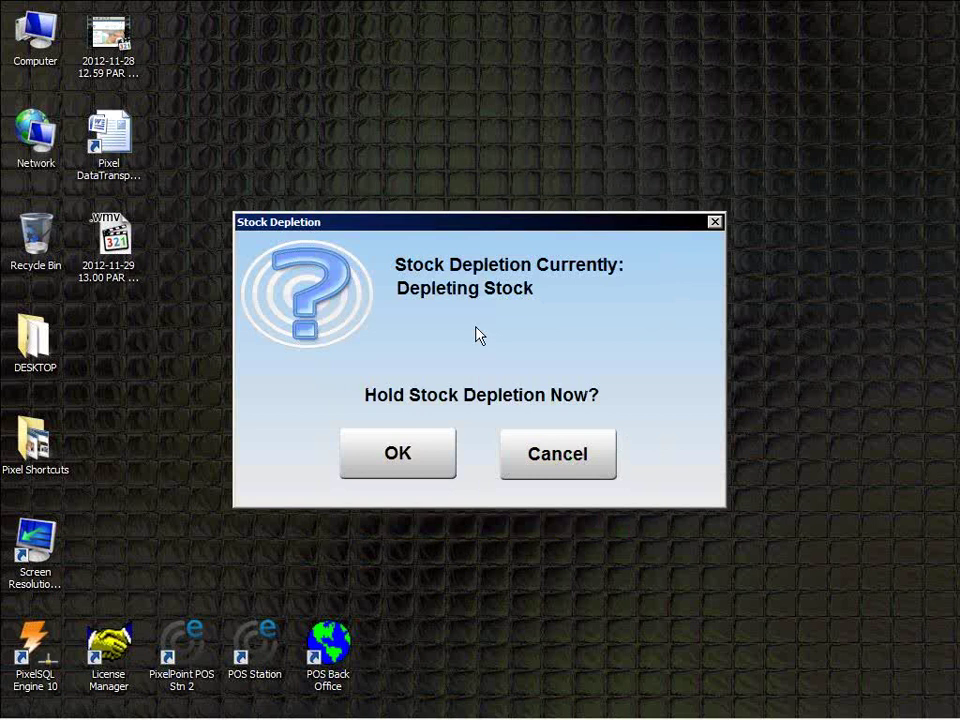
pyautogui.click(400, 452)
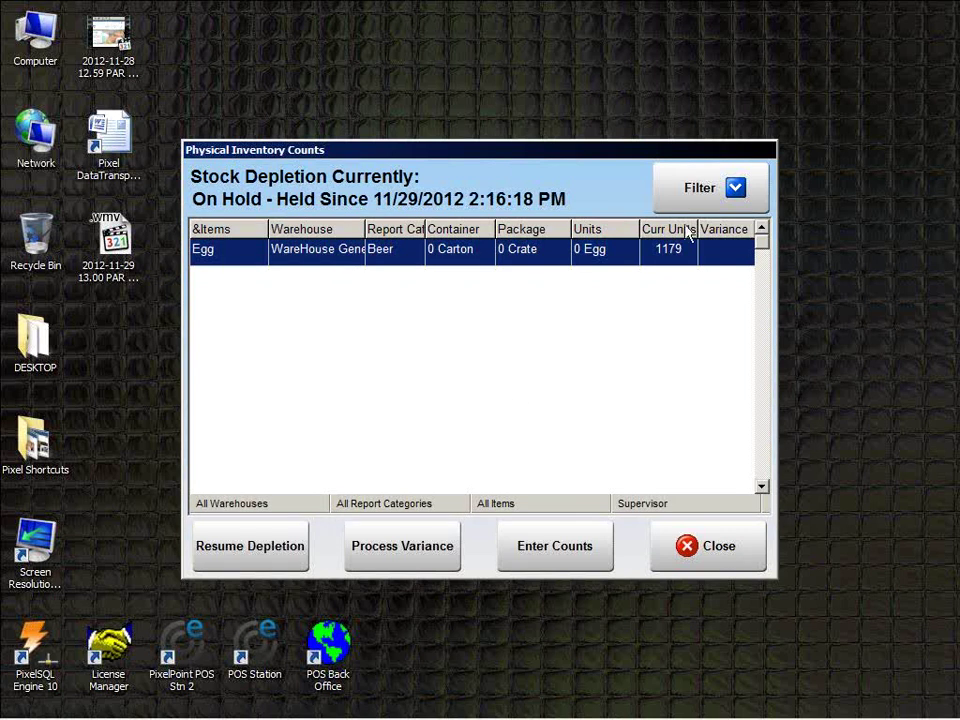
# Filter the physical counts list to weighted items only, keeping all warehouses selected.
pyautogui.click(716, 193)
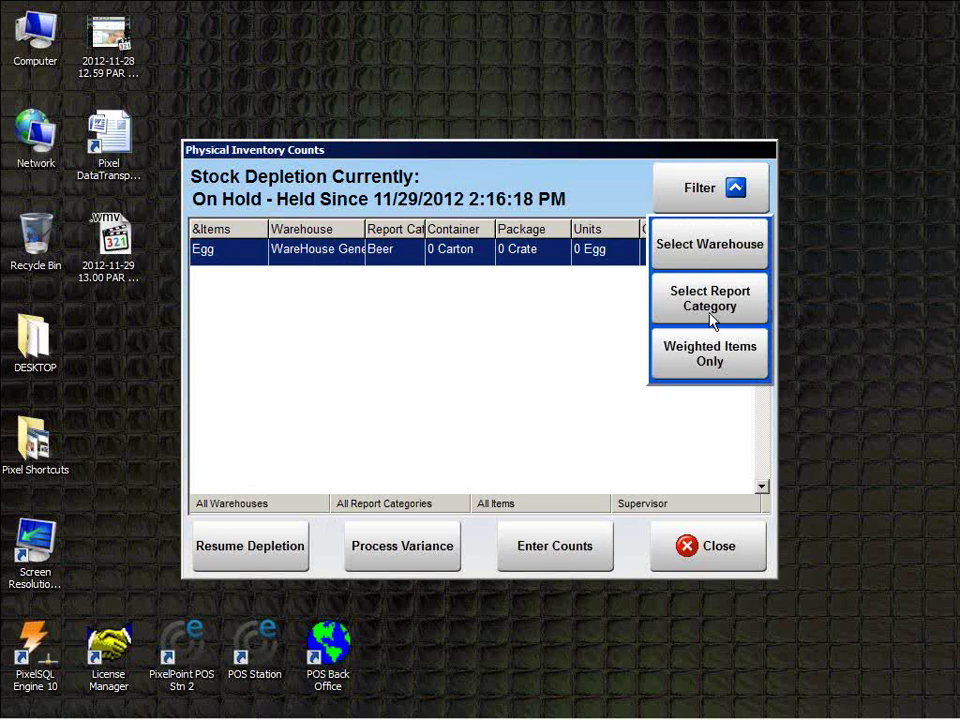
pyautogui.click(733, 373)
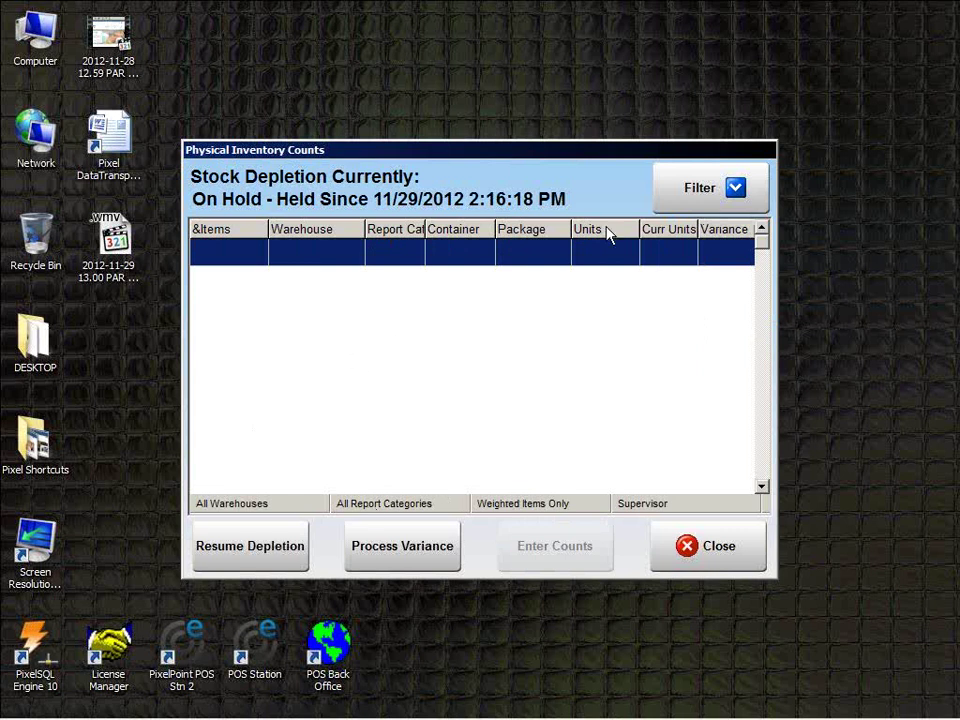
pyautogui.click(705, 188)
pyautogui.click(681, 255)
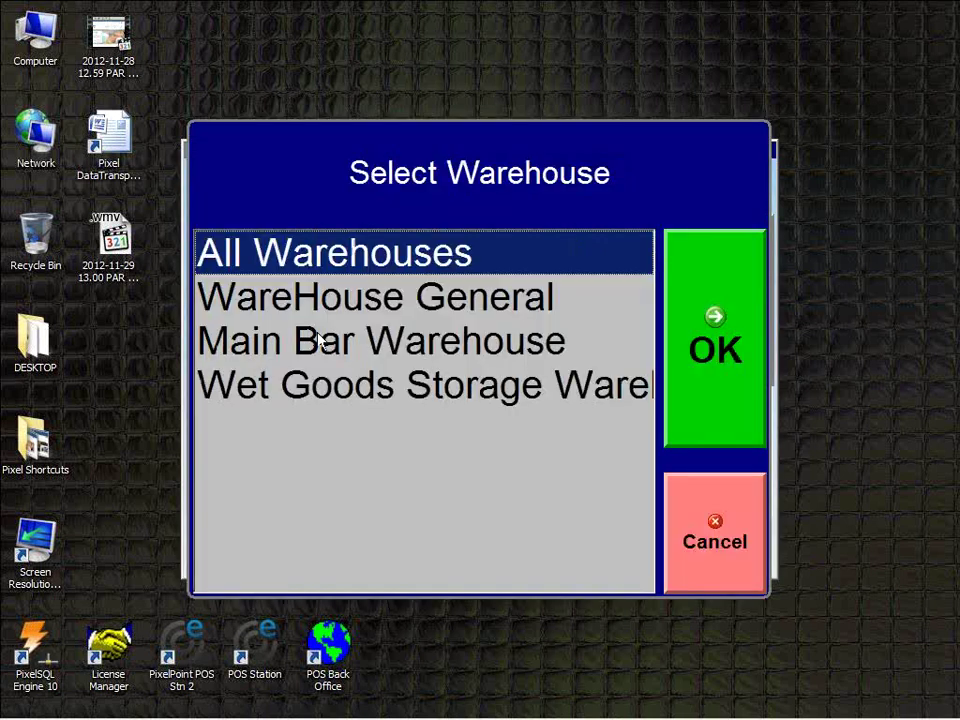
pyautogui.click(735, 310)
# Filter the physical counts list by the warehouse WareHouse General.
pyautogui.click(748, 190)
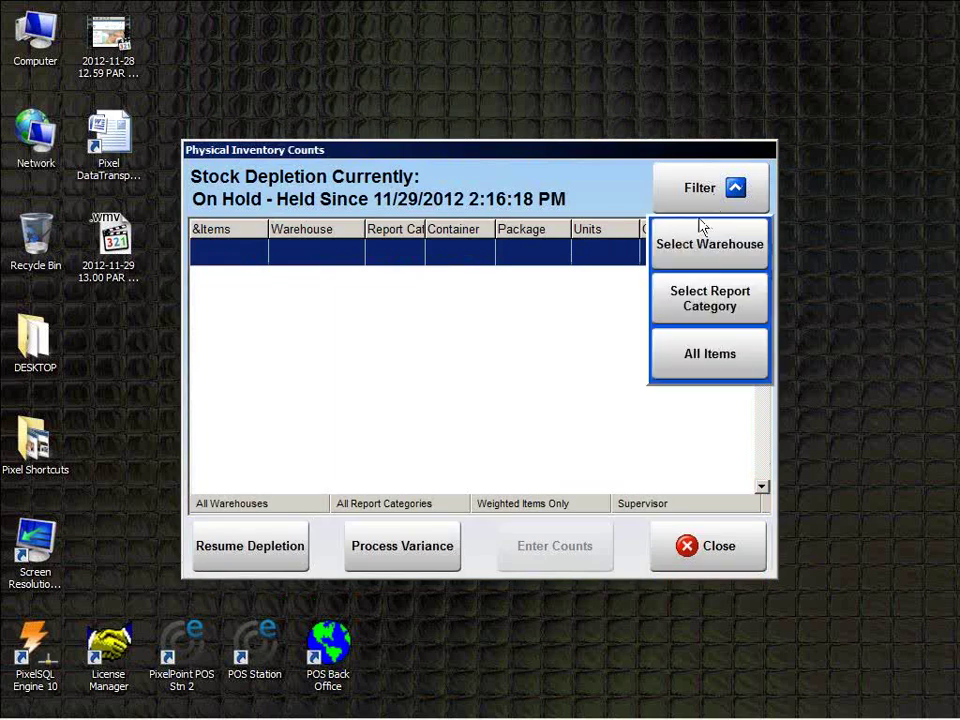
pyautogui.click(696, 251)
pyautogui.click(398, 305)
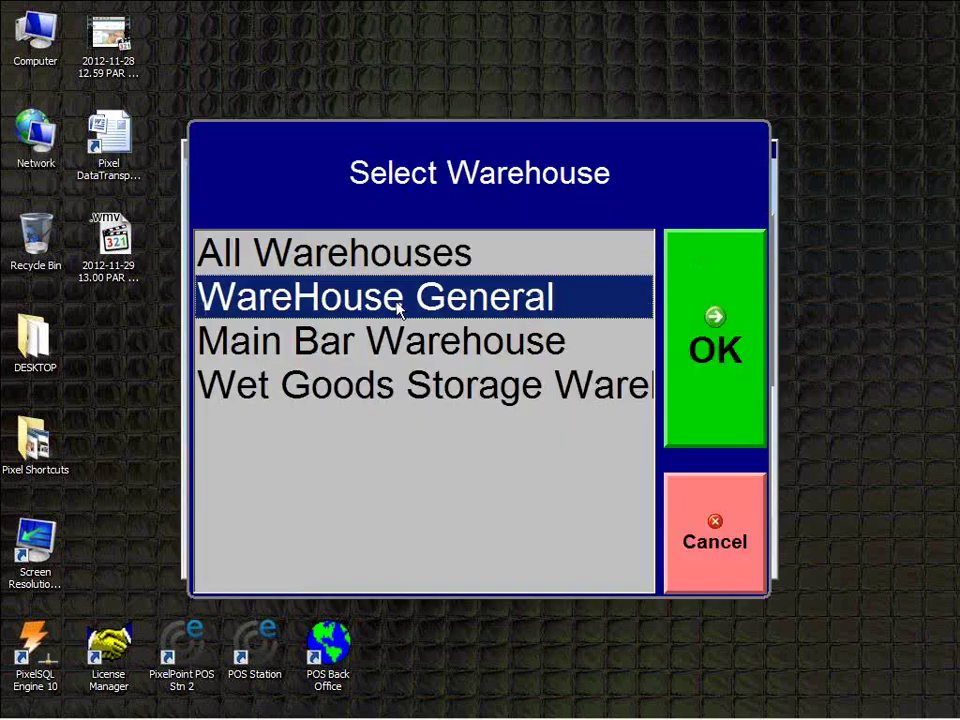
pyautogui.click(680, 315)
# Switch the warehouse filter of the physical counts list to Main Bar Warehouse.
pyautogui.click(700, 192)
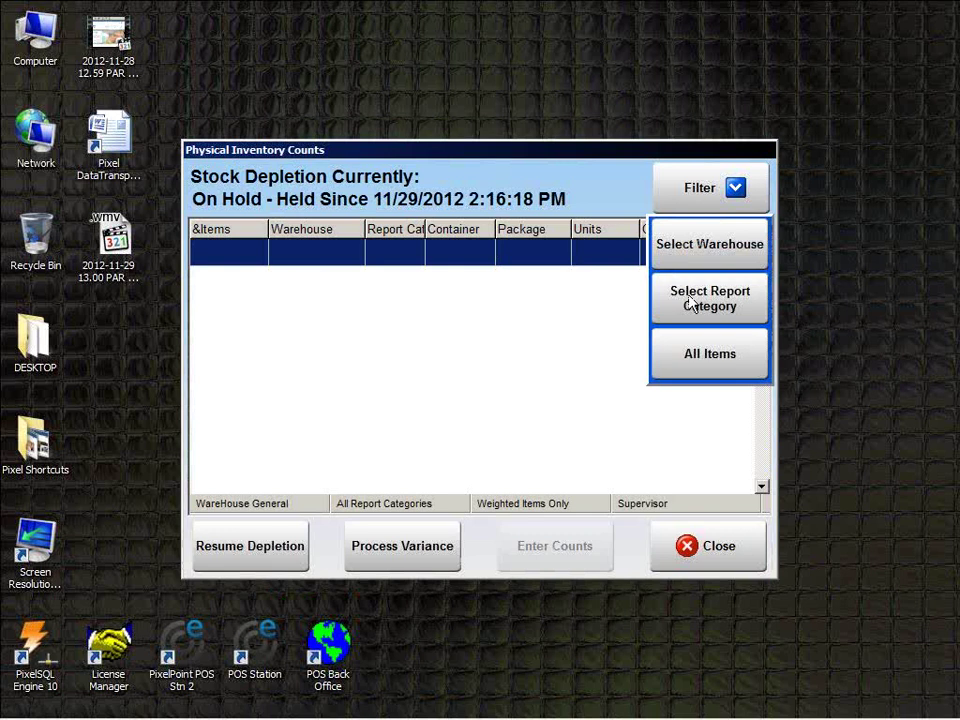
pyautogui.click(703, 246)
pyautogui.click(430, 345)
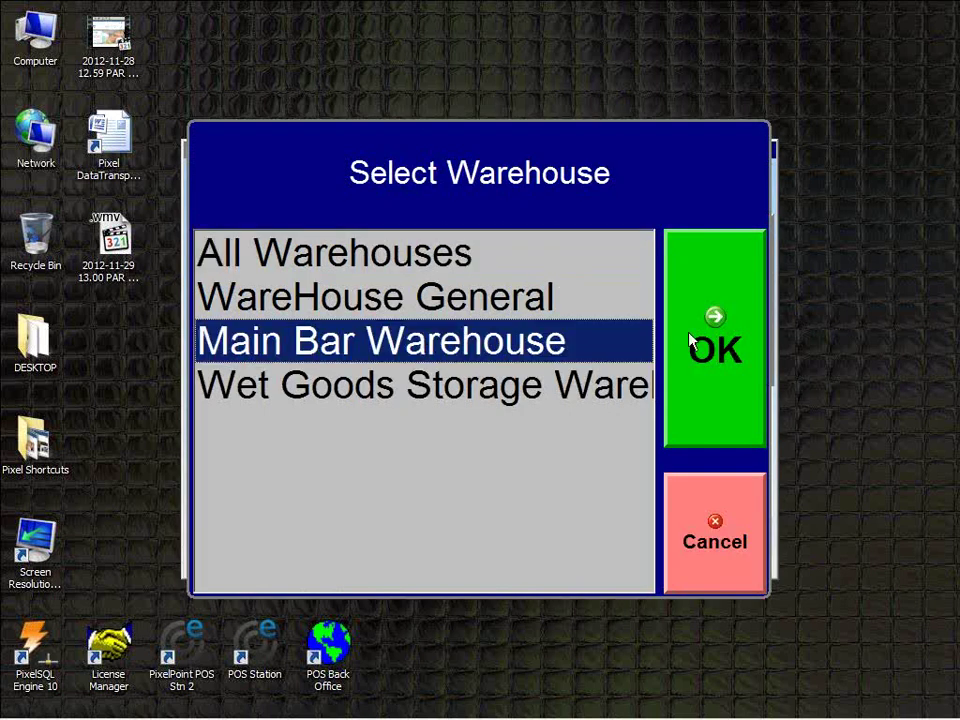
pyautogui.click(690, 339)
pyautogui.click(709, 184)
pyautogui.click(703, 306)
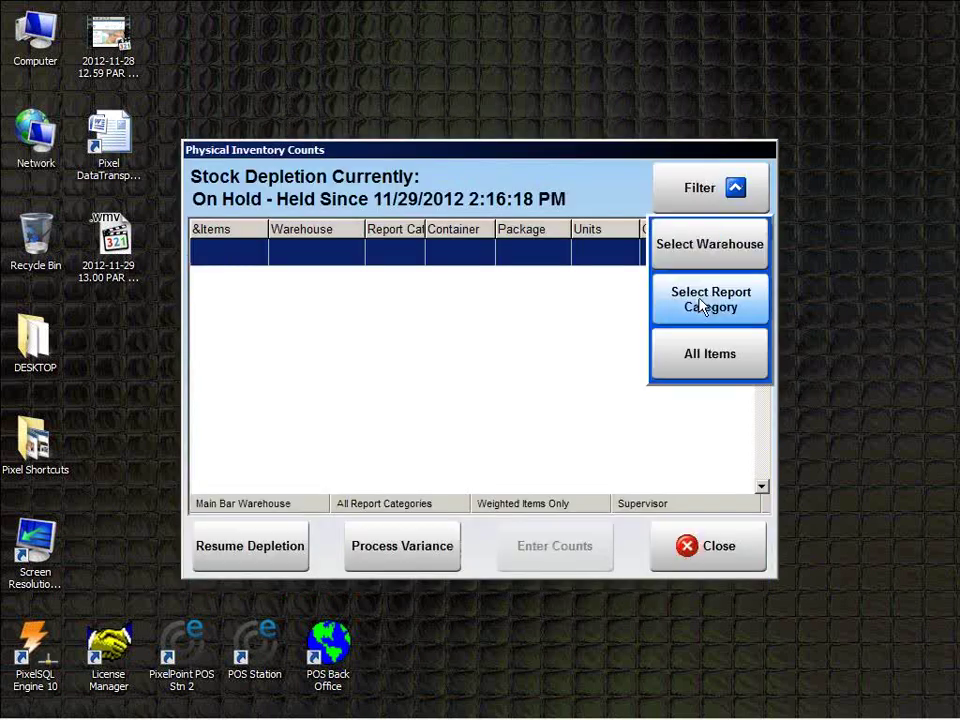
pyautogui.click(701, 536)
pyautogui.click(690, 184)
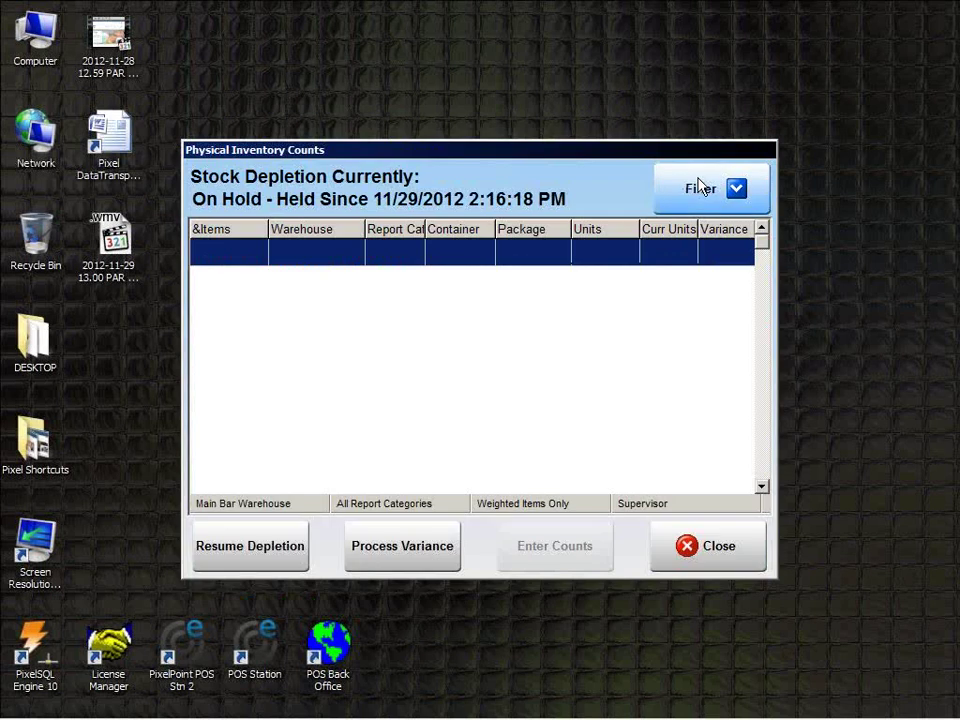
pyautogui.click(703, 246)
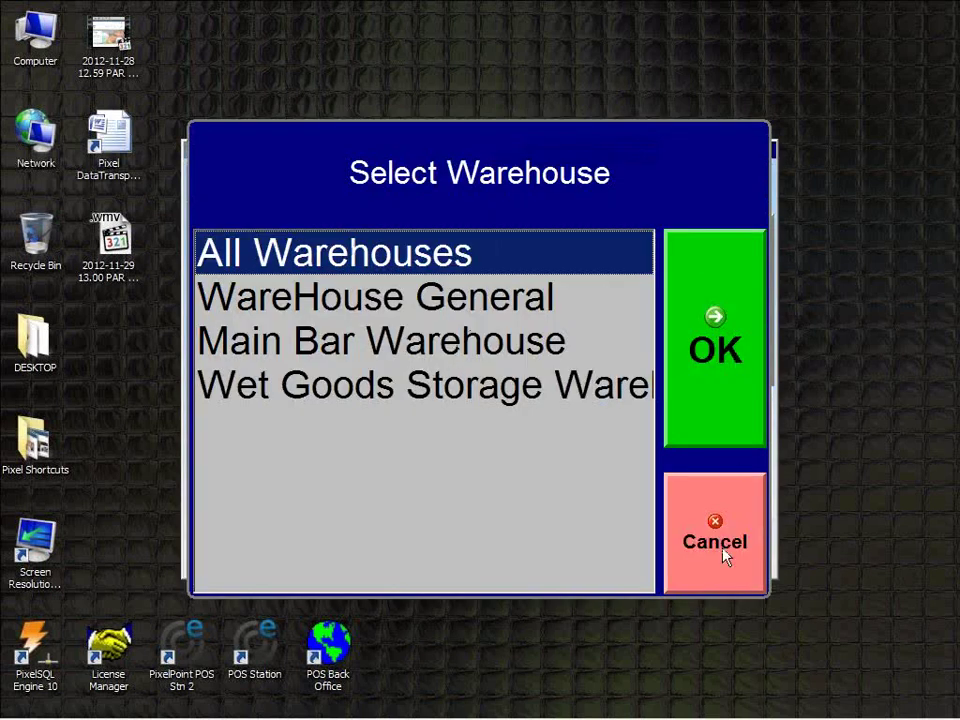
pyautogui.click(668, 550)
# Reset the physical counts filter to show all items in all warehouses.
pyautogui.click(712, 192)
pyautogui.click(709, 358)
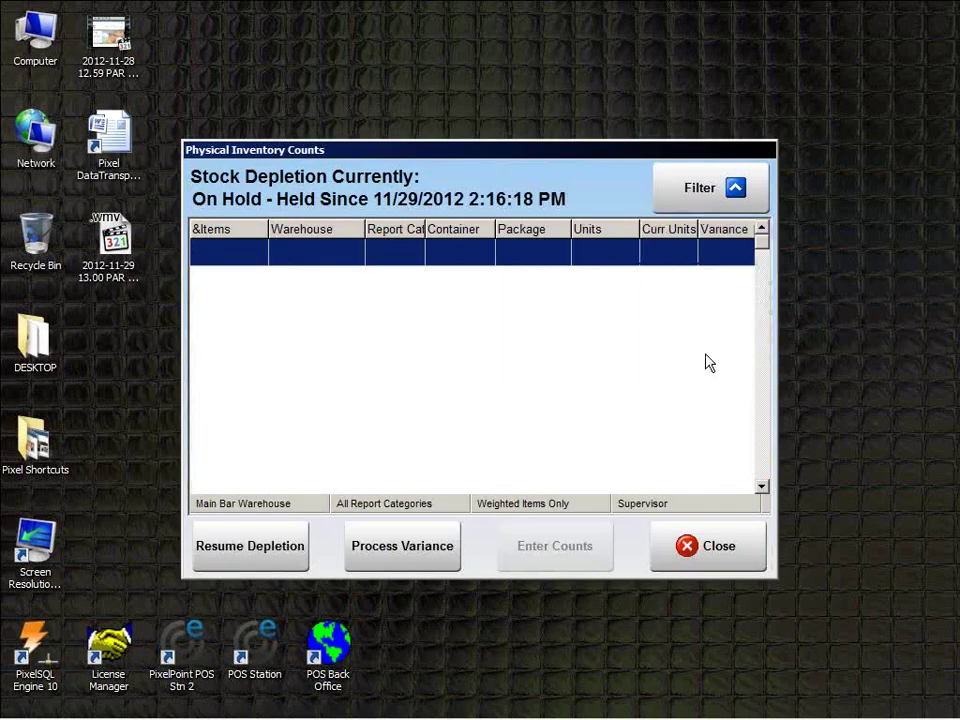
pyautogui.click(701, 189)
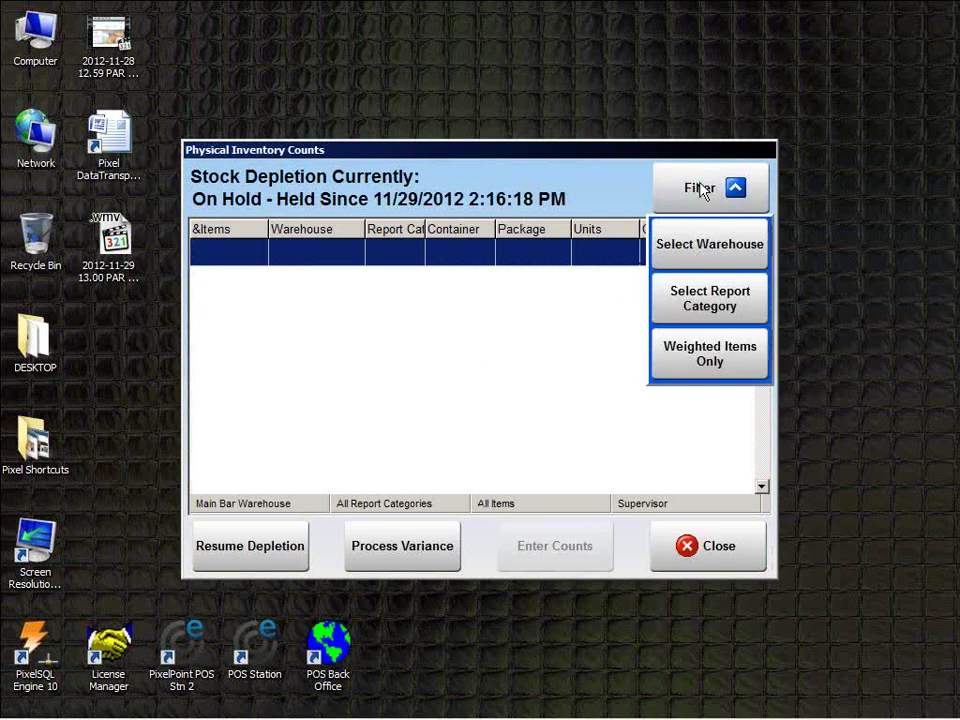
pyautogui.click(703, 249)
pyautogui.click(695, 291)
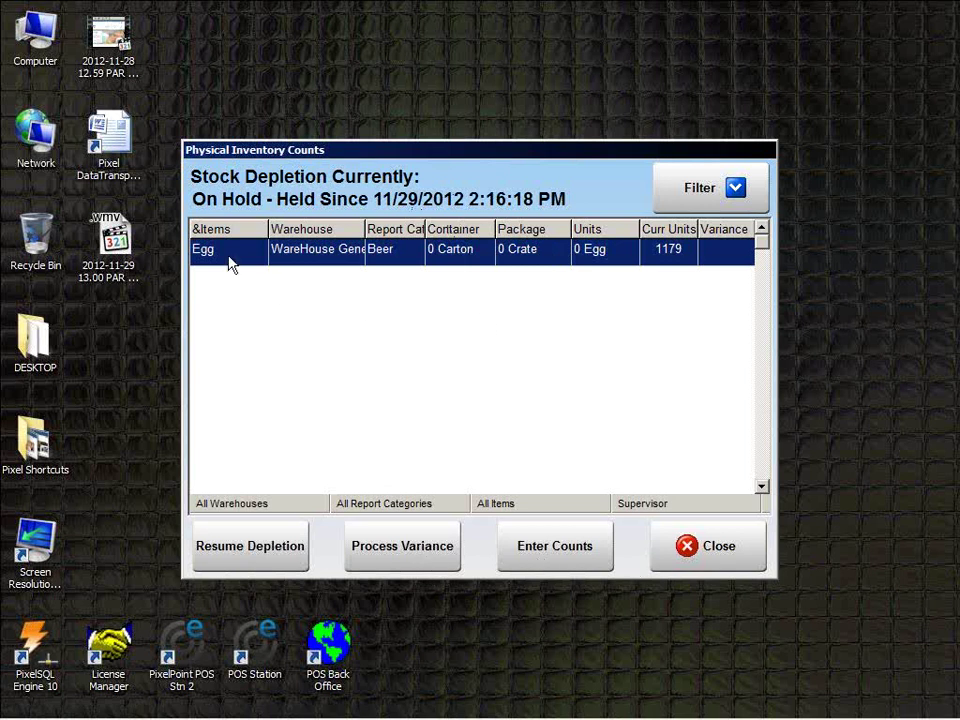
# Enter the egg's physical counts in WareHouse General as 4 crates, 1 carton and 5 eggs.
pyautogui.click(563, 561)
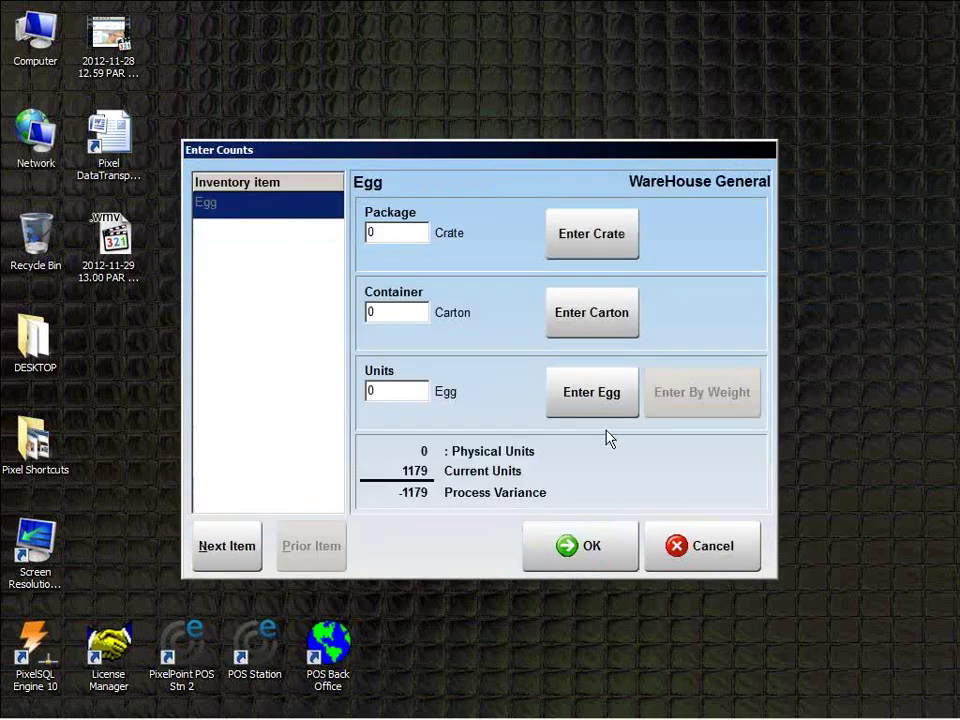
pyautogui.click(392, 233)
pyautogui.write('4')
pyautogui.click(385, 313)
pyautogui.write('1')
pyautogui.click(393, 391)
pyautogui.write('5')
pyautogui.click(591, 250)
pyautogui.click(601, 327)
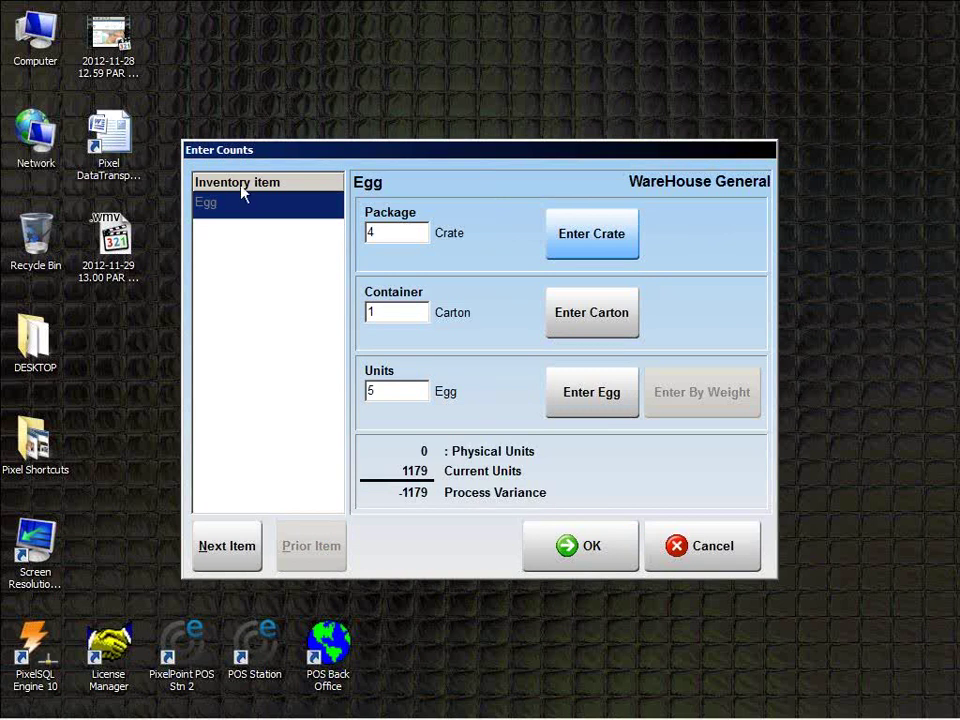
pyautogui.click(589, 561)
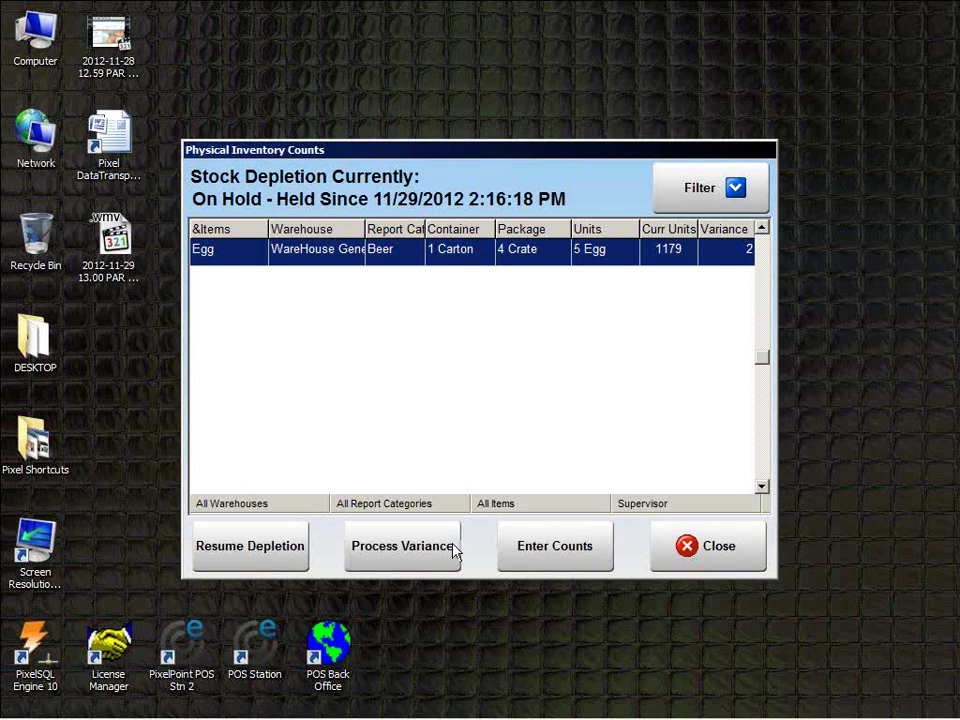
# Process the egg's count variance, confirm the stock take, and close Physical Inventory Counts.
pyautogui.click(427, 560)
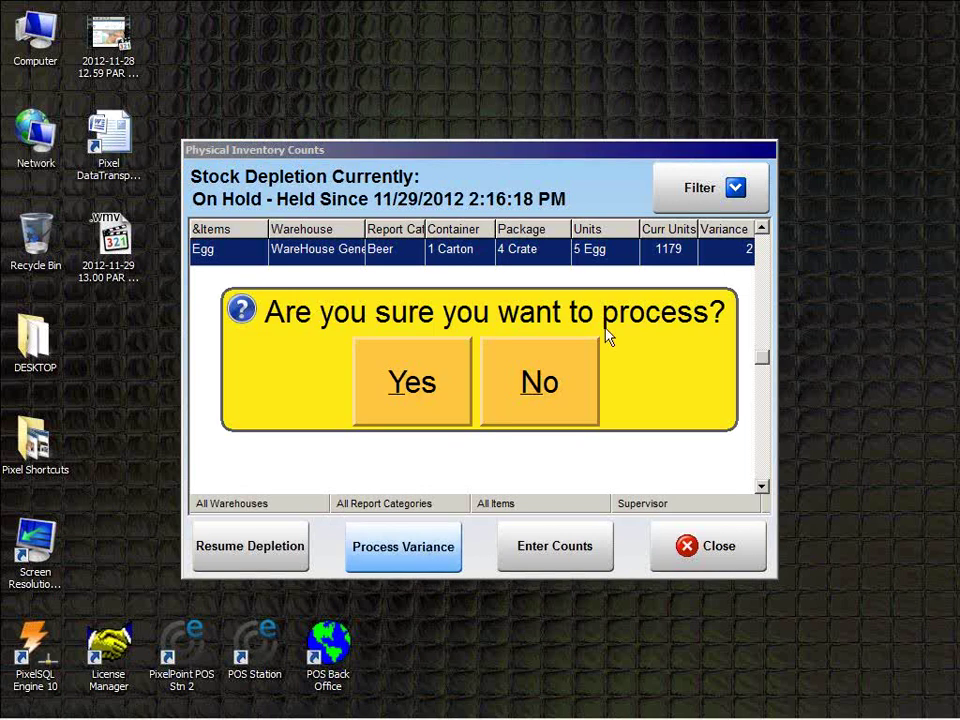
pyautogui.click(430, 386)
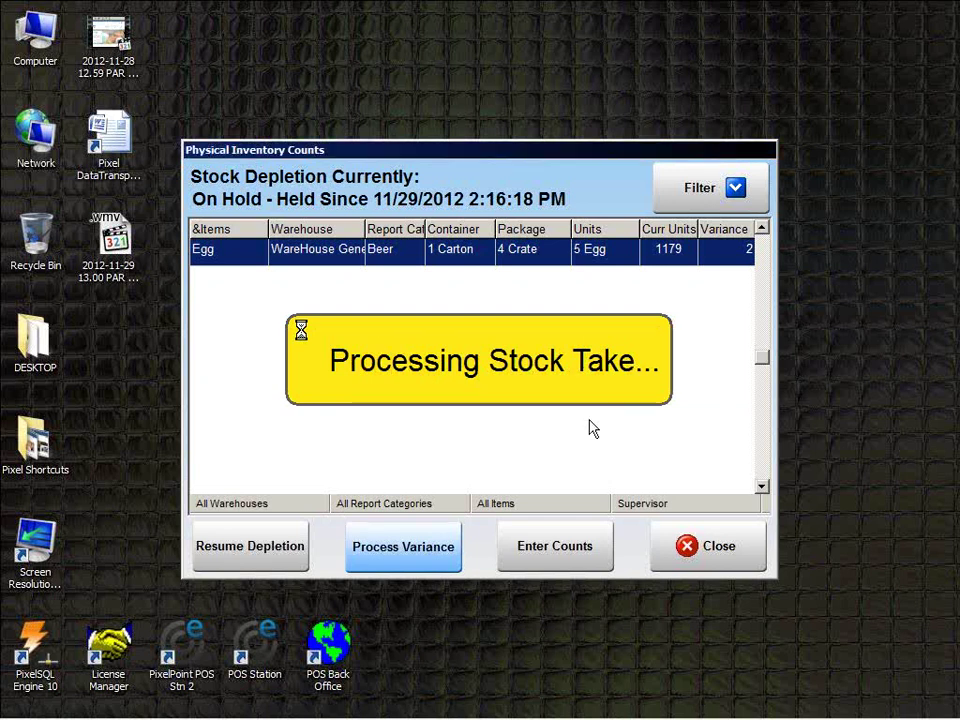
pyautogui.click(478, 403)
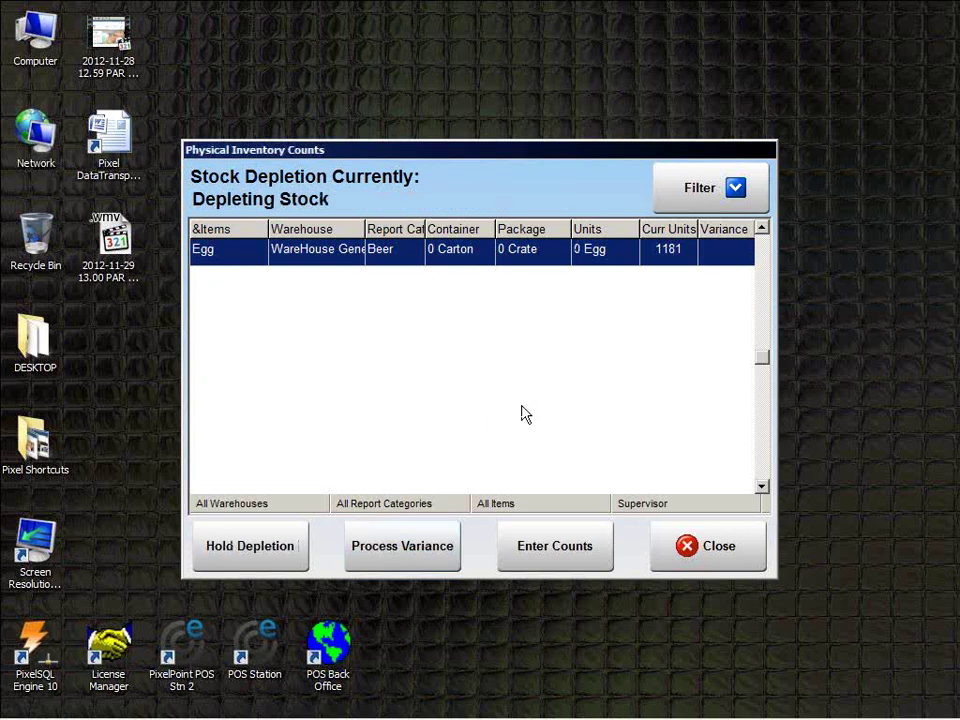
pyautogui.click(705, 543)
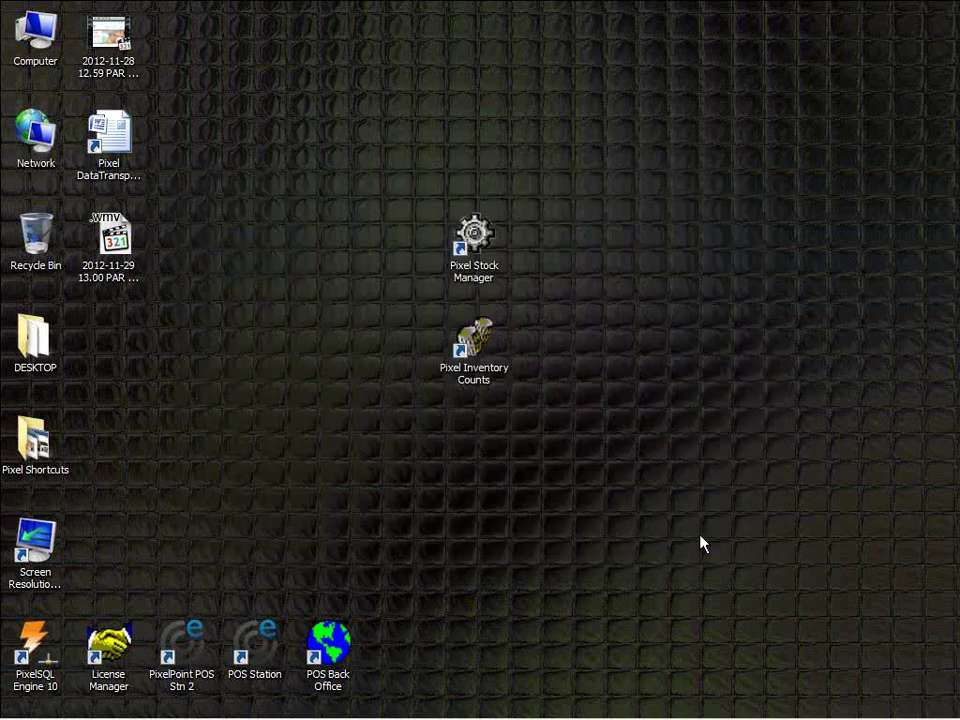
# Open PixelPoint BackOffice, log in with the employee code, and postpone the database backup.
pyautogui.click(488, 388)
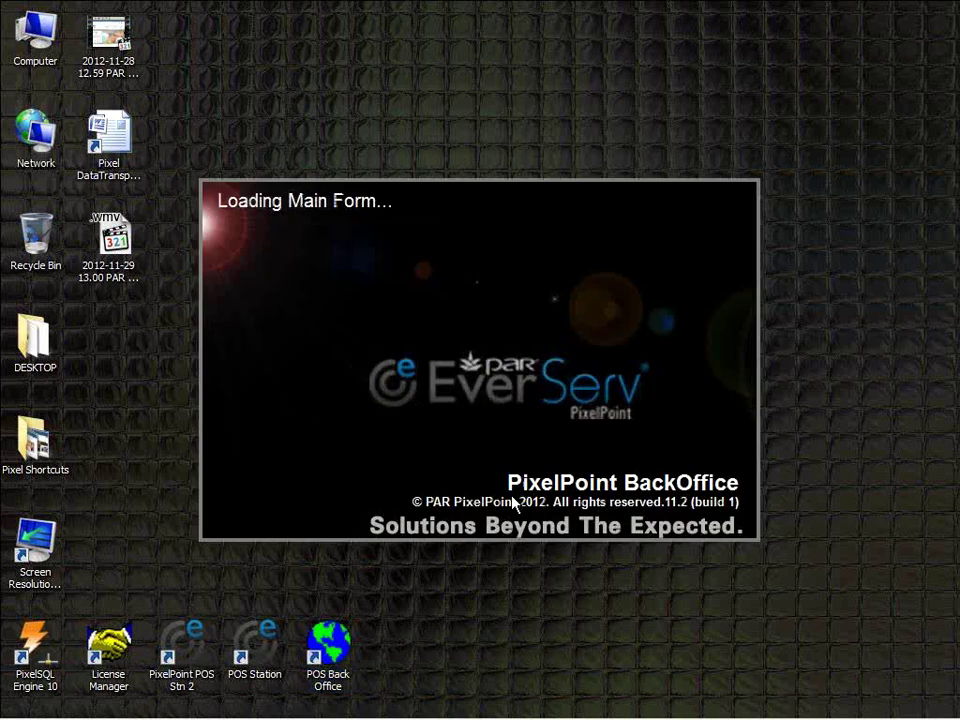
pyautogui.click(600, 380)
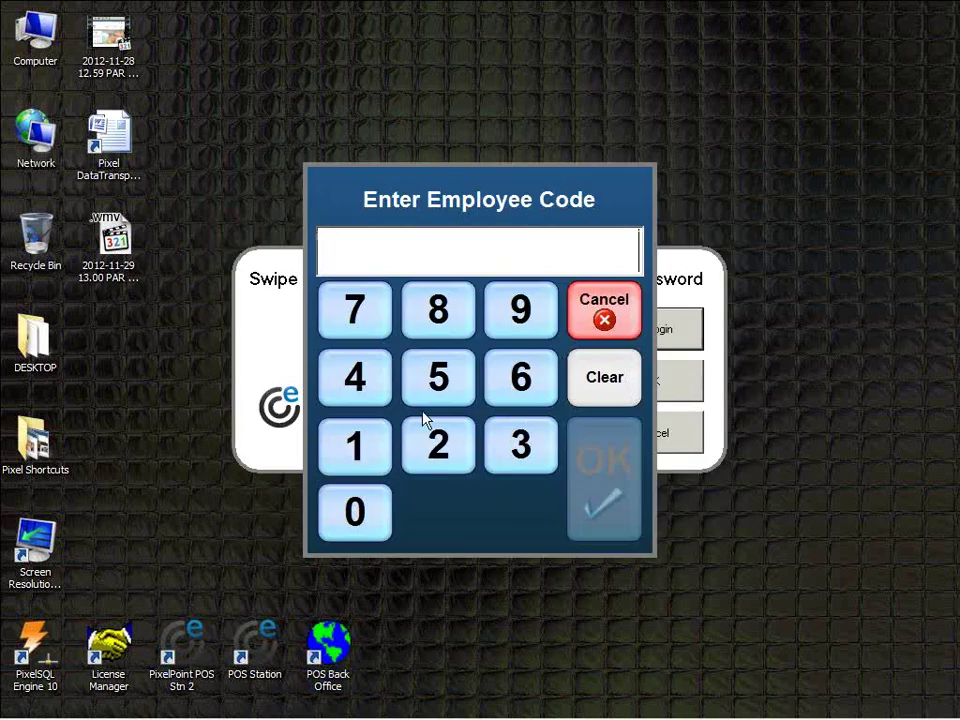
pyautogui.click(358, 447)
pyautogui.doubleClick(358, 515)
pyautogui.click(606, 515)
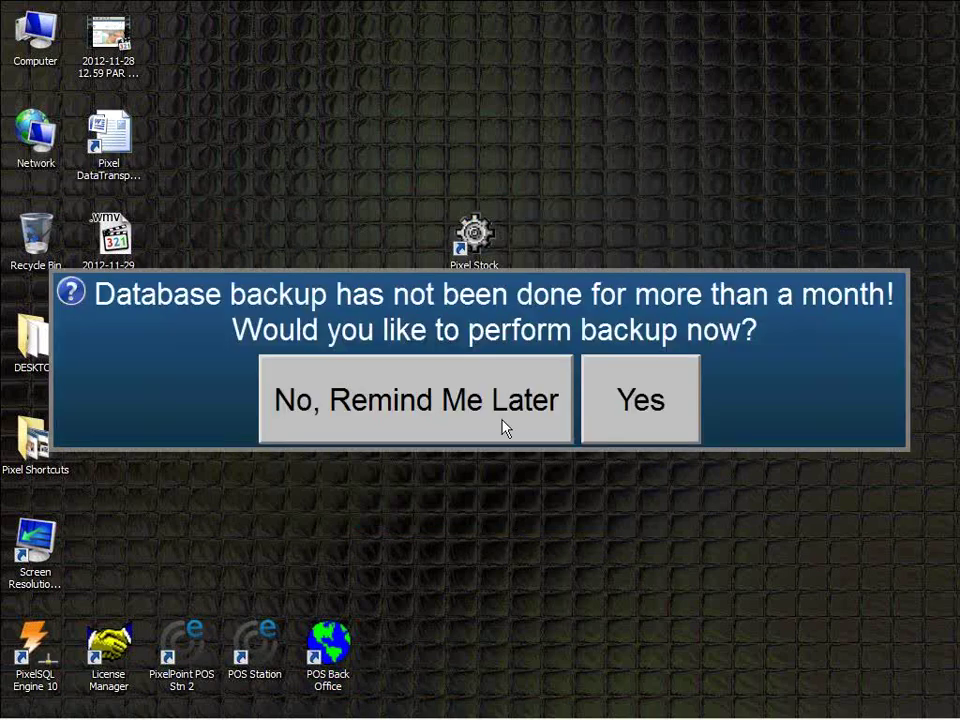
pyautogui.click(505, 422)
# Start a new function in the empty Manager menu slot beside Show Delivery Status Form in POS Functions Setup.
pyautogui.click(440, 27)
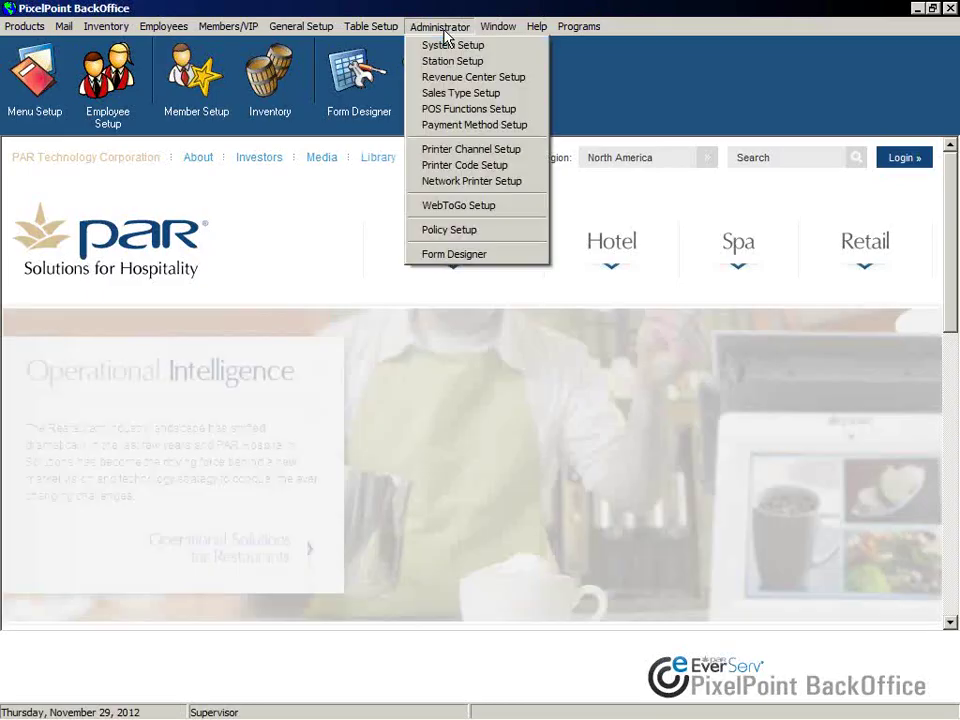
pyautogui.click(425, 115)
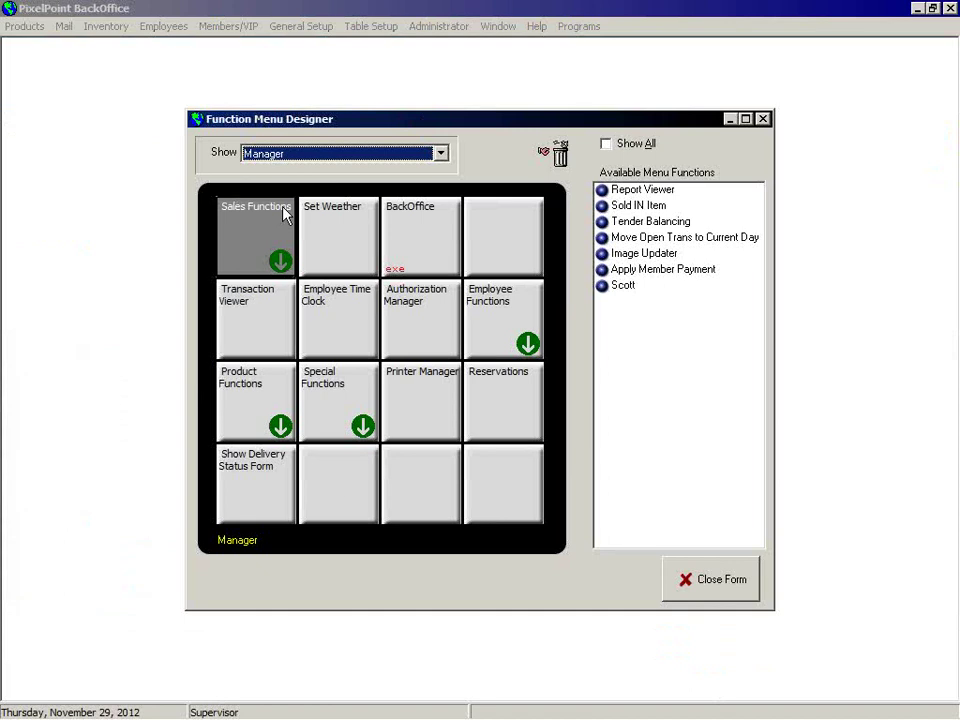
pyautogui.click(342, 472)
pyautogui.rightClick(342, 488)
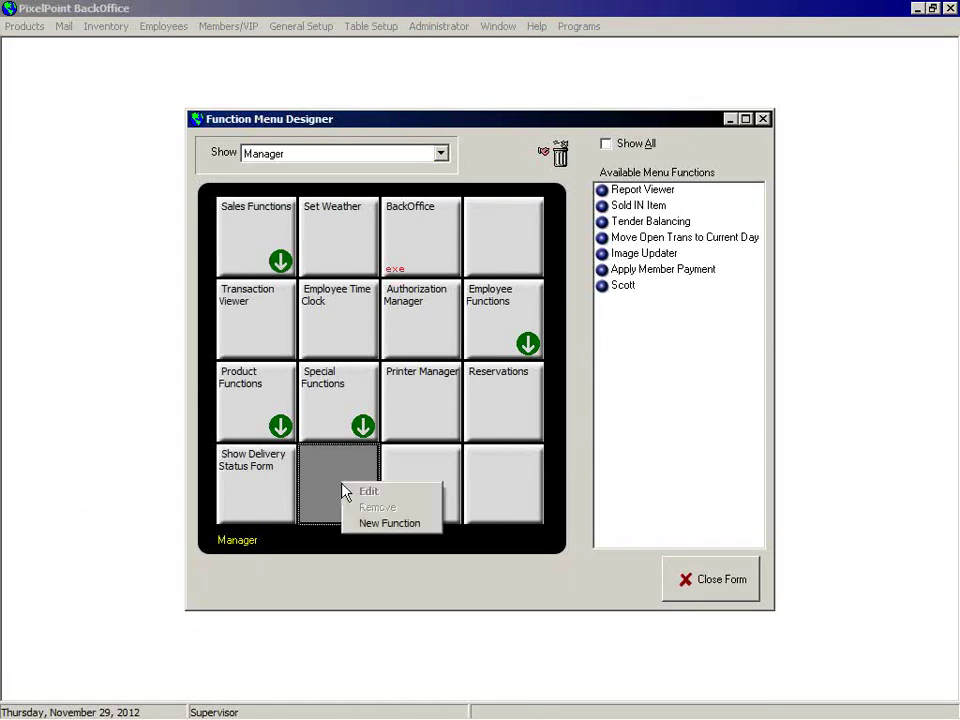
pyautogui.click(358, 524)
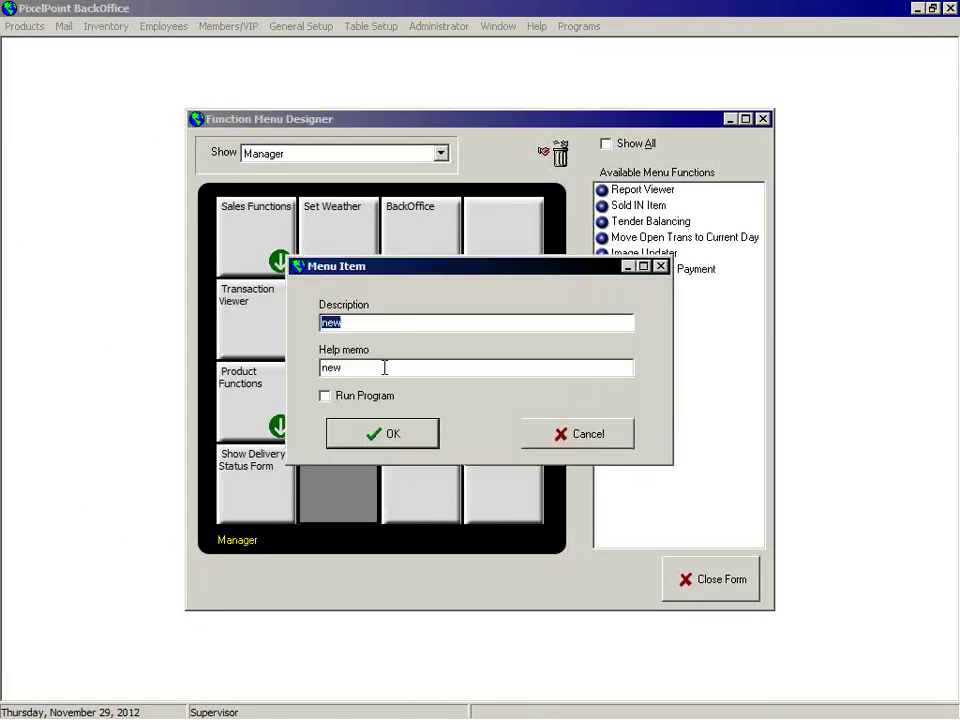
# Enable Run Program for the new function, browse for its executable, and discard the function.
pyautogui.click(343, 396)
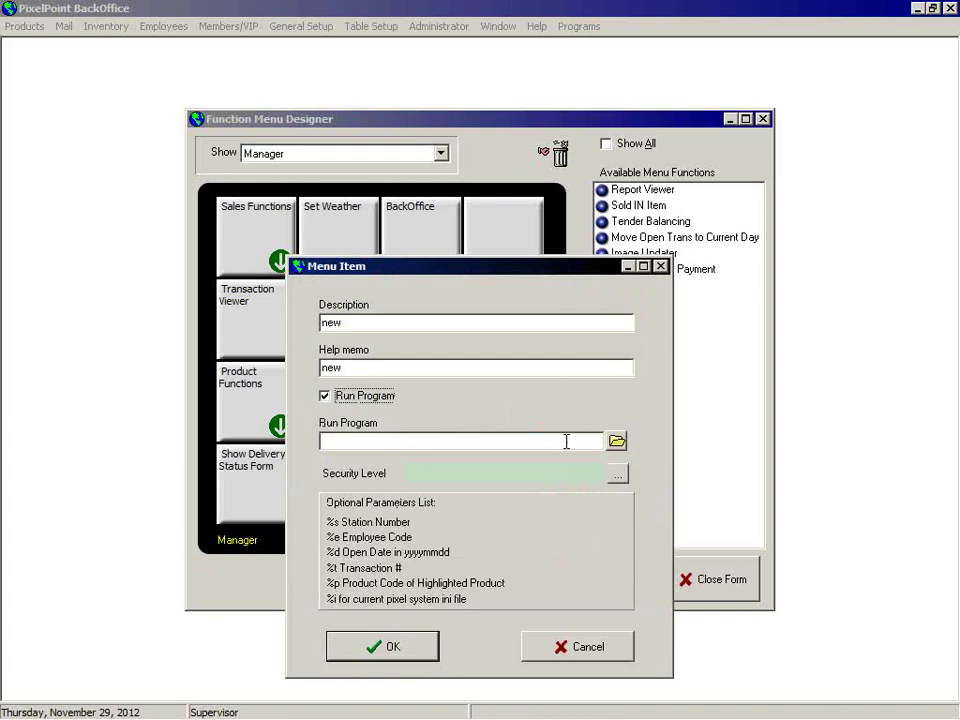
pyautogui.click(616, 441)
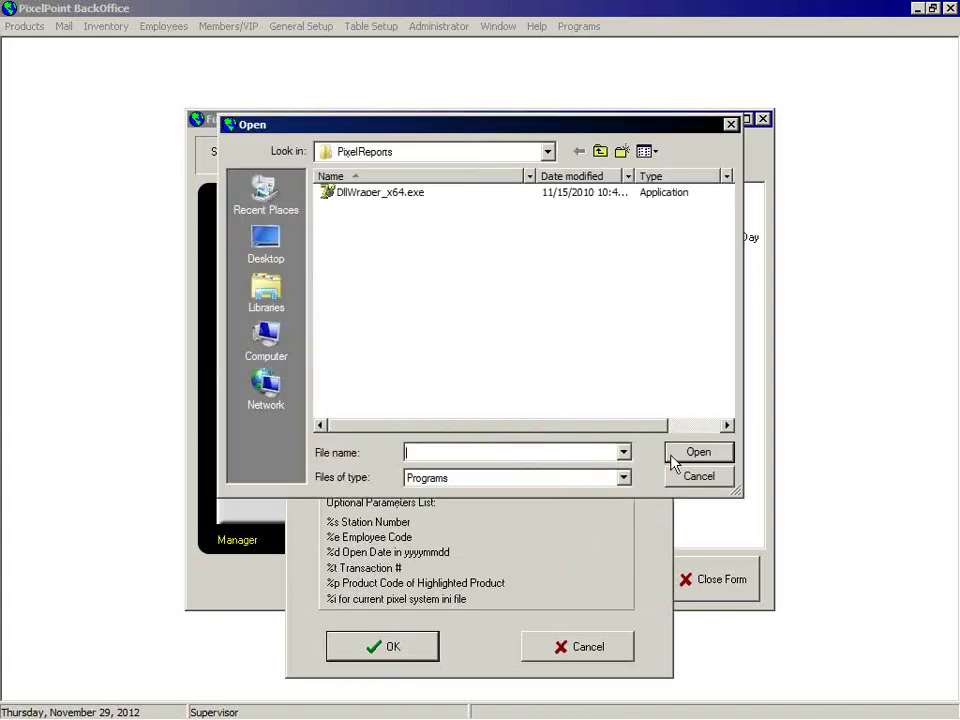
pyautogui.click(716, 478)
pyautogui.click(575, 648)
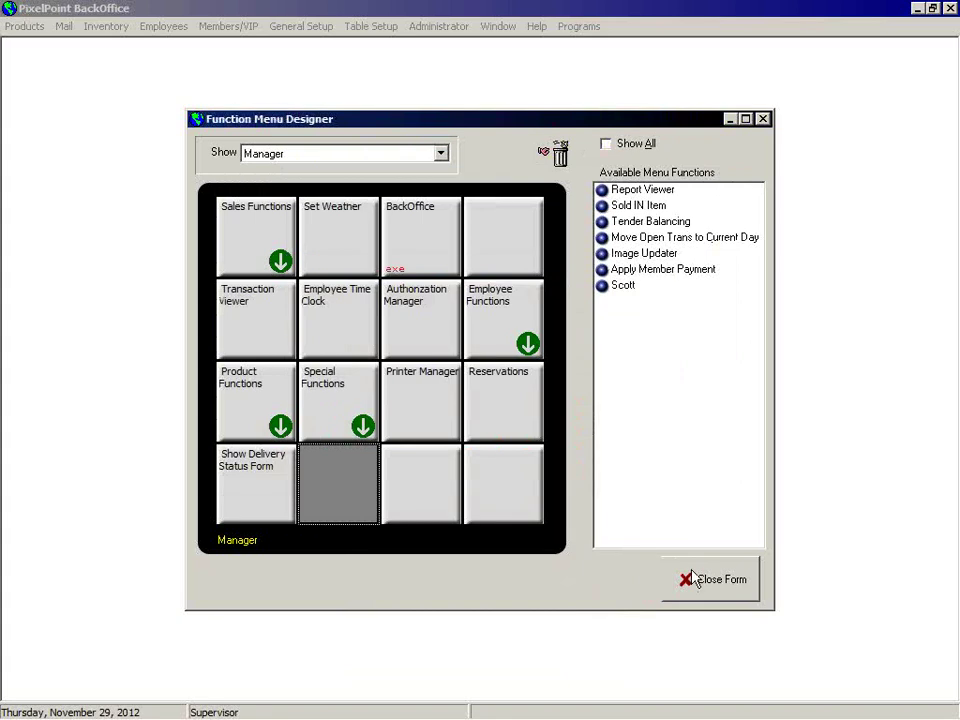
pyautogui.click(697, 580)
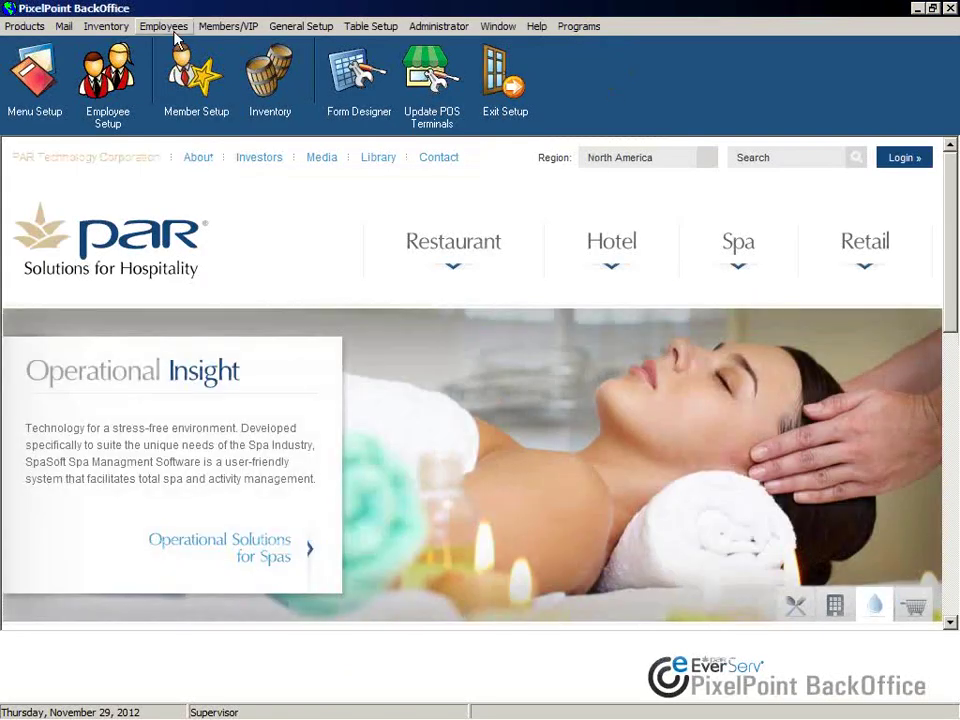
# Open the Inventory Manager and start a new stock transfer.
pyautogui.click(105, 27)
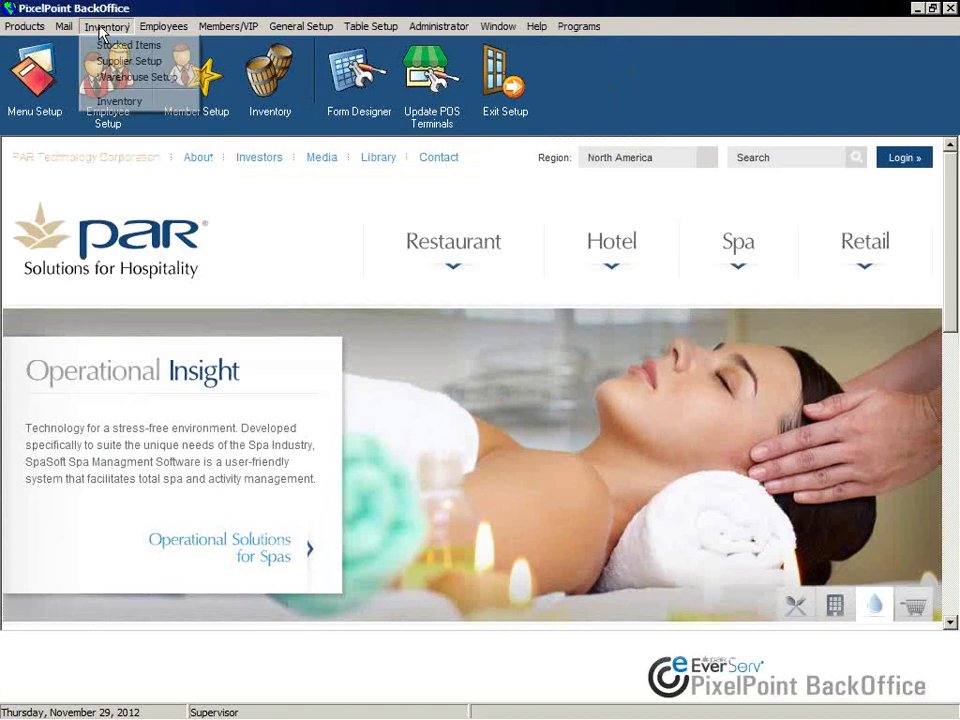
pyautogui.click(108, 101)
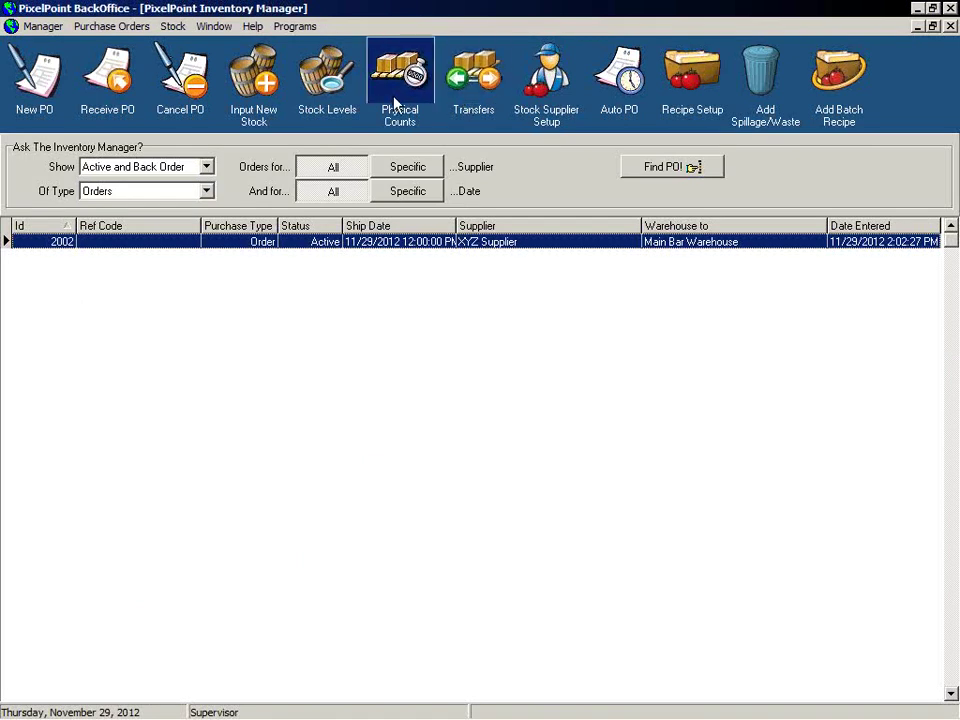
pyautogui.click(474, 90)
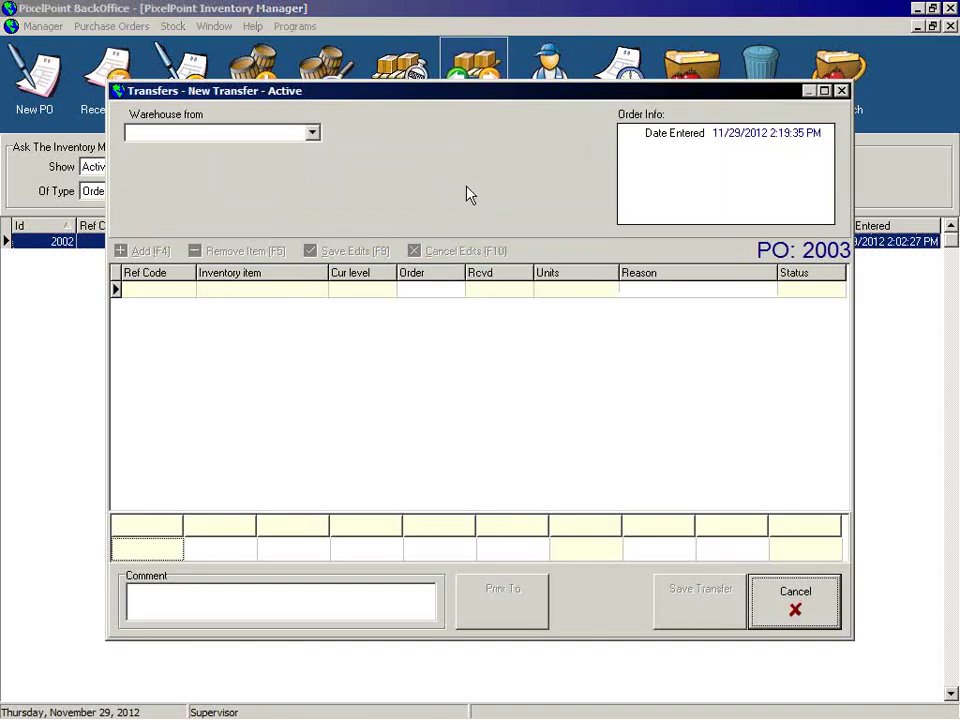
# Set the transfer from Main Bar Warehouse to WareHouse General and try to add an inventory item.
pyautogui.click(312, 132)
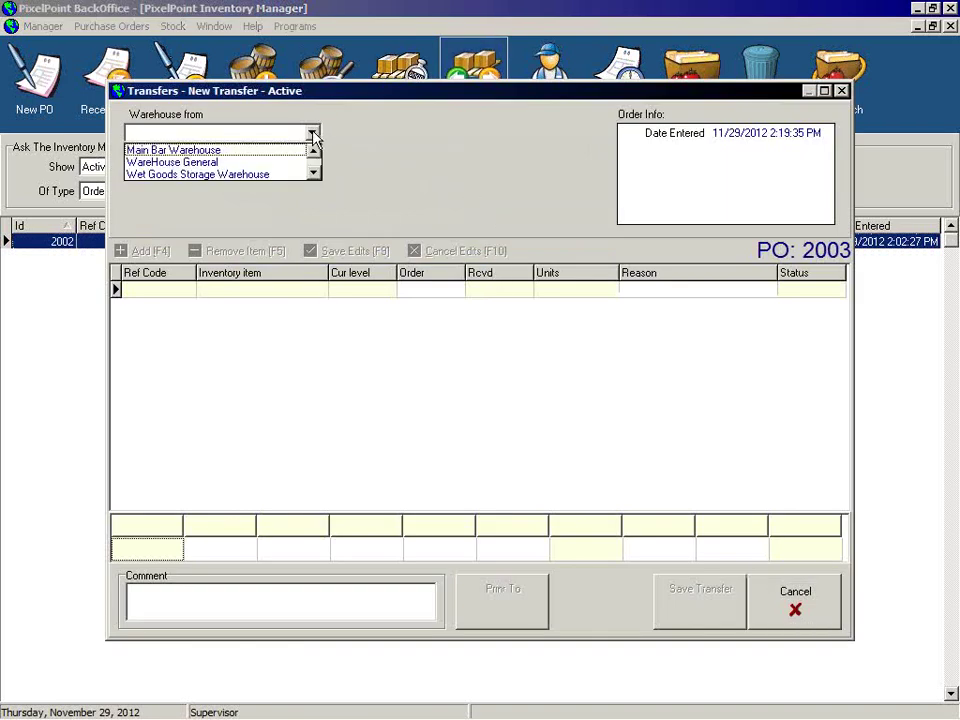
pyautogui.click(212, 151)
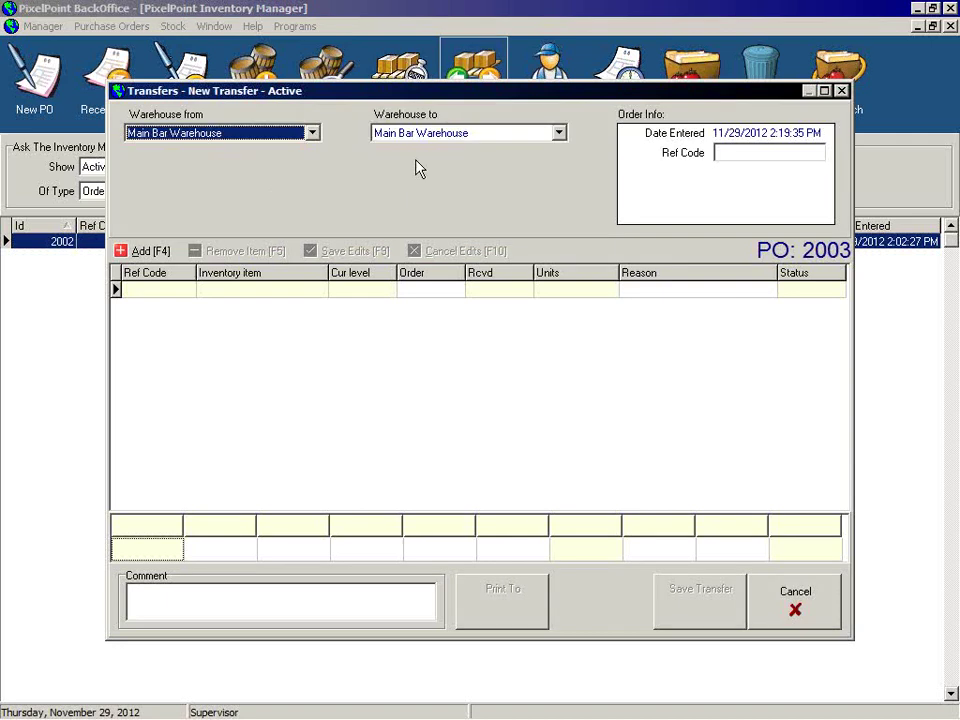
pyautogui.click(558, 134)
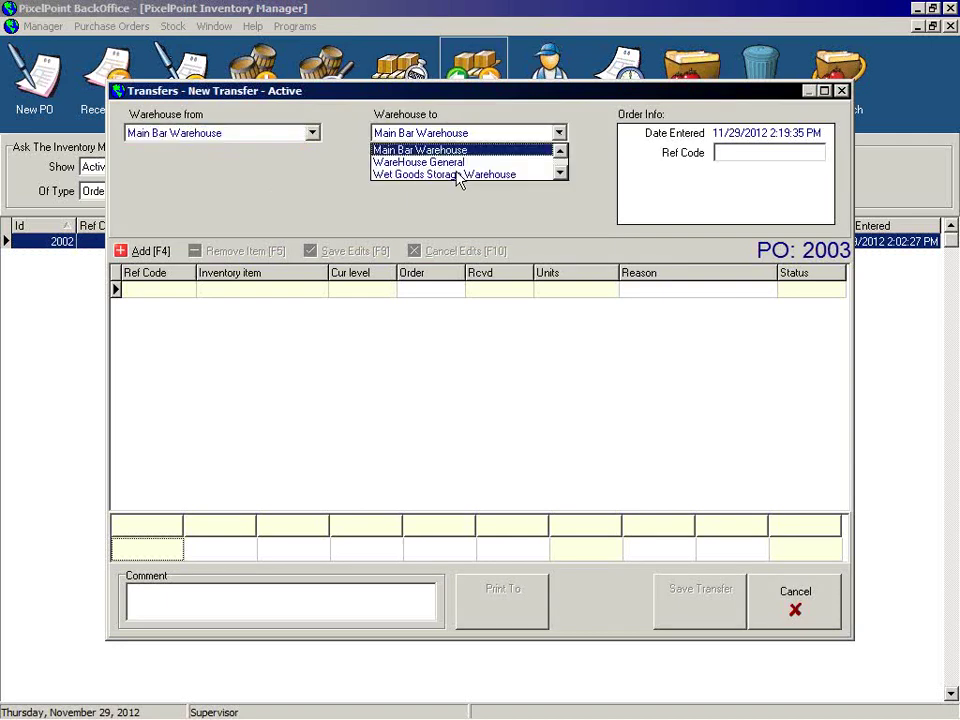
pyautogui.click(452, 162)
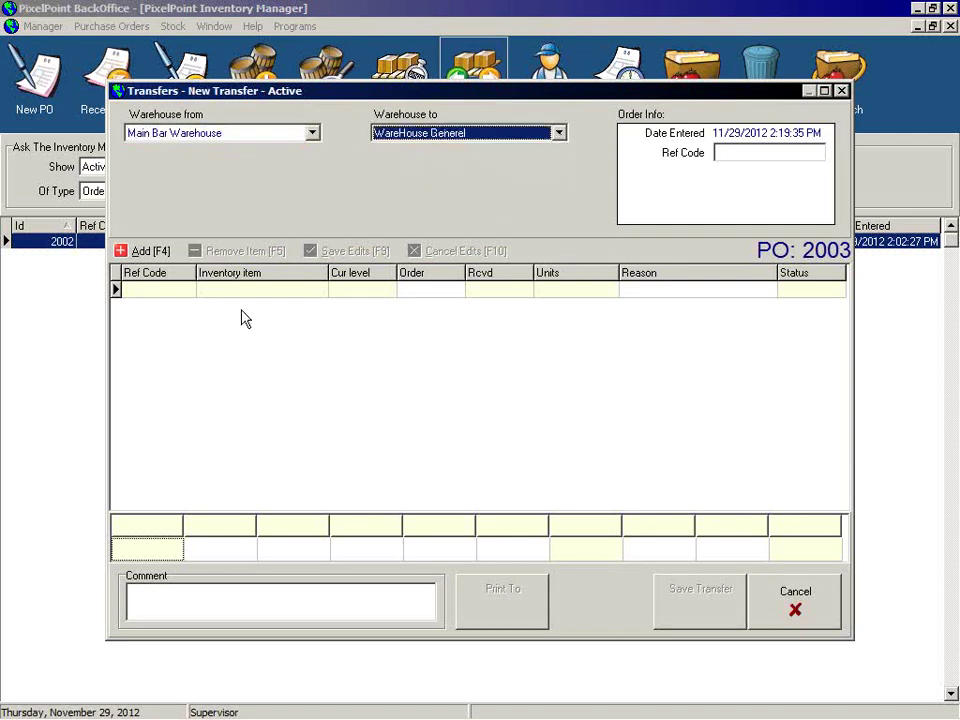
pyautogui.click(150, 251)
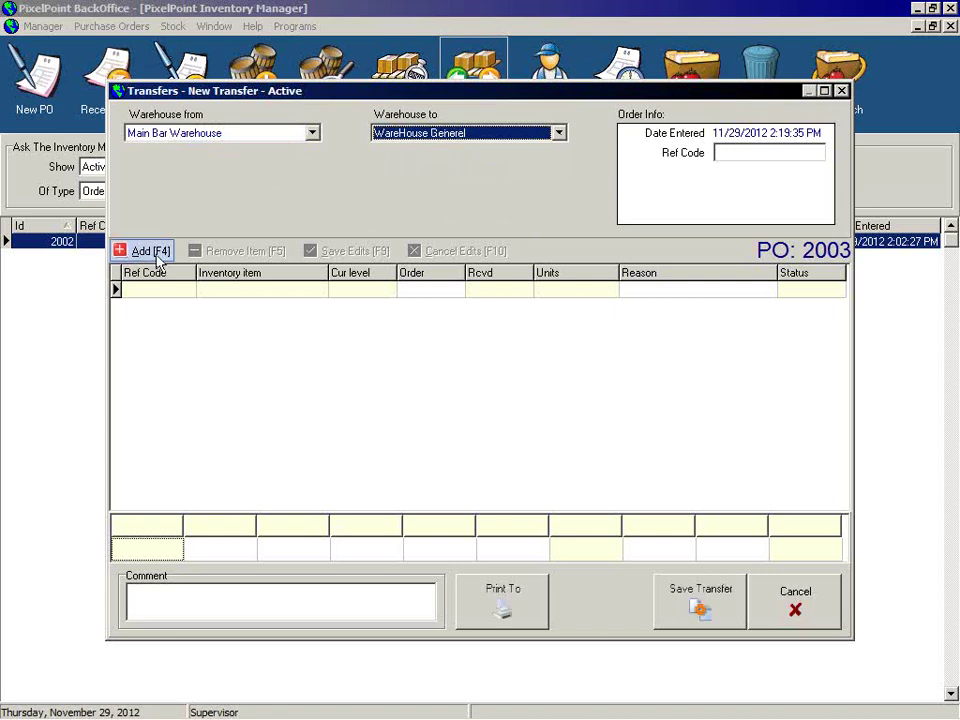
pyautogui.click(707, 588)
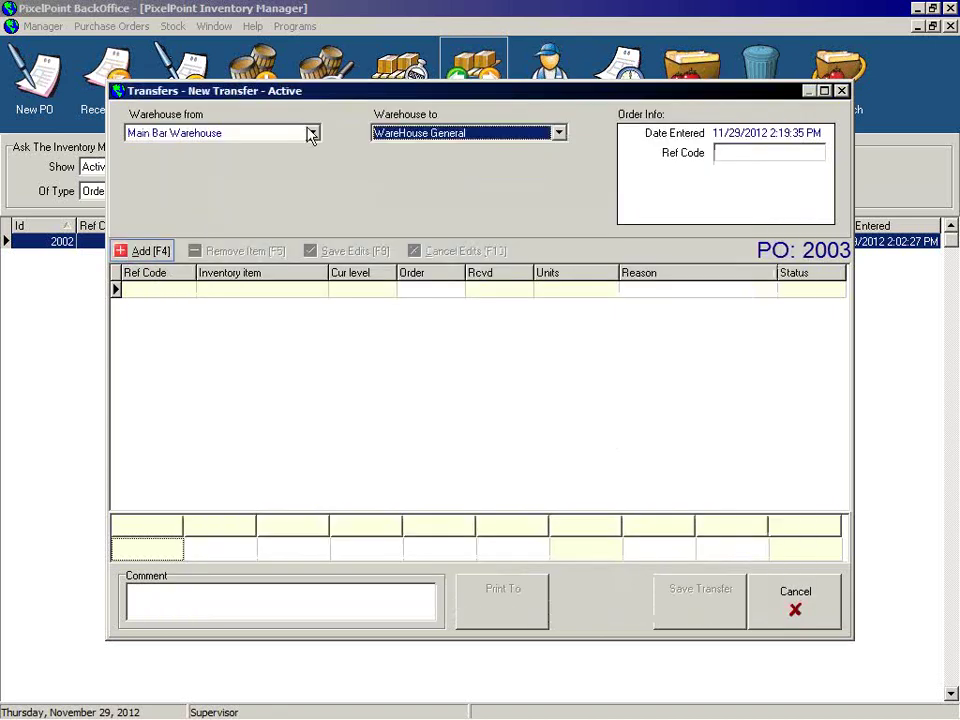
# Swap the transfer's warehouses so it goes from WareHouse General to Main Bar Warehouse.
pyautogui.click(311, 134)
pyautogui.click(239, 163)
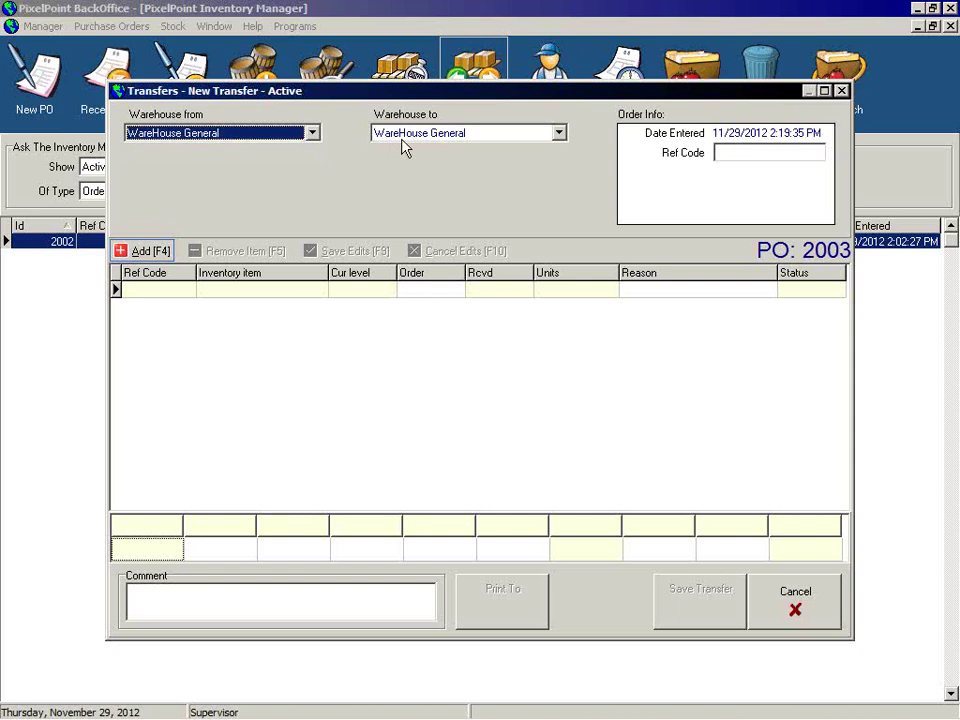
pyautogui.click(405, 134)
pyautogui.click(405, 149)
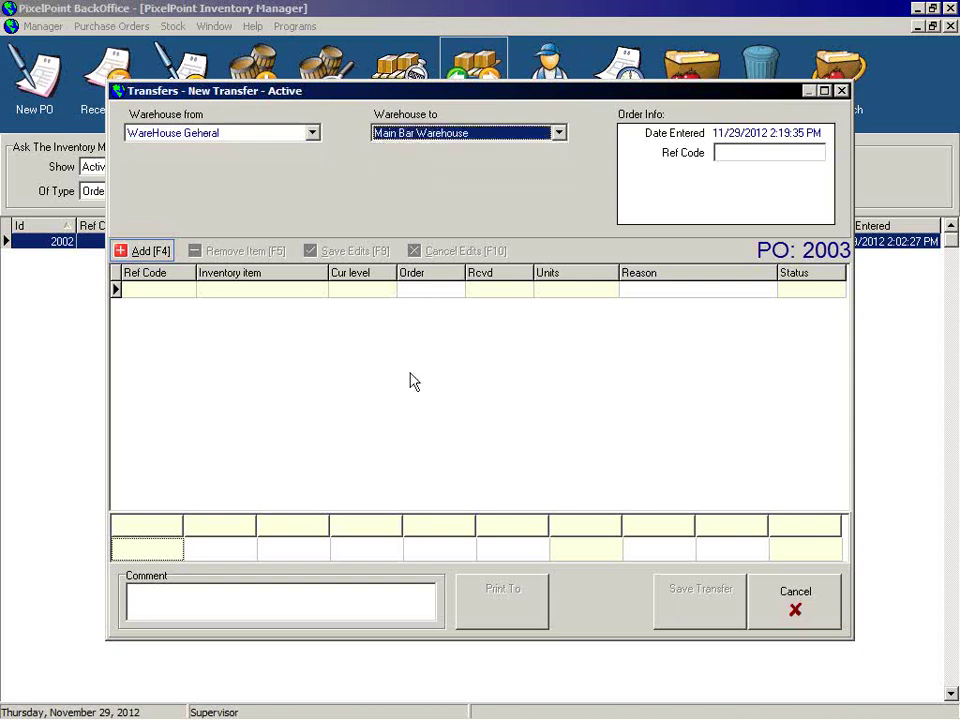
# Add the Egg item to the transfer with a quantity of 1 crate.
pyautogui.click(135, 251)
pyautogui.click(203, 186)
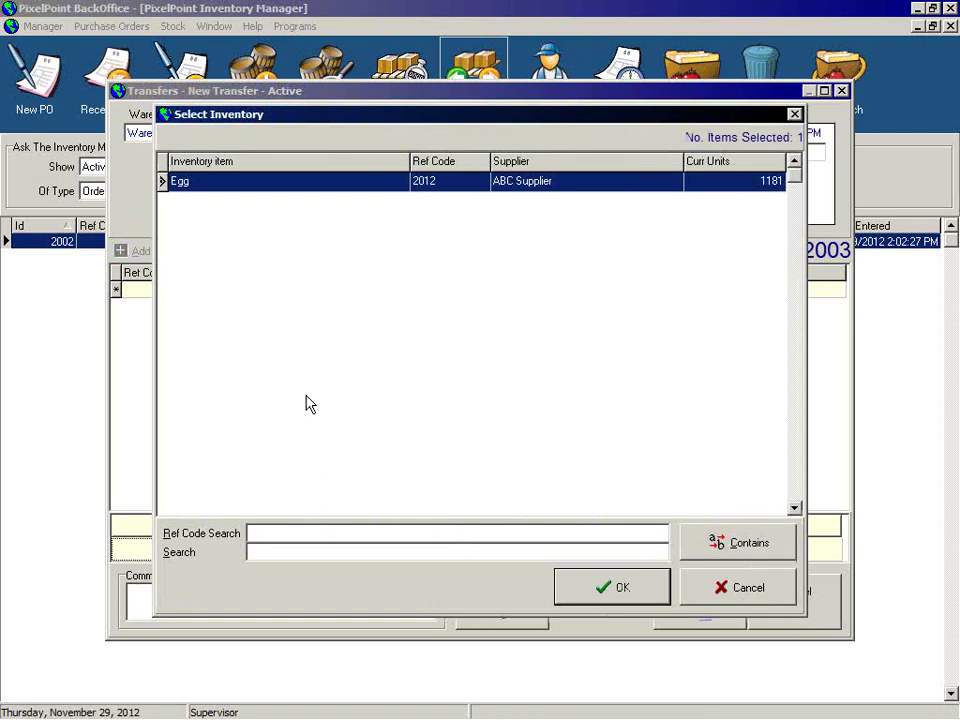
pyautogui.click(572, 583)
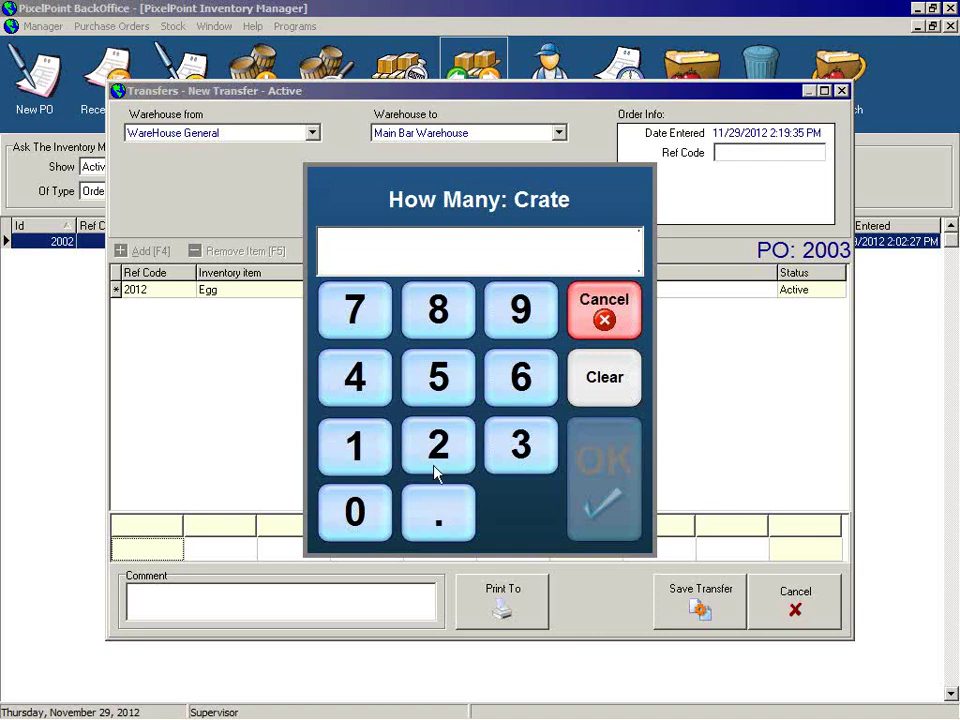
pyautogui.click(366, 456)
pyautogui.click(612, 505)
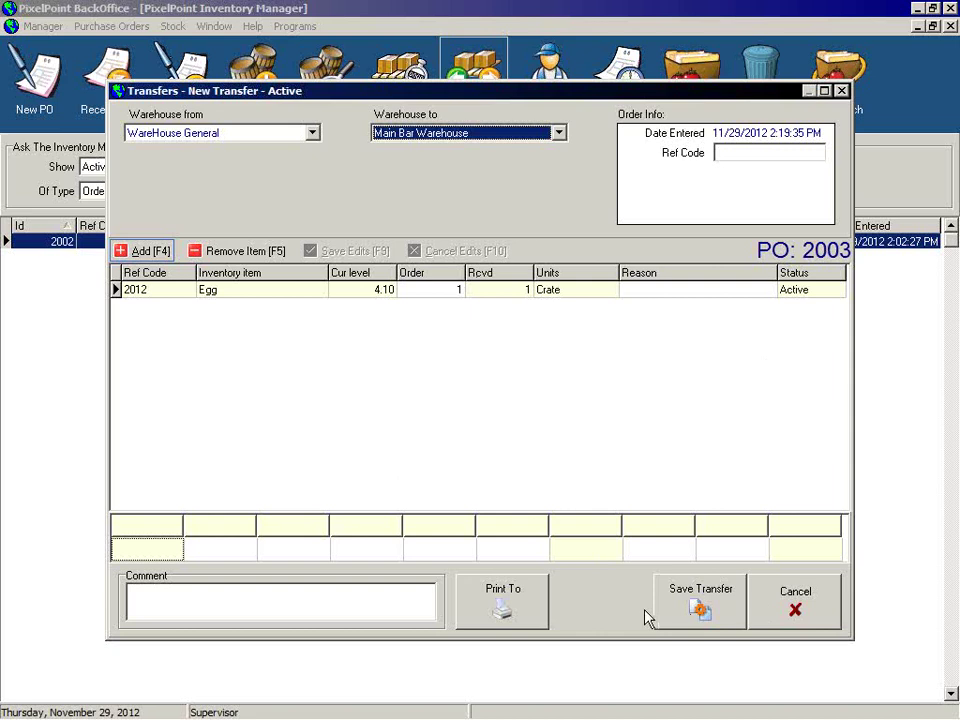
# Preview the printed transfer document and close the print options.
pyautogui.click(497, 607)
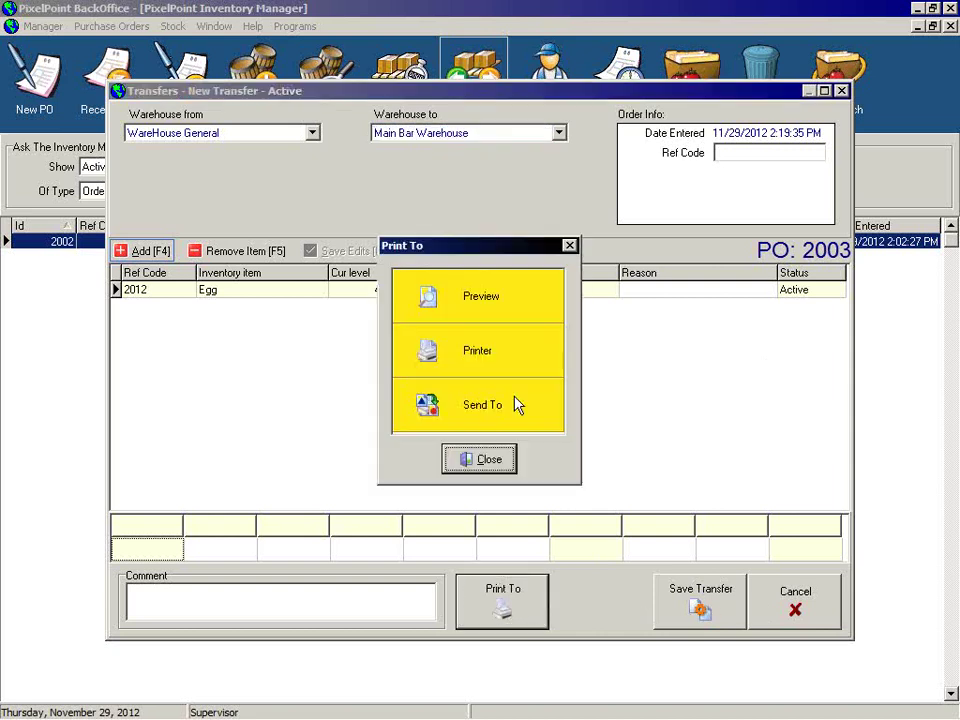
pyautogui.click(480, 308)
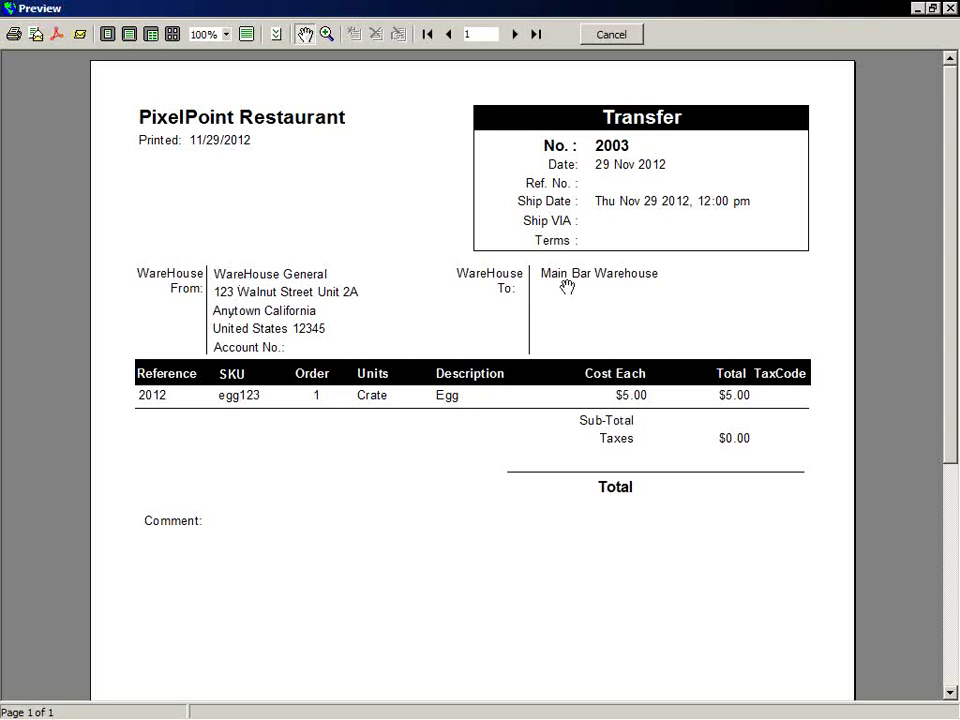
pyautogui.click(614, 34)
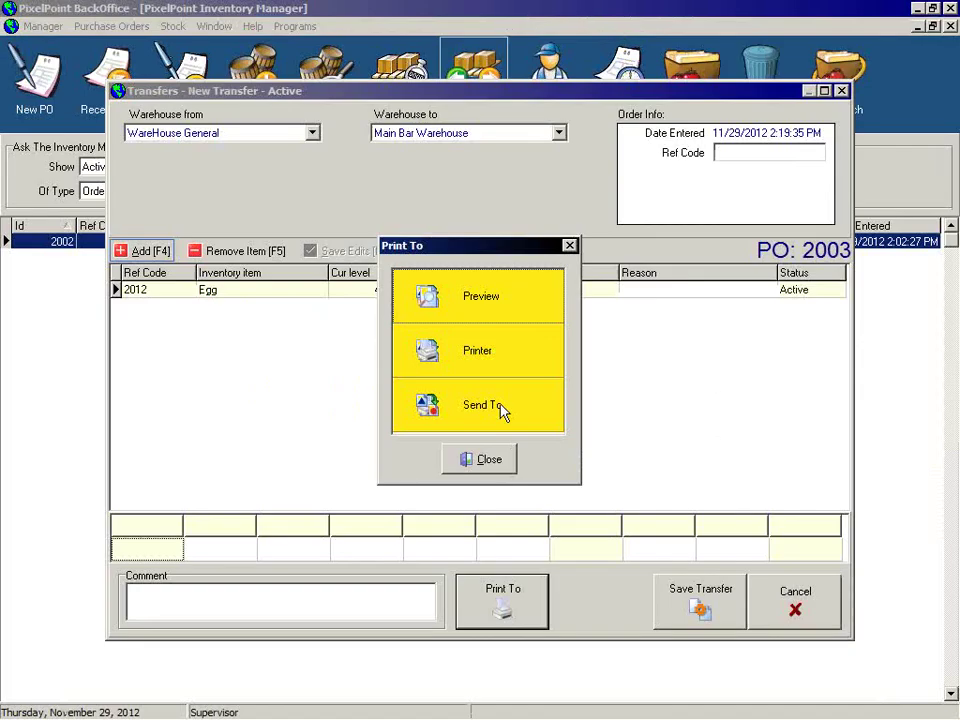
pyautogui.click(488, 464)
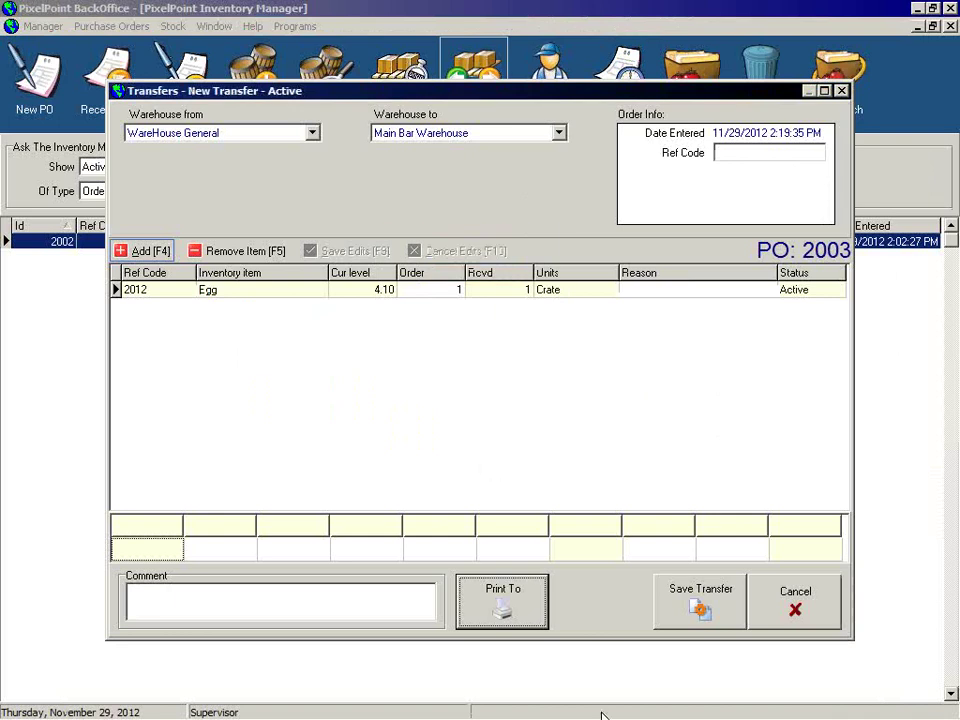
# Try to save the transfer without processing it into inventory, attempt the save again, and cancel the transfer's changes.
pyautogui.click(707, 625)
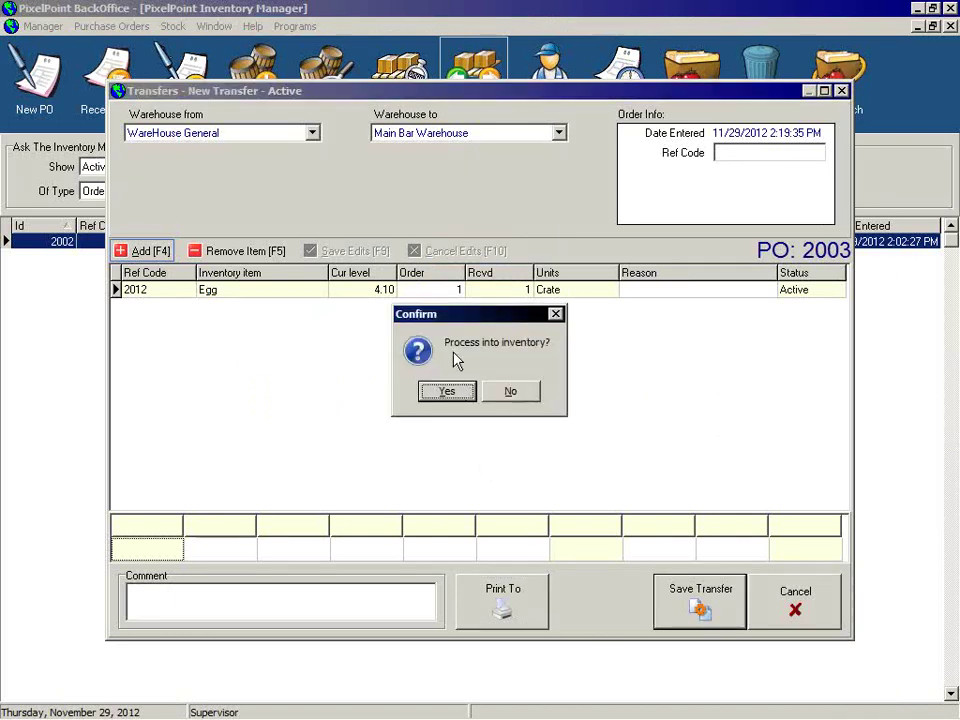
pyautogui.click(507, 392)
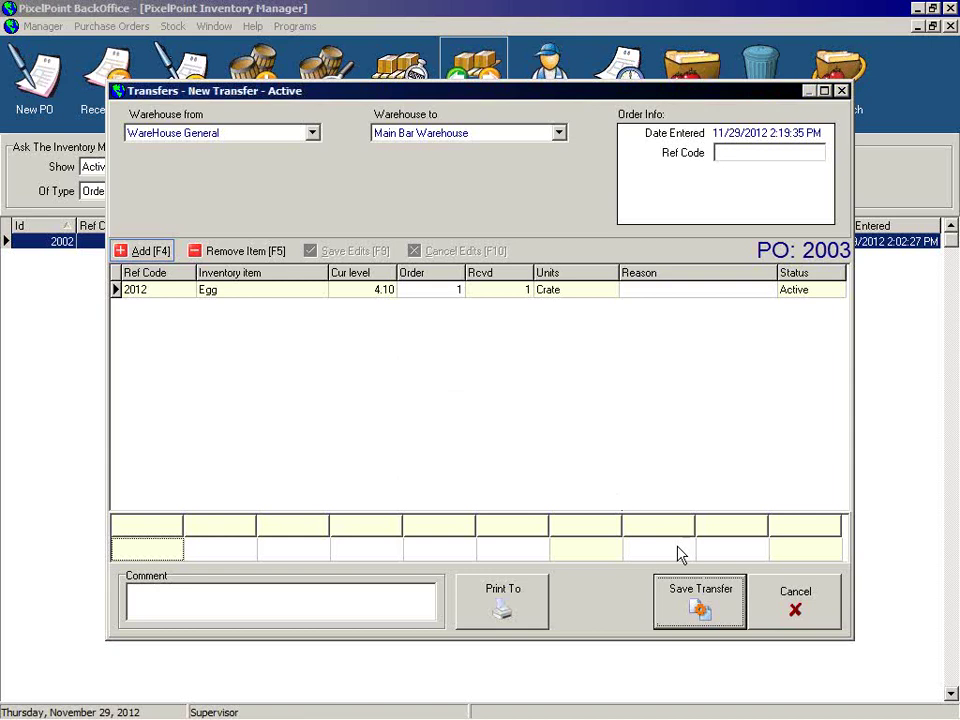
pyautogui.click(708, 608)
pyautogui.click(471, 397)
pyautogui.click(800, 608)
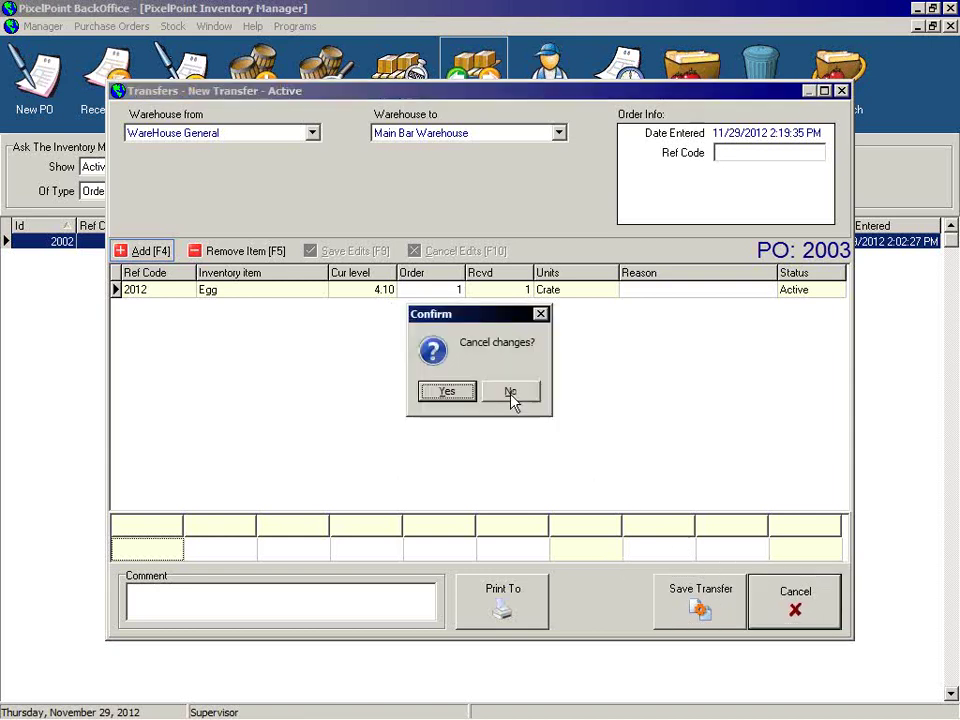
pyautogui.click(465, 393)
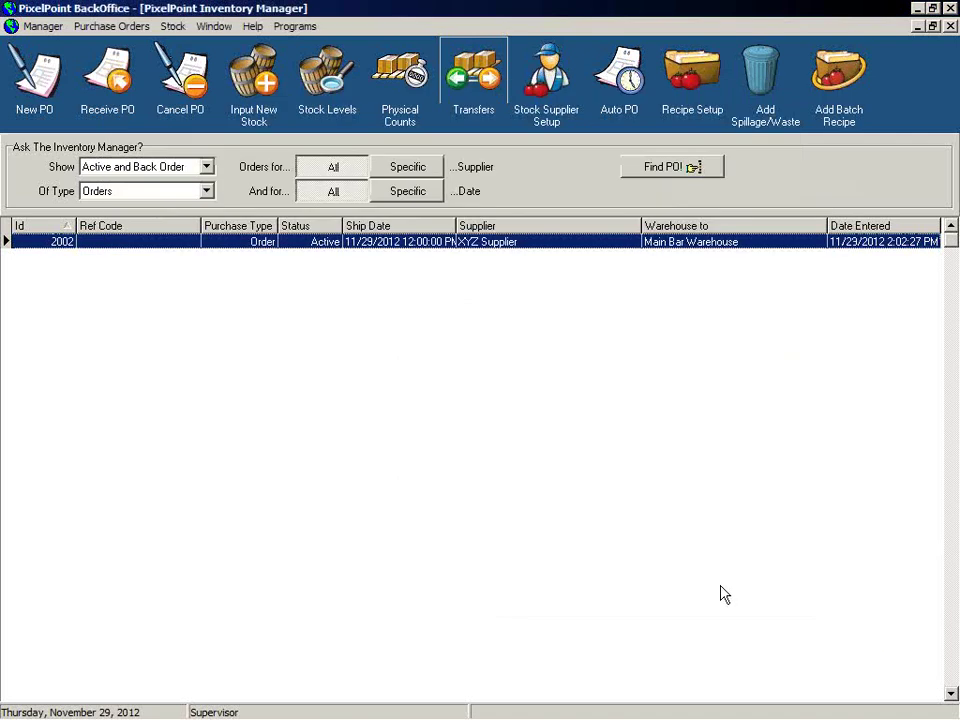
# Filter the order list to show only records of type Transfers, keeping the Active and Back Order status.
pyautogui.click(172, 167)
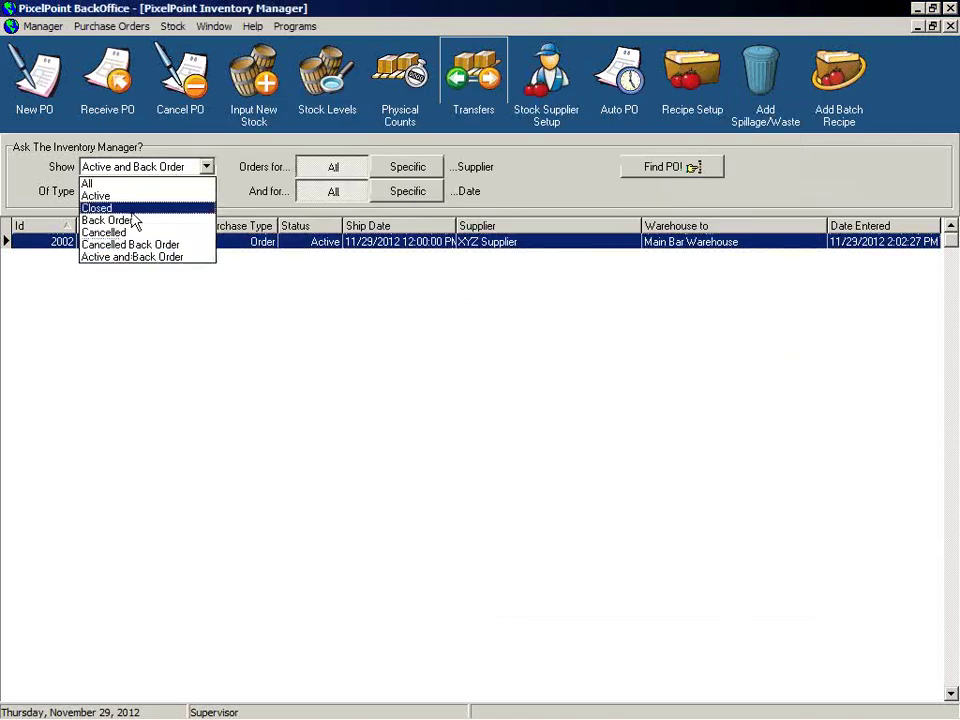
pyautogui.click(242, 363)
pyautogui.click(162, 190)
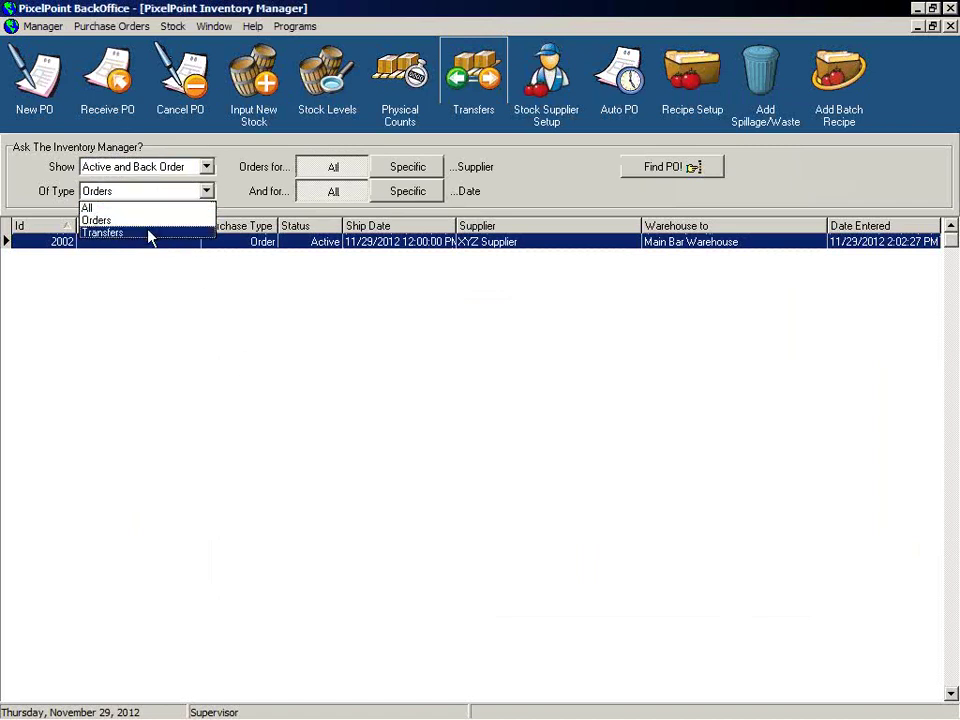
pyautogui.click(148, 234)
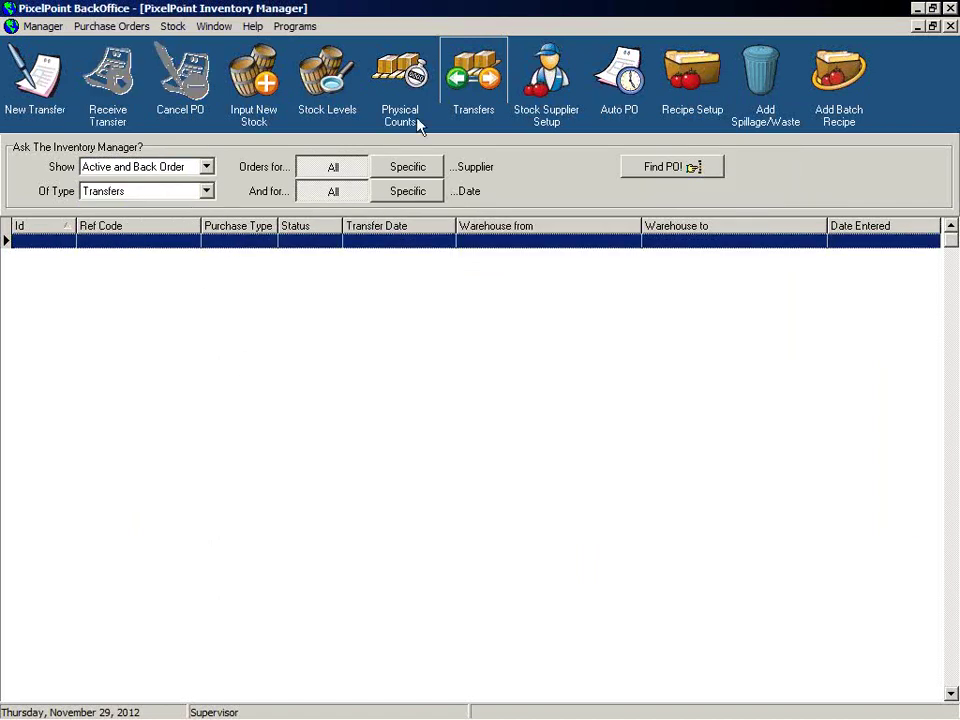
# Start a new transfer with WareHouse General as the source and Main Bar Warehouse as the destination.
pyautogui.click(484, 84)
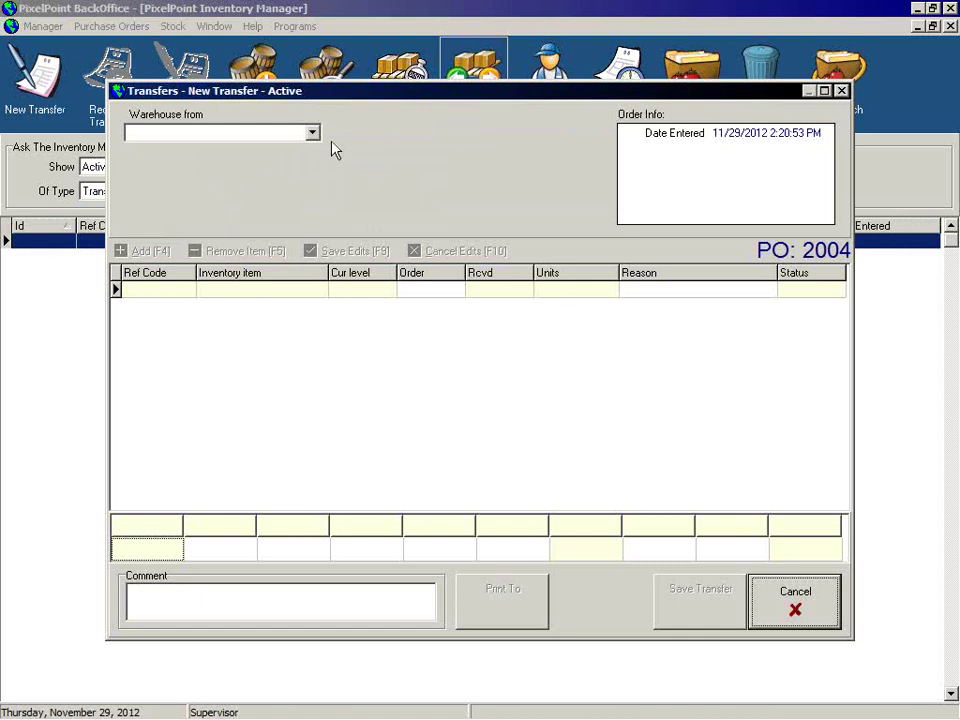
pyautogui.click(313, 133)
pyautogui.click(257, 161)
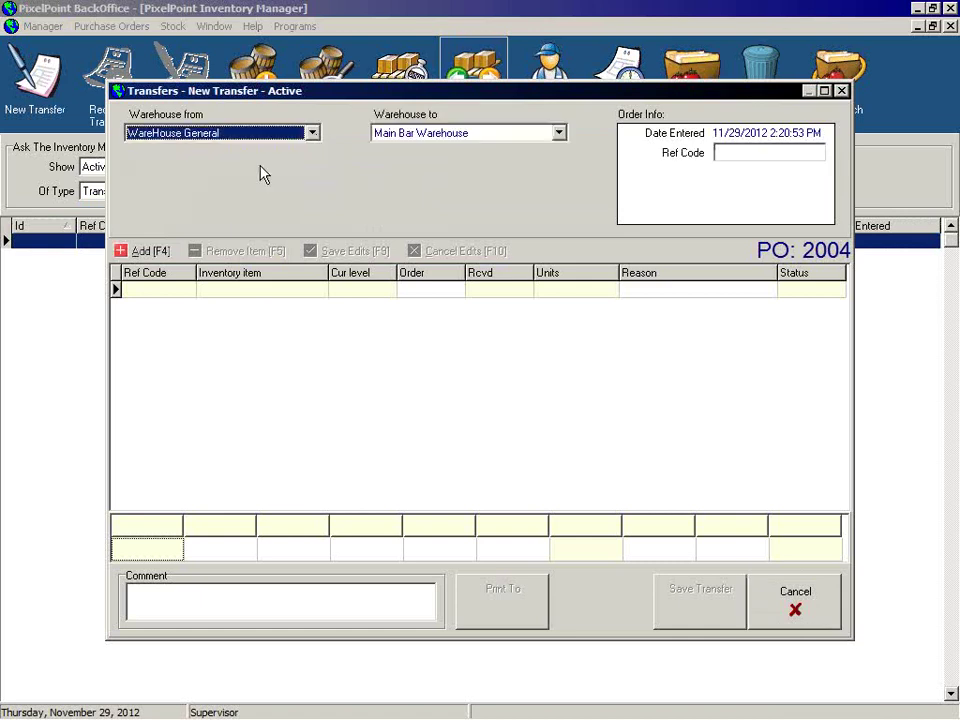
pyautogui.click(464, 134)
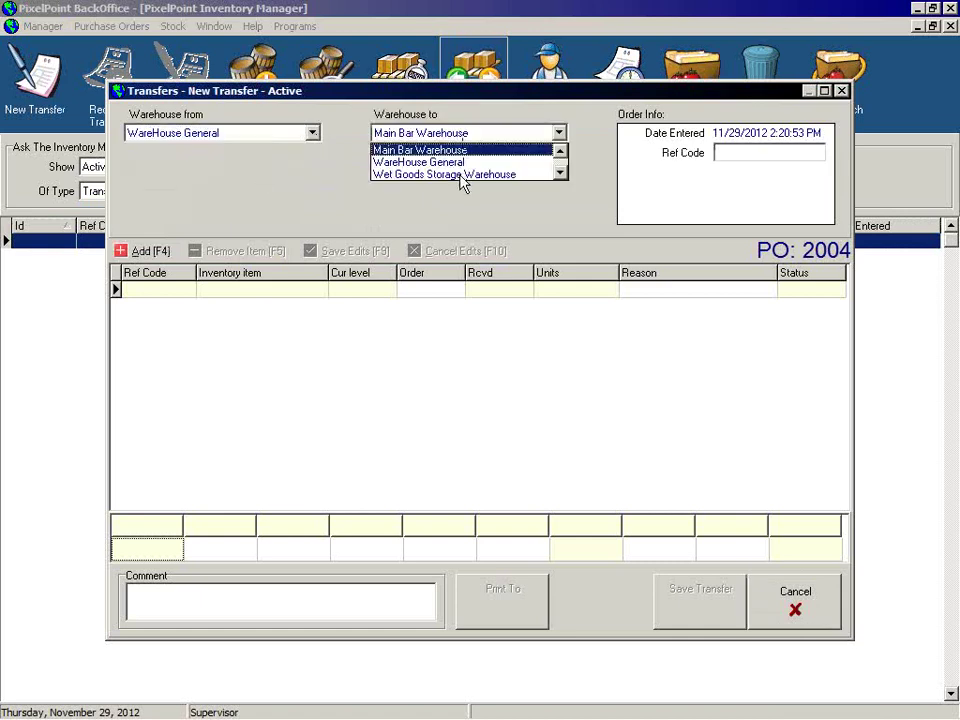
pyautogui.click(460, 175)
pyautogui.click(470, 130)
pyautogui.click(469, 151)
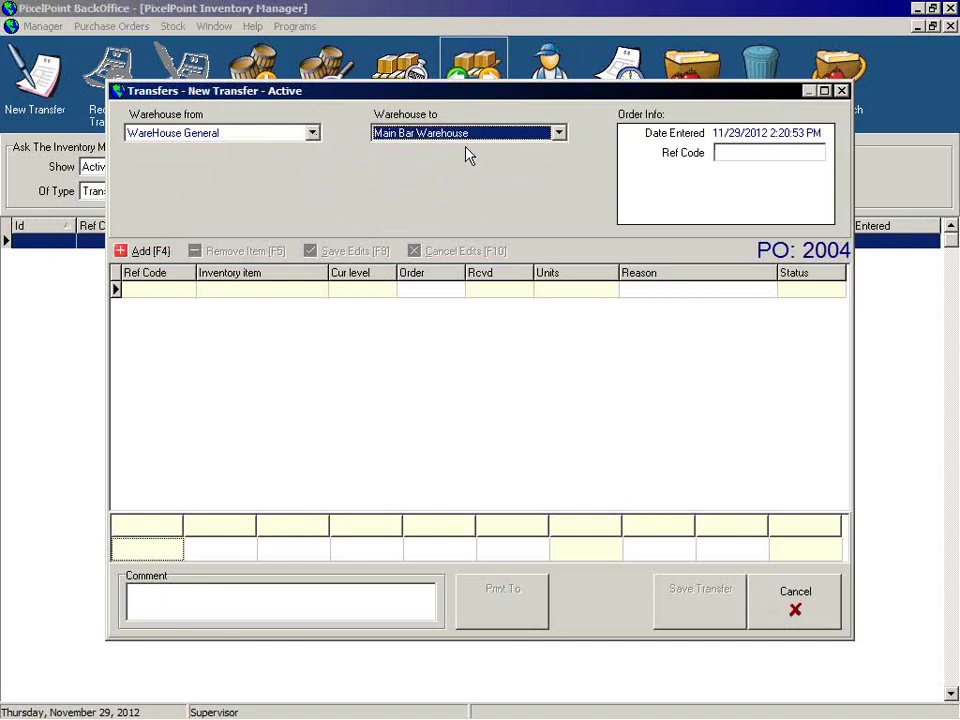
# Add 1 crate of Egg to the transfer, and save it with processing into inventory.
pyautogui.click(167, 256)
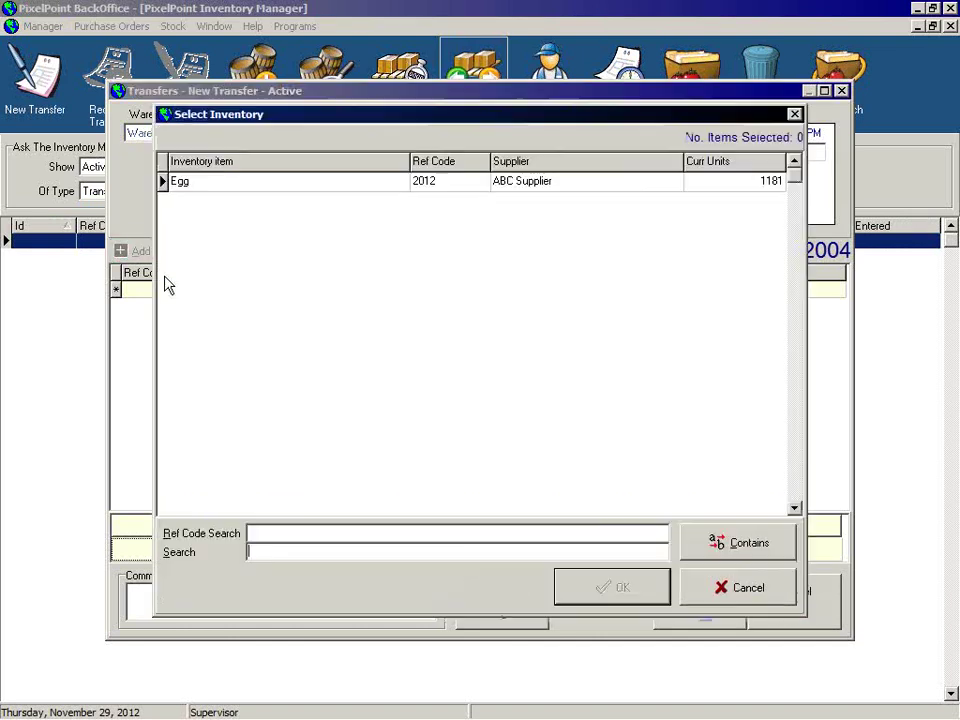
pyautogui.click(206, 182)
pyautogui.click(610, 587)
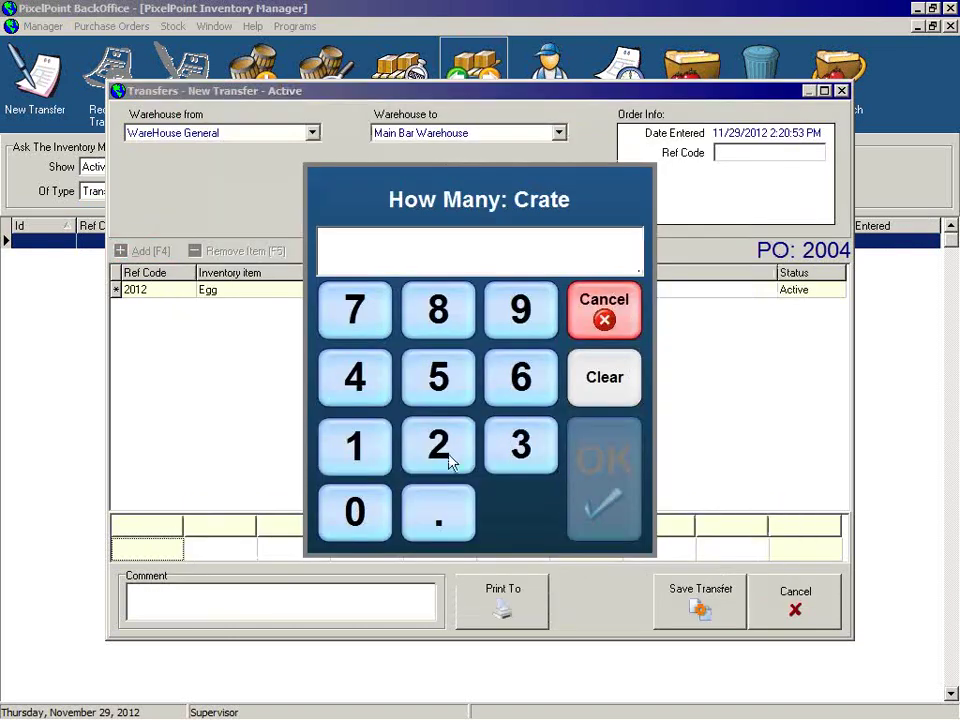
pyautogui.write('1.')
pyautogui.press('Return')
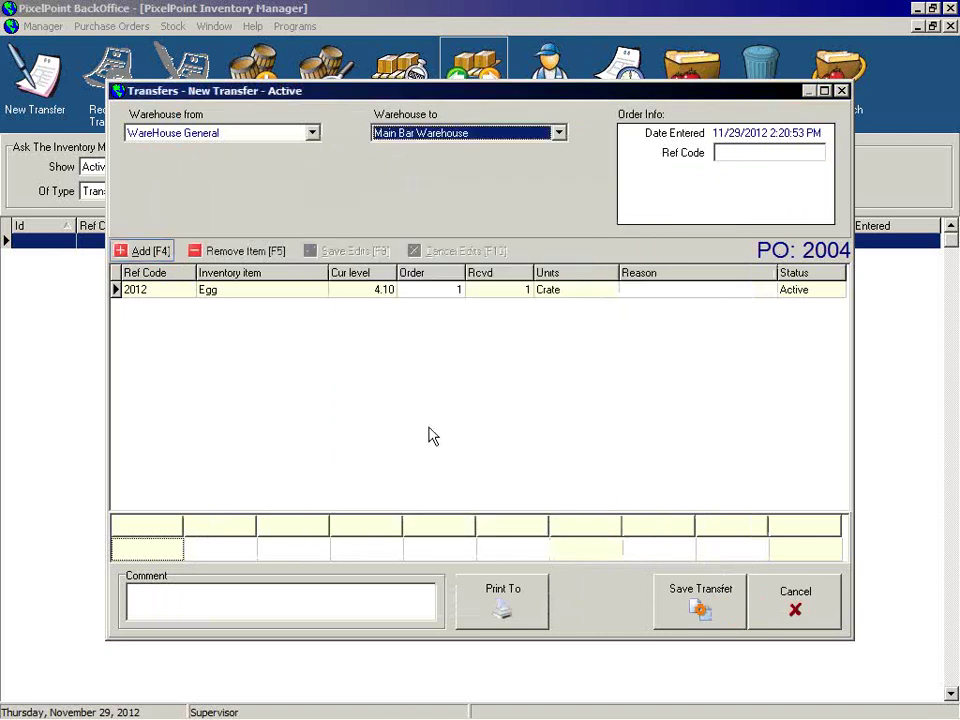
pyautogui.click(680, 606)
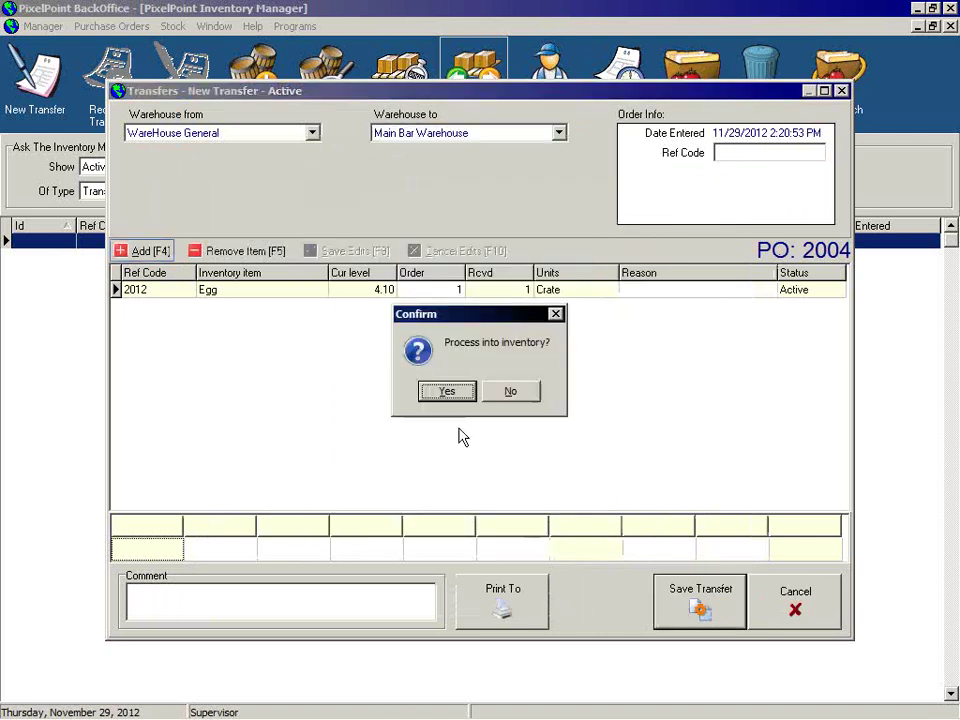
pyautogui.click(449, 392)
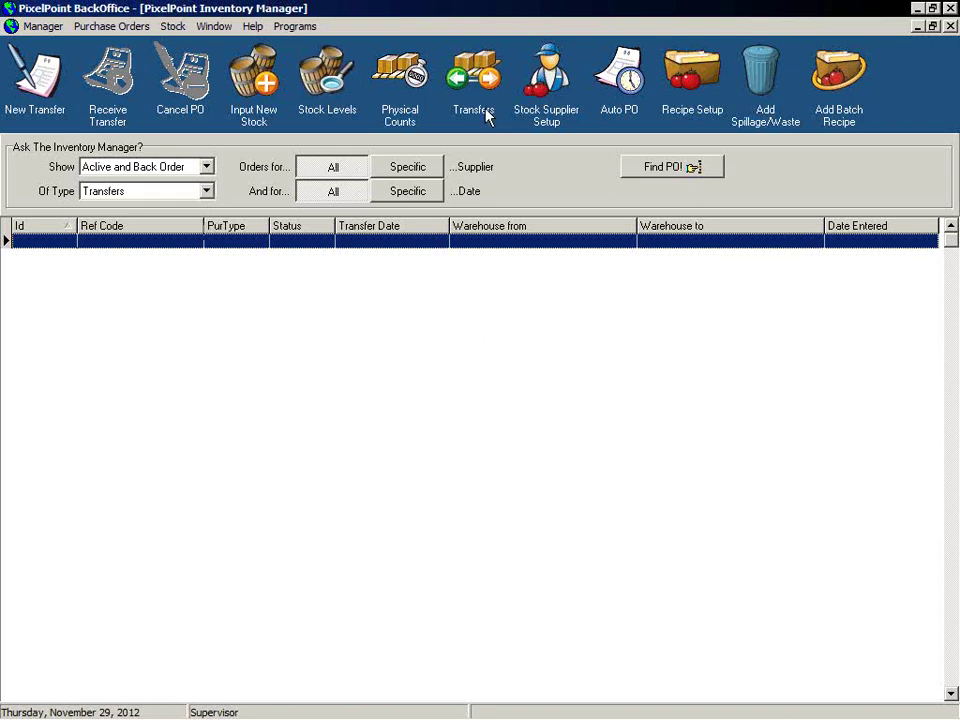
# Review the general and advanced details of ABC Supplier in the supplier setup, and close the form.
pyautogui.click(565, 97)
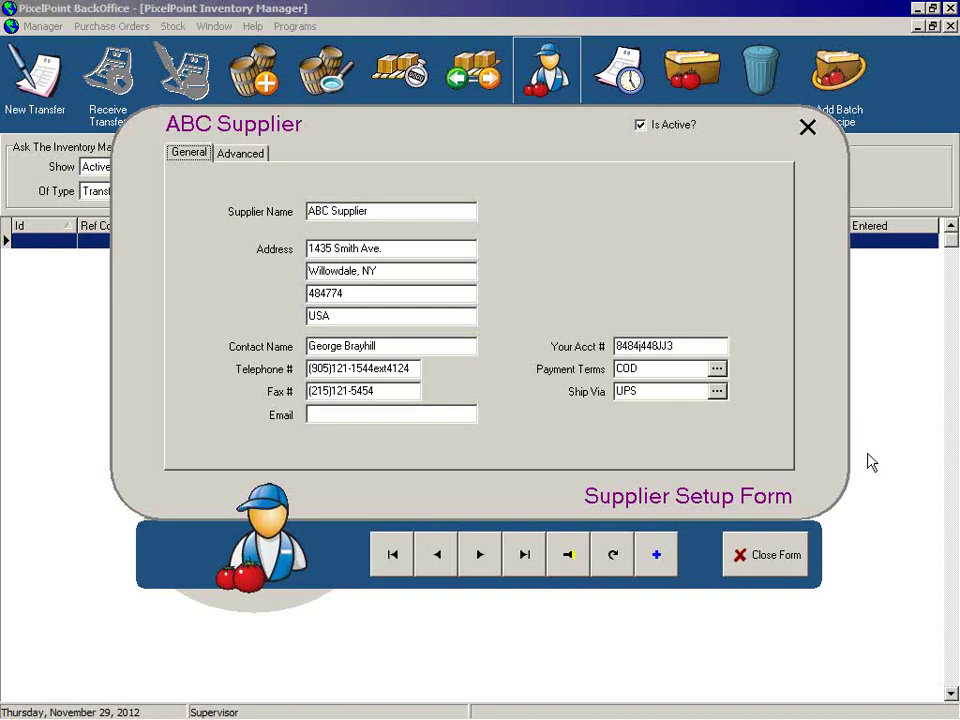
pyautogui.click(232, 155)
pyautogui.click(200, 156)
pyautogui.click(776, 565)
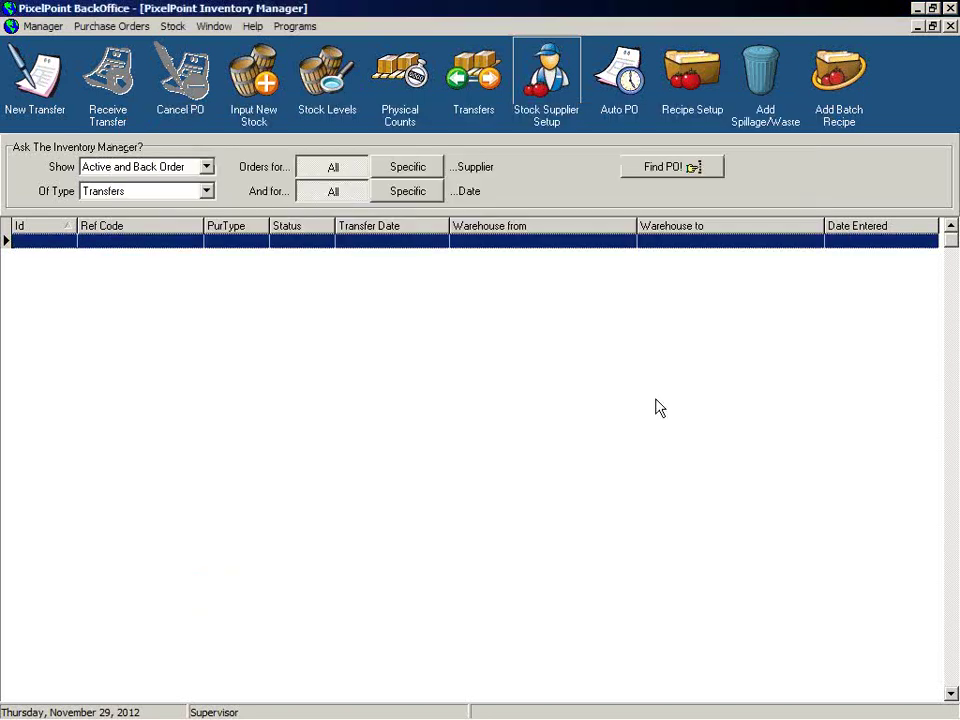
# Set up an Auto Order for WareHouse General with ship date 11/29/2012, including the forecast up to the ship date and future orders.
pyautogui.click(614, 80)
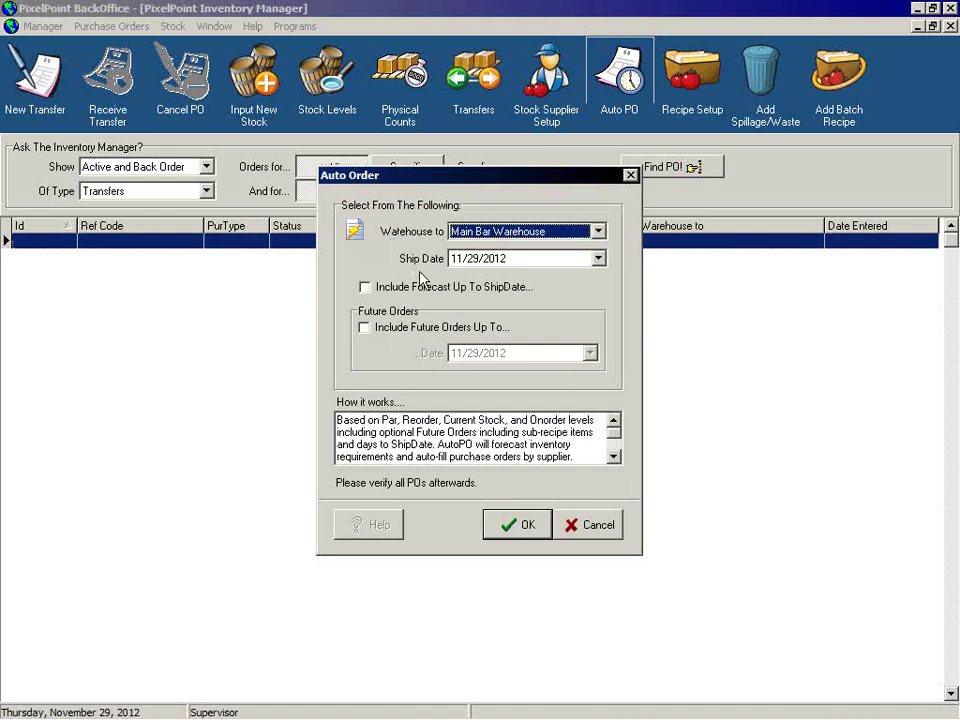
pyautogui.click(597, 231)
pyautogui.click(505, 259)
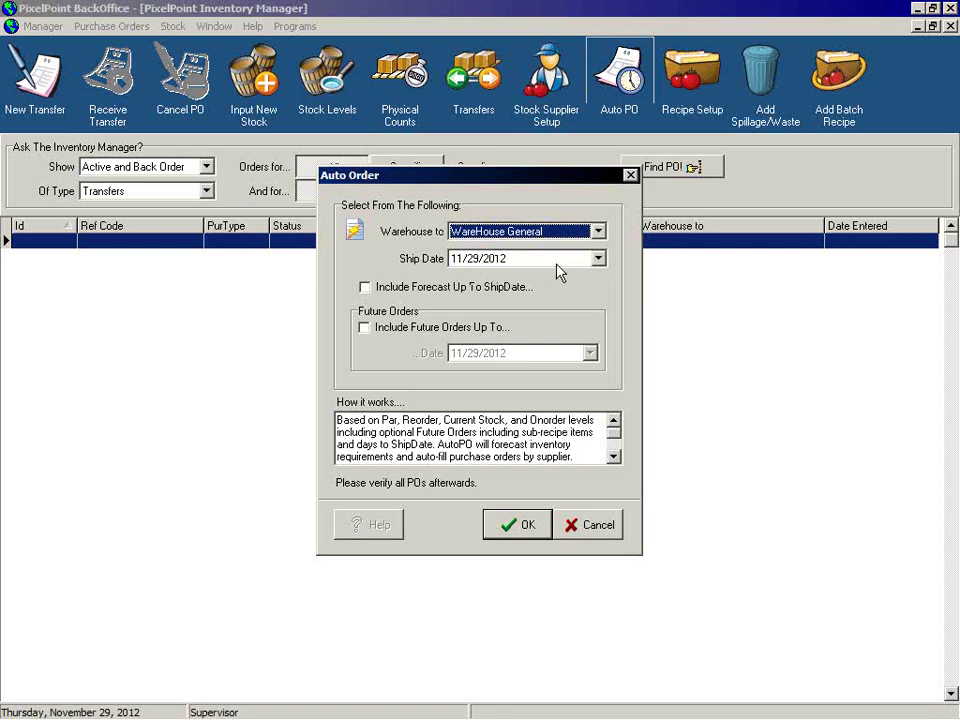
pyautogui.click(597, 258)
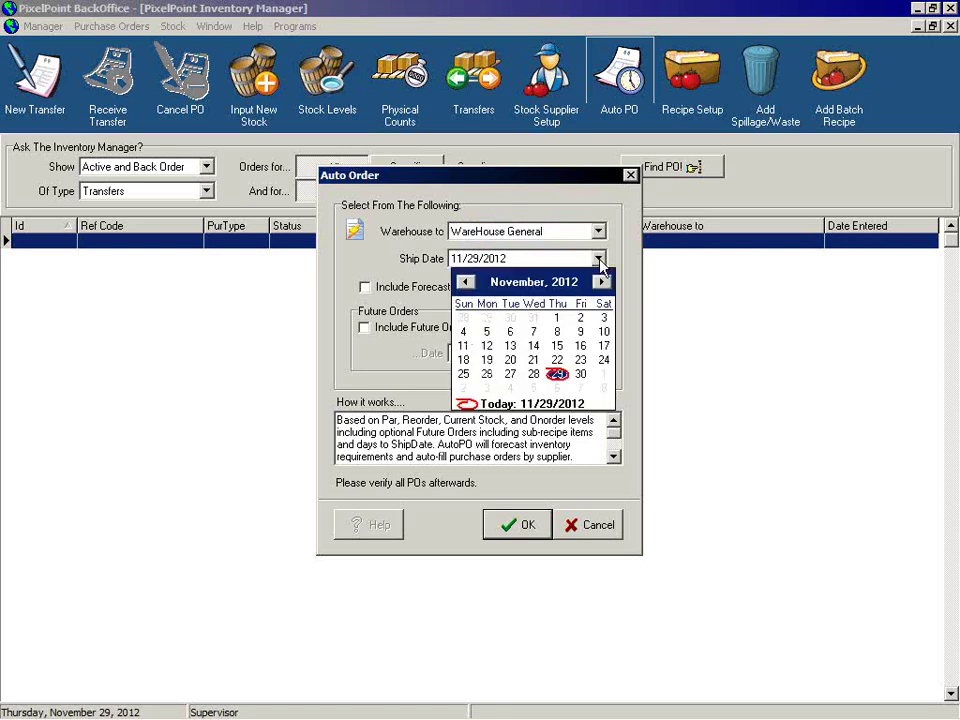
pyautogui.click(558, 375)
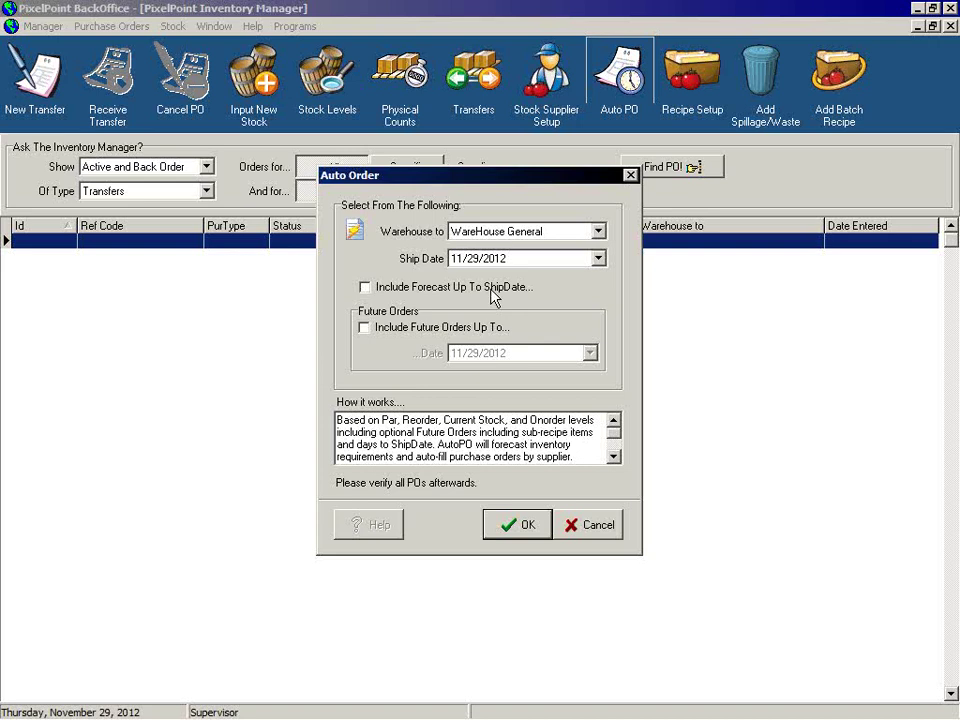
pyautogui.click(378, 288)
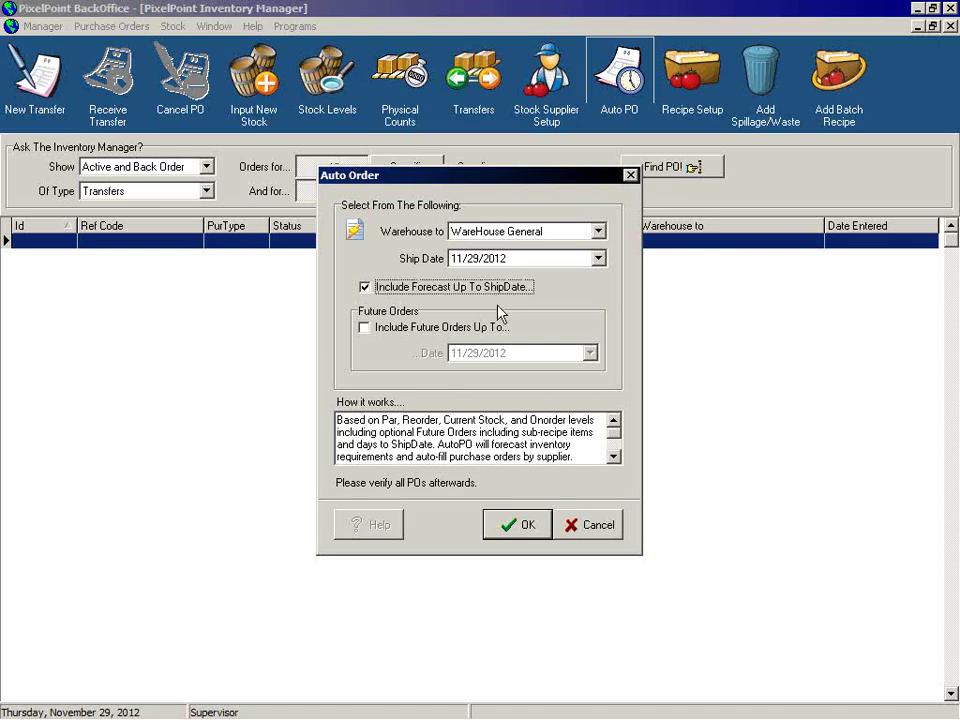
pyautogui.click(363, 330)
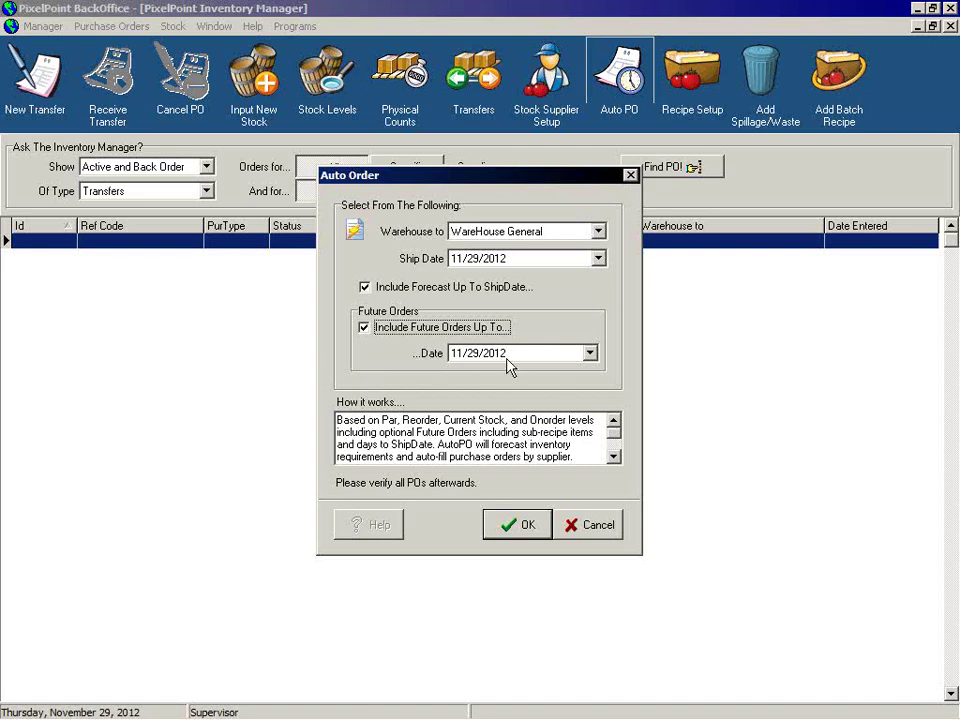
# Run the Auto Order, accepting the forecast and future orders up to 11/29/2012, and close the Auto Order dialog.
pyautogui.click(614, 450)
pyautogui.moveTo(614, 450); pyautogui.dragTo(615, 434)
pyautogui.click(520, 532)
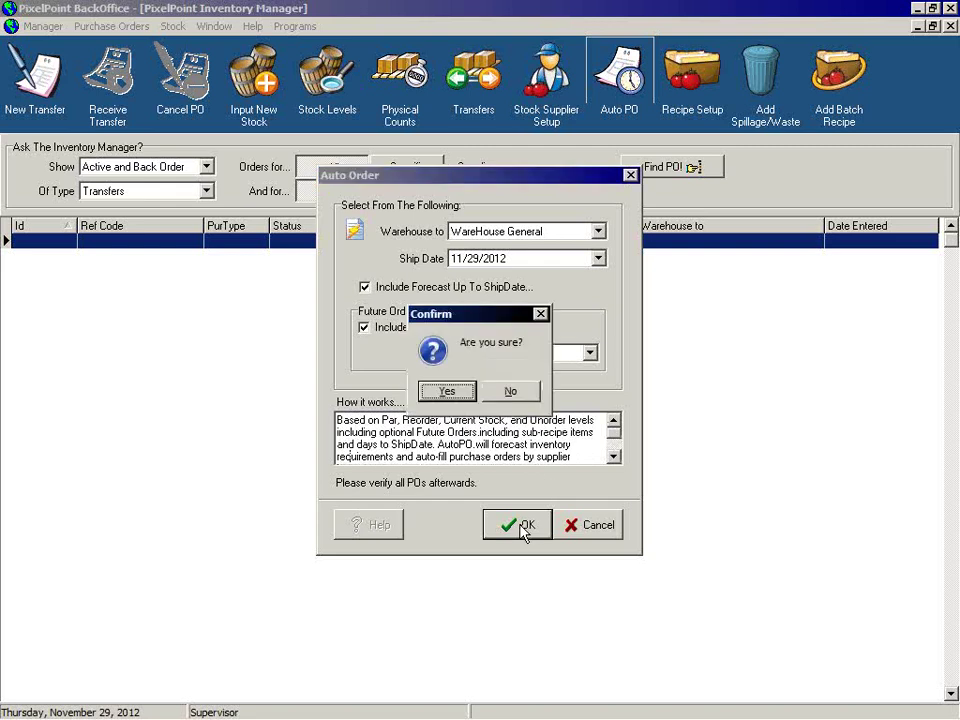
pyautogui.click(447, 391)
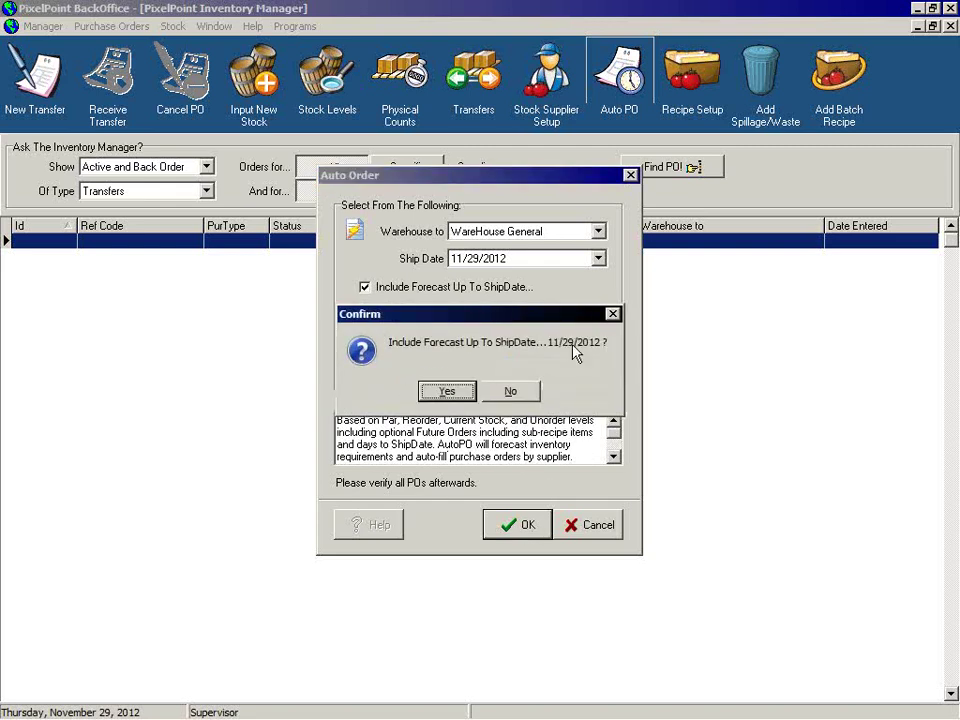
pyautogui.click(447, 391)
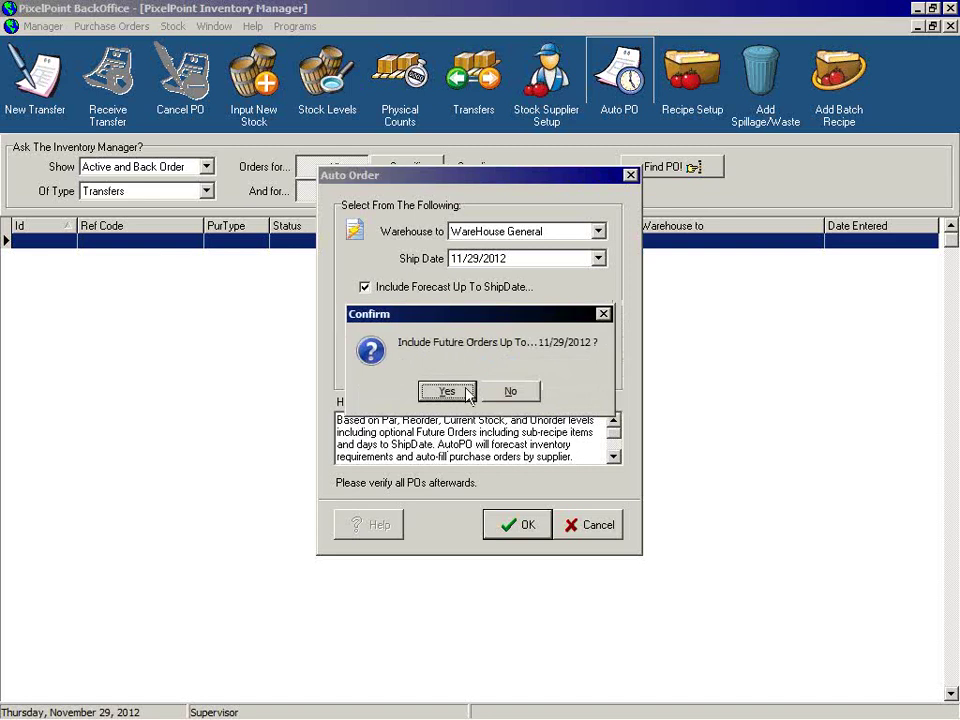
pyautogui.click(449, 393)
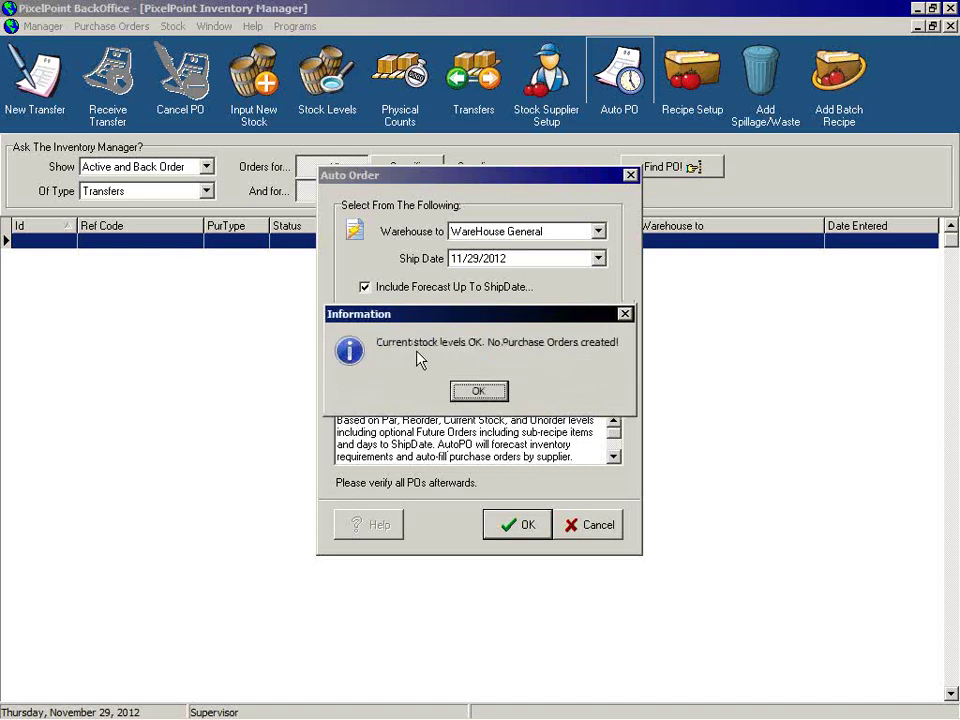
pyautogui.click(489, 392)
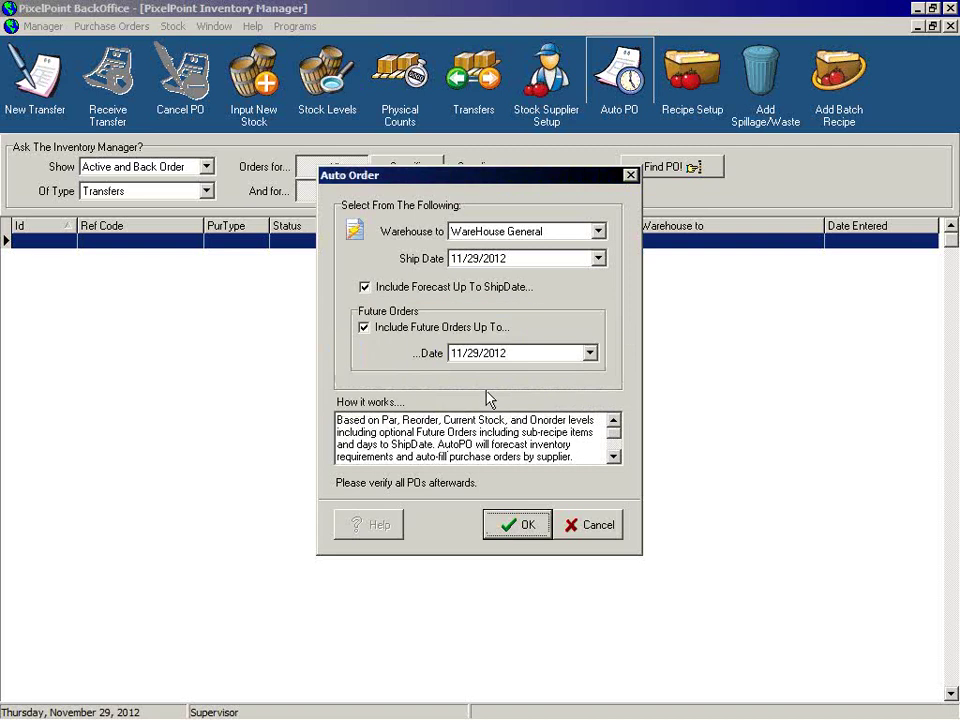
pyautogui.click(588, 533)
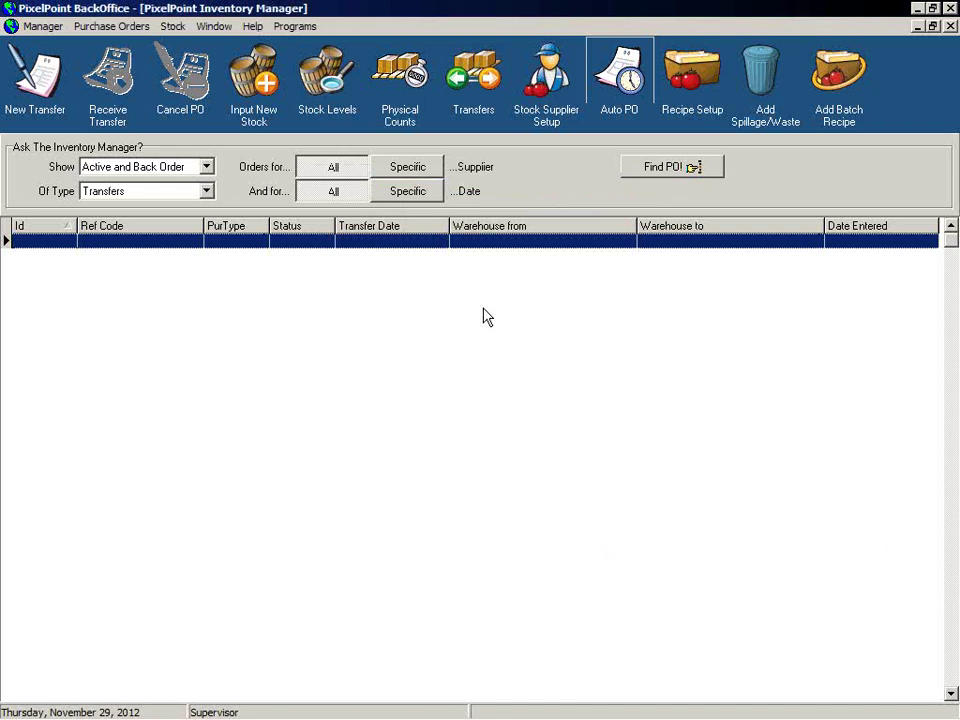
# Add 1 piece of Chicken Breast to the recipe of the Chicken product in Recipe Setup.
pyautogui.click(709, 96)
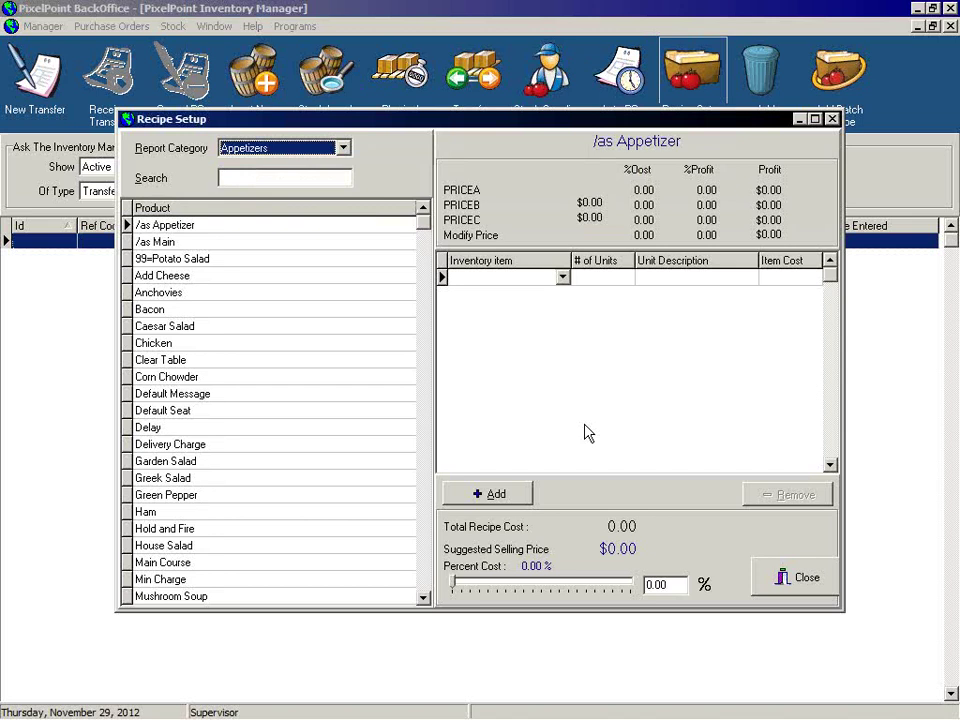
pyautogui.click(200, 344)
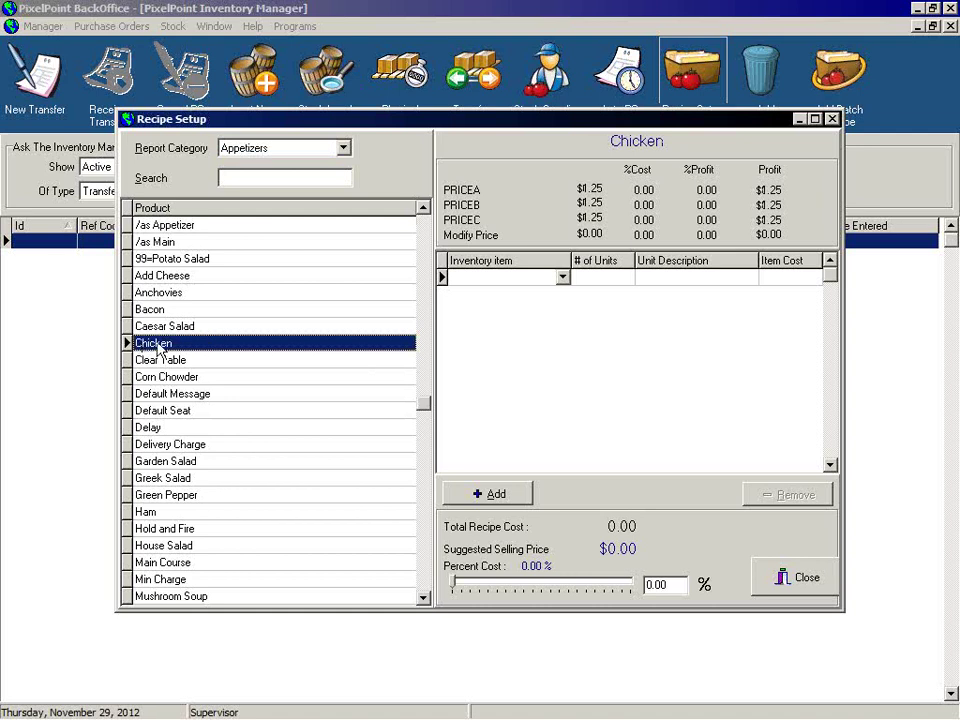
pyautogui.click(563, 279)
pyautogui.click(483, 293)
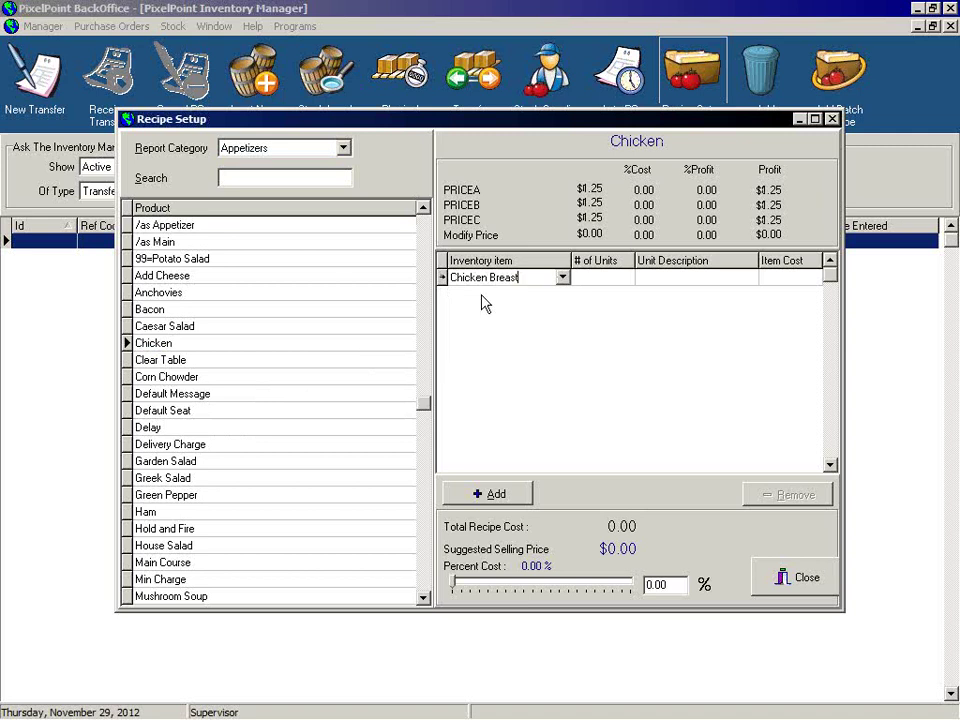
pyautogui.click(603, 280)
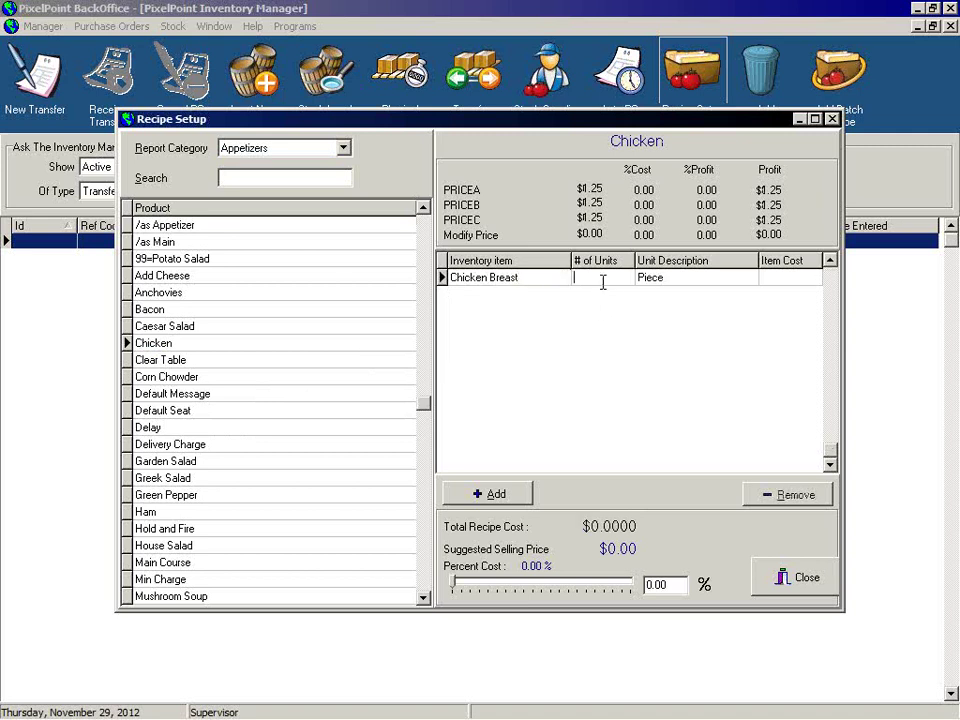
pyautogui.write('1')
pyautogui.click(773, 280)
pyautogui.click(799, 283)
# Look through the recipes of several products, including Ham, Chicken, Default Message and Delay, and close Recipe Setup.
pyautogui.click(197, 378)
pyautogui.click(190, 427)
pyautogui.click(204, 512)
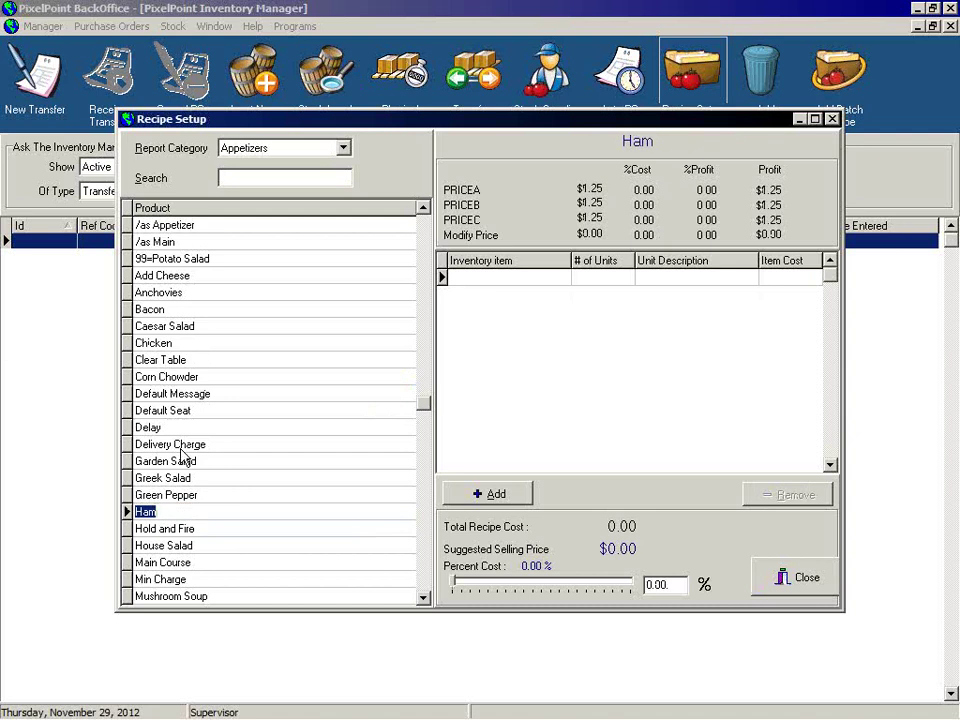
pyautogui.click(193, 341)
pyautogui.click(188, 394)
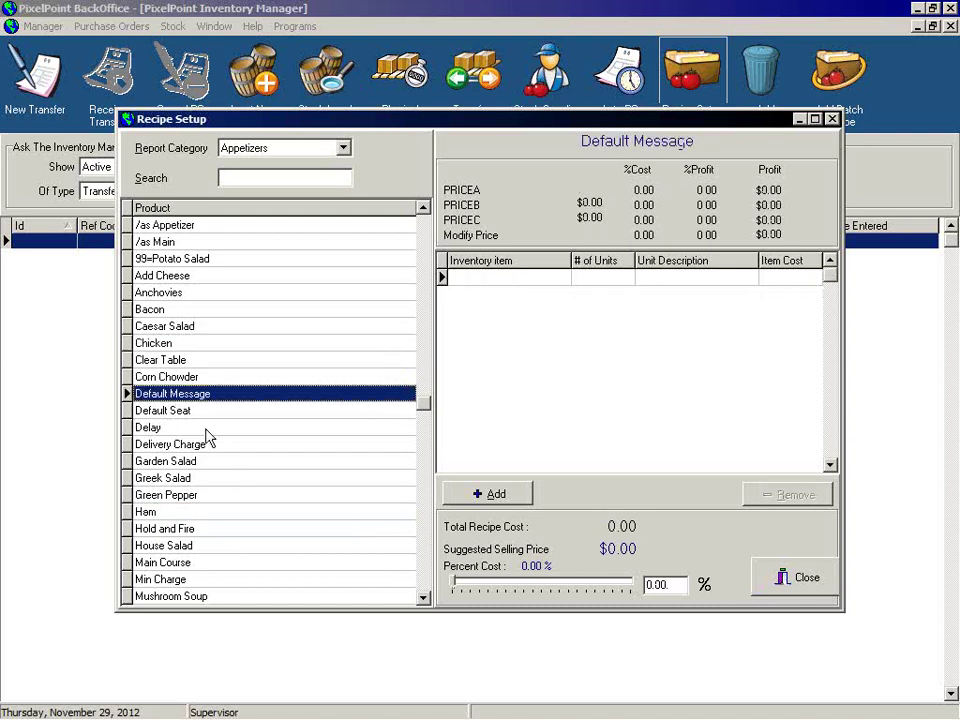
pyautogui.click(206, 429)
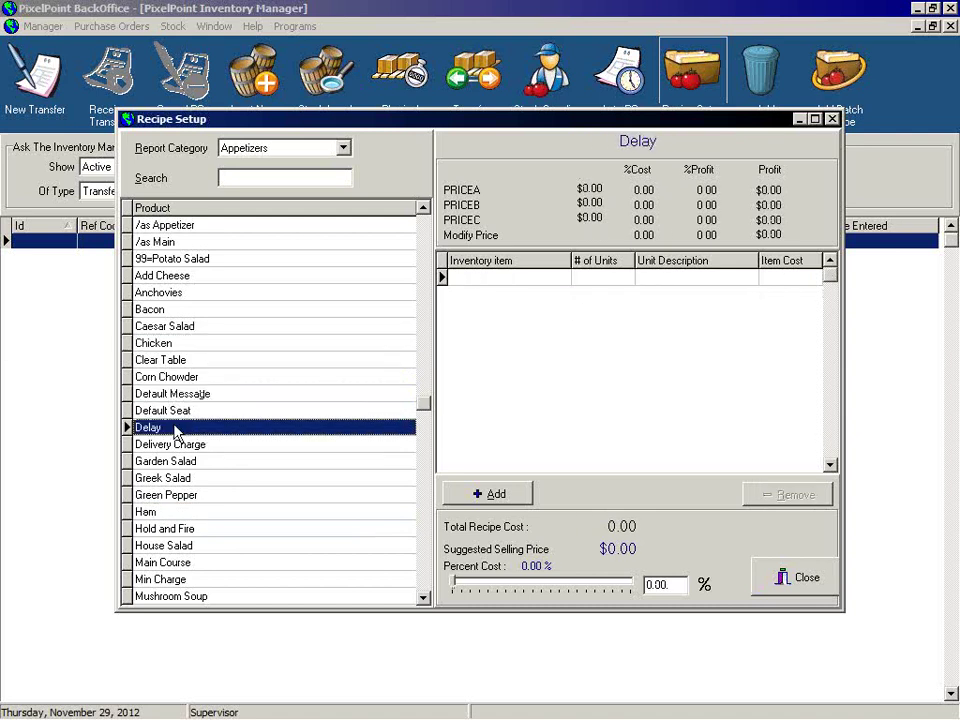
pyautogui.click(760, 577)
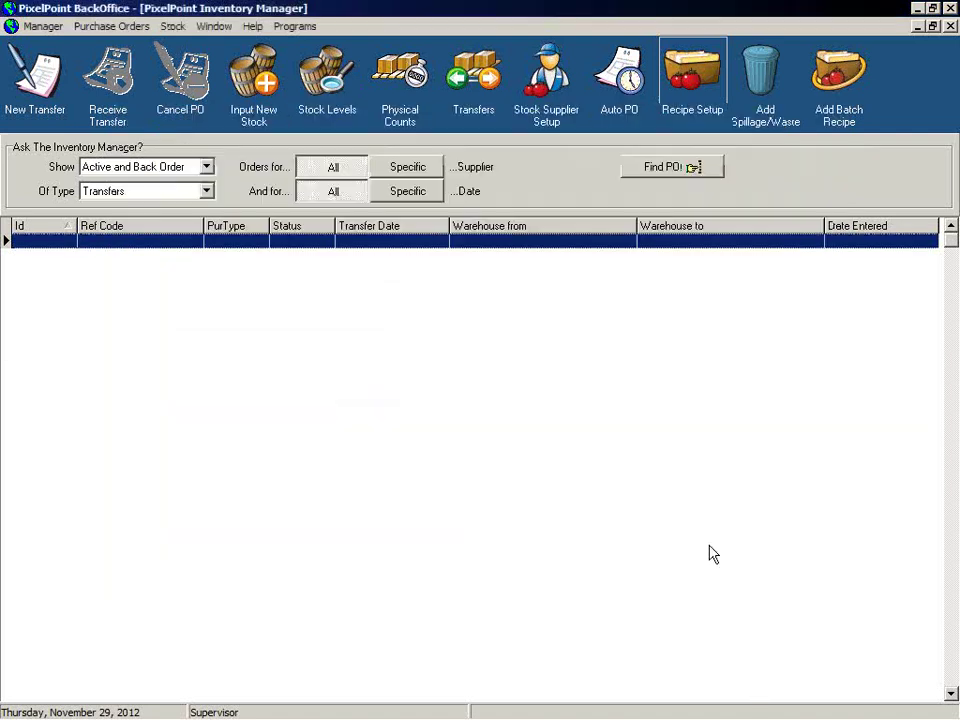
# Start a Spillage/Waste adjustment in WareHouse General for the Egg item, with a spill quantity of 4 in the Egg unit.
pyautogui.click(765, 78)
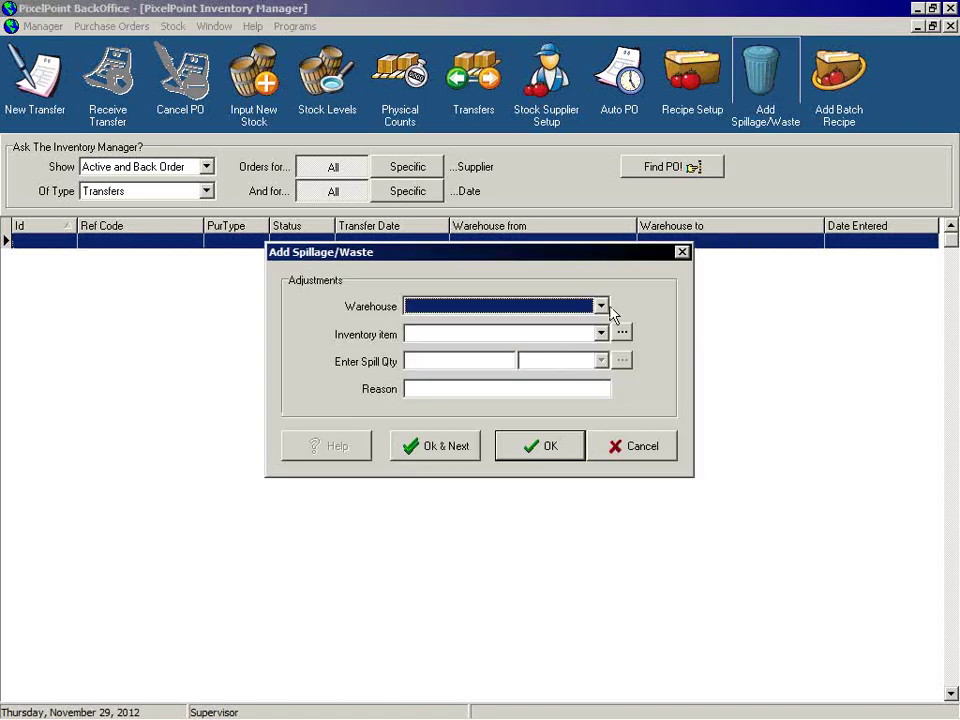
pyautogui.click(601, 306)
pyautogui.click(482, 337)
pyautogui.click(485, 334)
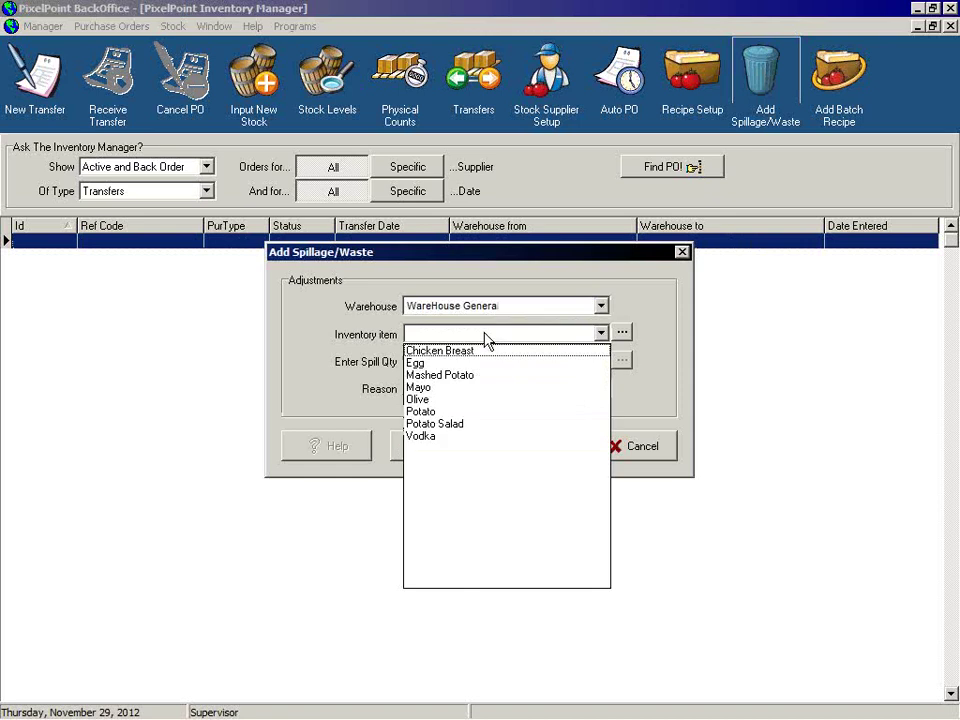
pyautogui.click(420, 363)
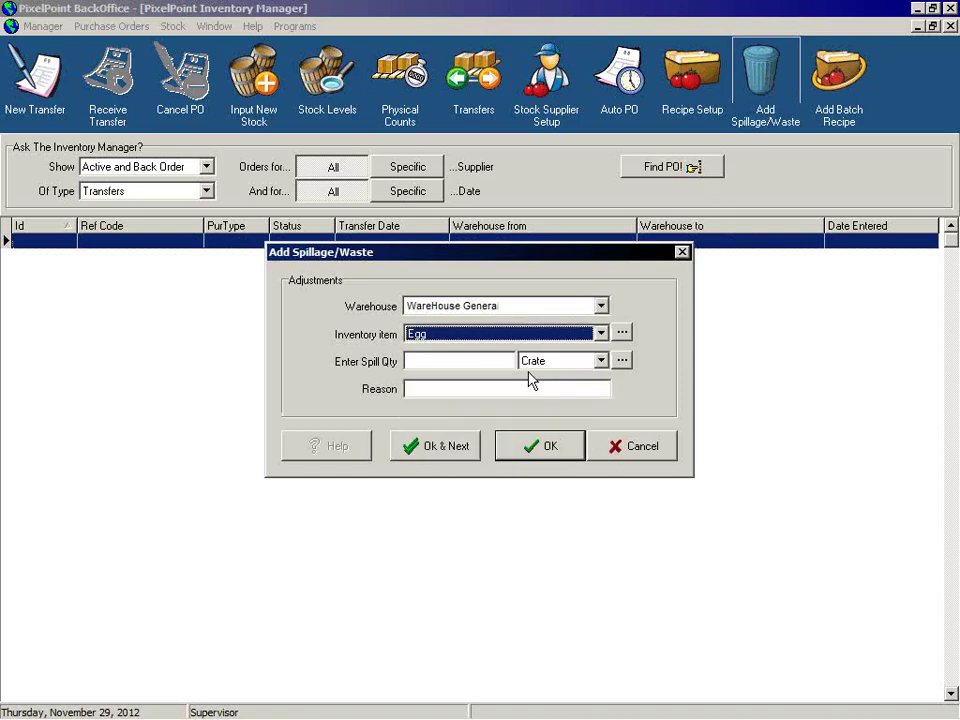
pyautogui.click(472, 362)
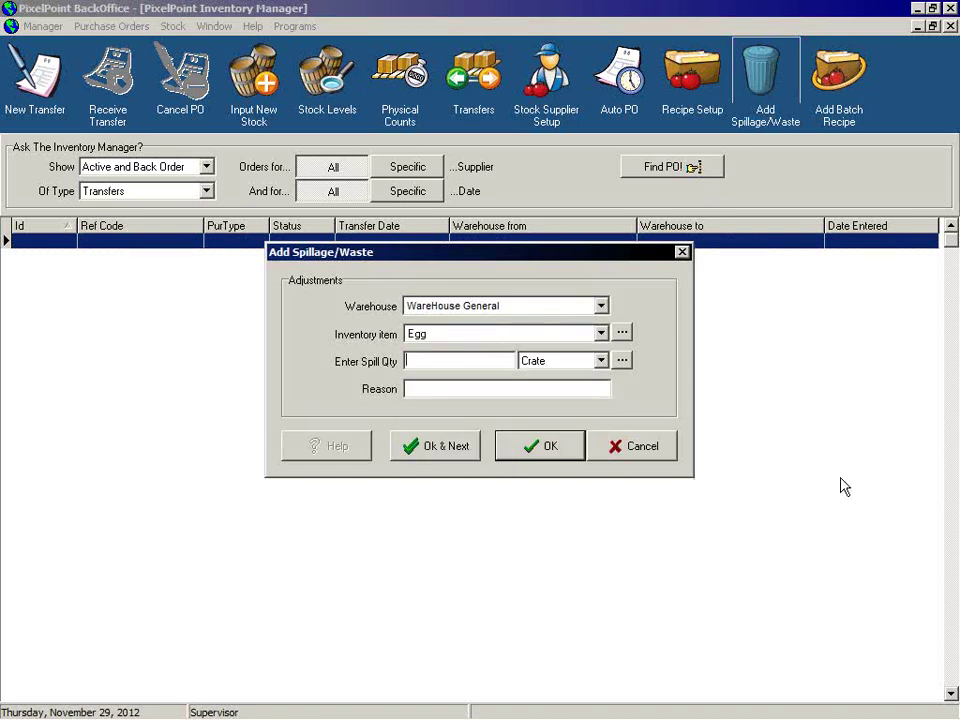
pyautogui.write('4')
pyautogui.click(600, 361)
pyautogui.click(565, 377)
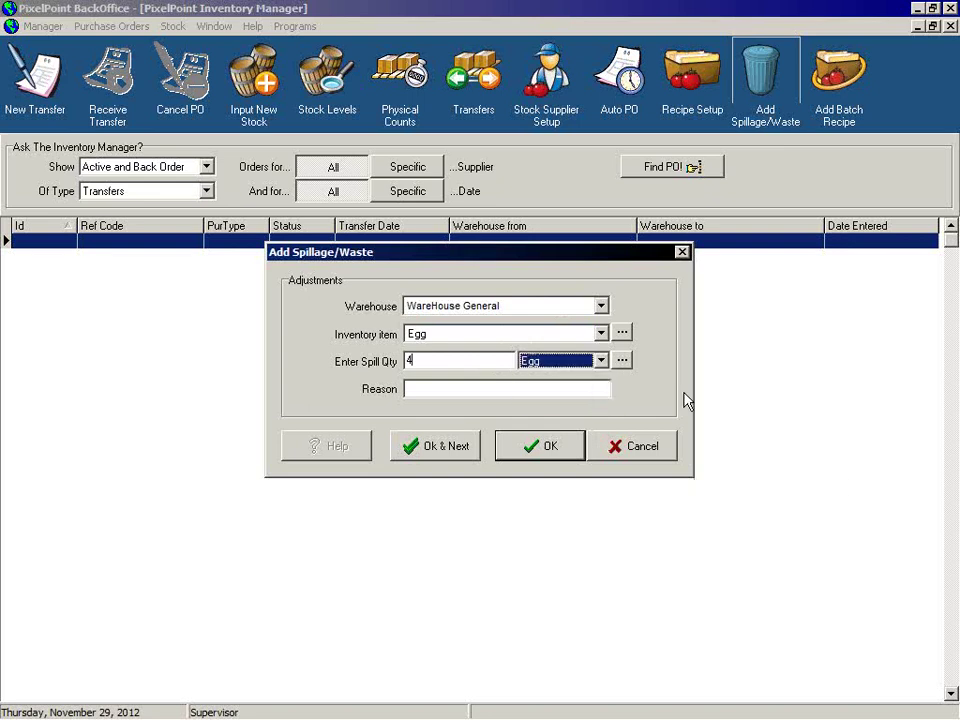
# Enter an employee's clumsiness as the reason for the egg spillage and process the adjustment.
pyautogui.click(484, 392)
pyautogui.write('Scott')
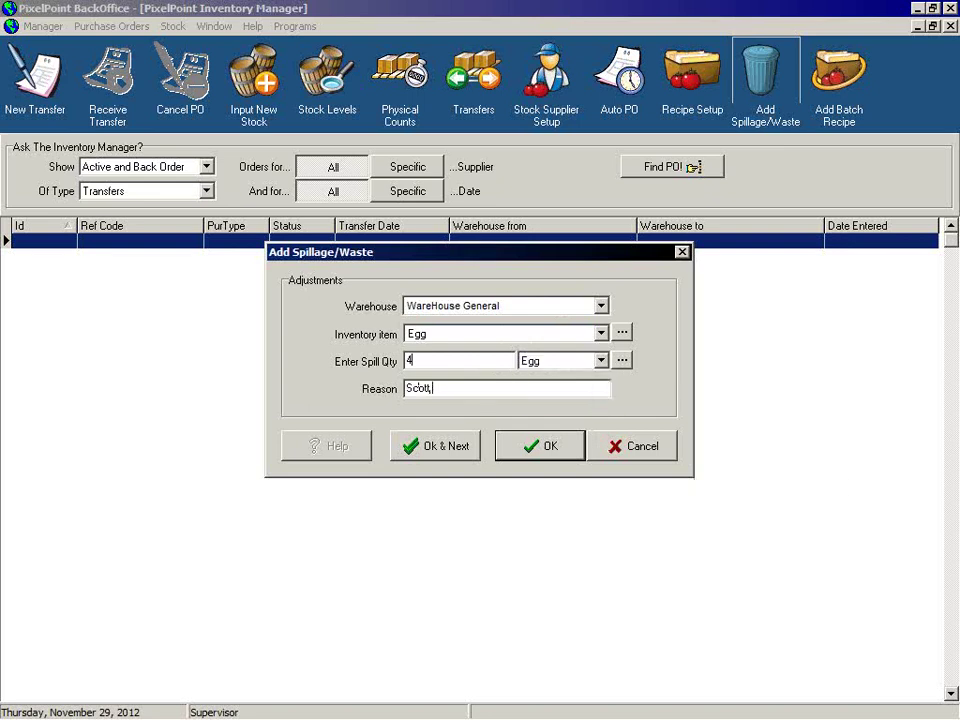
pyautogui.write(' is clumsy,')
pyautogui.click(540, 447)
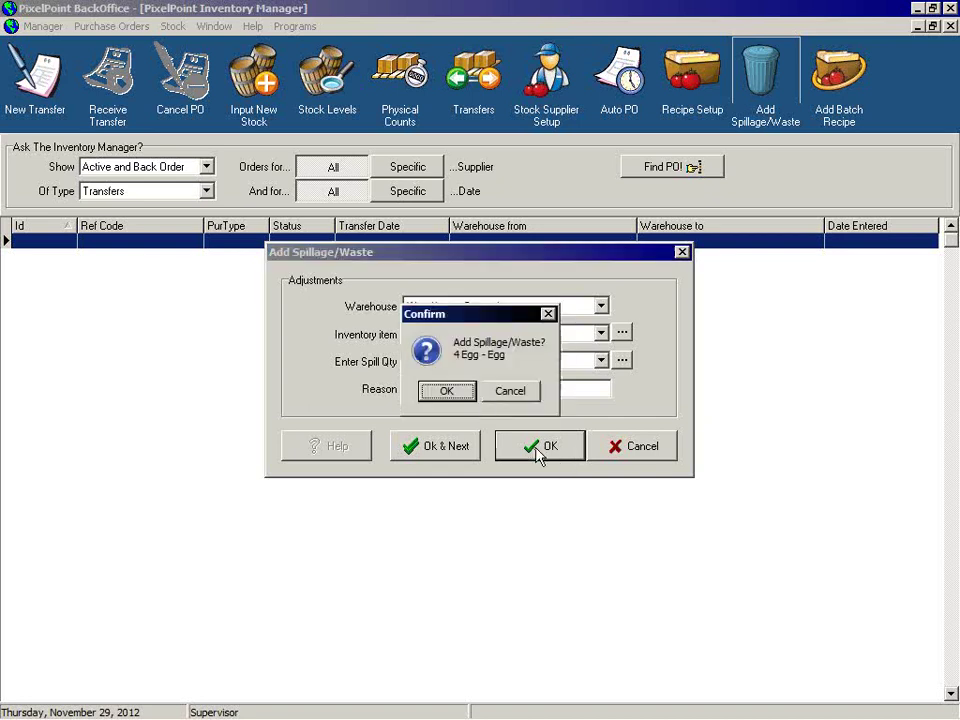
pyautogui.click(456, 391)
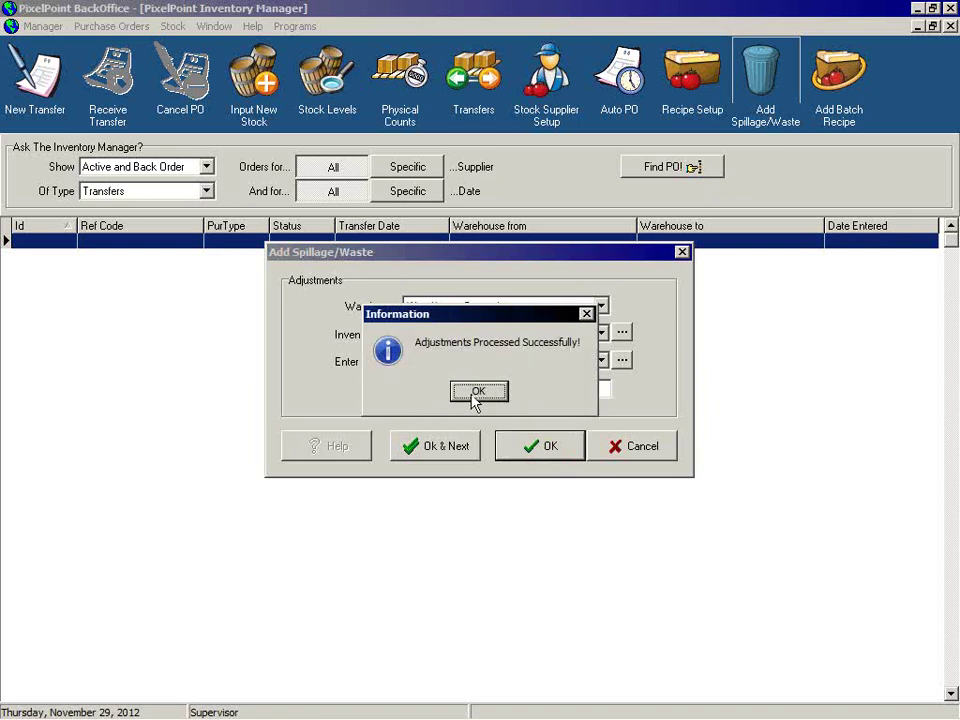
pyautogui.click(474, 396)
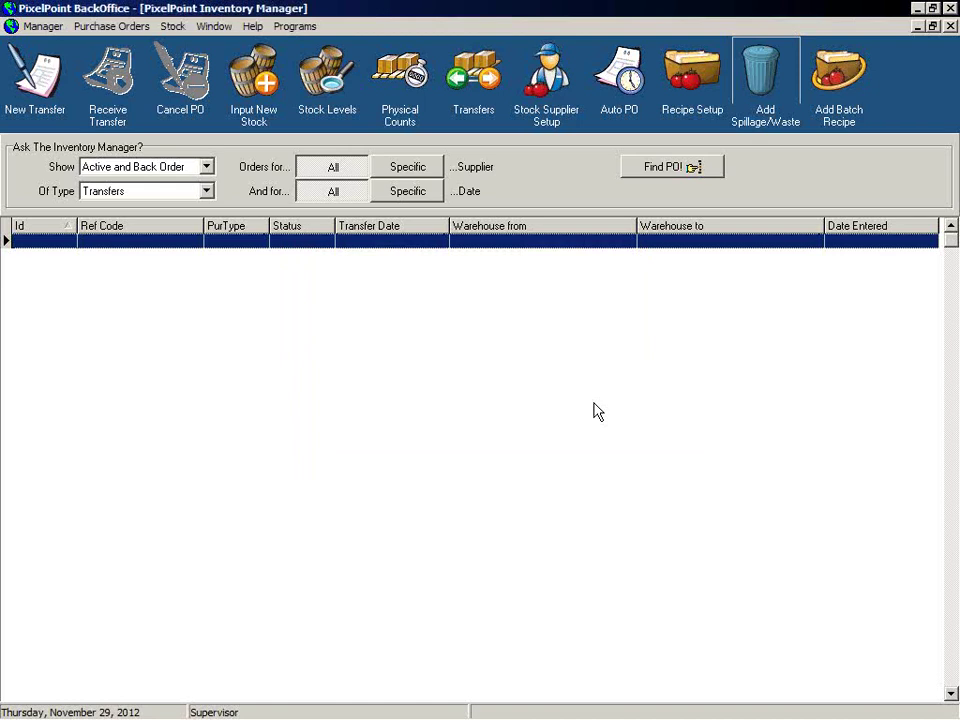
# Start a Batch Recipe adjustment in WareHouse General for 2 batches of Potato Salad.
pyautogui.click(822, 90)
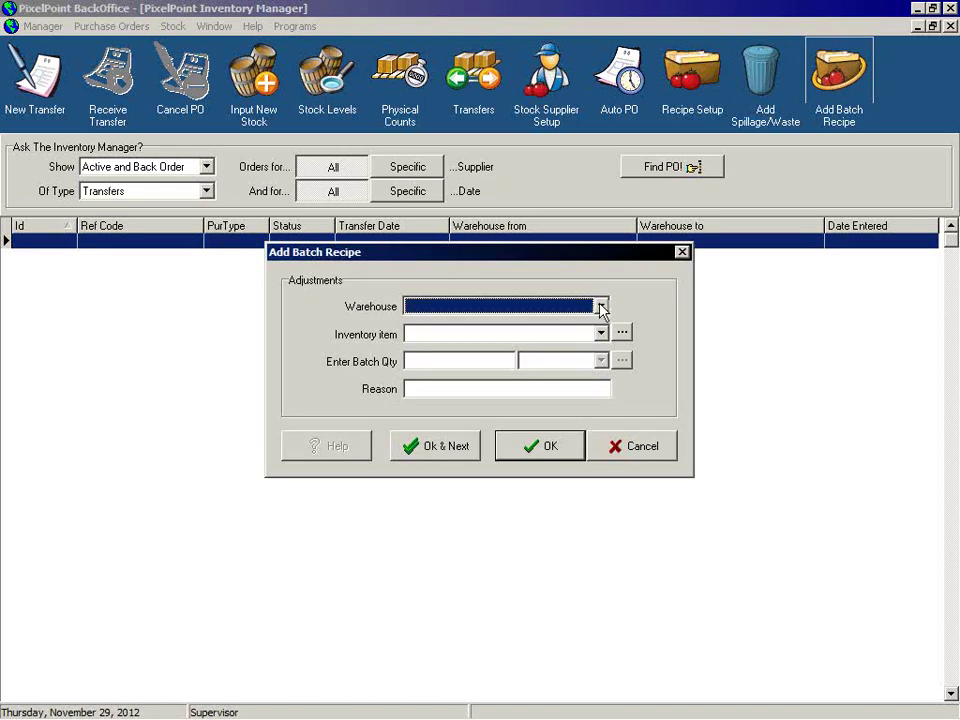
pyautogui.click(601, 306)
pyautogui.click(440, 333)
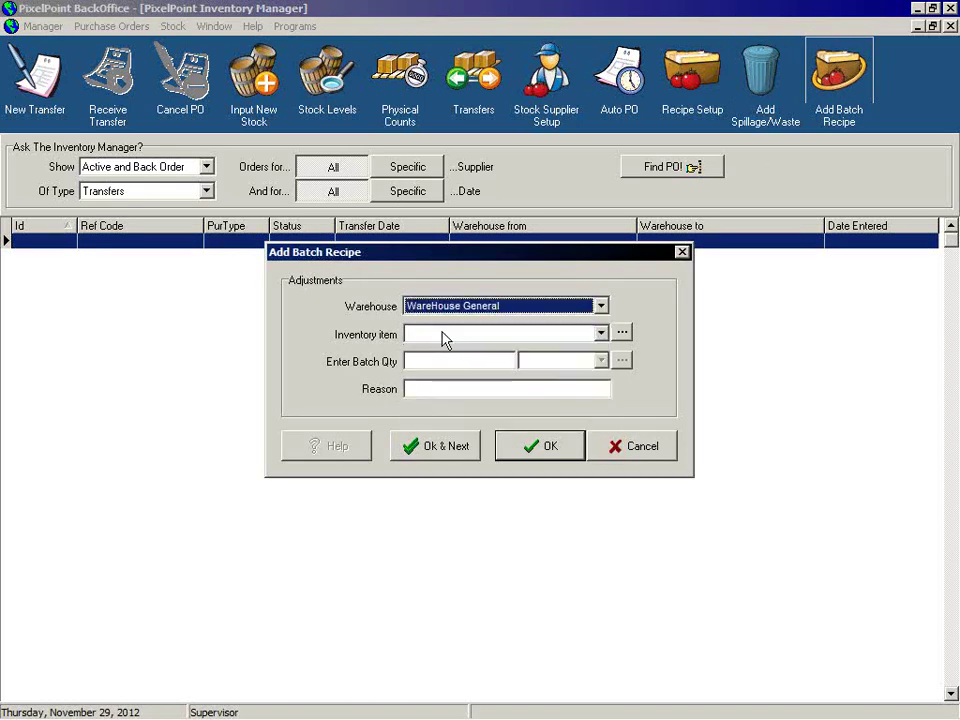
pyautogui.click(448, 350)
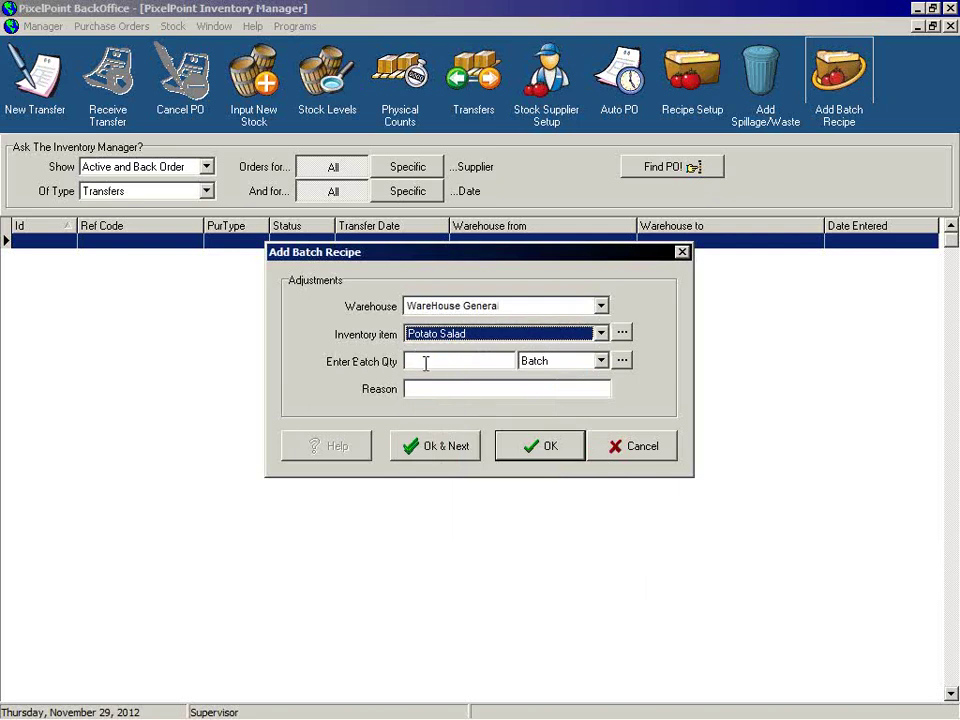
pyautogui.click(425, 363)
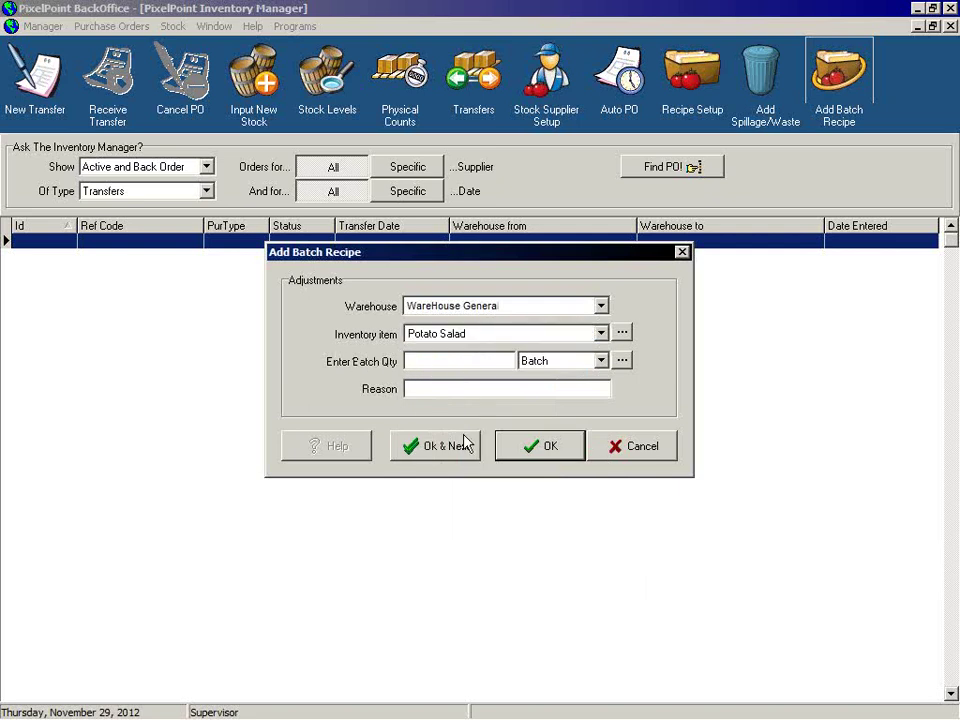
pyautogui.write('2')
# Enter as the reason that the employee makes "p salad" and process the Potato Salad batch adjustment.
pyautogui.click(421, 392)
pyautogui.write('Scott makes')
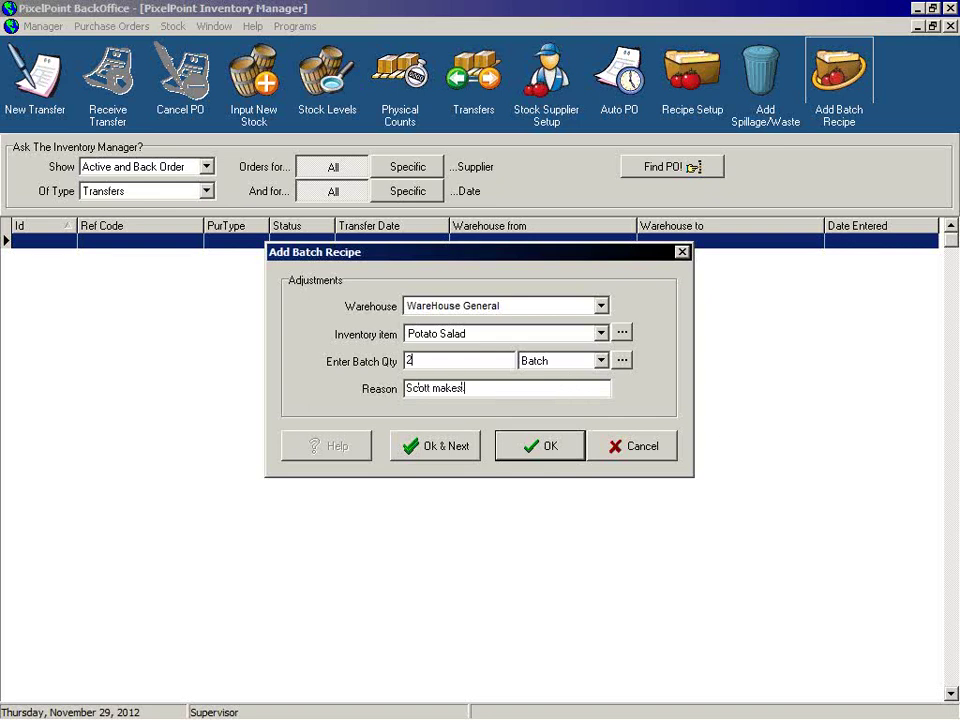
pyautogui.write(' p salad')
pyautogui.click(552, 446)
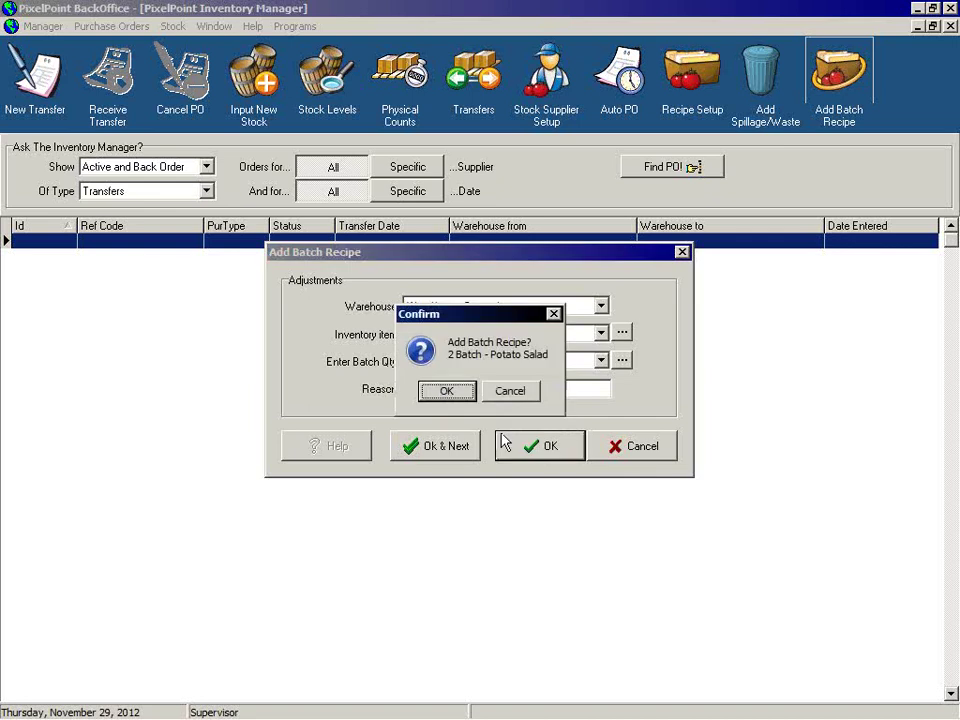
pyautogui.click(446, 391)
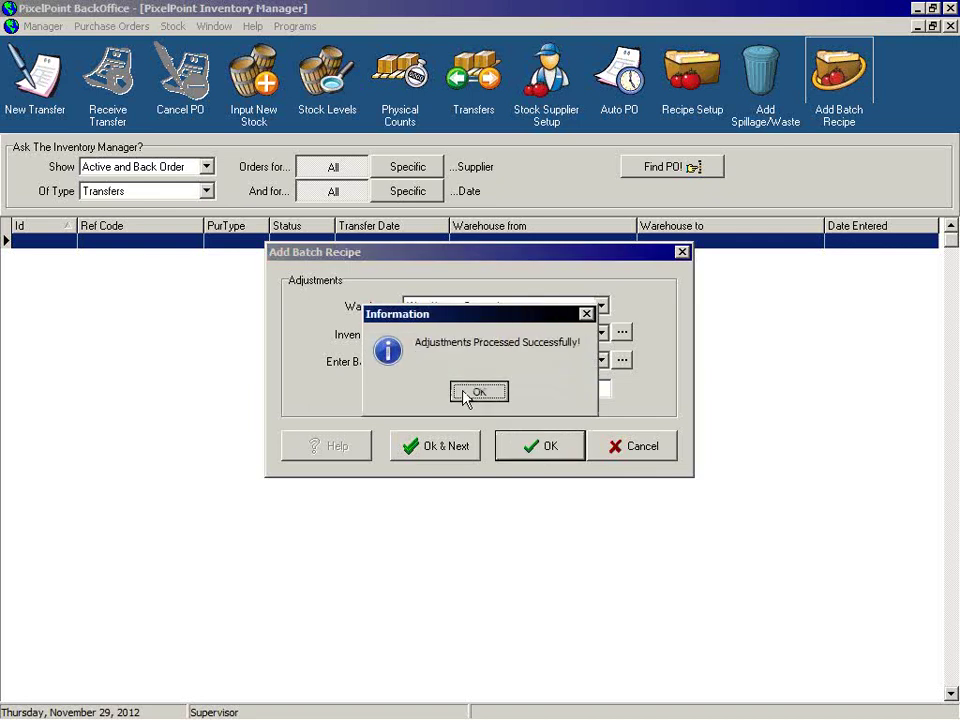
pyautogui.click(466, 394)
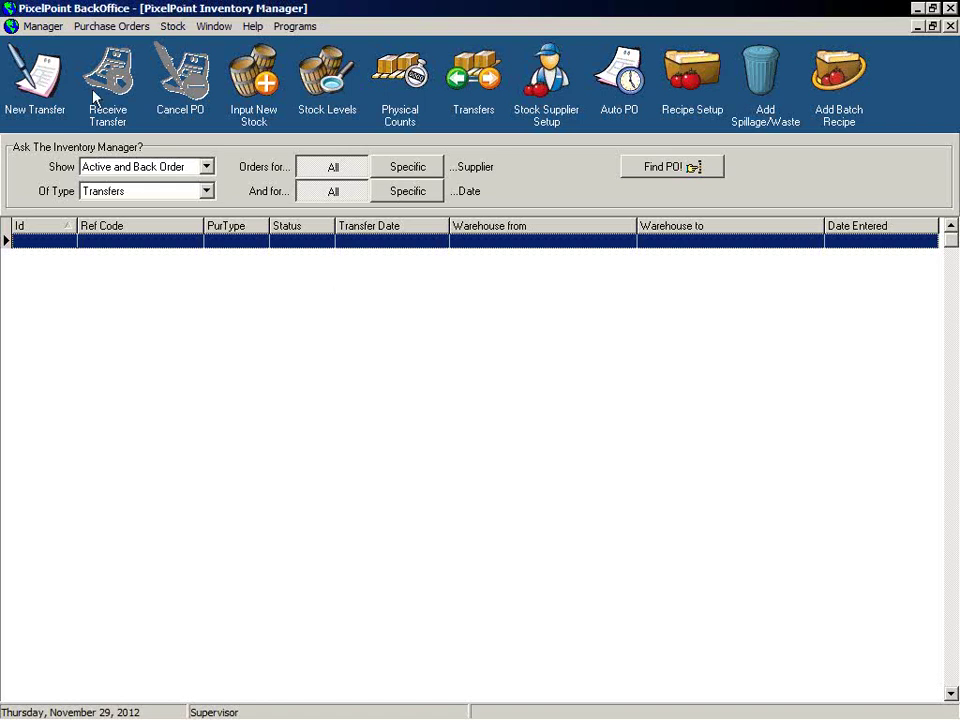
# Leave the Inventory Manager and open Cash Management for employees.
pyautogui.click(28, 28)
pyautogui.click(38, 80)
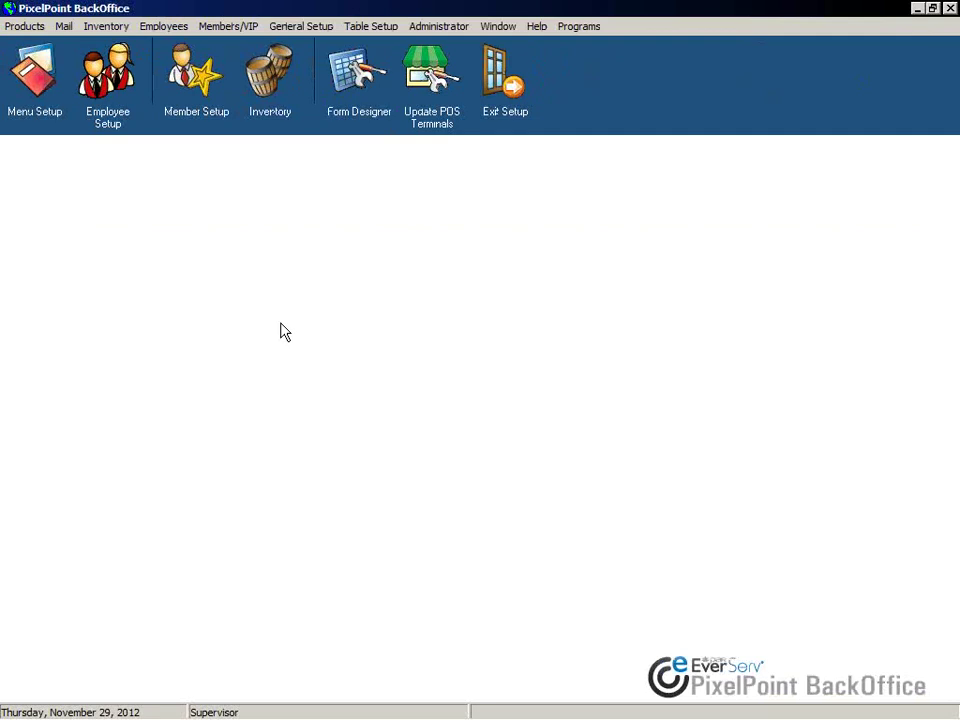
pyautogui.click(164, 28)
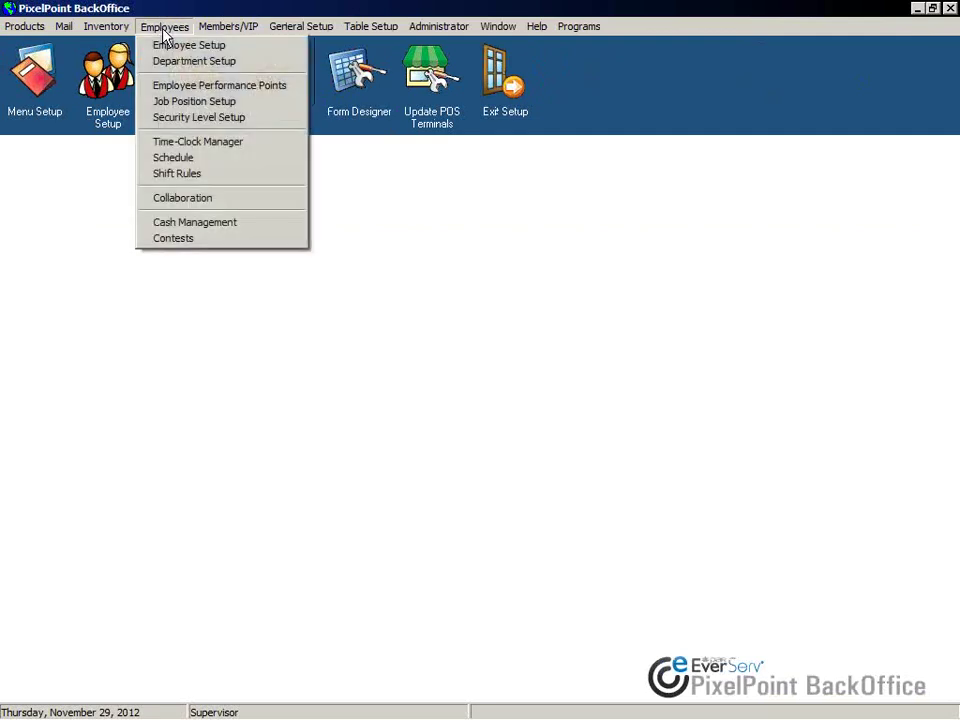
pyautogui.click(168, 228)
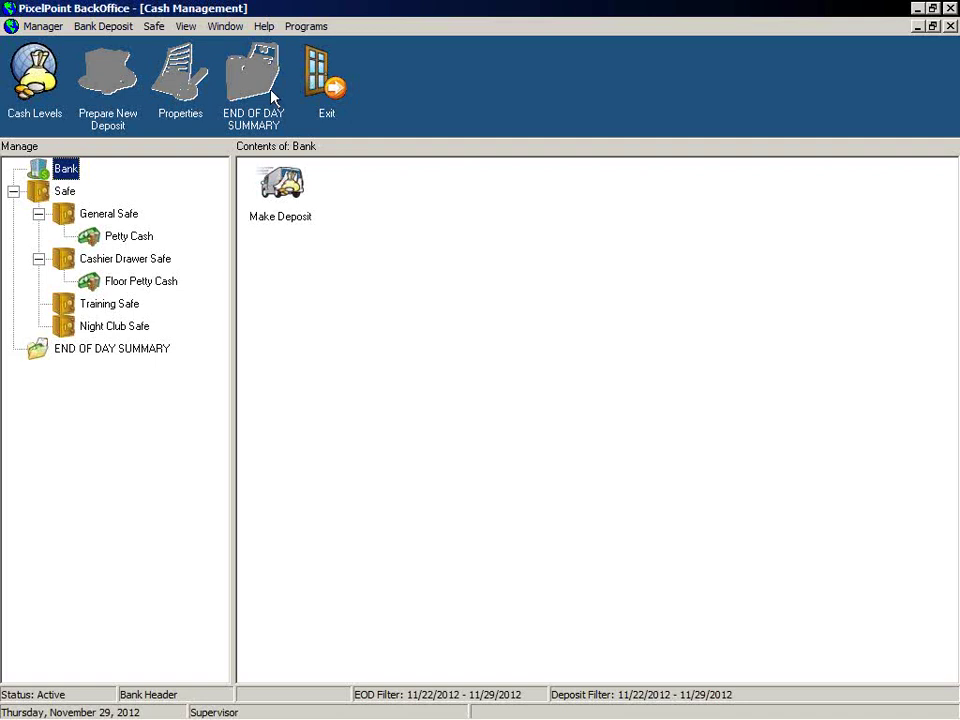
pyautogui.click(103, 27)
pyautogui.moveTo(165, 28)
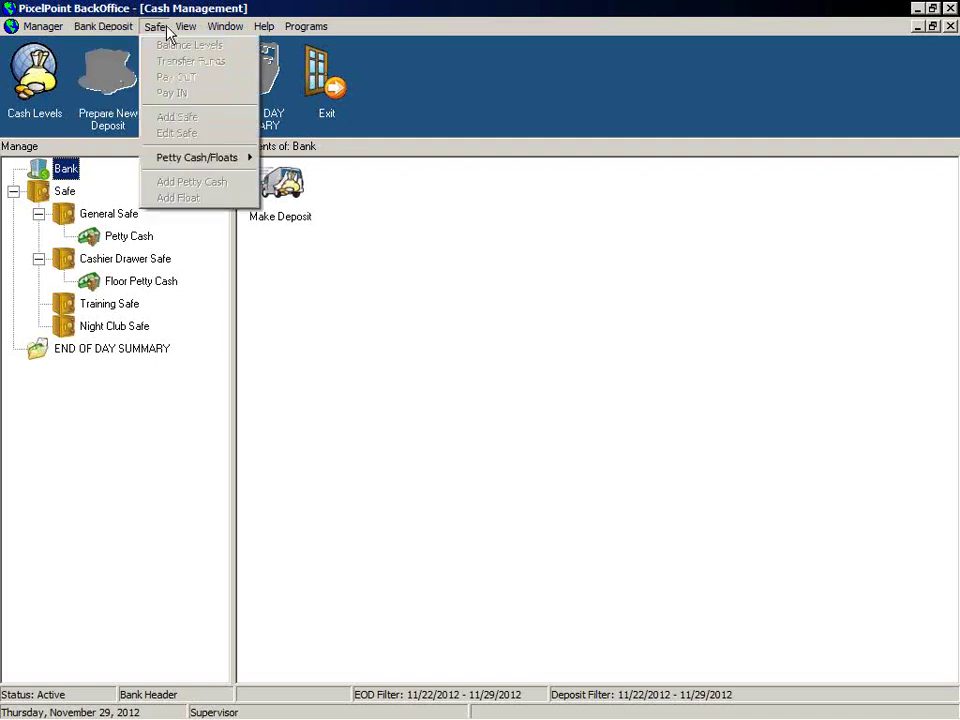
pyautogui.press('Right')
pyautogui.press('Right')
pyautogui.press('Right')
pyautogui.press('Right')
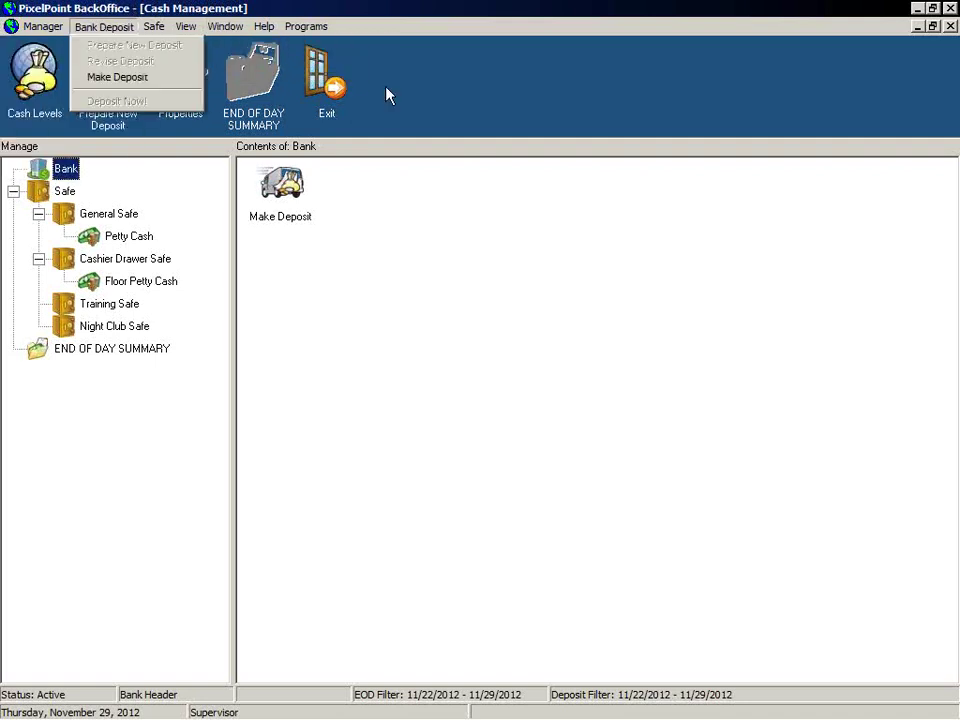
pyautogui.click(389, 95)
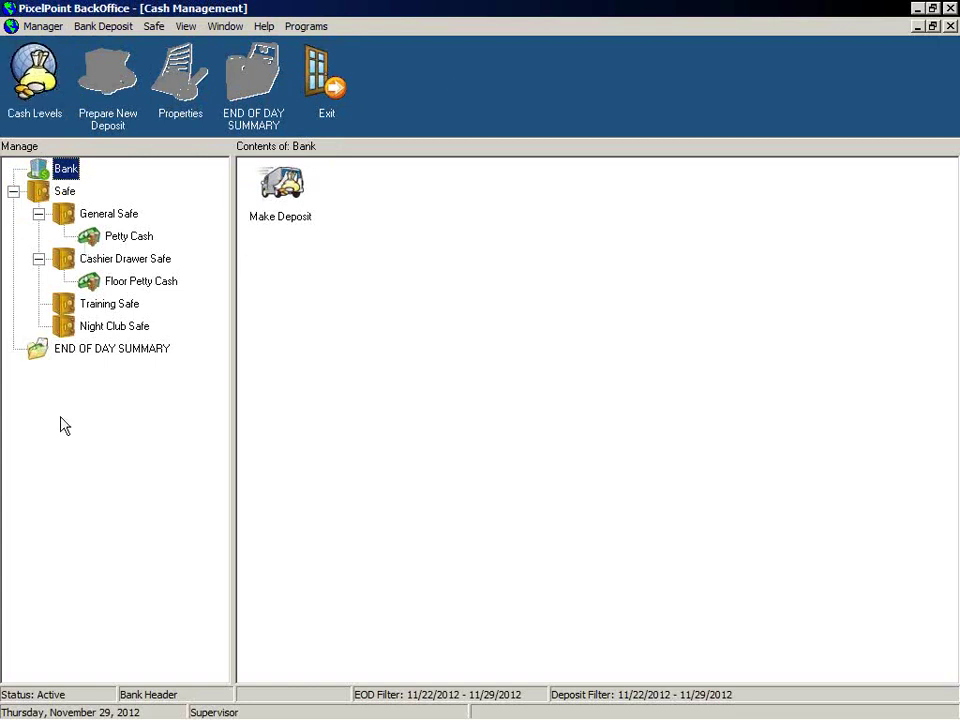
# Examine the contents and available actions of the Bank, the safes, Petty Cash and Floor Petty Cash, and exit Cash Management.
pyautogui.click(64, 190)
pyautogui.click(107, 213)
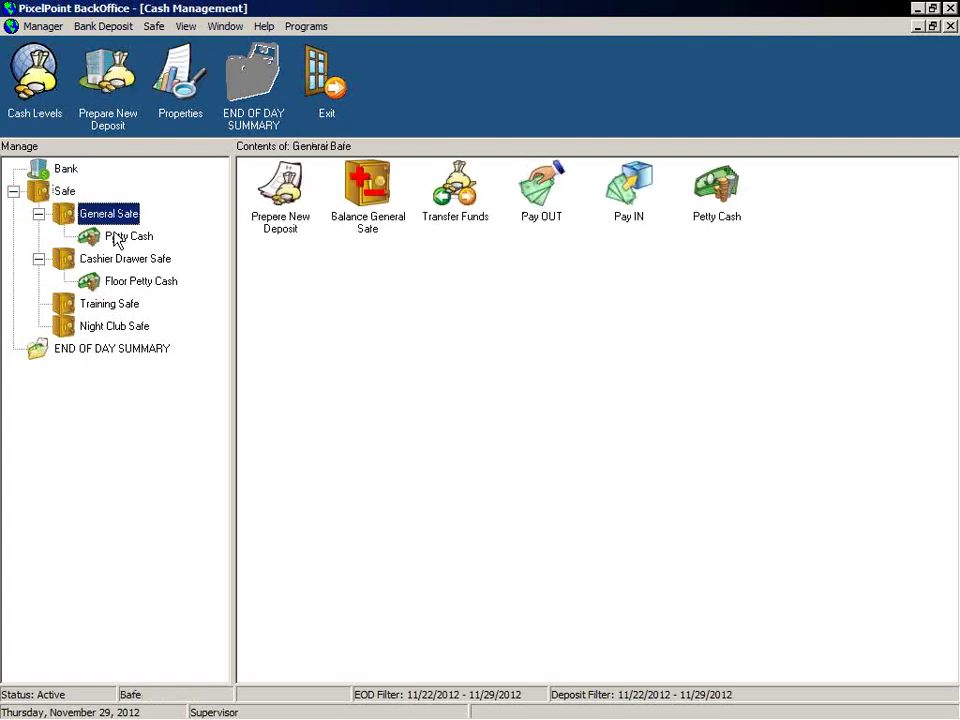
pyautogui.click(118, 237)
pyautogui.click(126, 259)
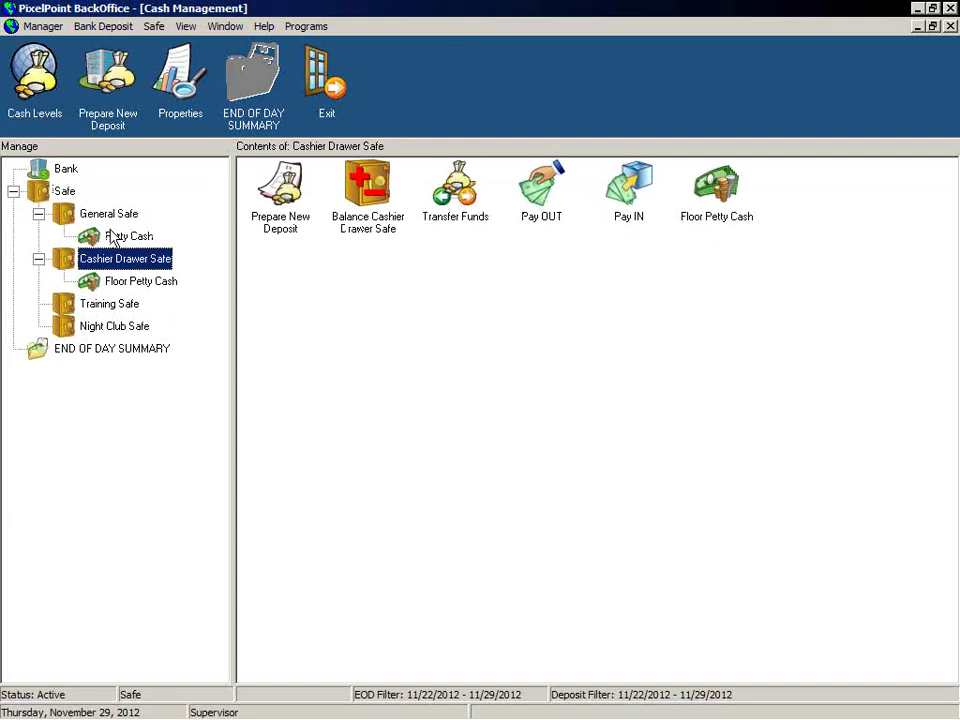
pyautogui.click(68, 168)
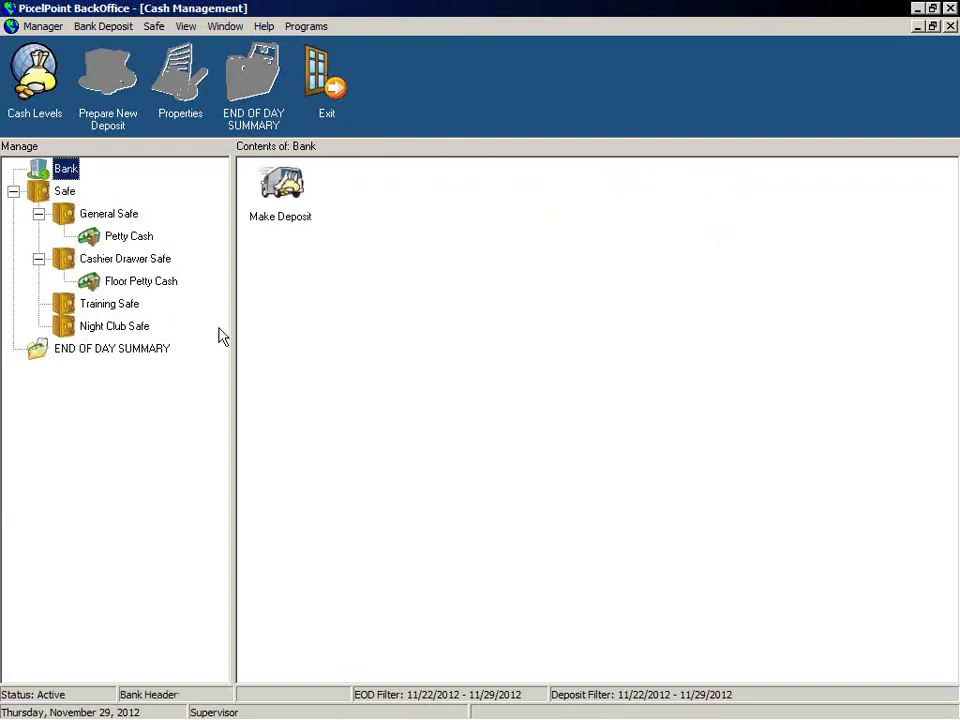
pyautogui.click(34, 190)
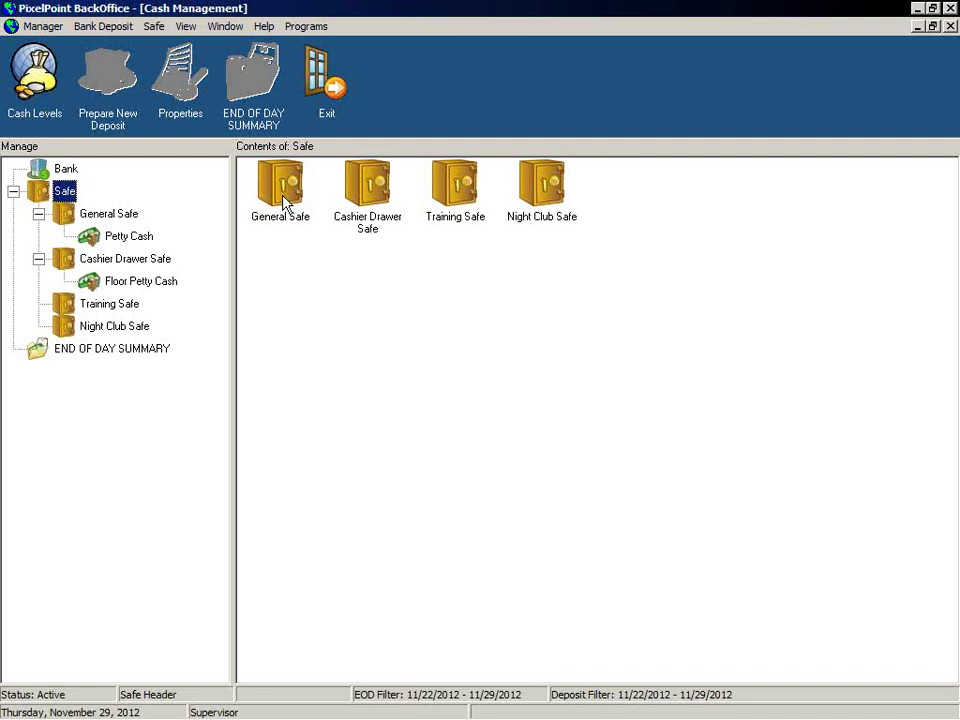
pyautogui.click(369, 195)
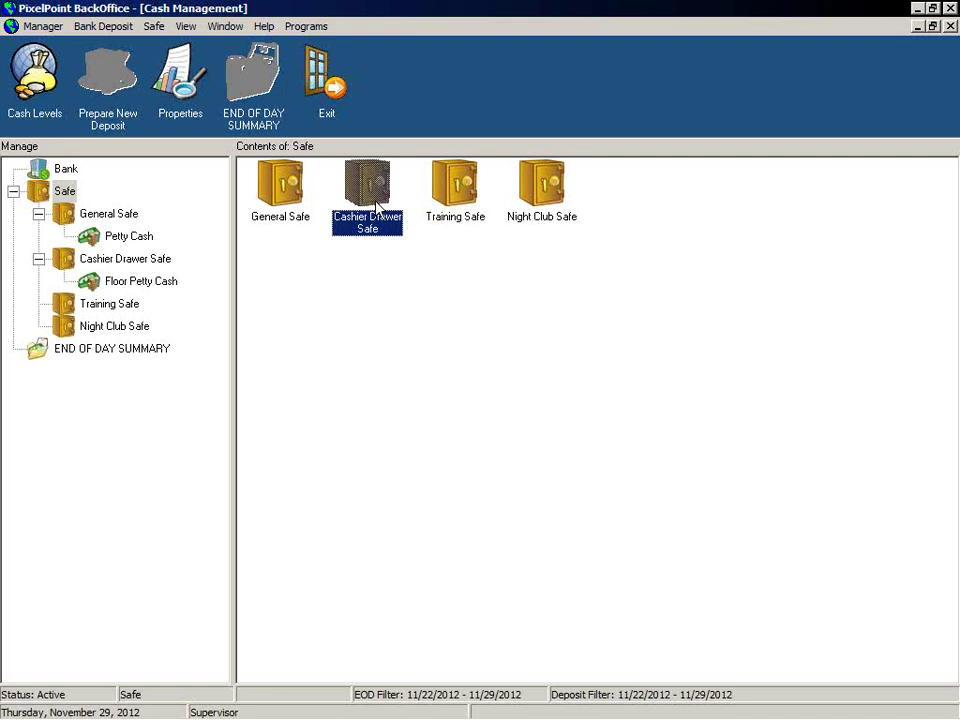
pyautogui.click(284, 205)
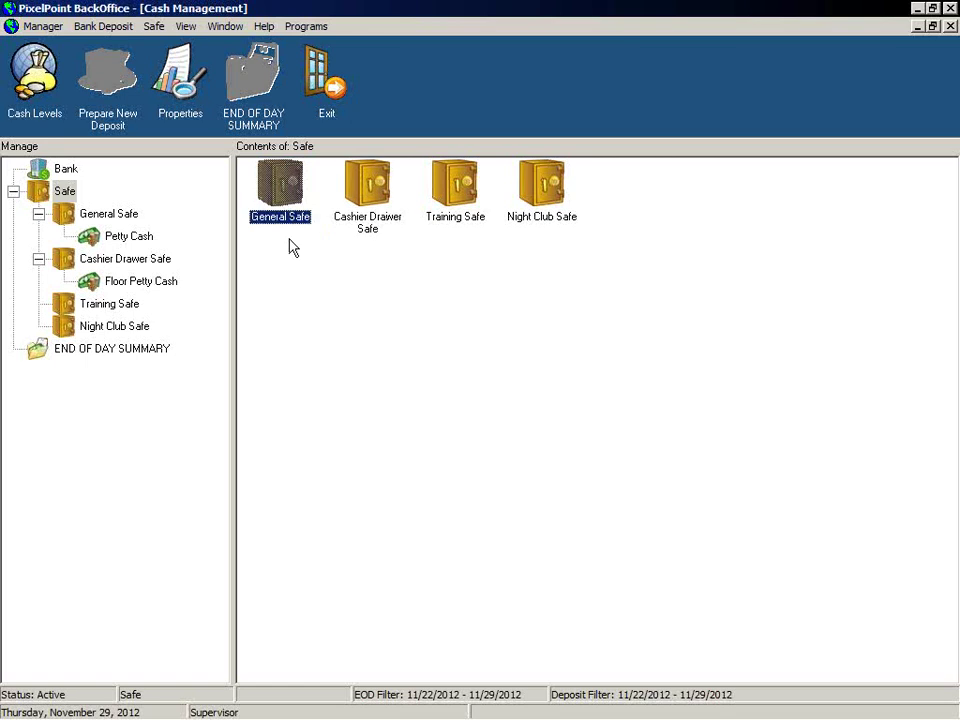
pyautogui.click(135, 238)
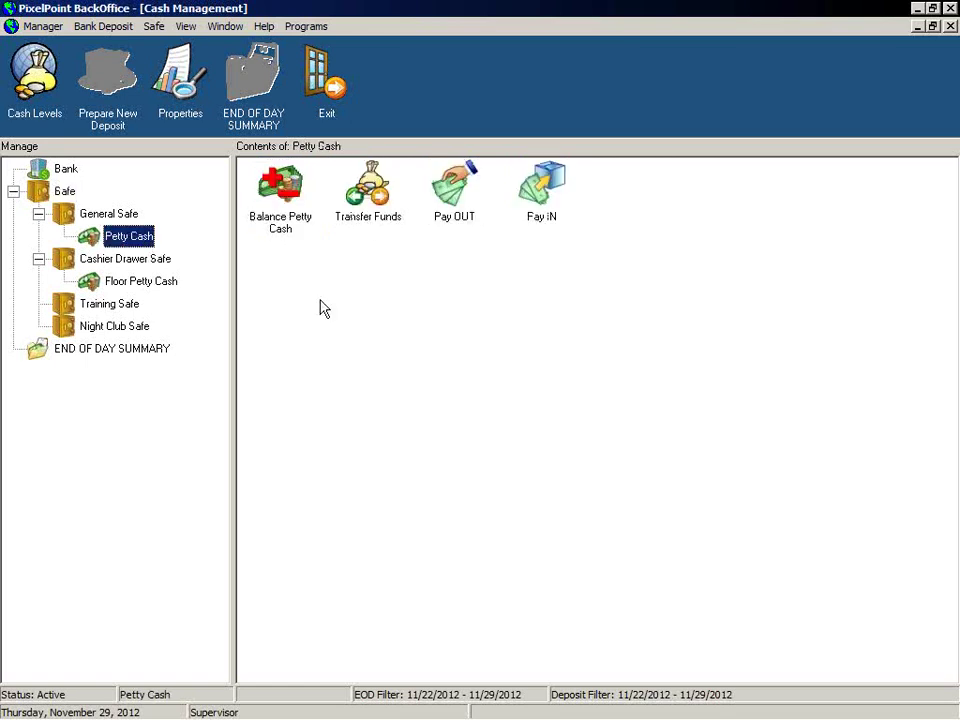
pyautogui.click(145, 284)
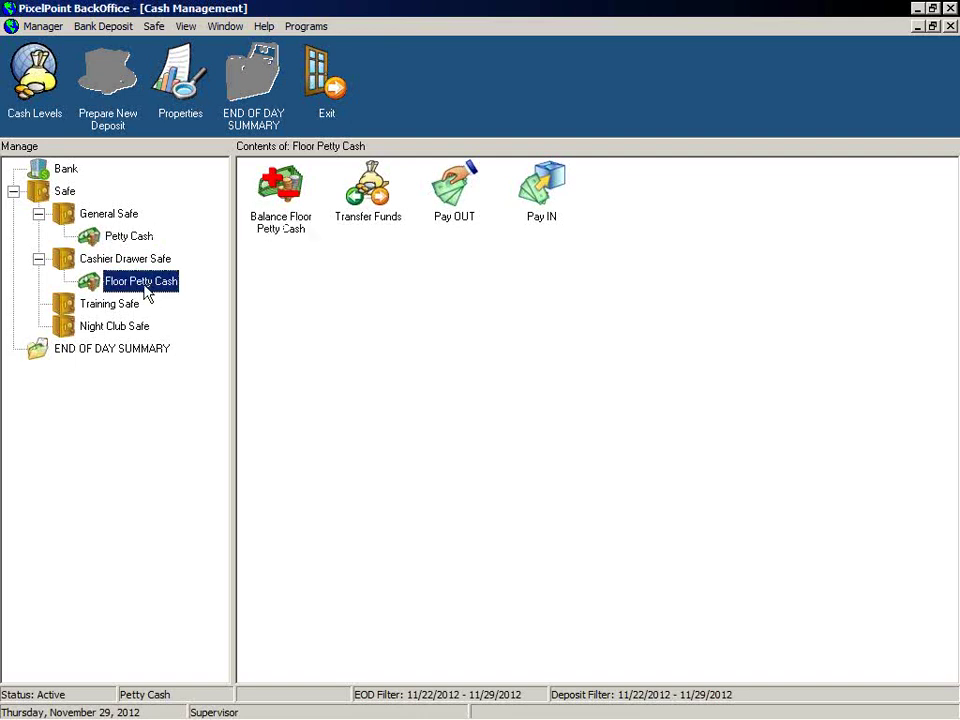
pyautogui.click(117, 238)
pyautogui.click(138, 281)
pyautogui.click(328, 95)
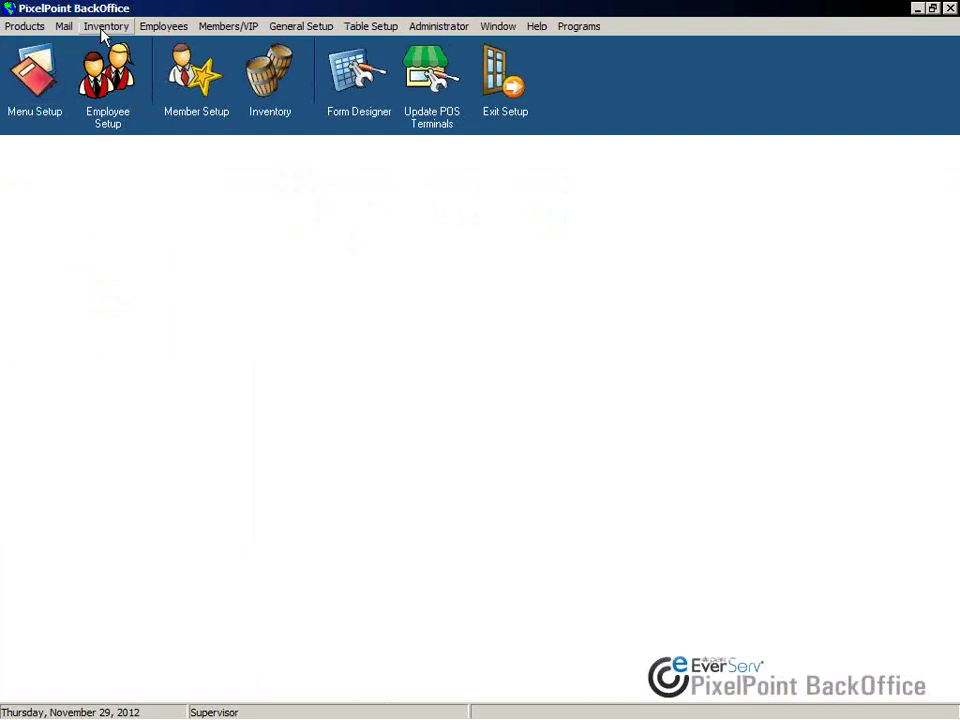
# Search the Policy Setup for "cash management" and review each matching policy's description.
pyautogui.click(436, 28)
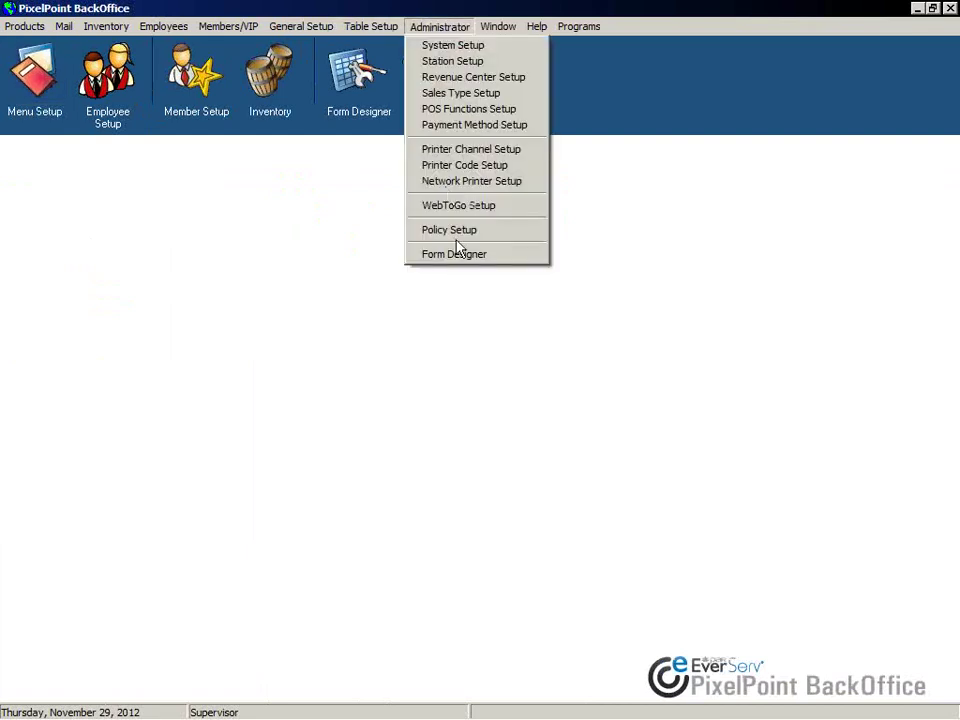
pyautogui.click(454, 232)
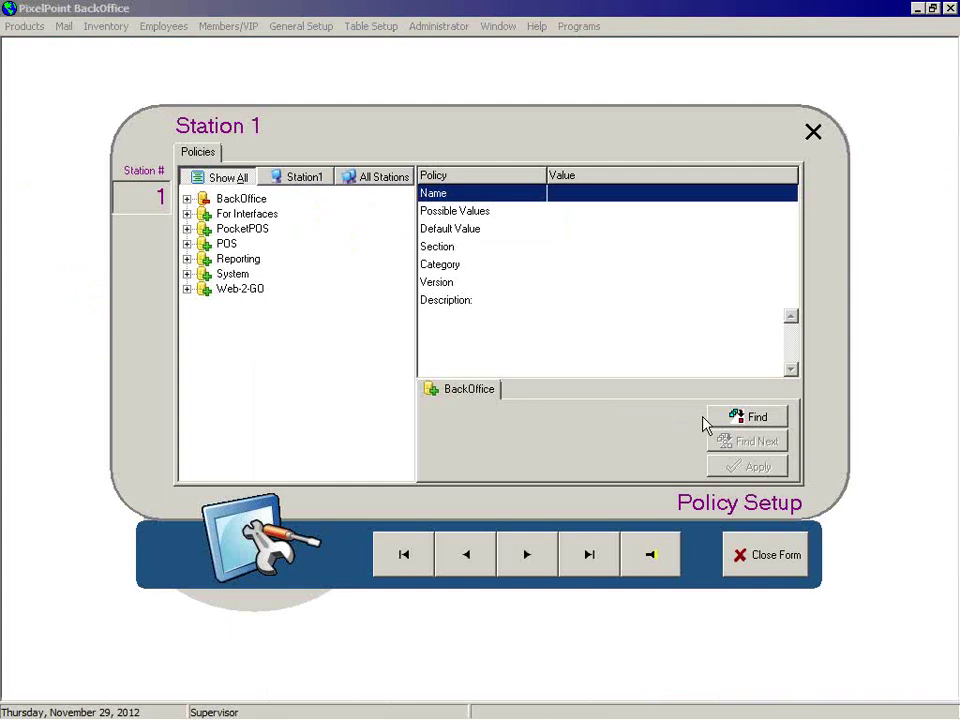
pyautogui.click(746, 418)
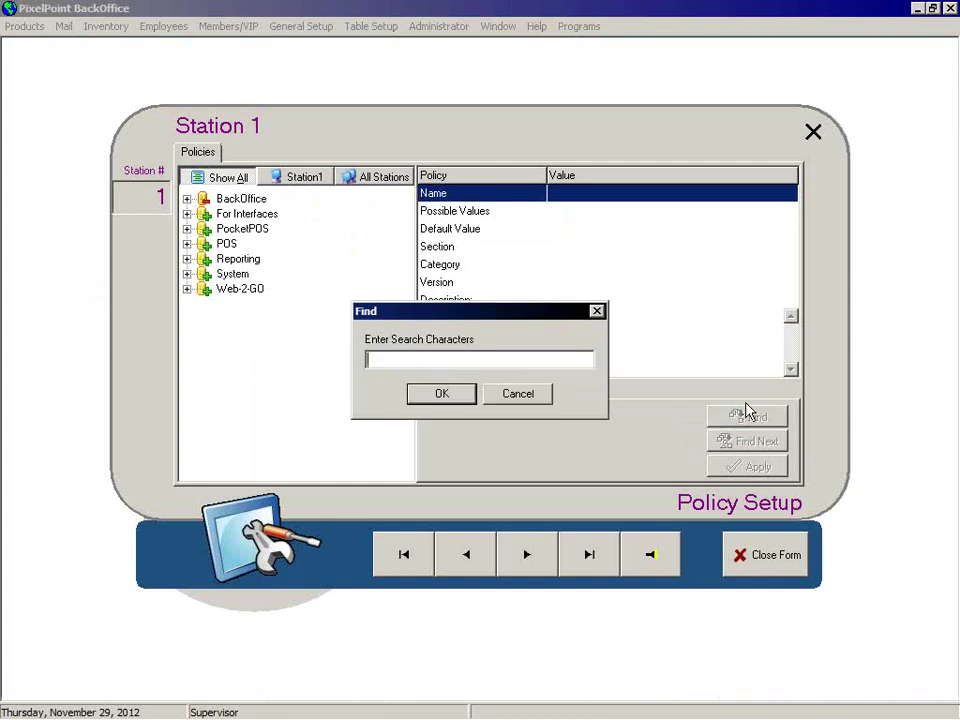
pyautogui.write('cash management')
pyautogui.press('Return')
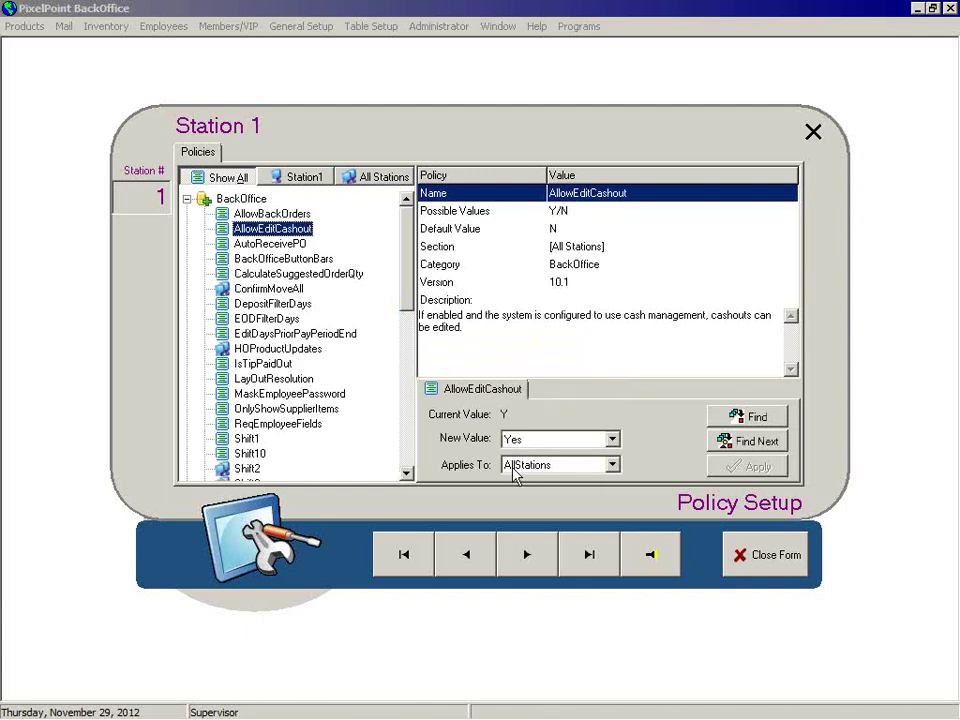
pyautogui.click(738, 443)
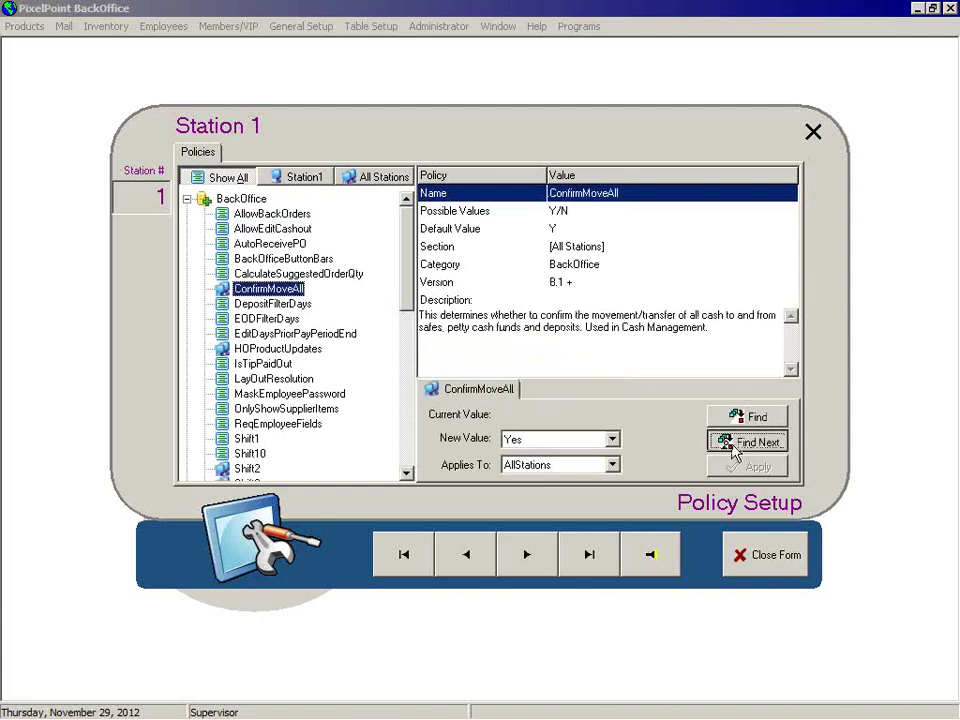
pyautogui.click(736, 445)
pyautogui.click(736, 445)
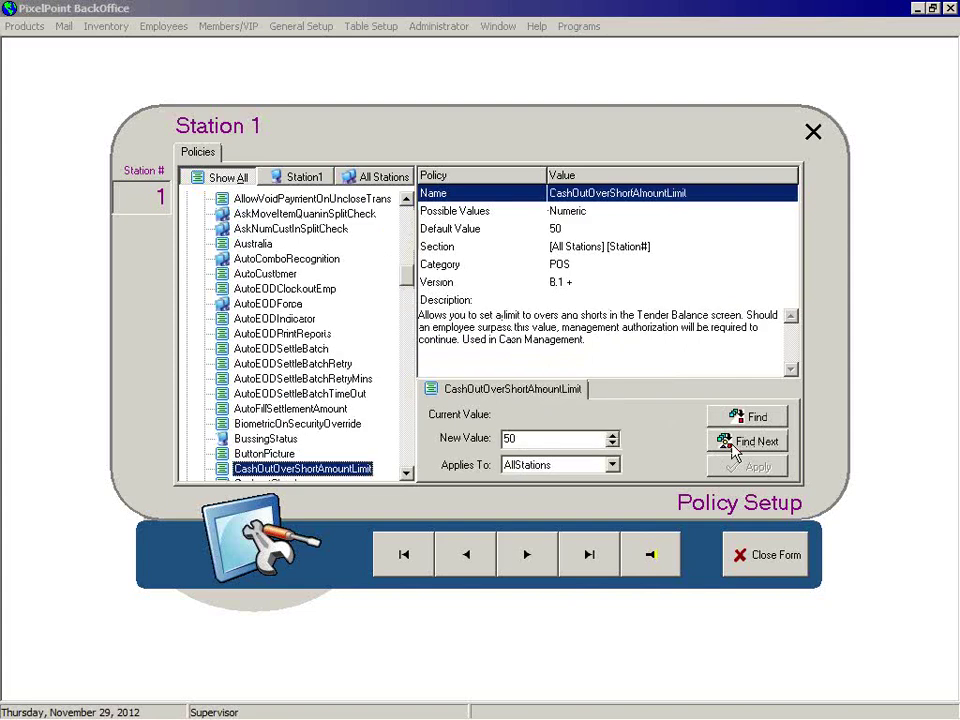
pyautogui.click(734, 445)
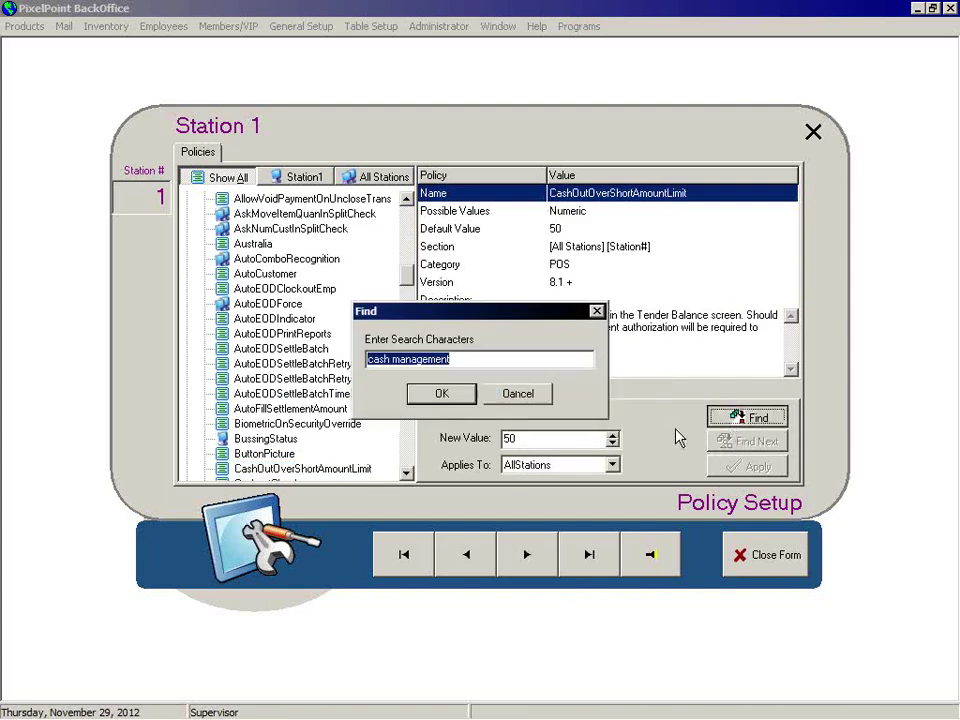
# Search the policies for "denominations" and check for further matches.
pyautogui.write('demo')
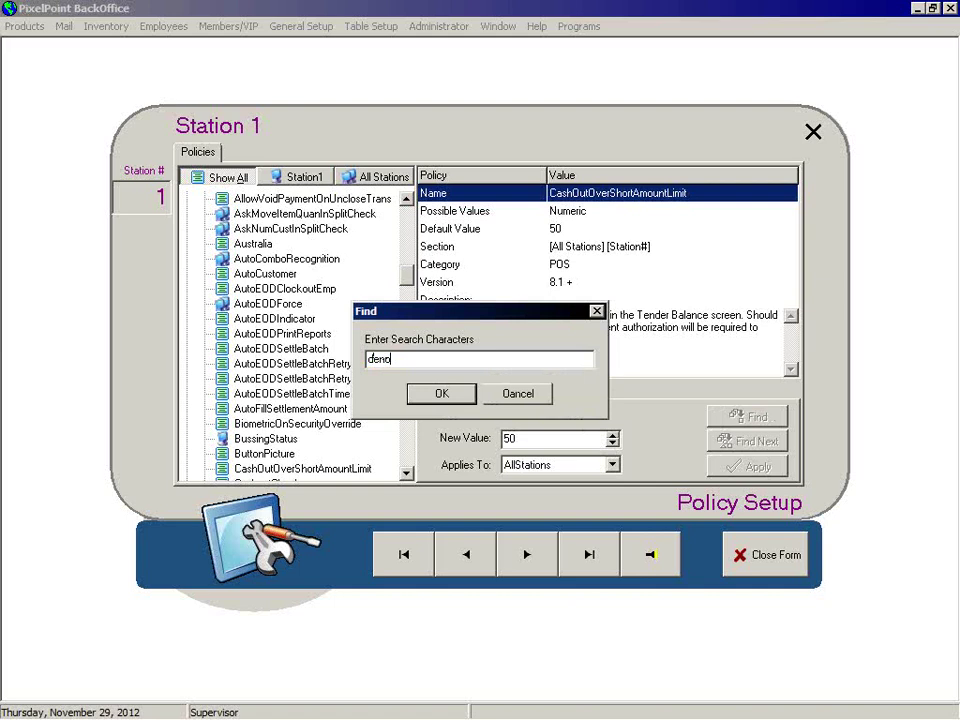
pyautogui.write('minations')
pyautogui.press('Return')
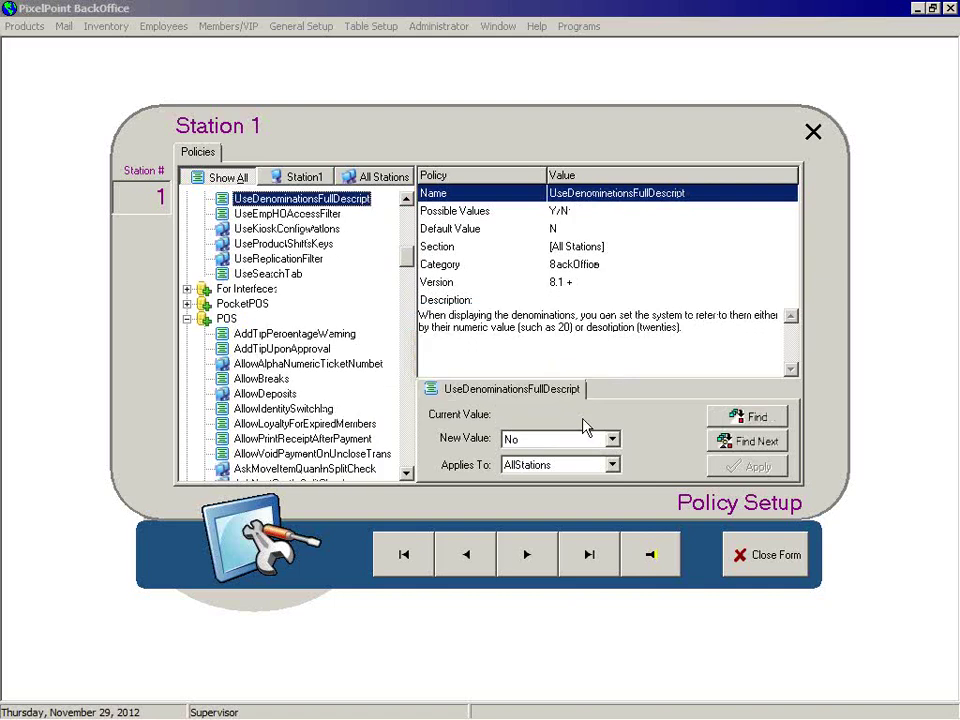
pyautogui.click(757, 449)
# Search the policies for "tender balance" and close Policy Setup.
pyautogui.click(745, 418)
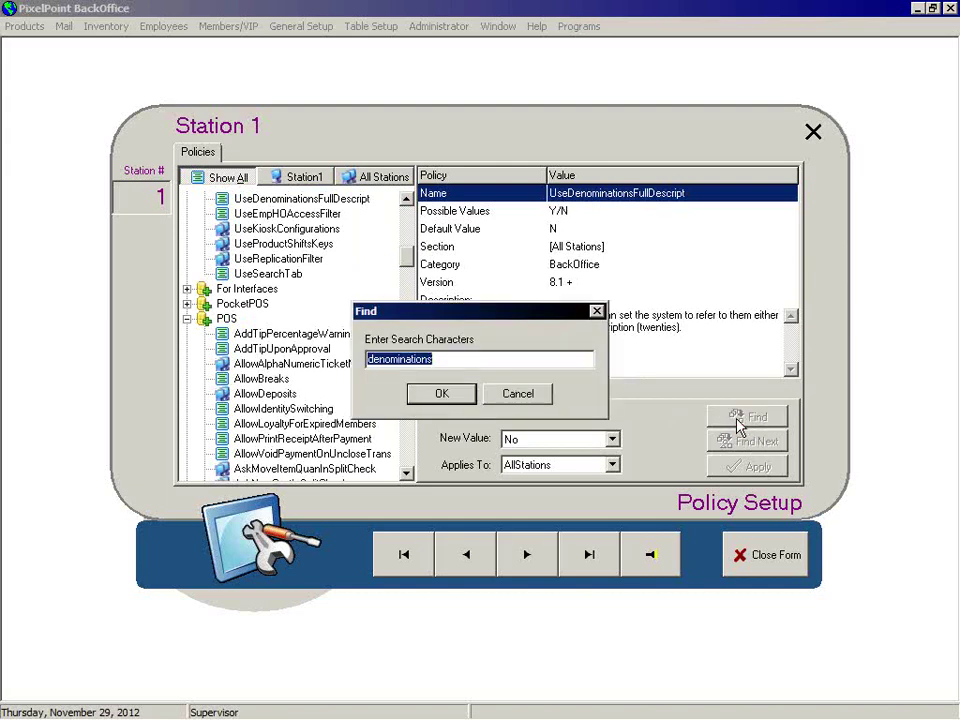
pyautogui.write('tender ba')
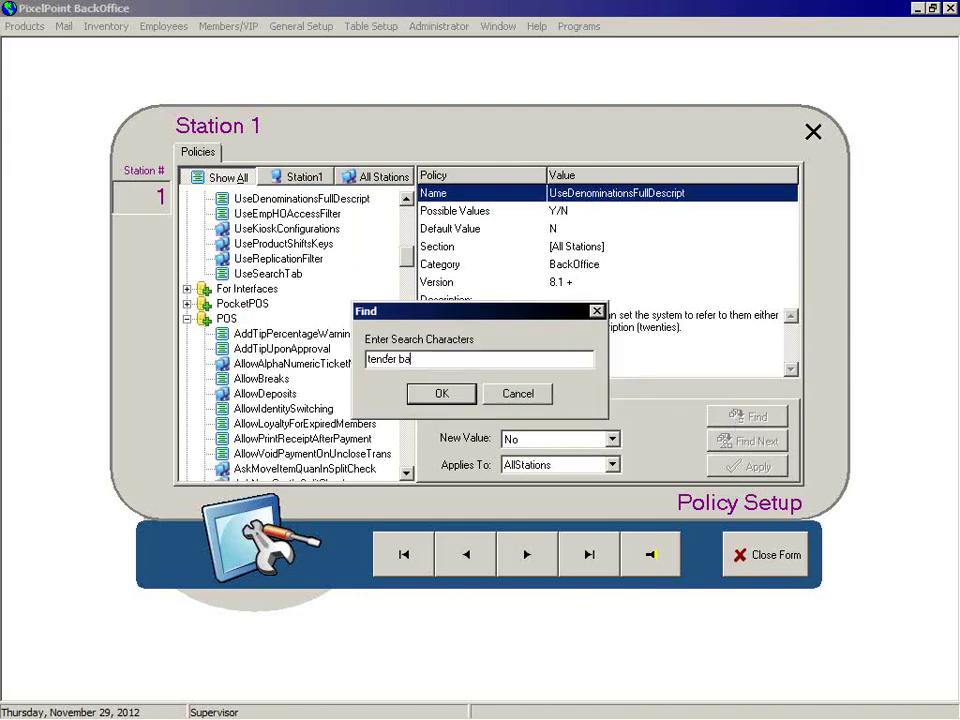
pyautogui.write('lance')
pyautogui.press('Return')
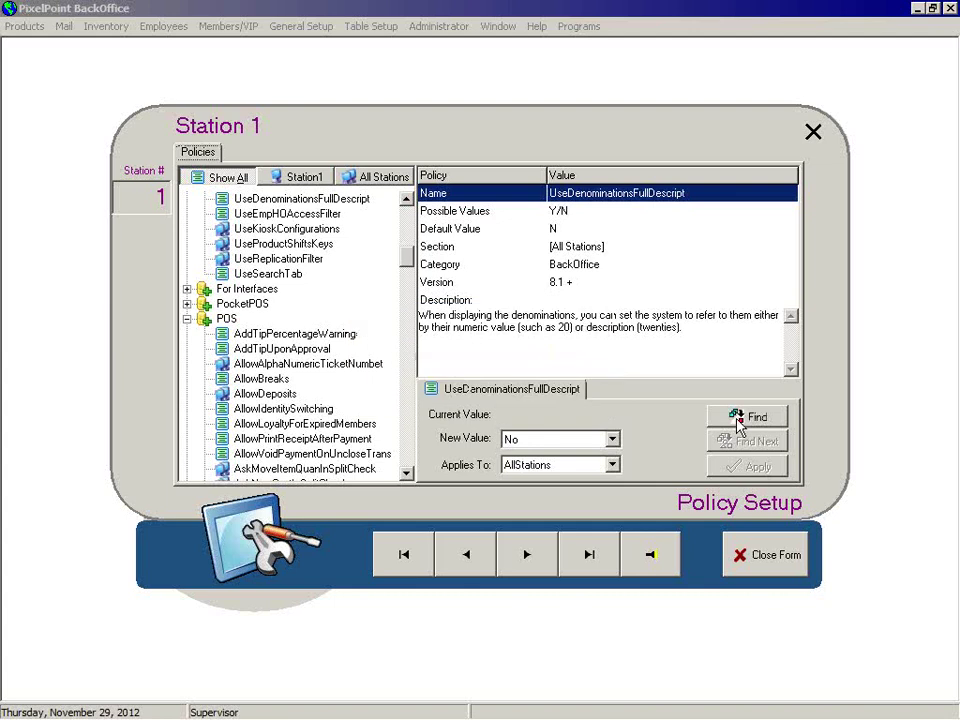
pyautogui.click(750, 556)
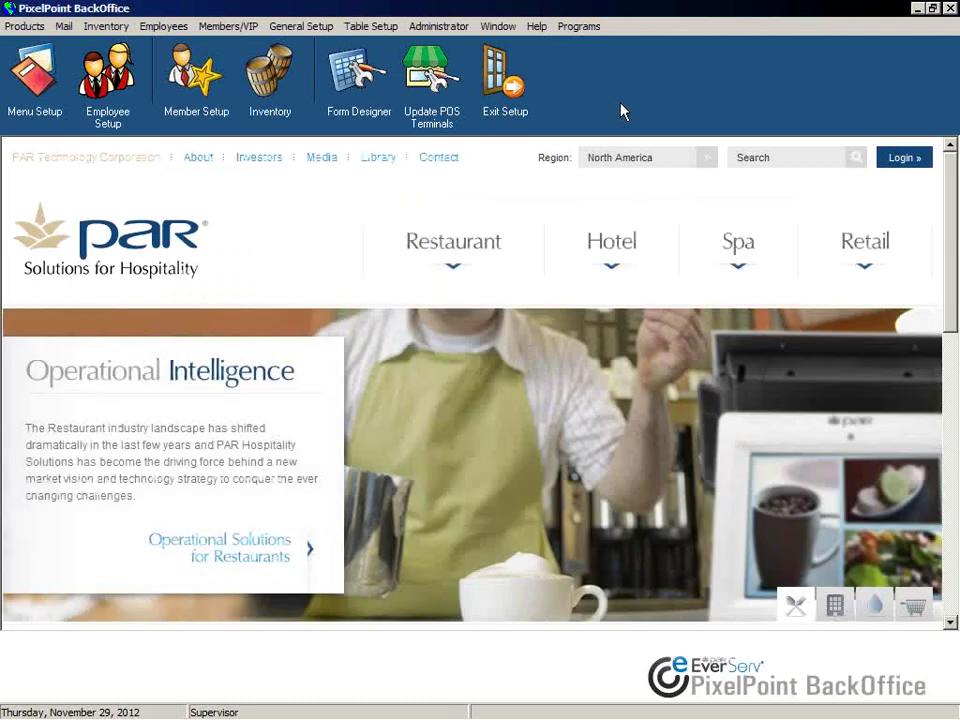
# Enable payment denominations for the CASH method in Payment Method Setup.
pyautogui.click(440, 27)
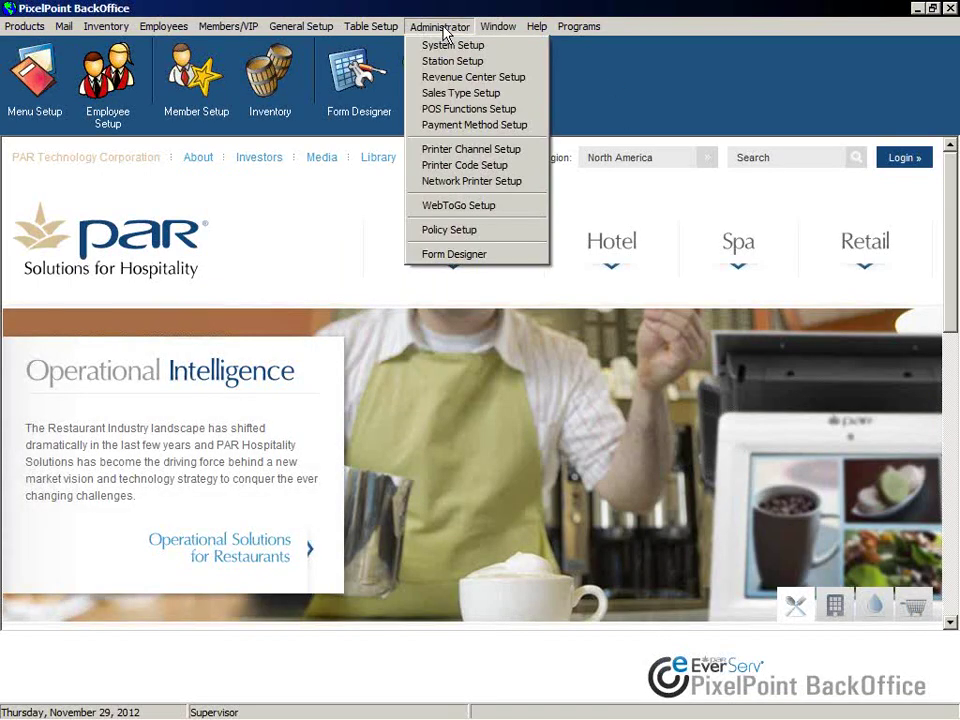
pyautogui.click(456, 125)
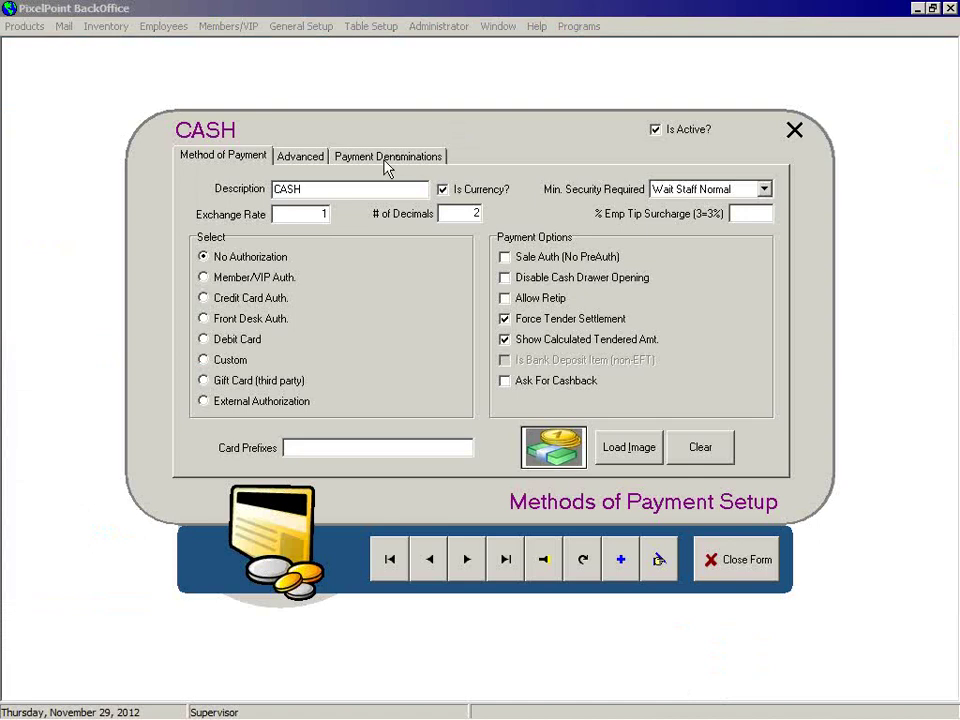
pyautogui.click(425, 166)
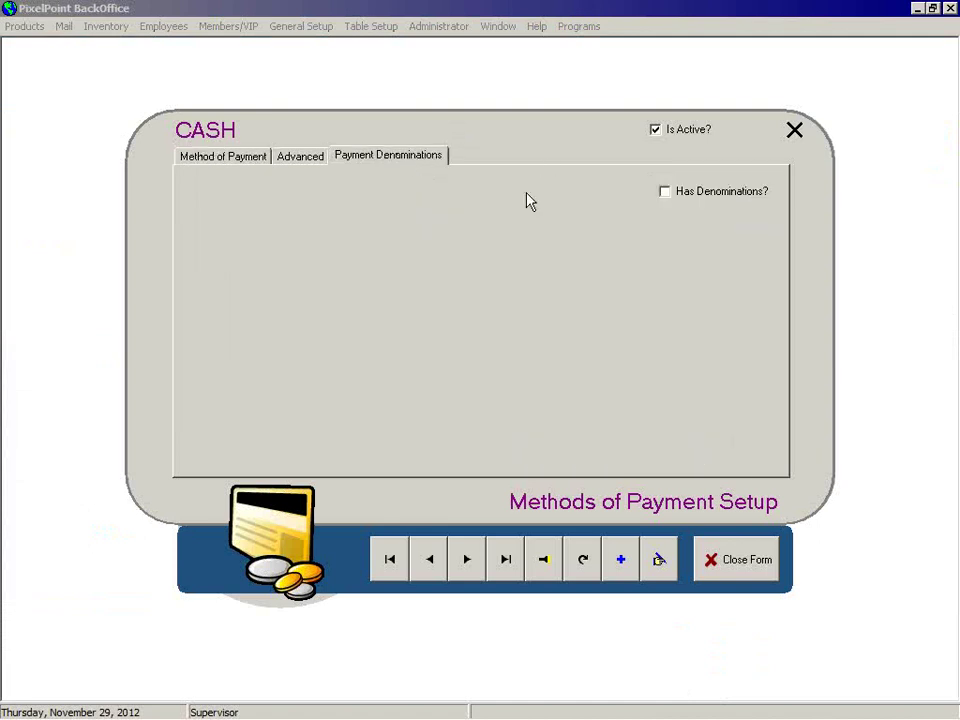
pyautogui.click(664, 192)
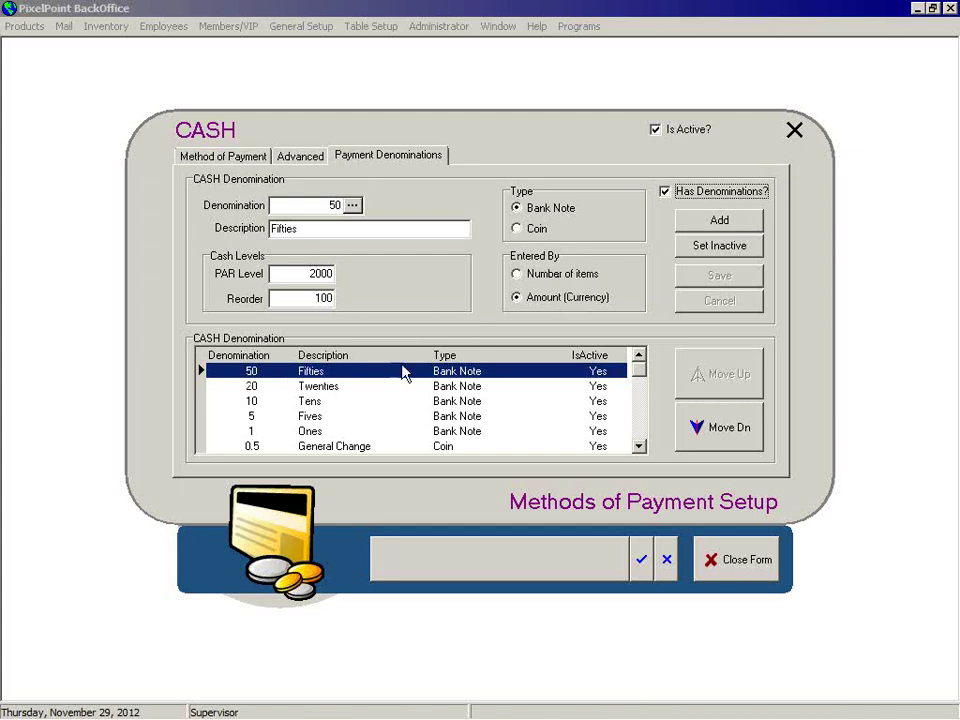
# Review the General Change coin denomination, then close the CASH payment method and save its changes.
pyautogui.click(338, 450)
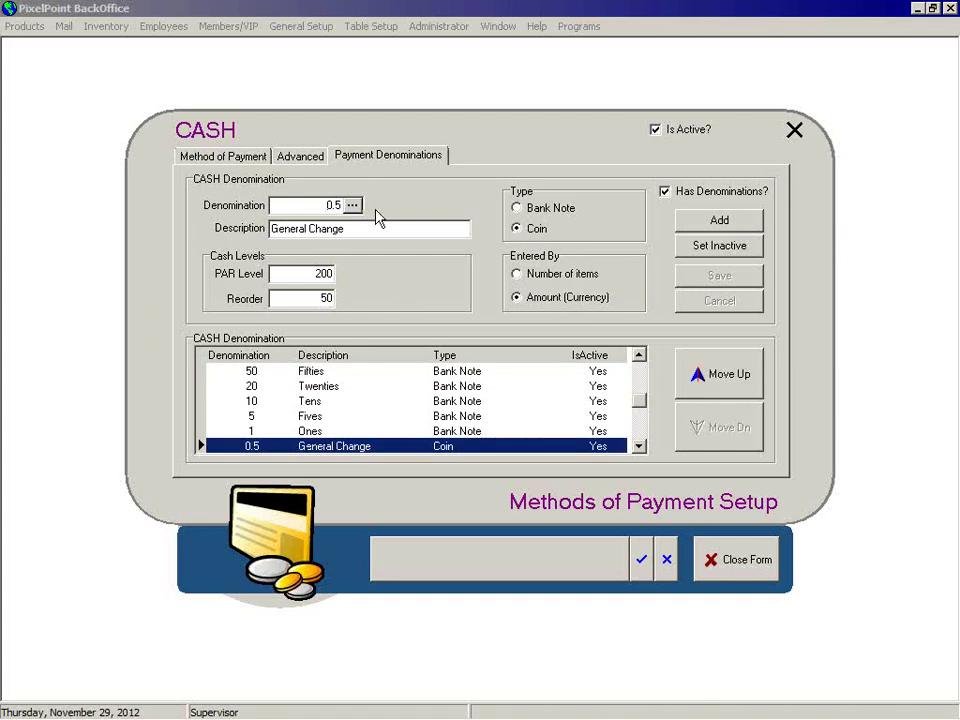
pyautogui.click(638, 446)
pyautogui.click(733, 561)
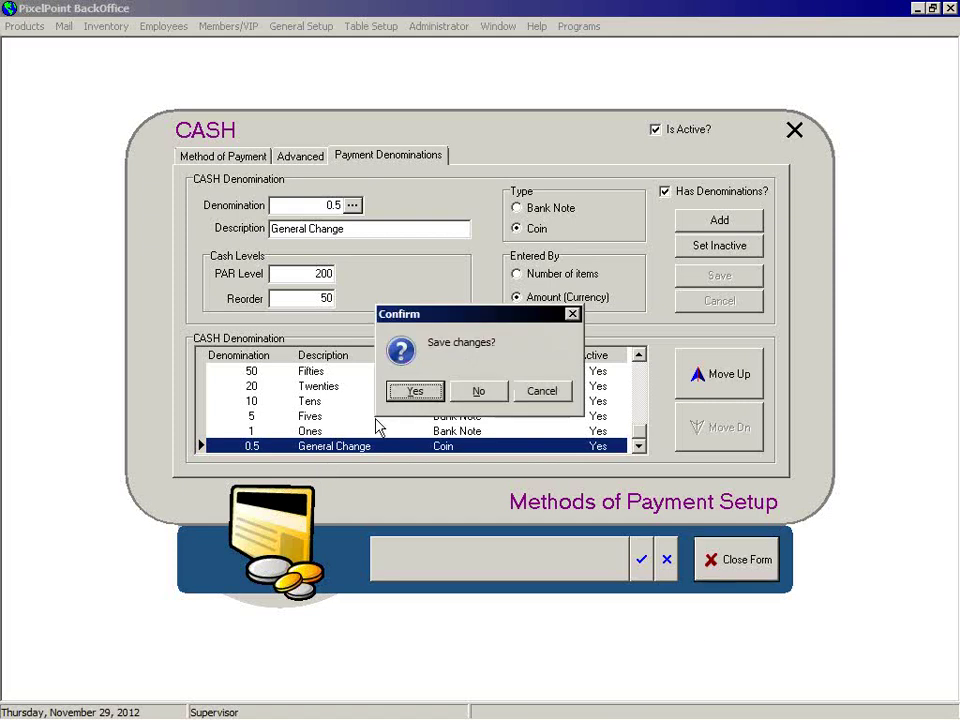
pyautogui.click(416, 390)
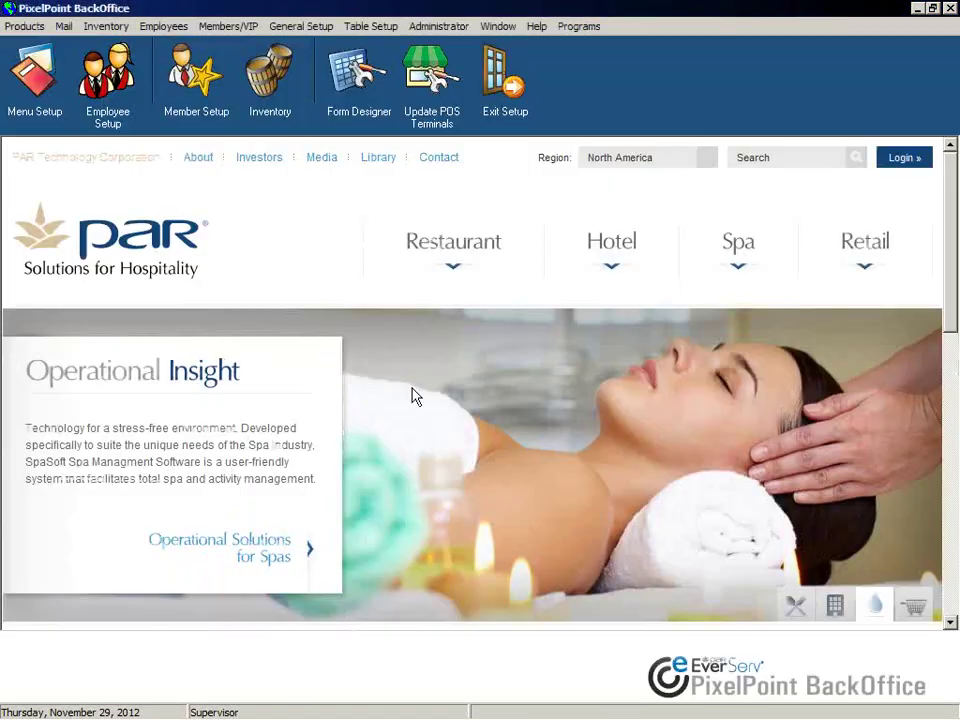
# Reopen Cash Management for employees and view the contents of END OF DAY SUMMARY, General Safe and the parent Safe group.
pyautogui.click(152, 28)
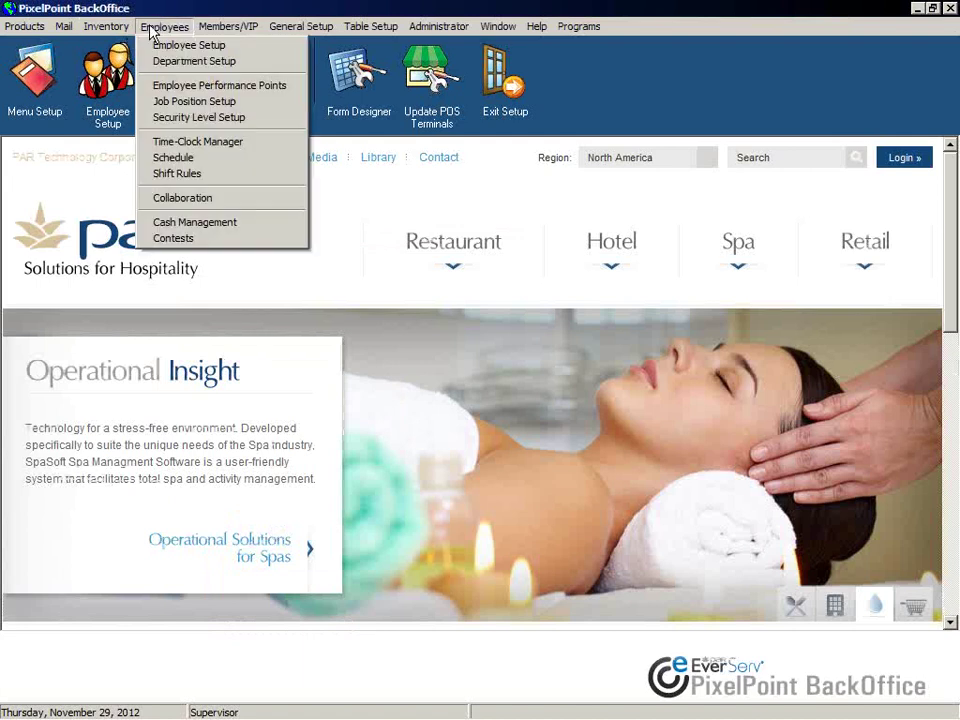
pyautogui.click(187, 226)
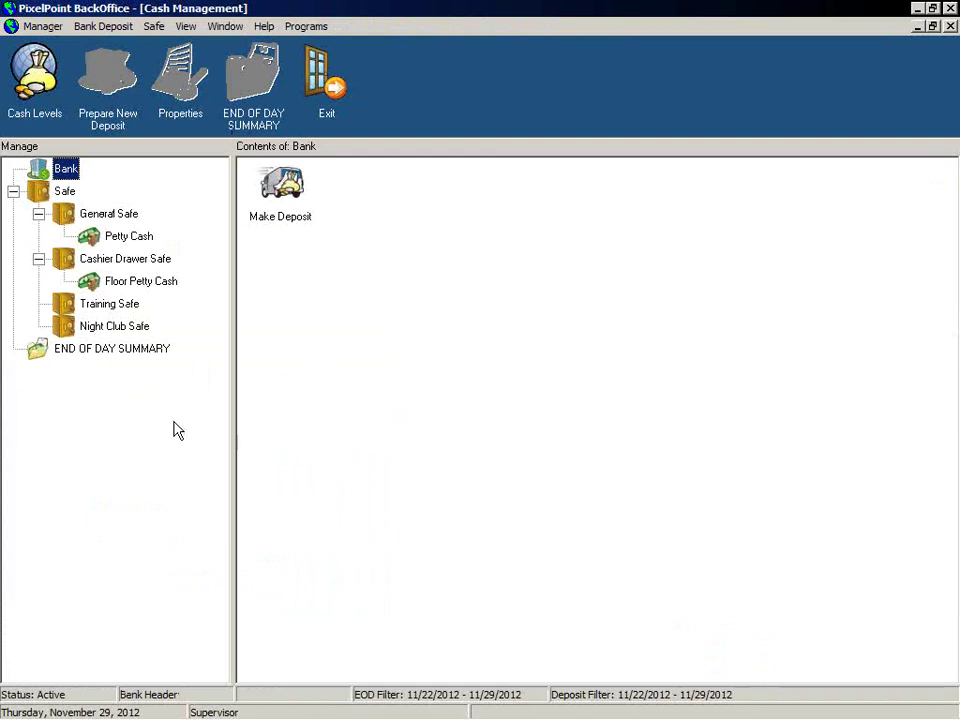
pyautogui.click(98, 350)
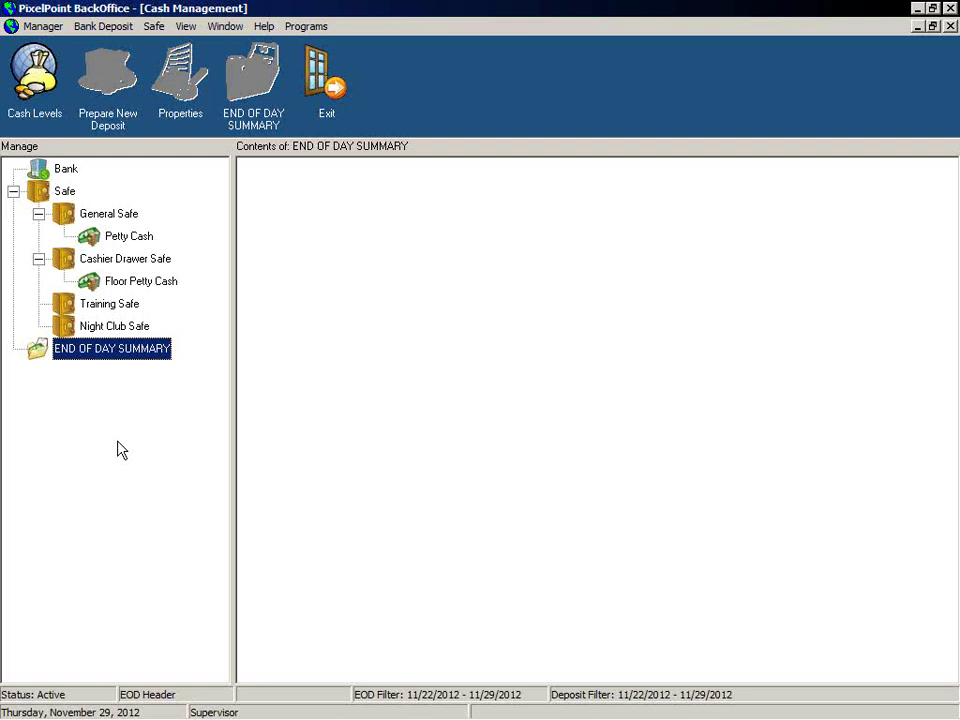
pyautogui.click(84, 213)
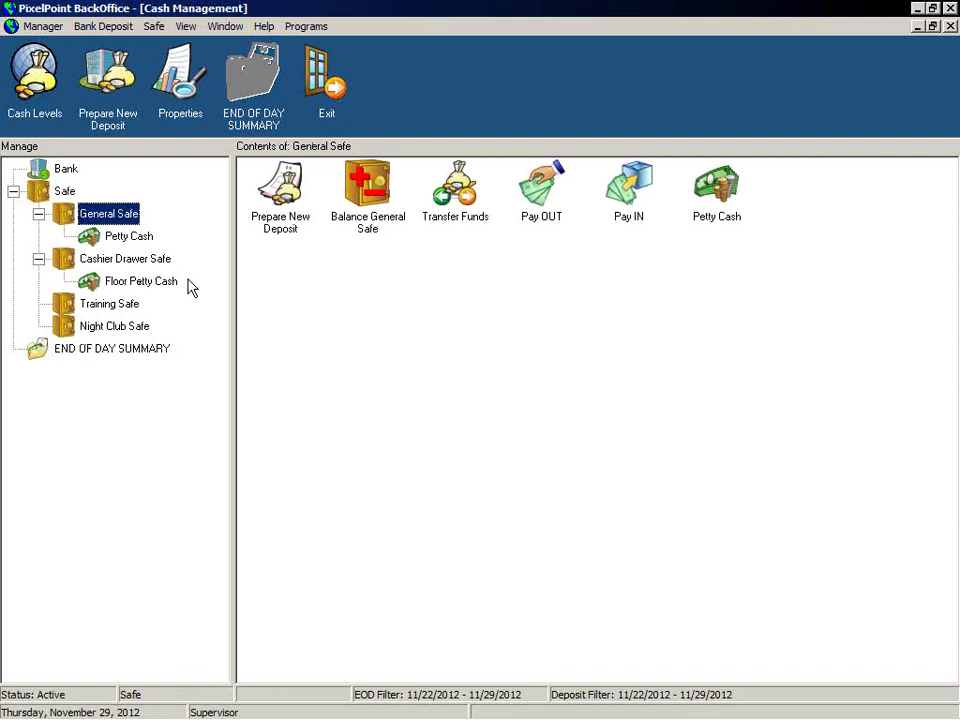
pyautogui.click(50, 198)
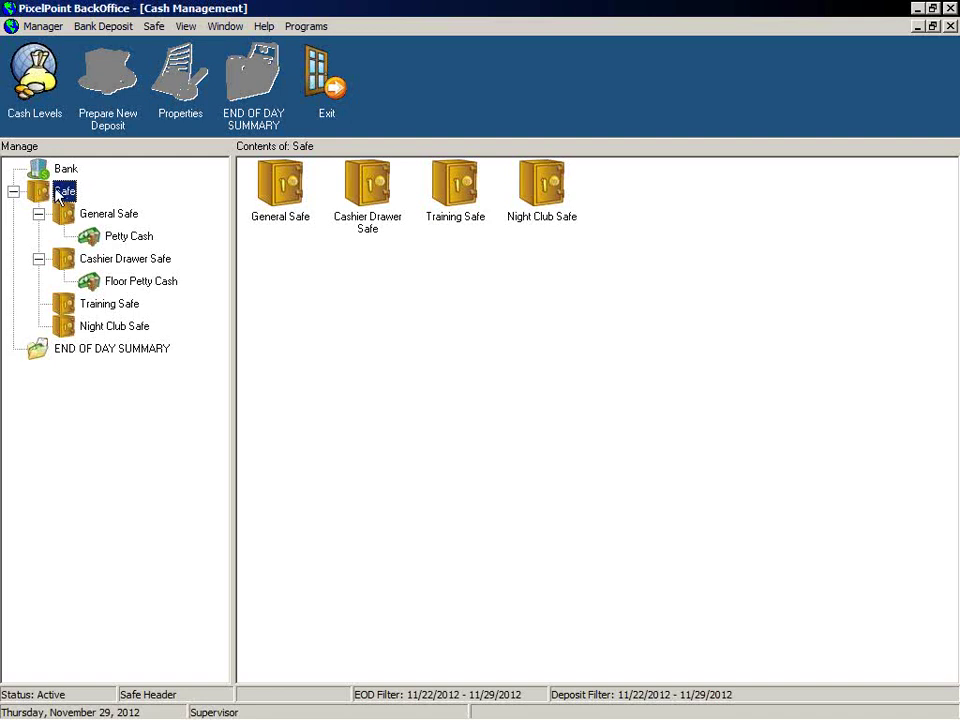
# Examine the bank deposit, safe and petty cash/float commands available for the parent Safe group.
pyautogui.click(43, 26)
pyautogui.moveTo(112, 28)
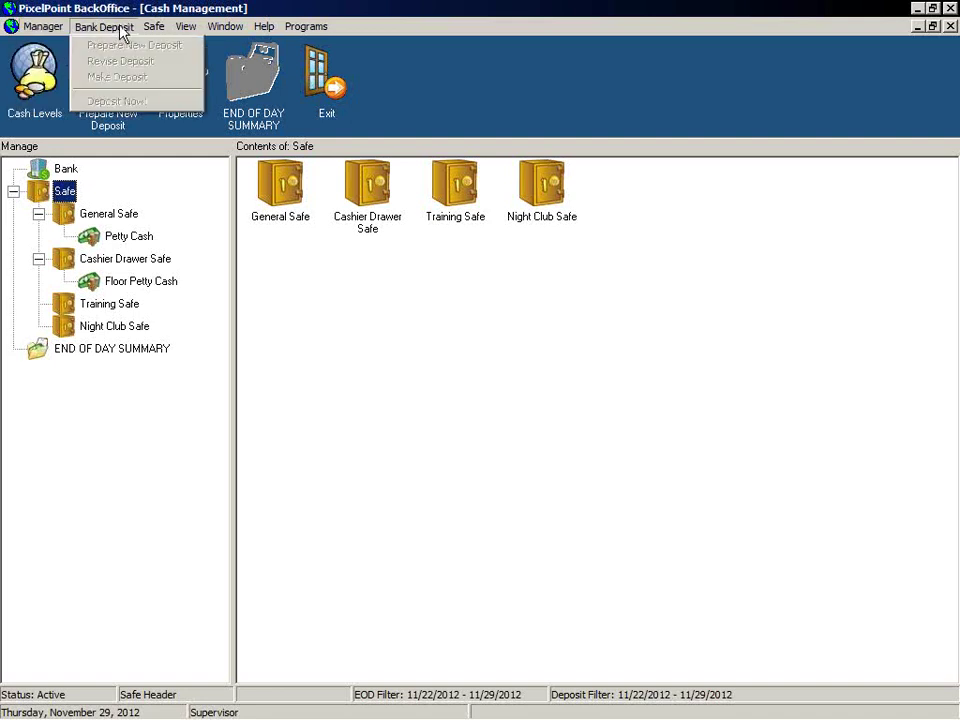
pyautogui.click(35, 198)
pyautogui.rightClick(43, 197)
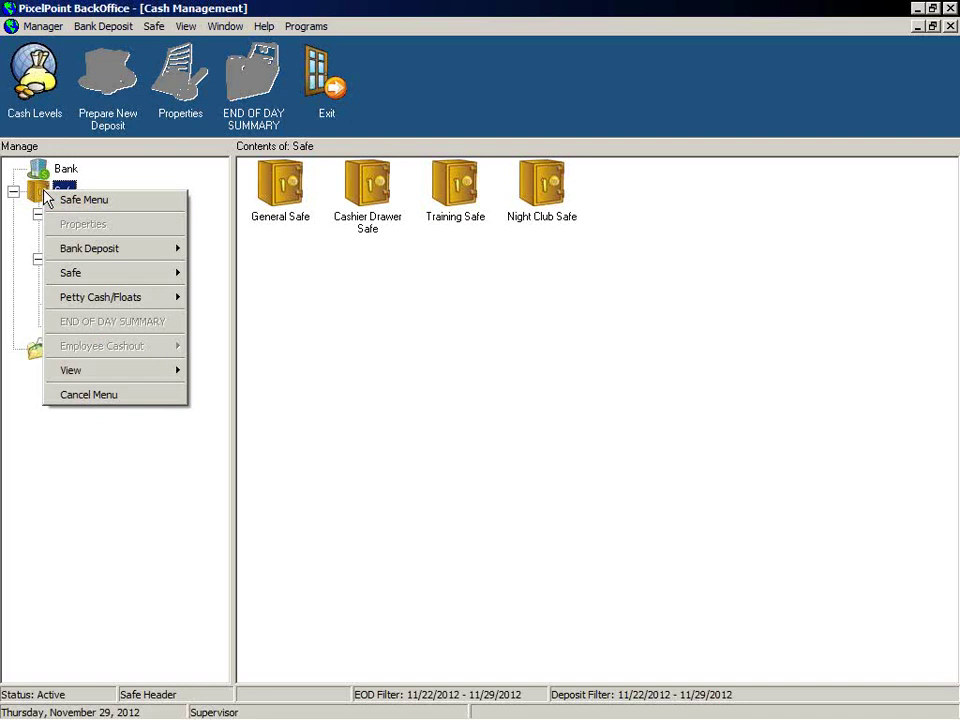
pyautogui.moveTo(113, 255)
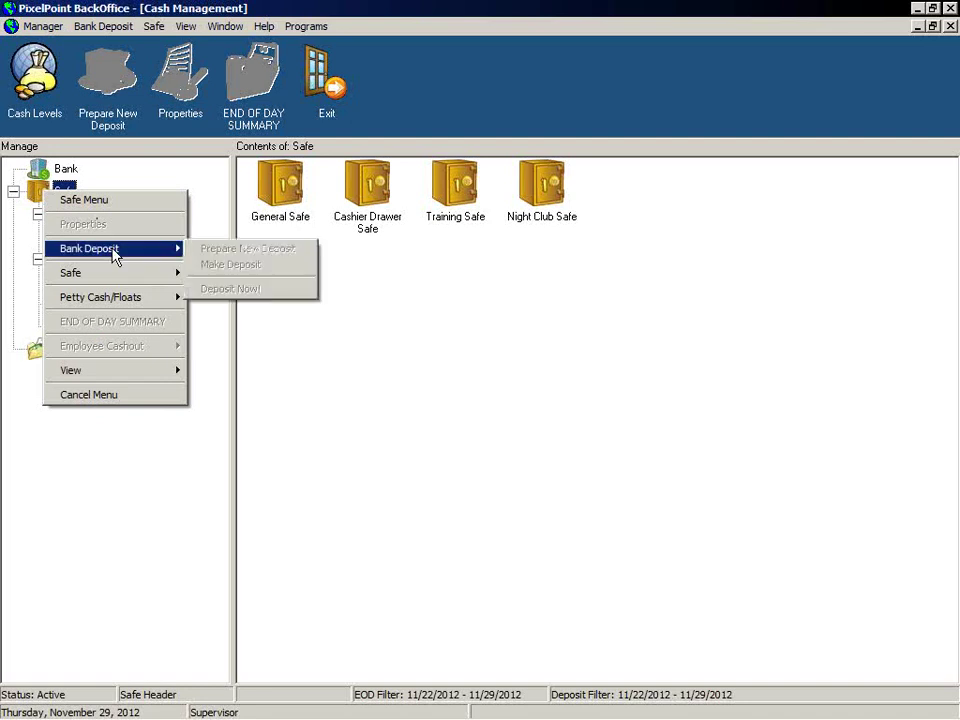
pyautogui.moveTo(118, 281)
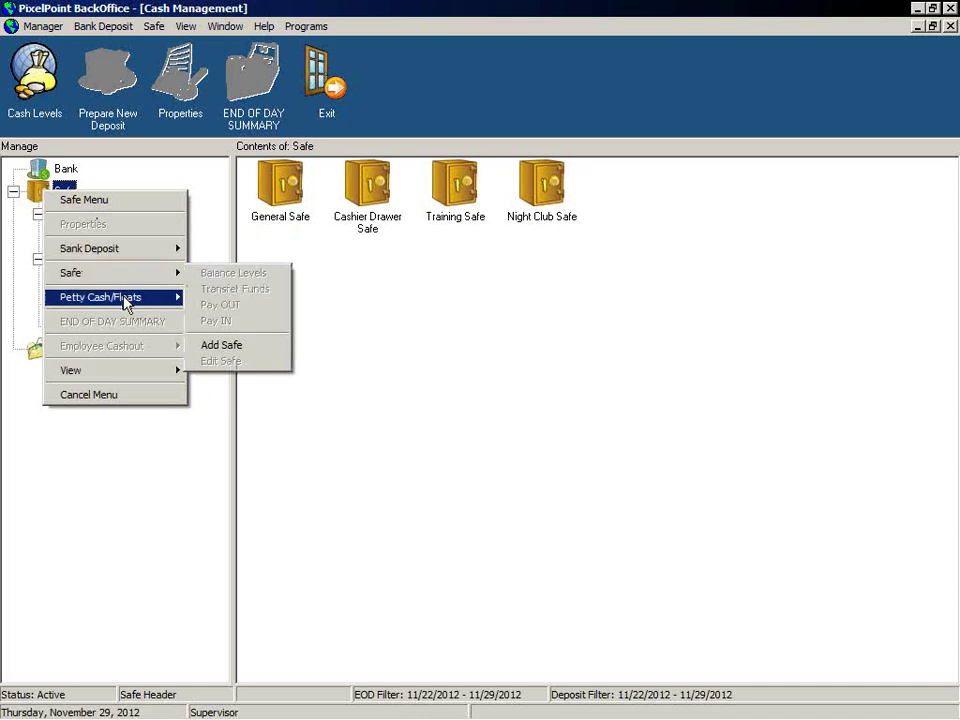
pyautogui.moveTo(126, 305)
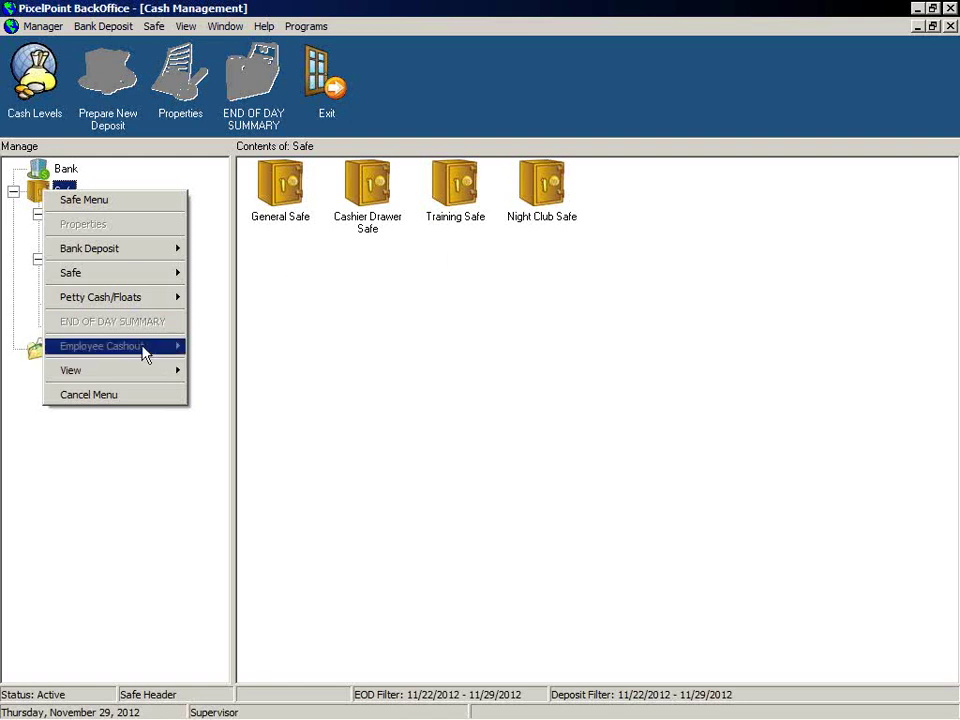
# Show the Safe group's contents in the List layout and return them to the Icon layout.
pyautogui.moveTo(147, 374)
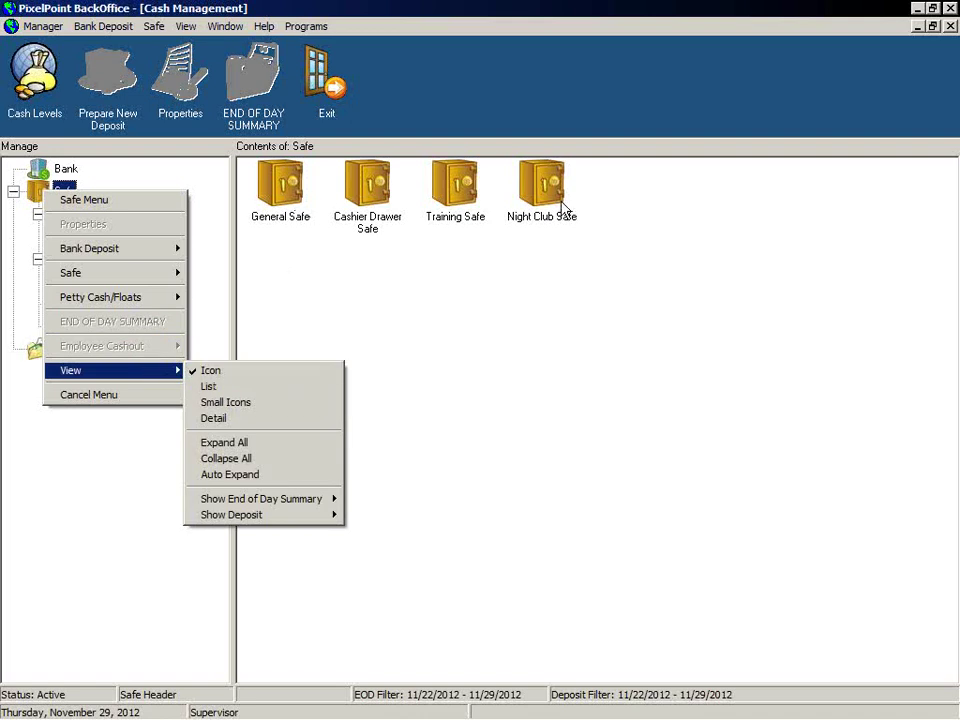
pyautogui.click(272, 396)
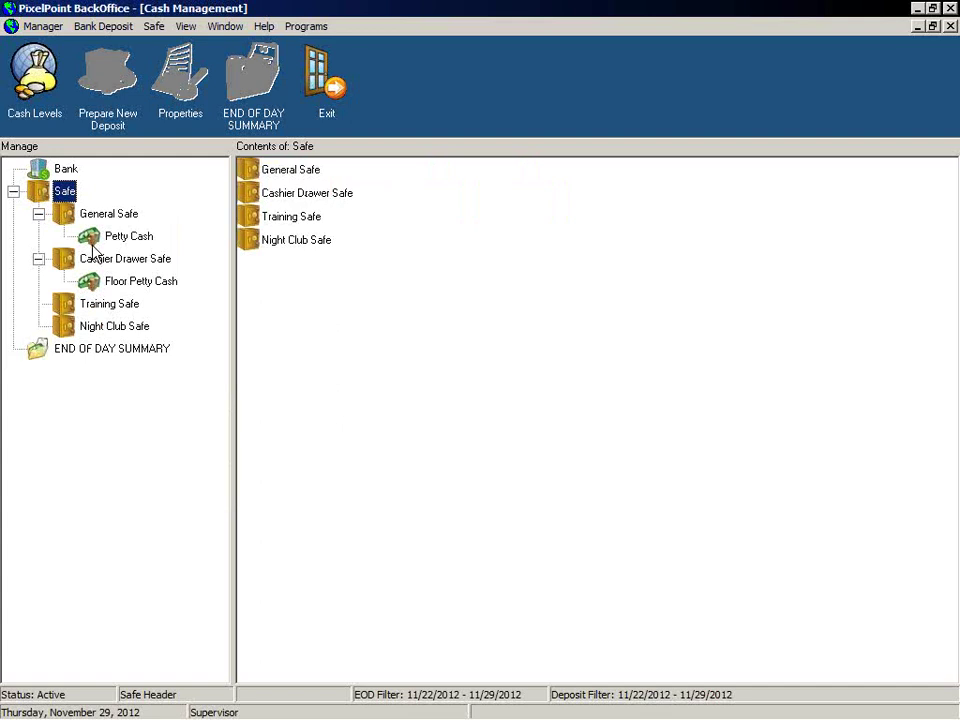
pyautogui.rightClick(67, 201)
pyautogui.moveTo(101, 375)
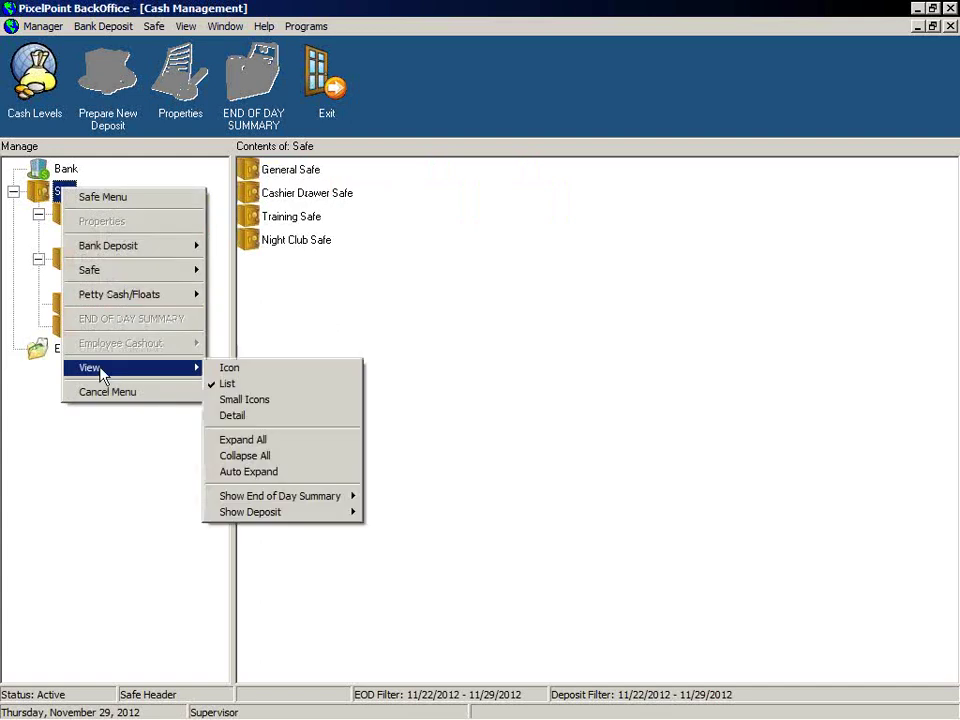
pyautogui.click(221, 368)
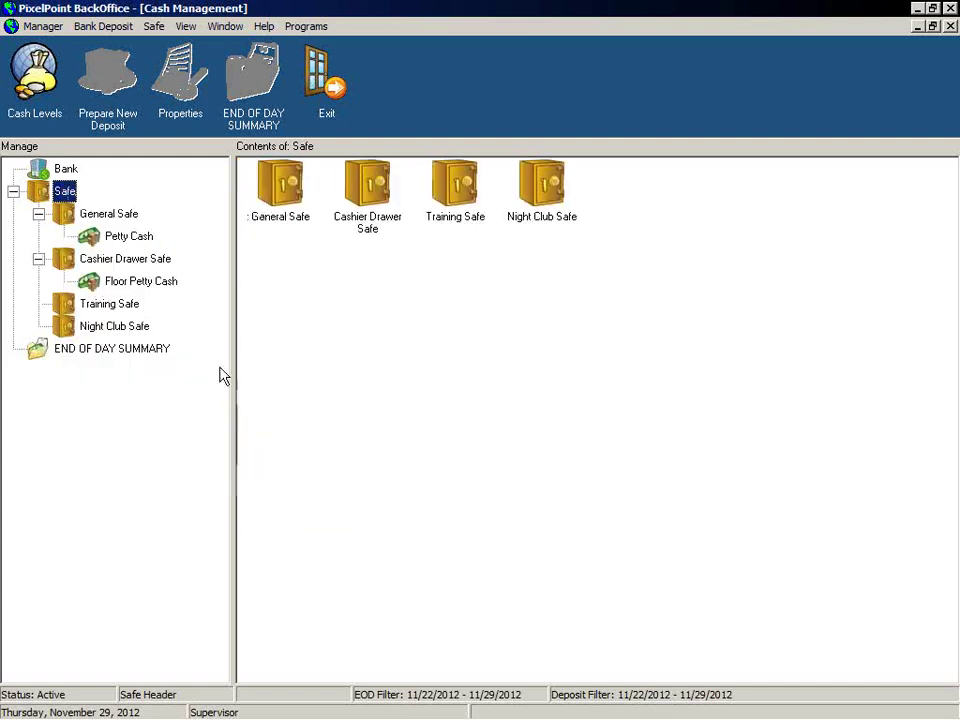
# Add a safe described with the owner's first name and "New Safe", reference number 123, copy in the company's address details, and save it.
pyautogui.rightClick(69, 194)
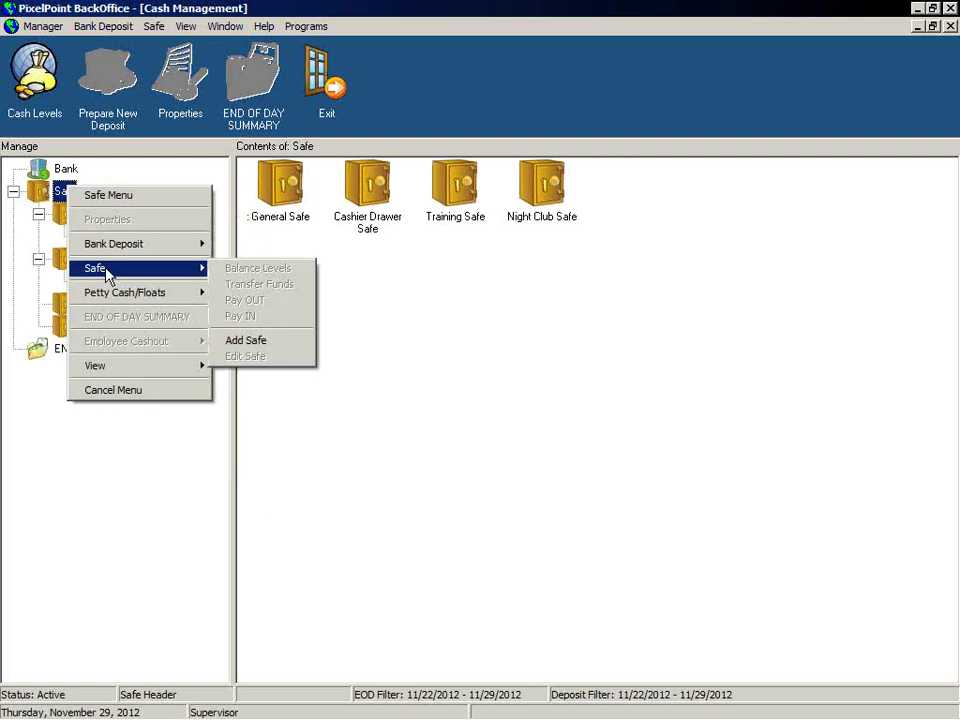
pyautogui.click(248, 340)
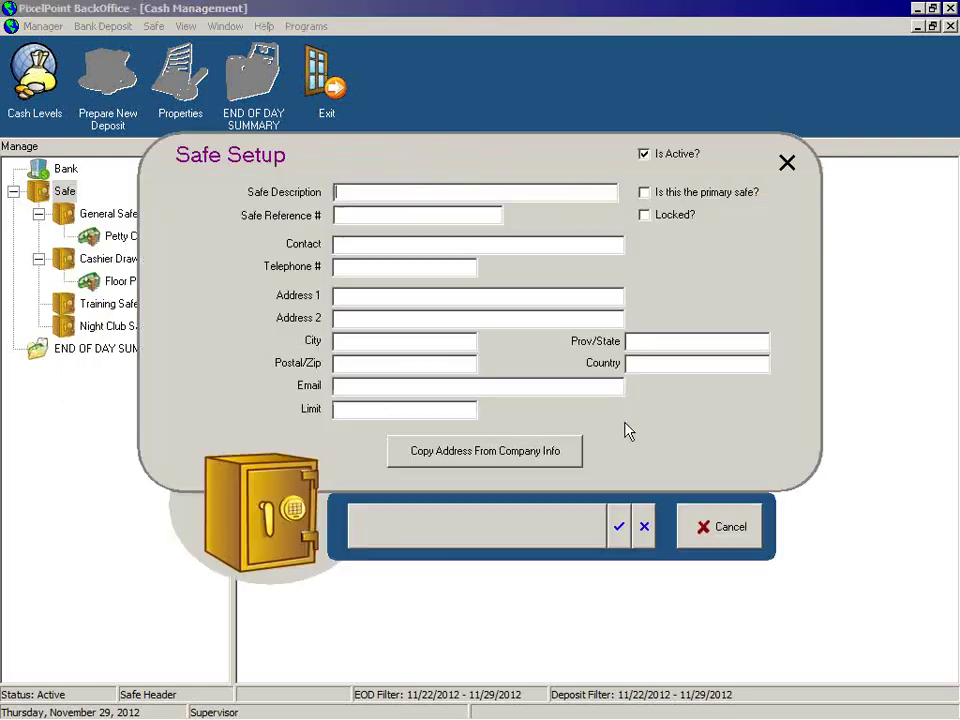
pyautogui.write("Scott's New Safe")
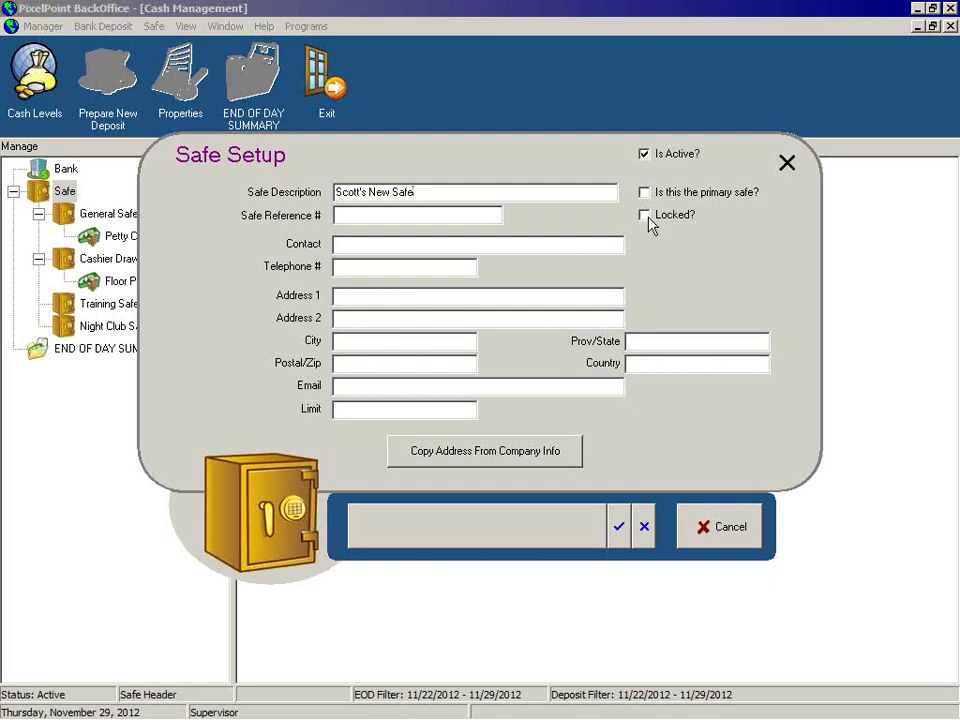
pyautogui.click(388, 219)
pyautogui.write('123')
pyautogui.click(383, 319)
pyautogui.click(391, 390)
pyautogui.click(549, 463)
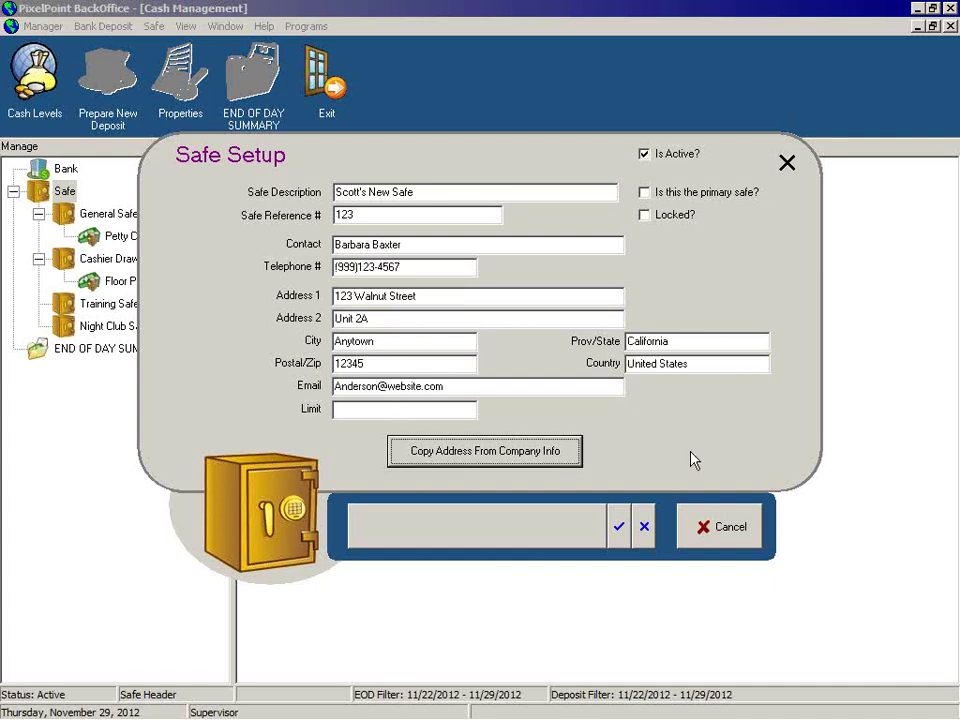
pyautogui.click(619, 532)
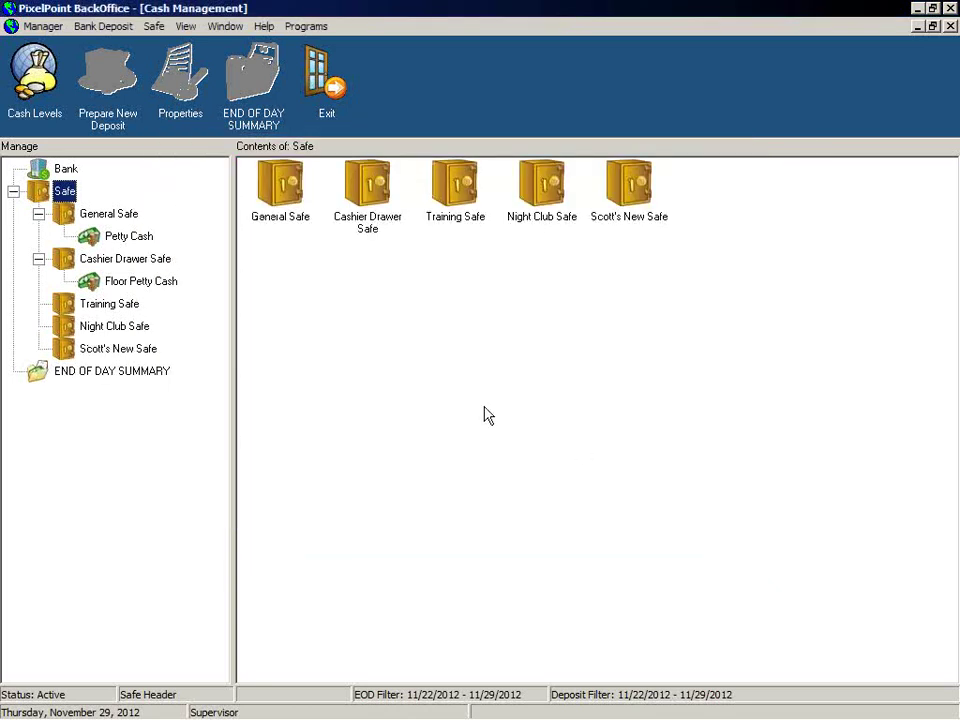
# Review the newly added safe's setup properties and close them without changes.
pyautogui.rightClick(640, 192)
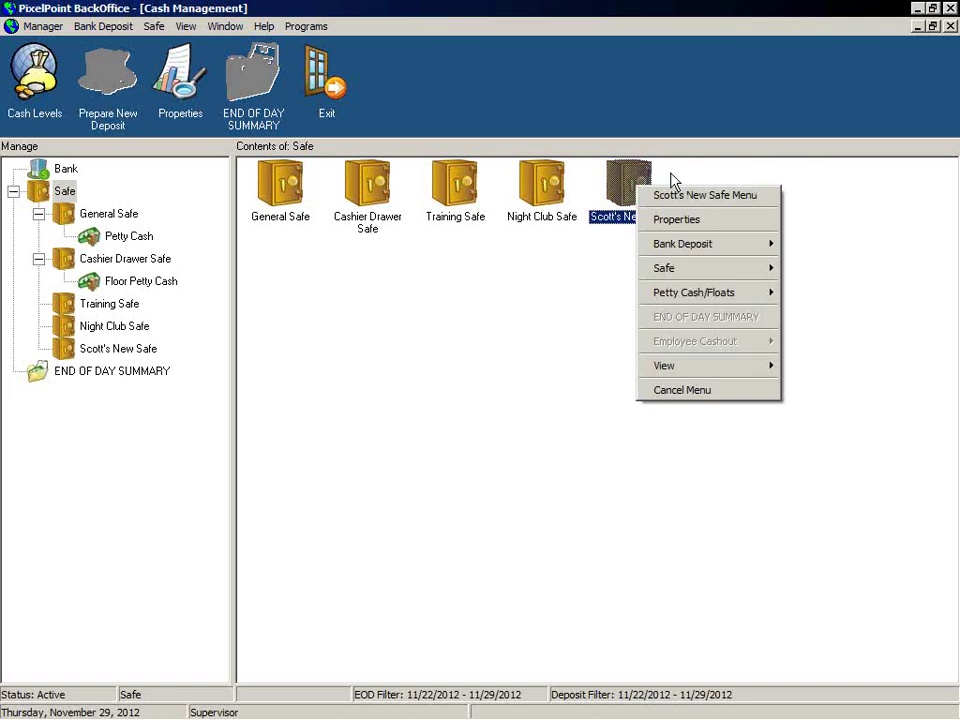
pyautogui.click(676, 220)
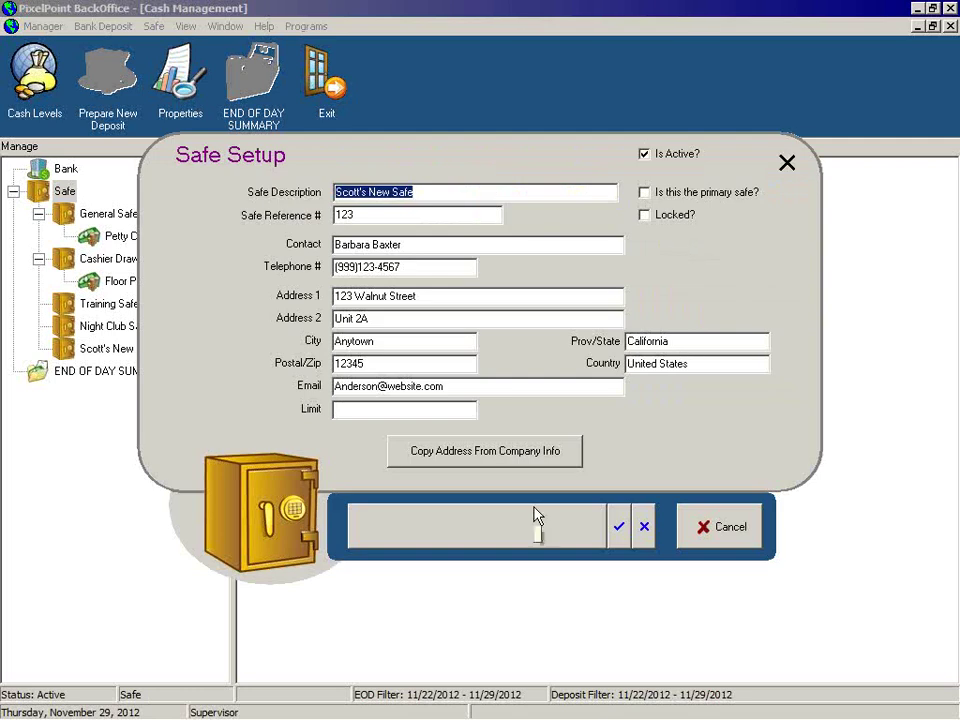
pyautogui.click(737, 532)
# Add a petty cash to the new safe, described with the owner's first name and "Petty Cash", ref code 123, keep All Safes, and save it.
pyautogui.rightClick(617, 190)
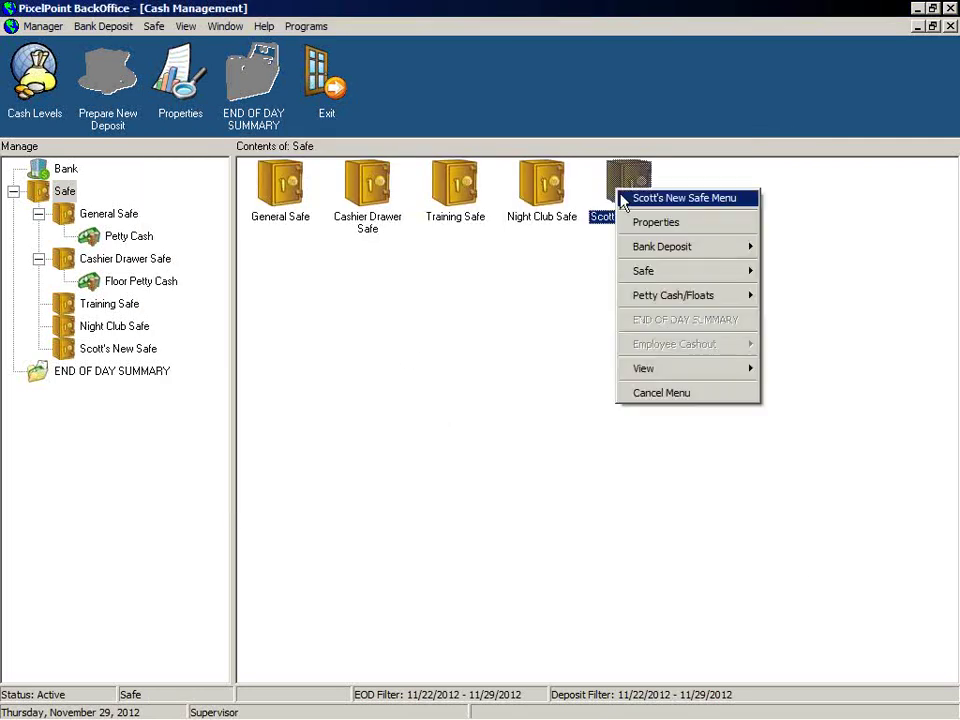
pyautogui.moveTo(645, 250)
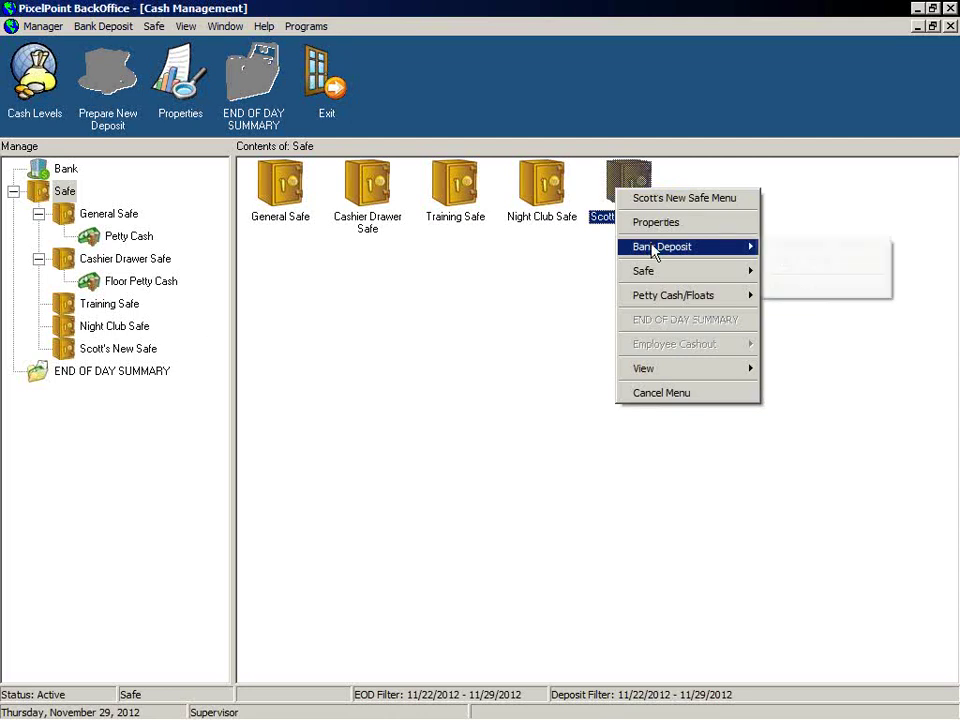
pyautogui.moveTo(645, 282)
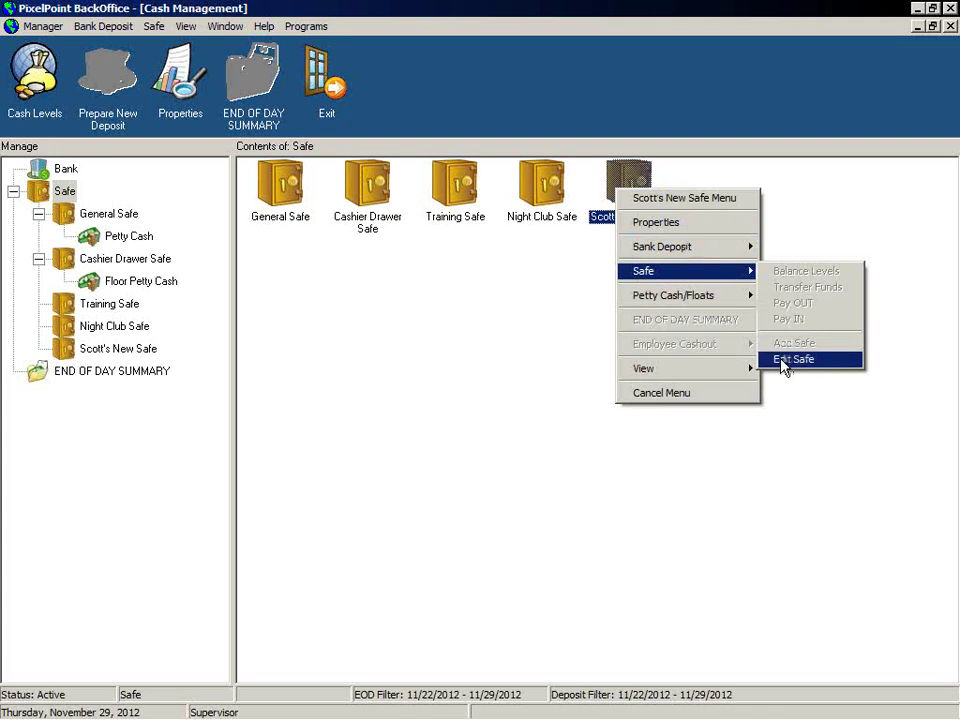
pyautogui.moveTo(688, 298)
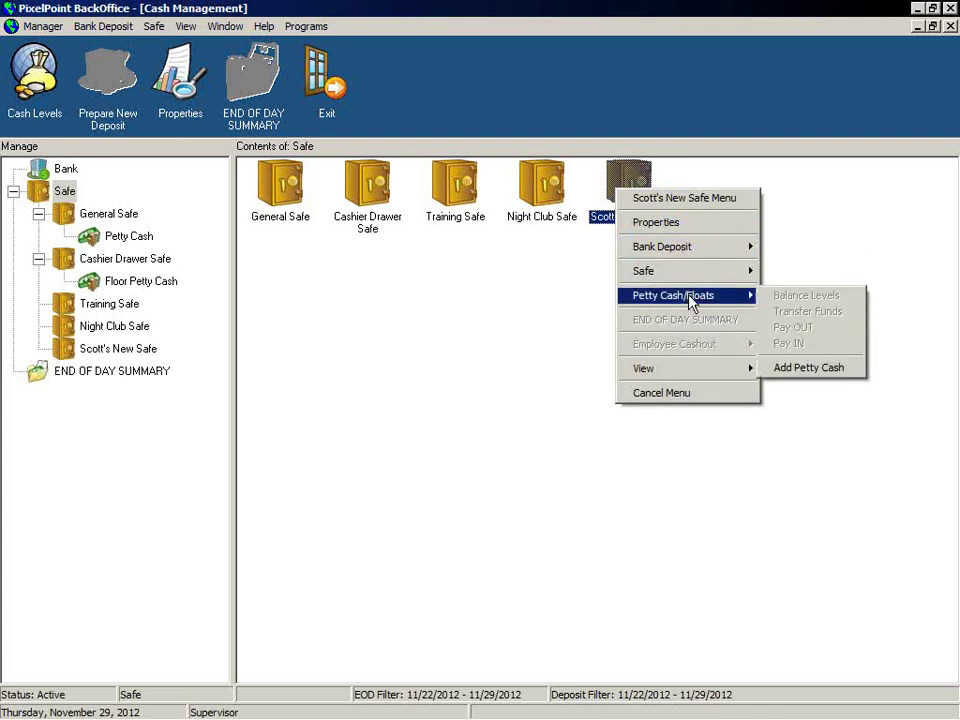
pyautogui.click(800, 369)
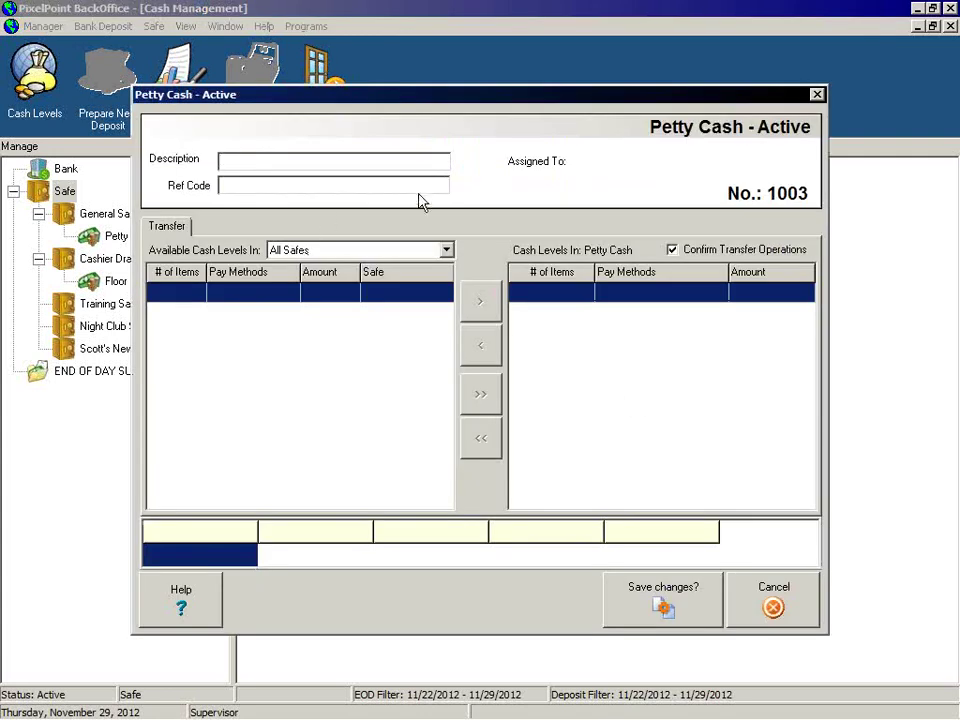
pyautogui.write("Scott's Petty Cash")
pyautogui.click(221, 185)
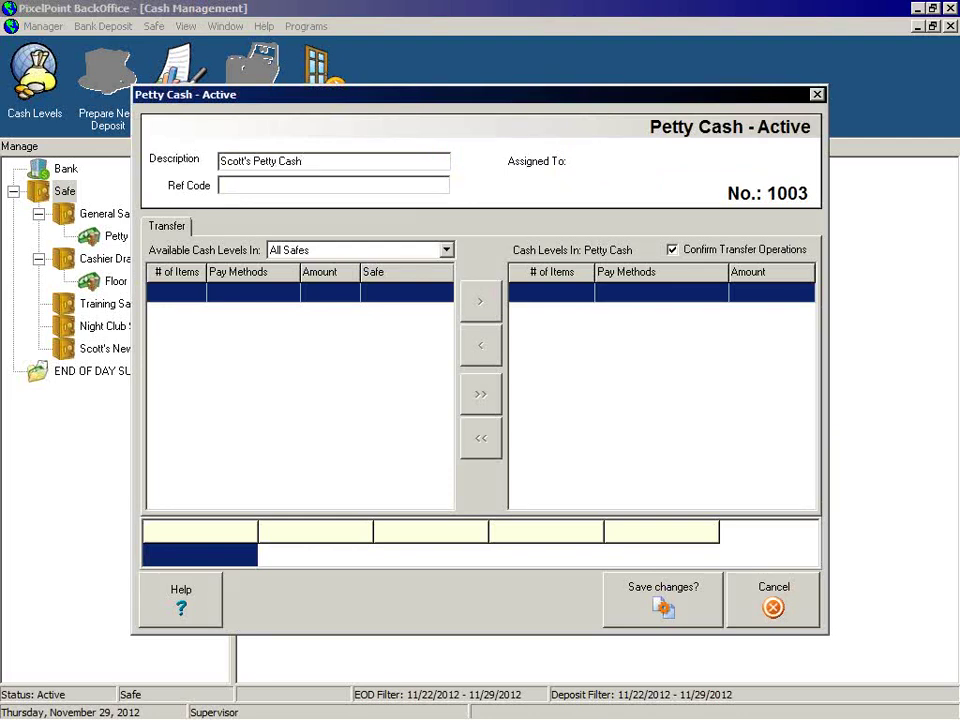
pyautogui.write('123')
pyautogui.click(325, 250)
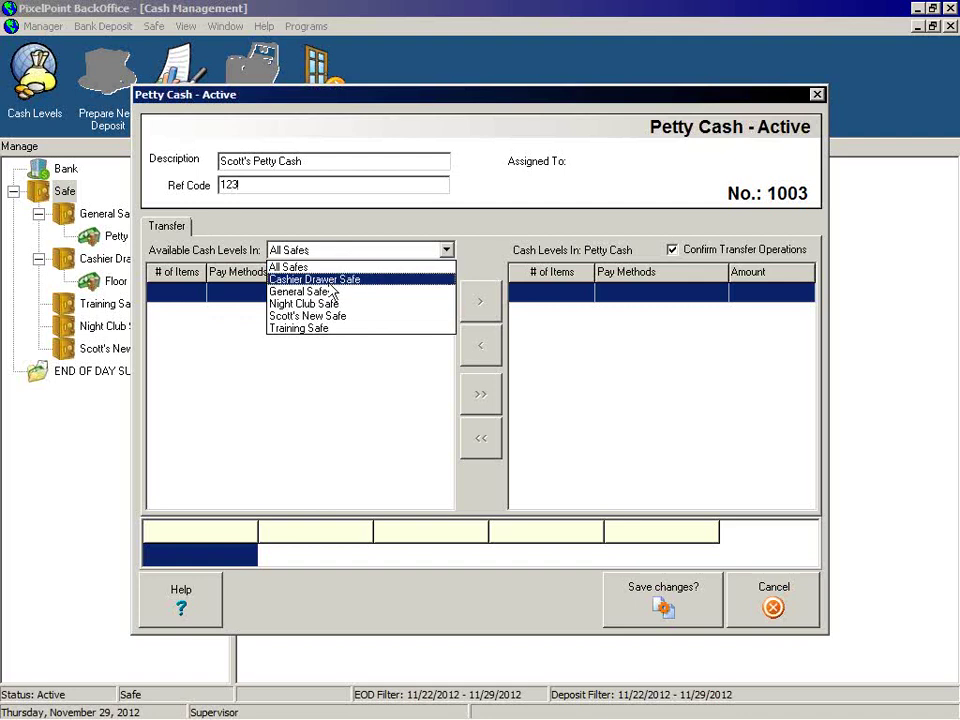
pyautogui.click(310, 264)
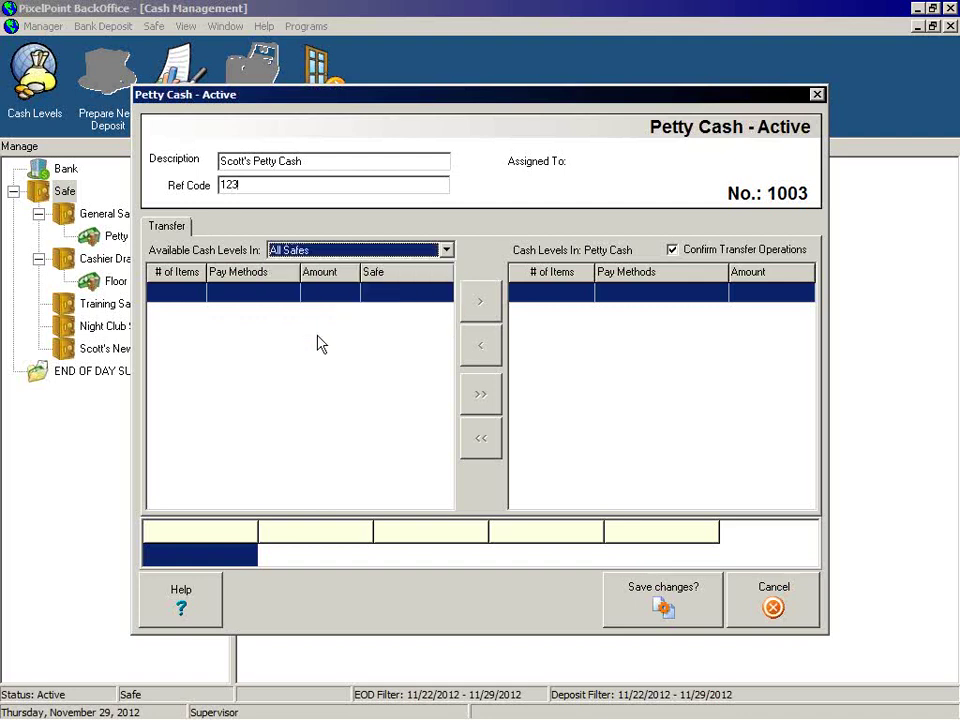
pyautogui.click(661, 608)
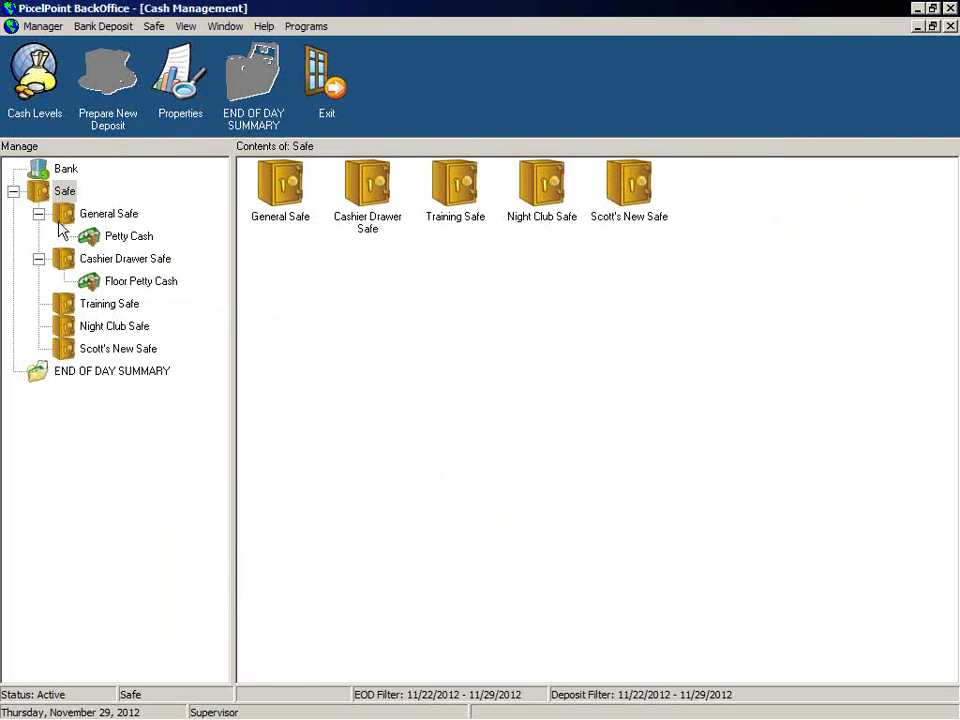
# Open the new safe and examine its Balance and Transfer Funds windows and its Pay OUT, Pay IN and petty cash items.
pyautogui.click(72, 352)
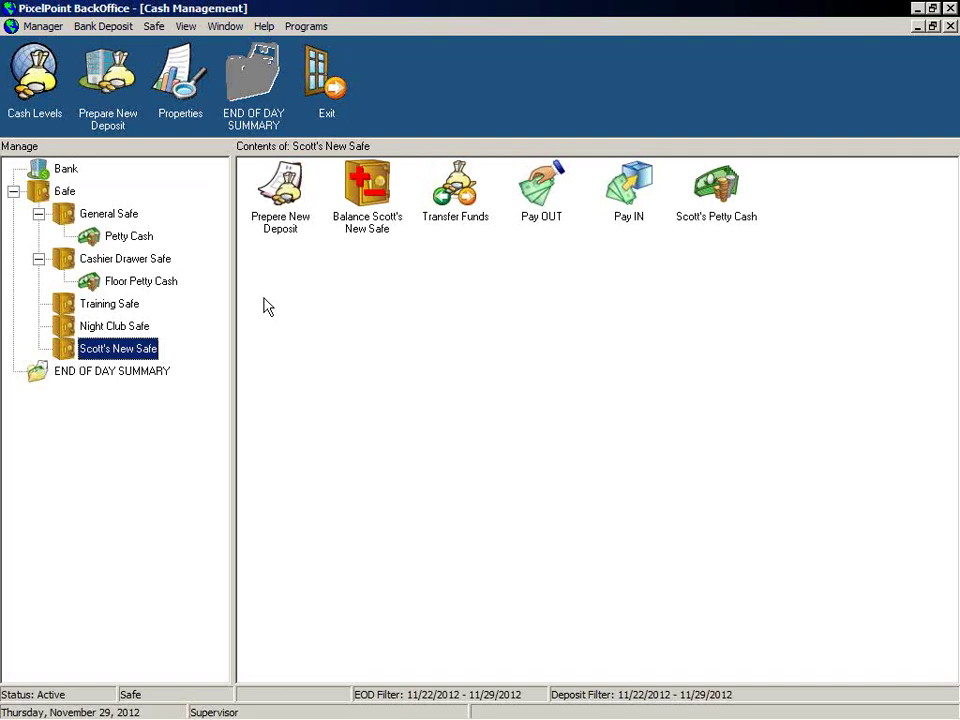
pyautogui.click(367, 200)
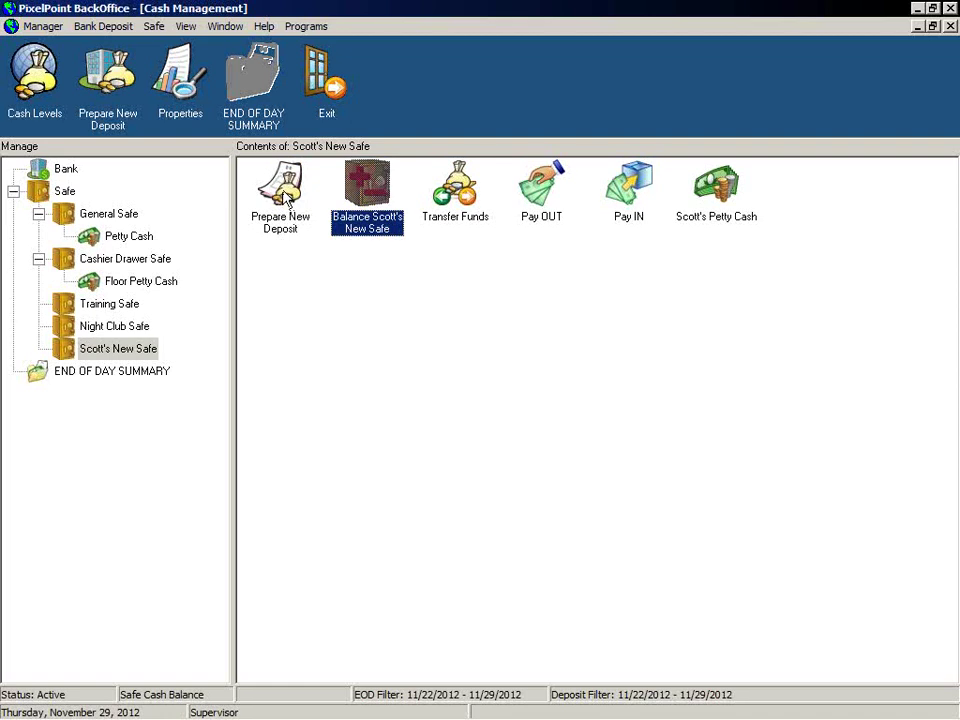
pyautogui.doubleClick(370, 195)
pyautogui.click(764, 620)
pyautogui.click(445, 216)
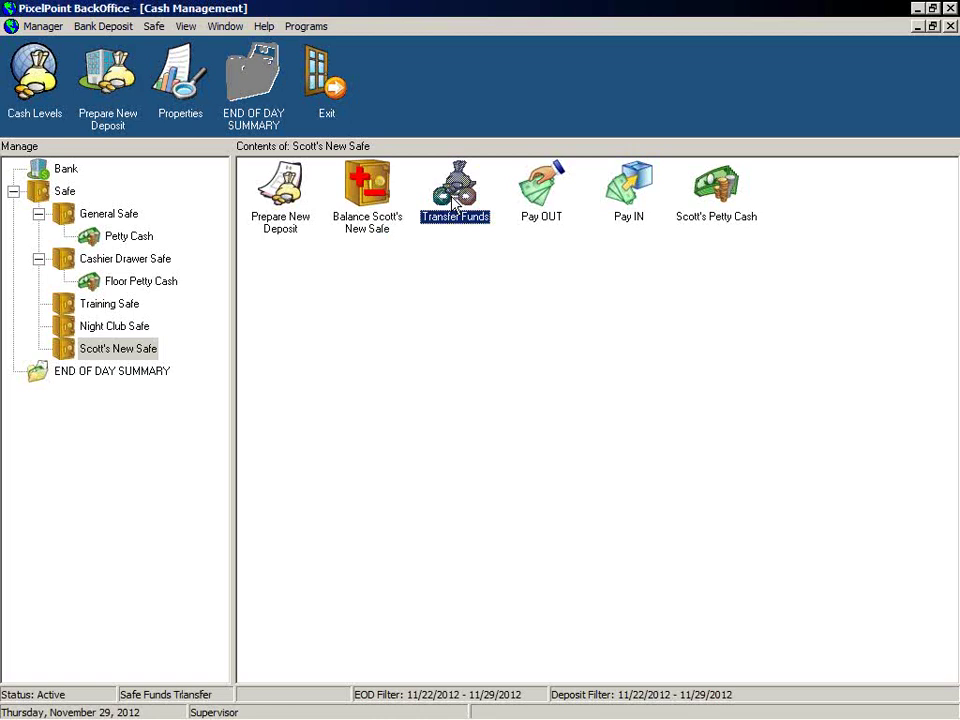
pyautogui.doubleClick(453, 200)
pyautogui.click(778, 606)
pyautogui.click(545, 200)
pyautogui.click(636, 218)
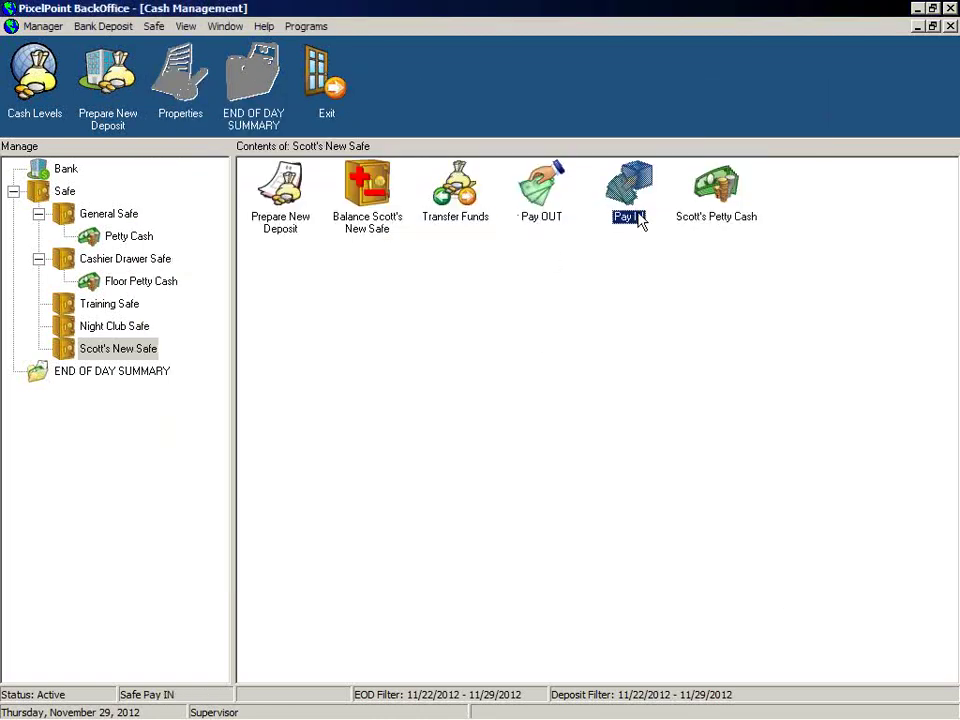
pyautogui.click(718, 200)
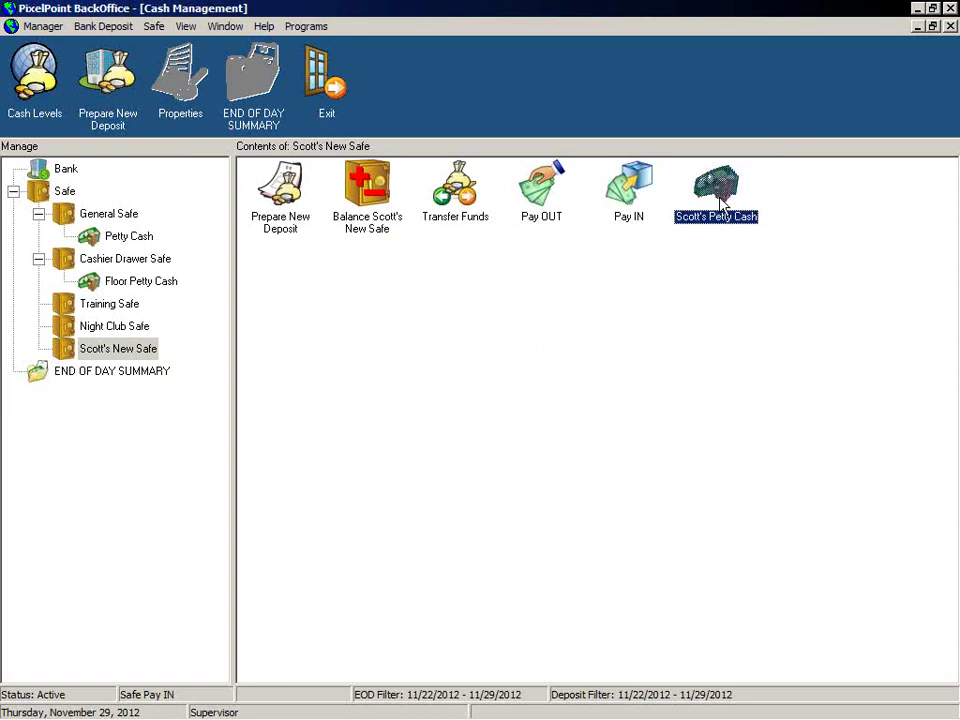
# View the contents of END OF DAY SUMMARY and Cashier Drawer Safe, and return to the new safe's contents.
pyautogui.click(112, 371)
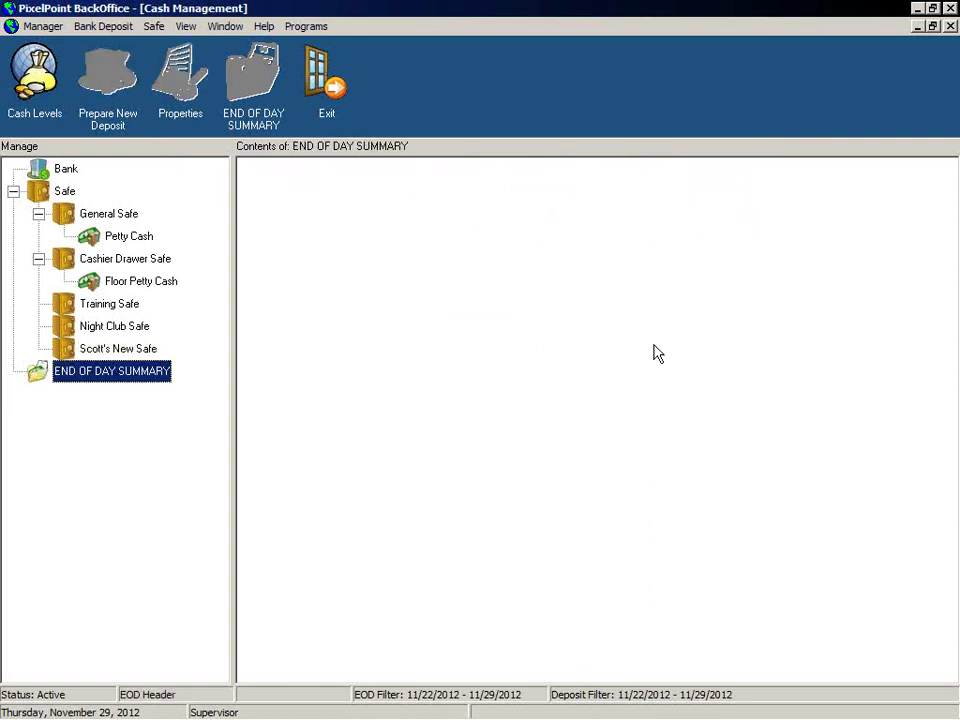
pyautogui.click(117, 260)
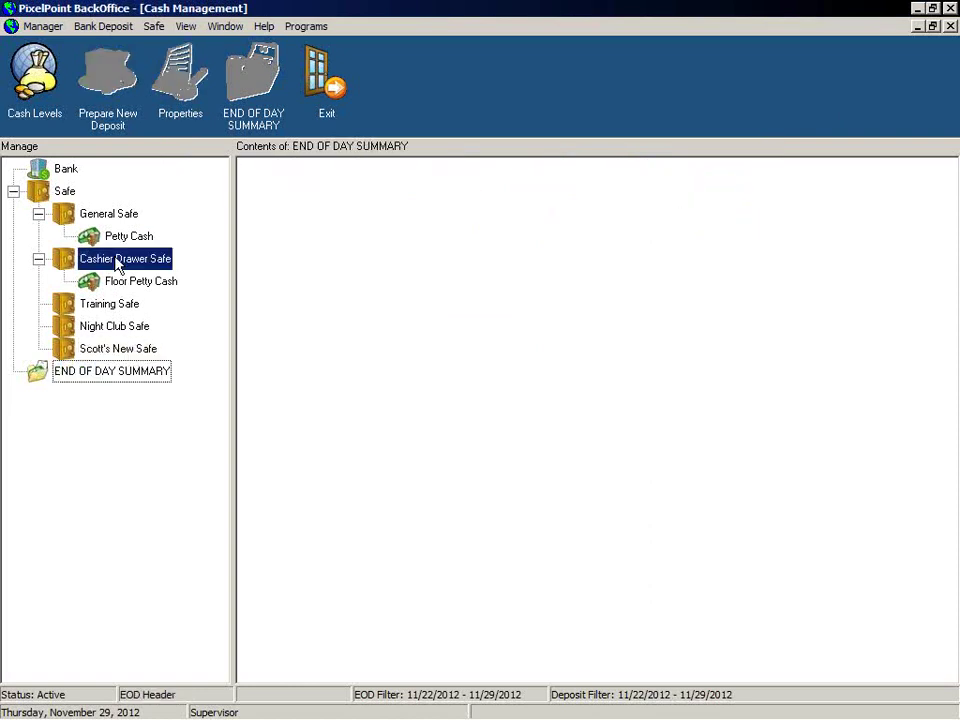
pyautogui.click(101, 349)
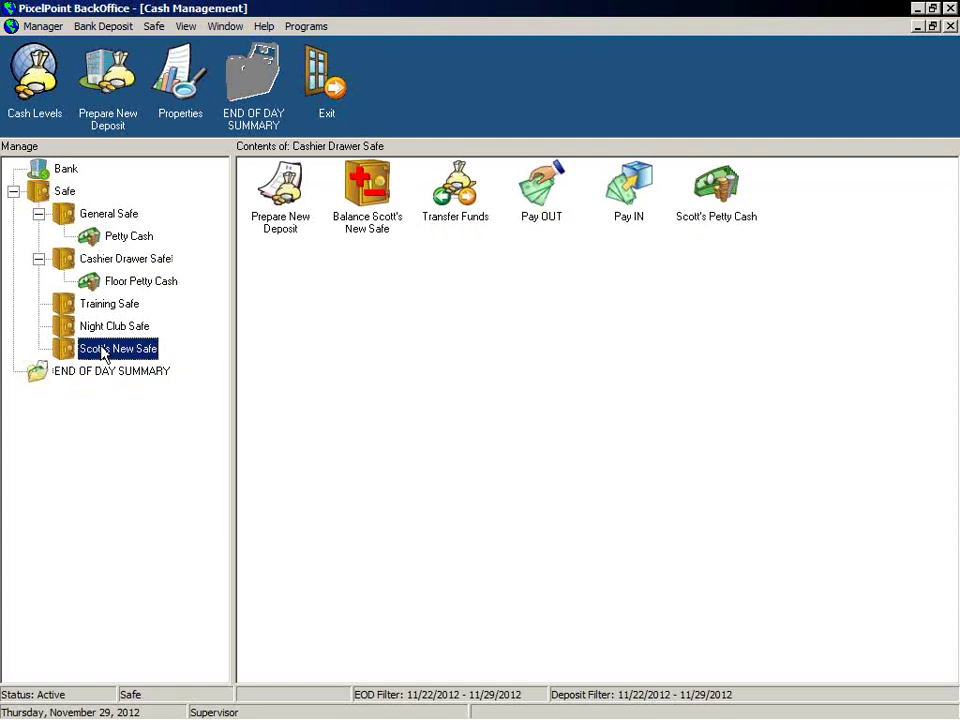
pyautogui.click(410, 322)
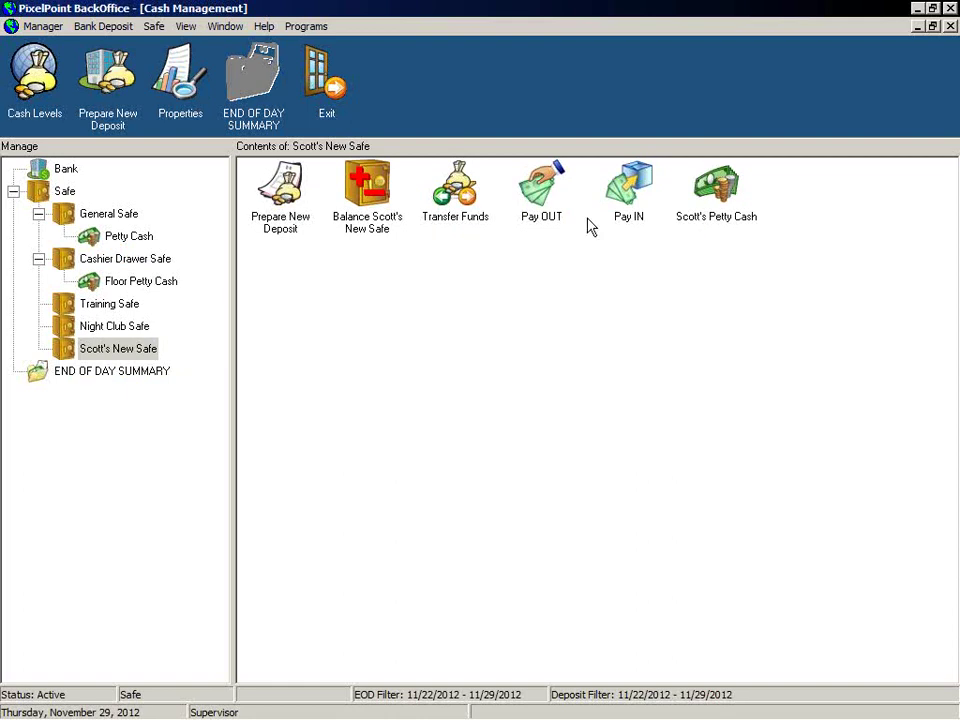
# Add an Initial Deposit pay-in of $250 in Fifties to the new safe.
pyautogui.click(636, 197)
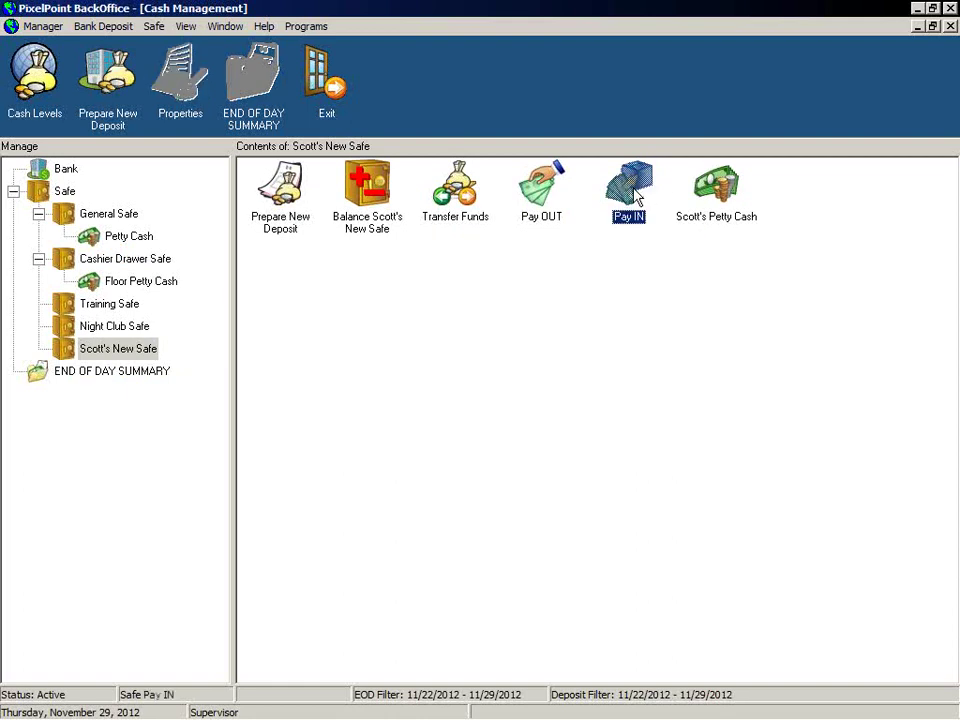
pyautogui.doubleClick(636, 197)
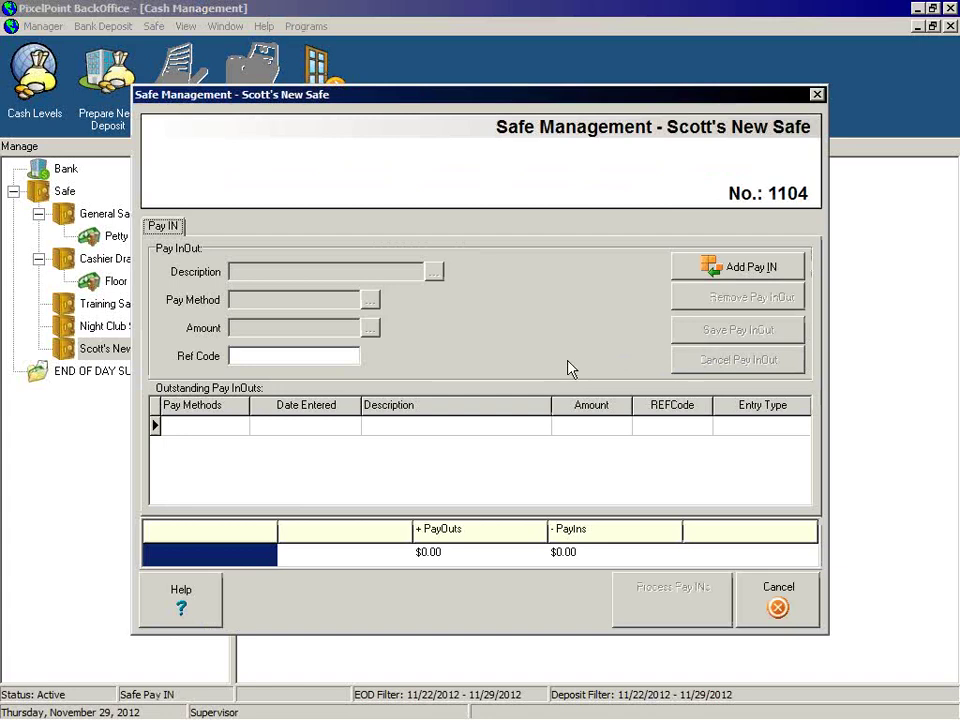
pyautogui.click(702, 270)
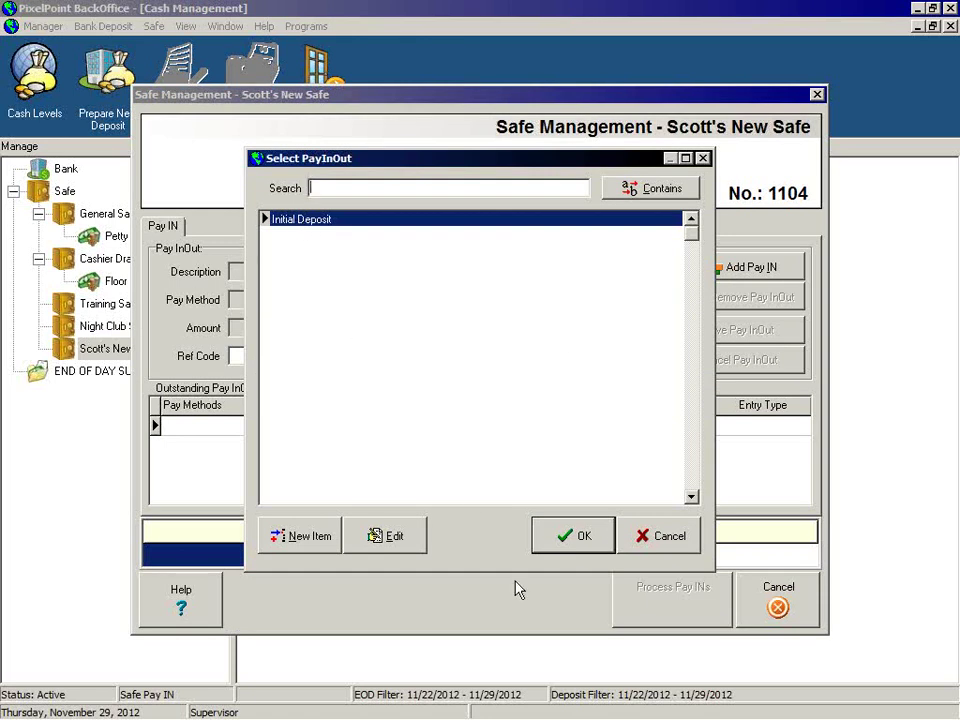
pyautogui.click(566, 536)
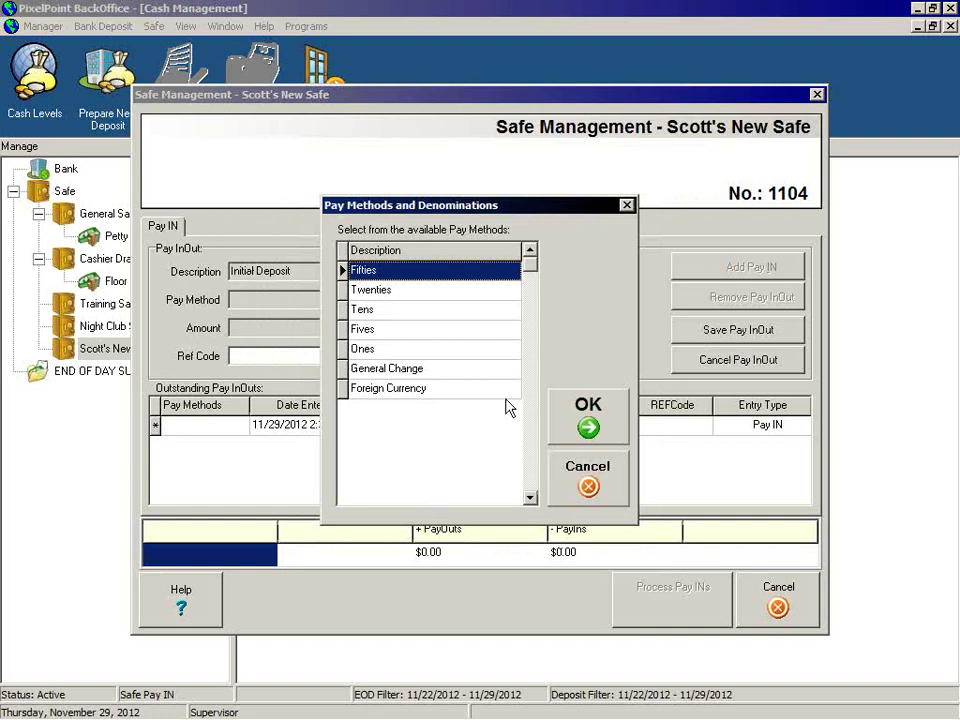
pyautogui.click(589, 428)
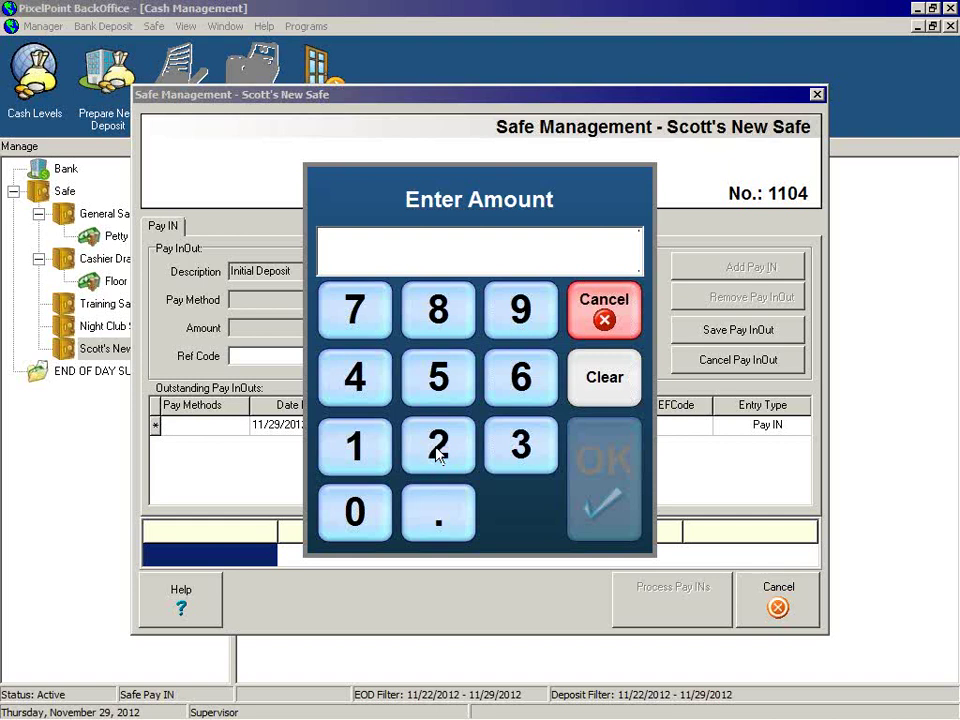
pyautogui.click(439, 452)
pyautogui.click(436, 385)
pyautogui.click(358, 513)
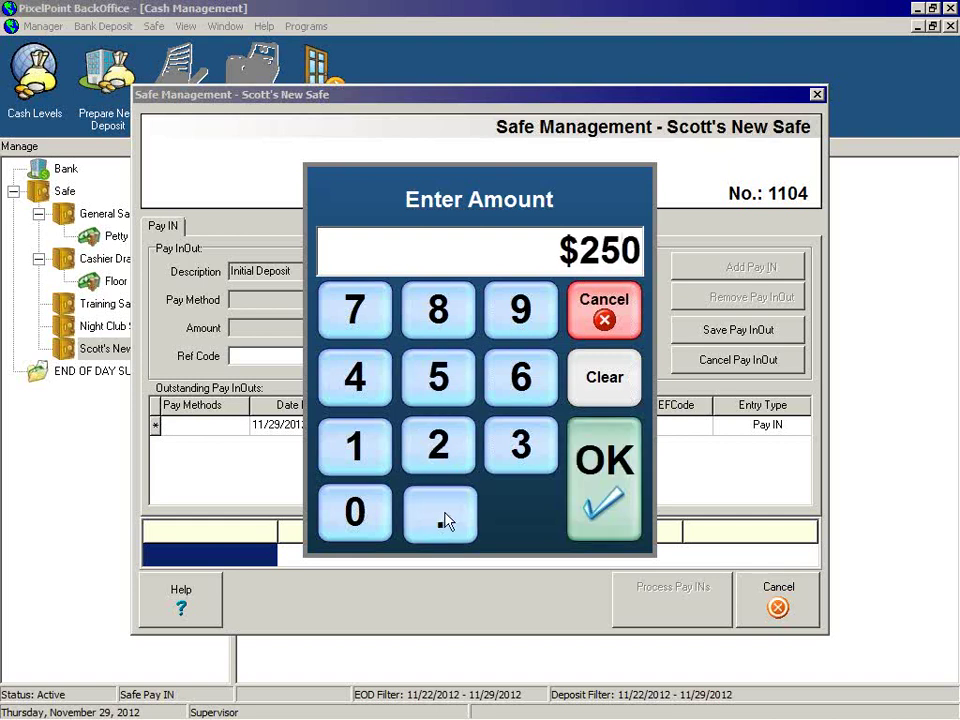
pyautogui.click(445, 520)
pyautogui.click(605, 502)
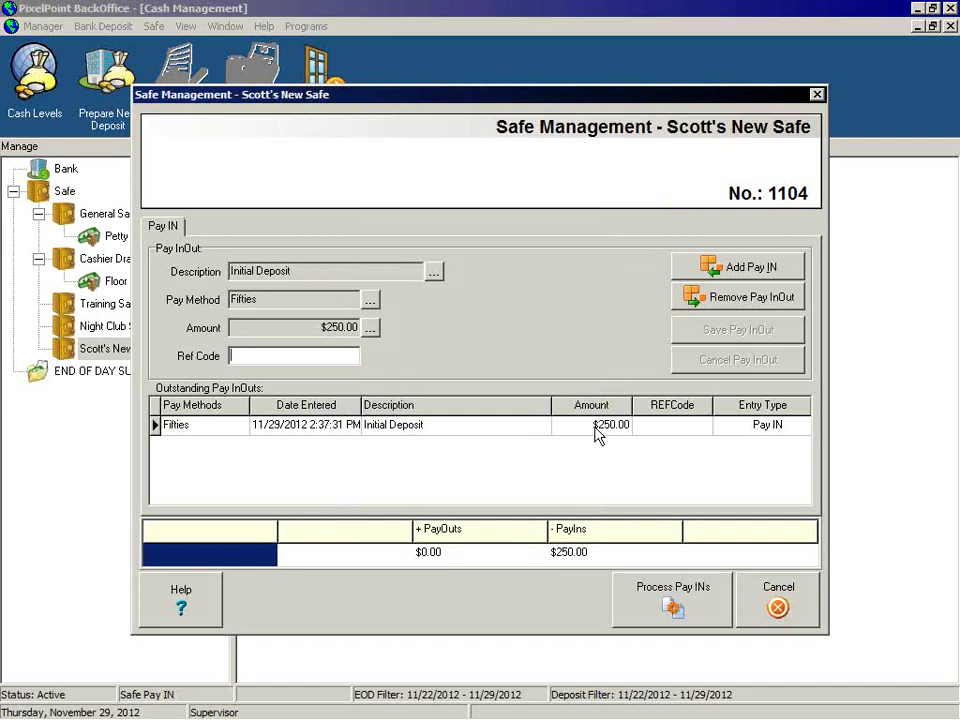
# Add a second Initial Deposit pay-in of $220 in Twenties to the new safe.
pyautogui.click(731, 272)
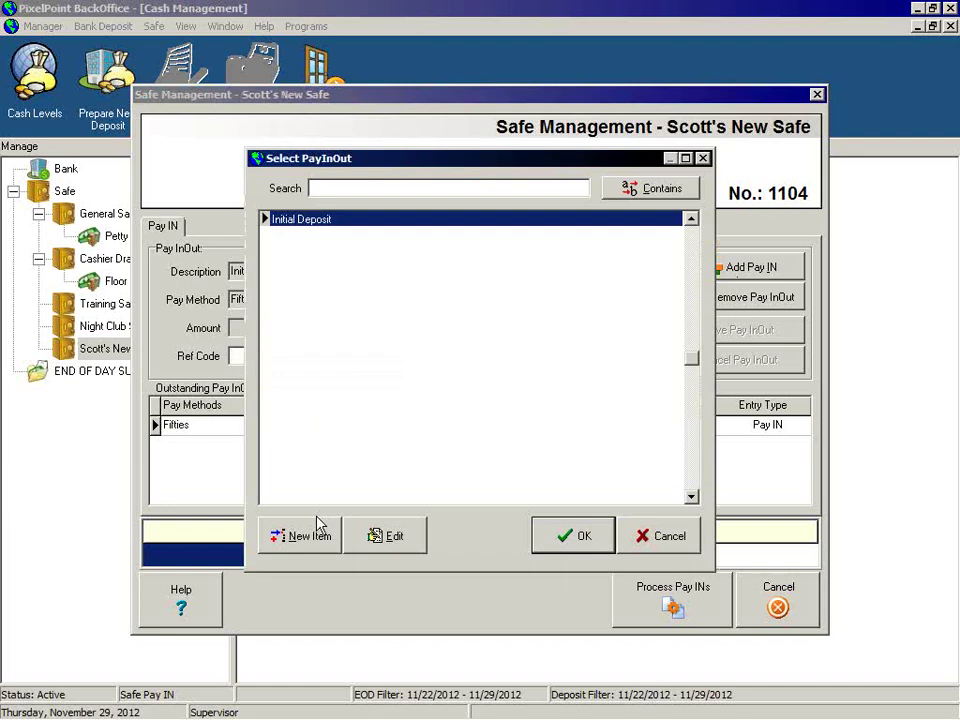
pyautogui.click(555, 537)
pyautogui.click(407, 290)
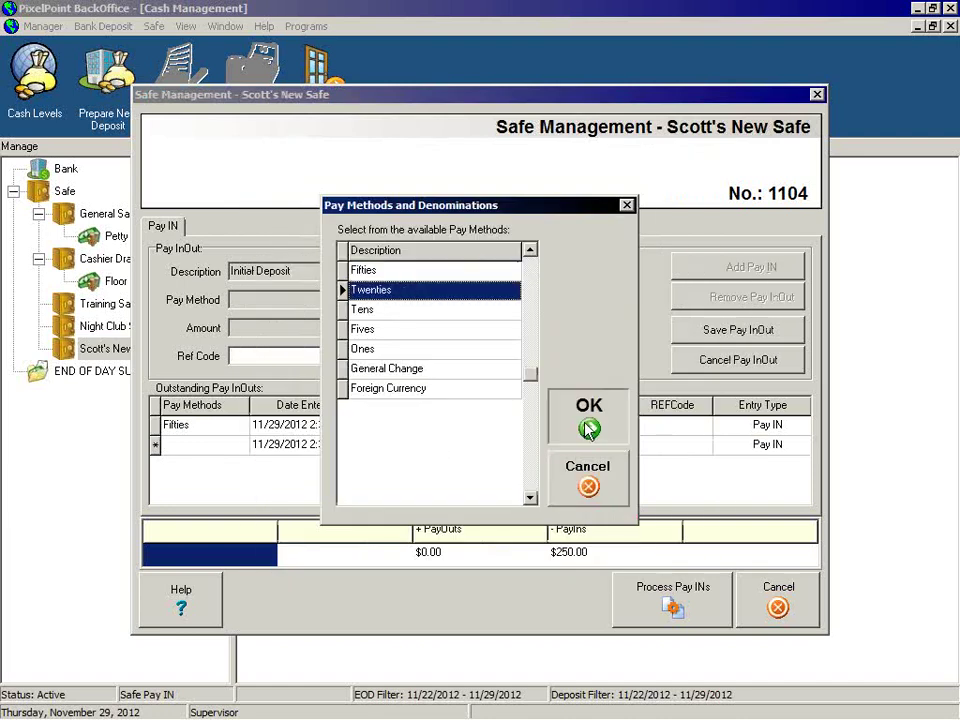
pyautogui.click(575, 432)
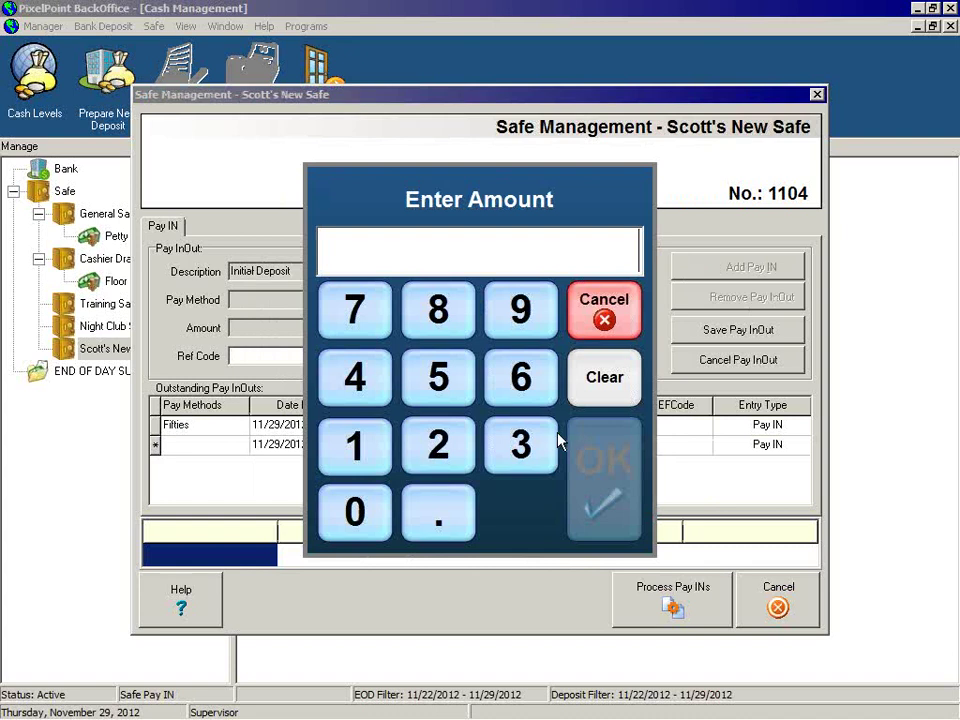
pyautogui.click(437, 452)
pyautogui.click(438, 452)
pyautogui.click(355, 512)
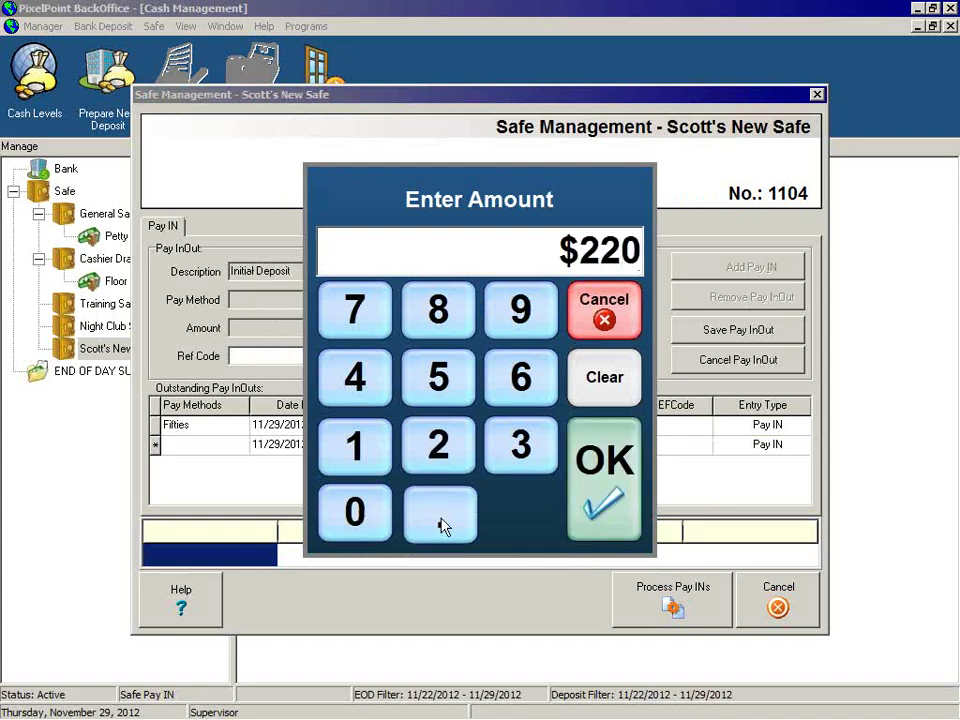
pyautogui.click(439, 520)
pyautogui.click(592, 515)
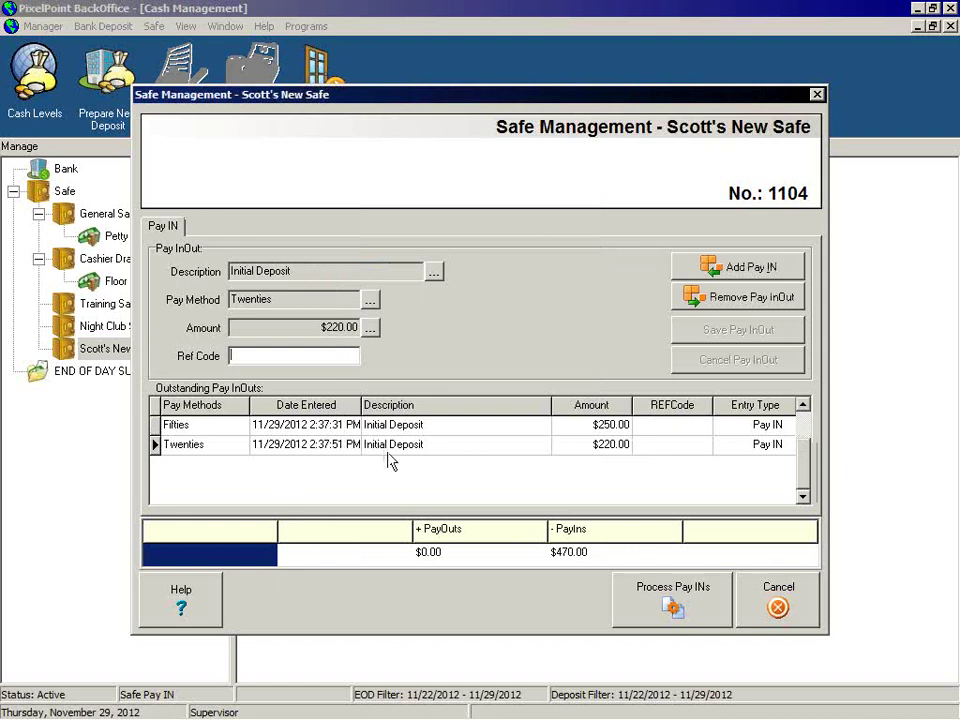
# Process the new safe's outstanding pay-ins and check its cash levels under Transfer Funds without transferring anything.
pyautogui.click(672, 600)
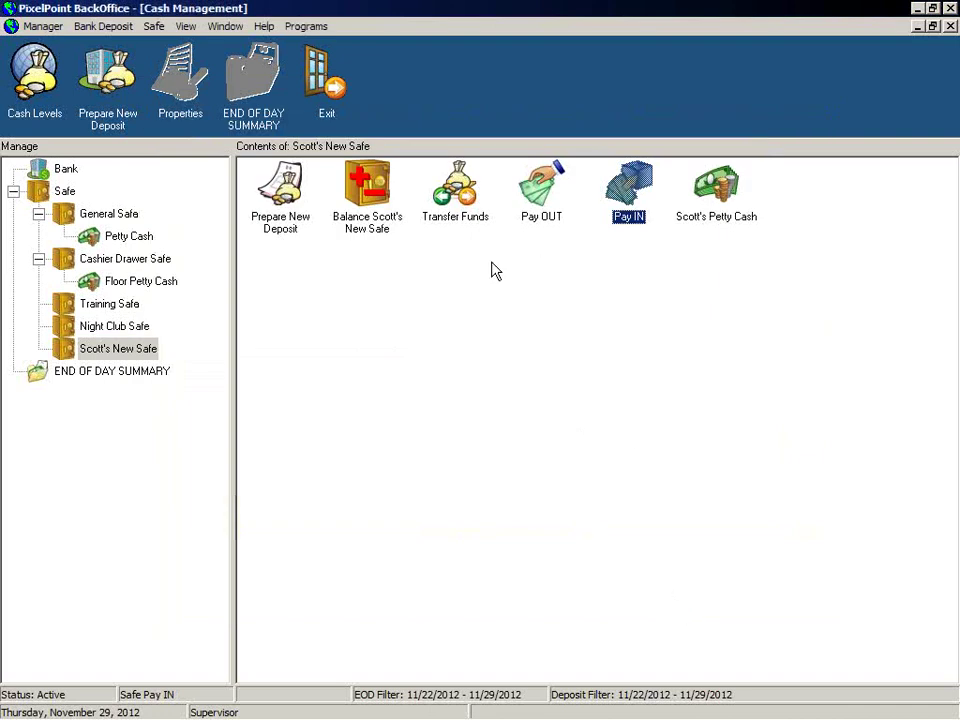
pyautogui.doubleClick(459, 208)
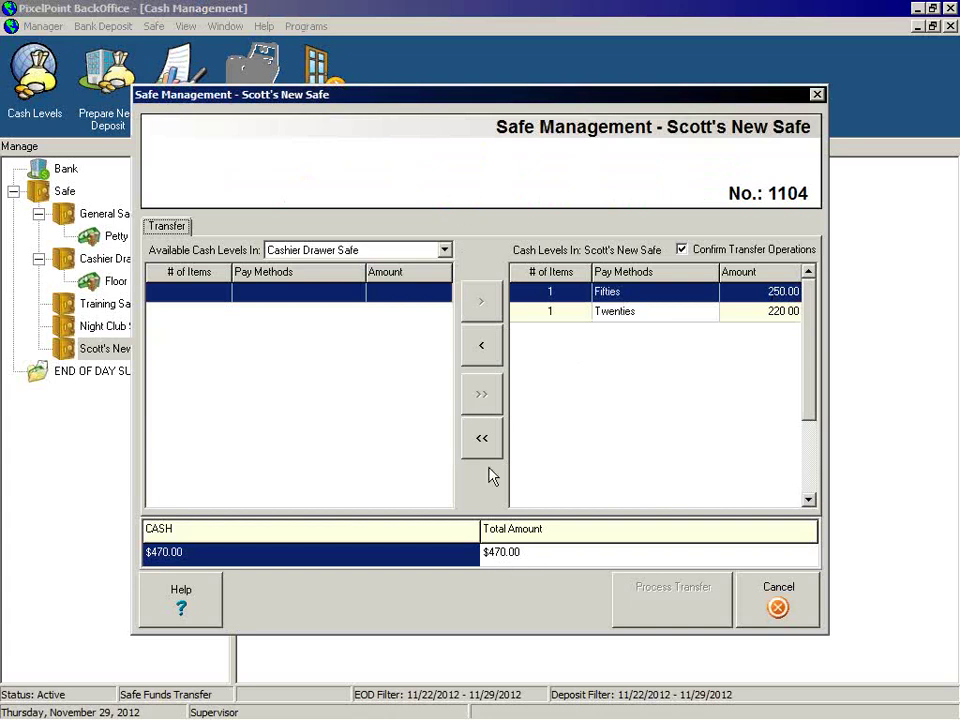
pyautogui.click(776, 604)
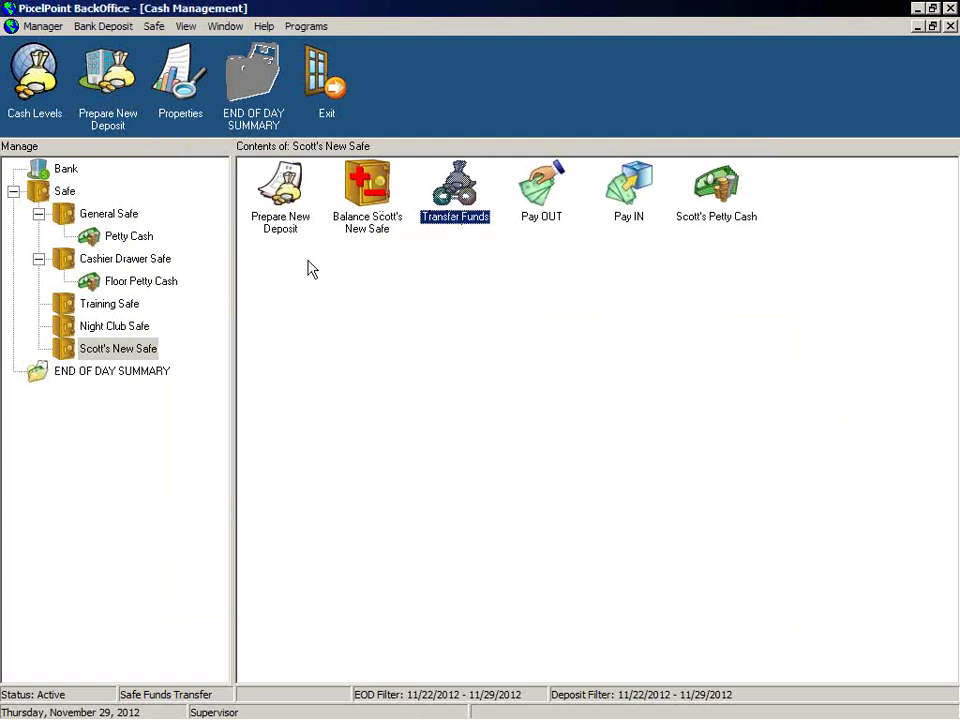
# Prepare a new bank deposit with bag reference 123, the employee bank-trip option as Deposit Via, and ref code 234.
pyautogui.click(285, 197)
pyautogui.doubleClick(285, 197)
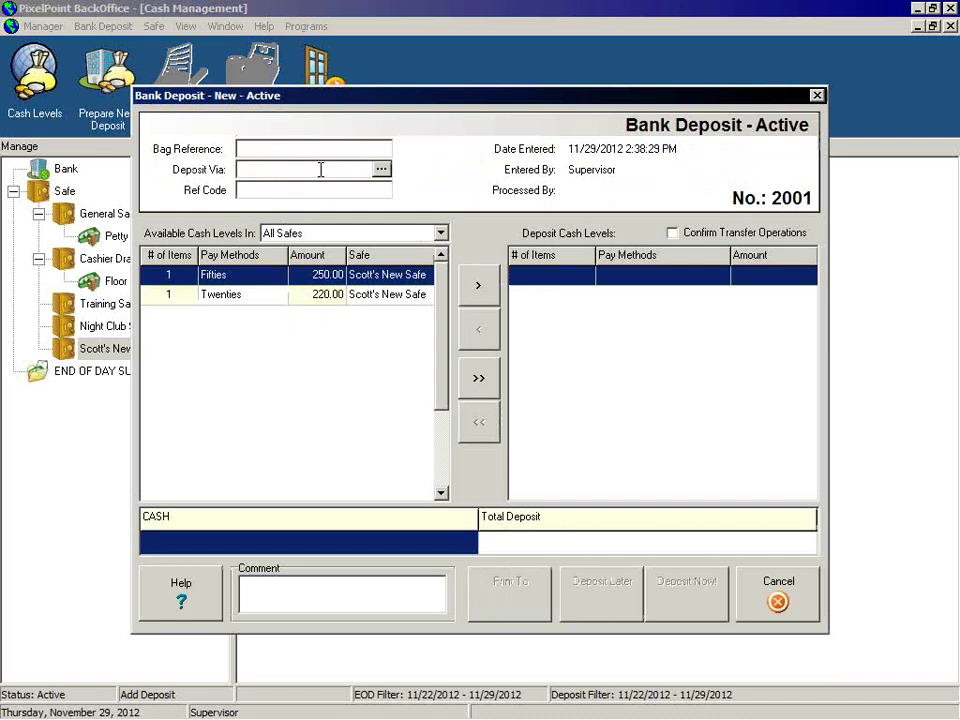
pyautogui.write('123')
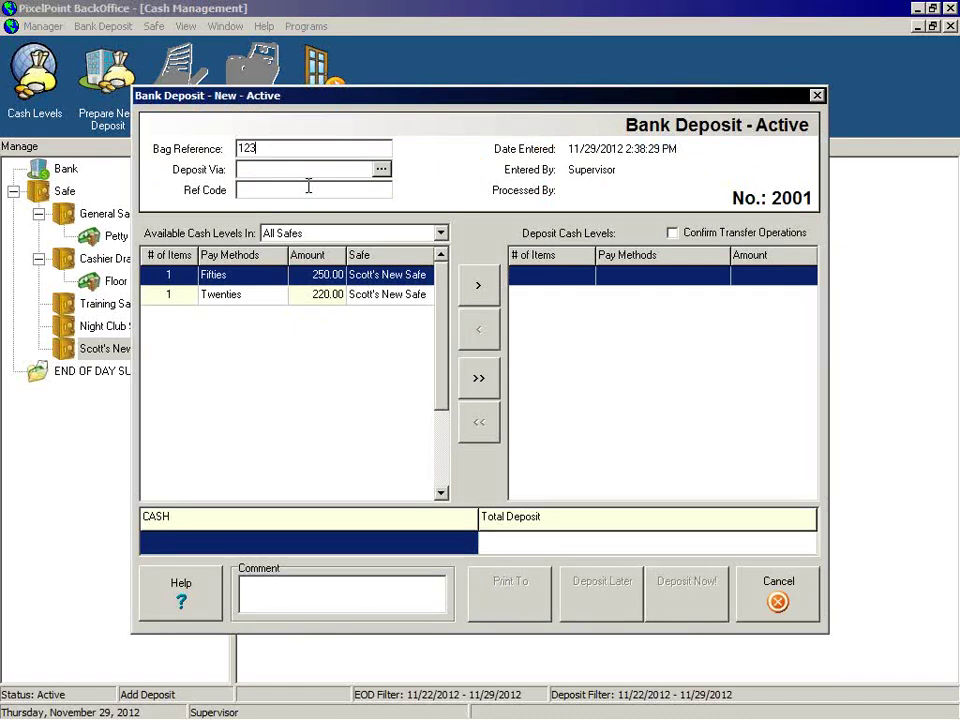
pyautogui.click(382, 171)
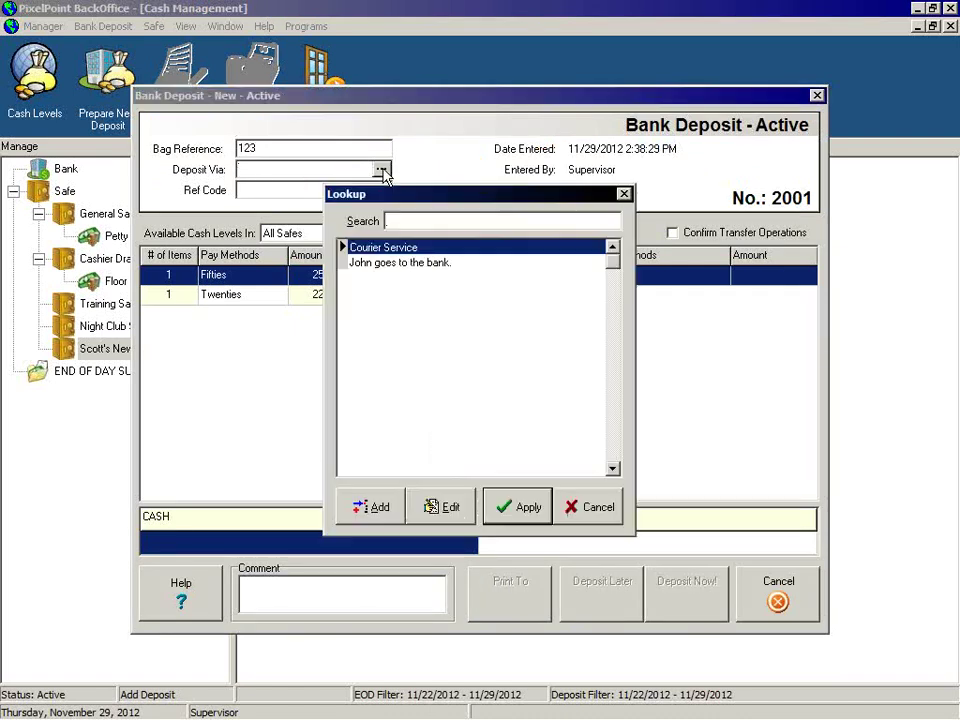
pyautogui.click(388, 263)
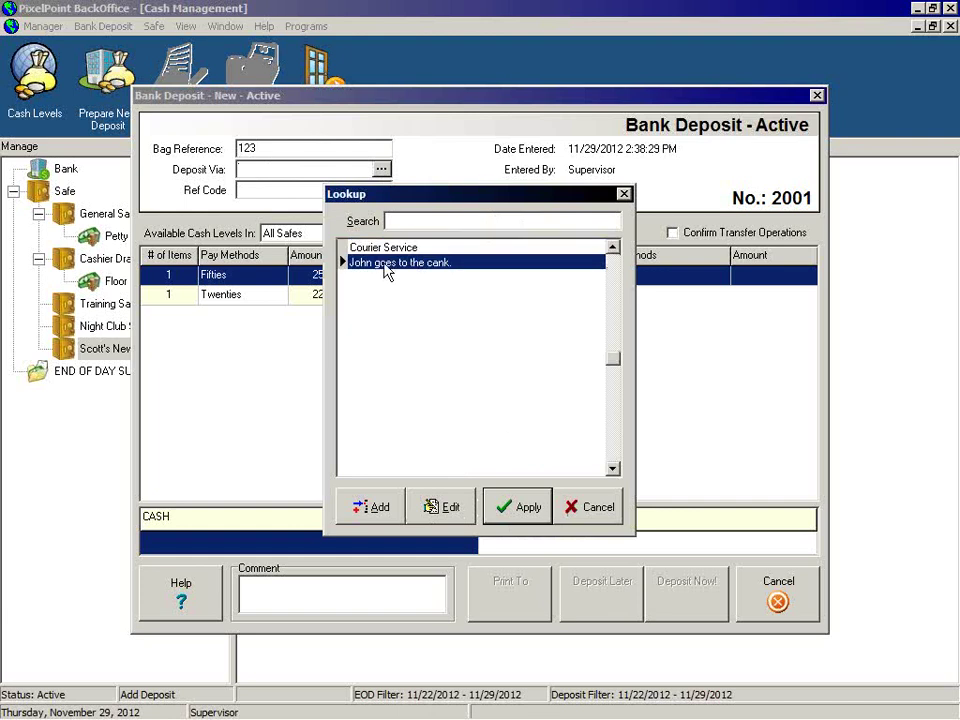
pyautogui.click(520, 507)
pyautogui.click(251, 189)
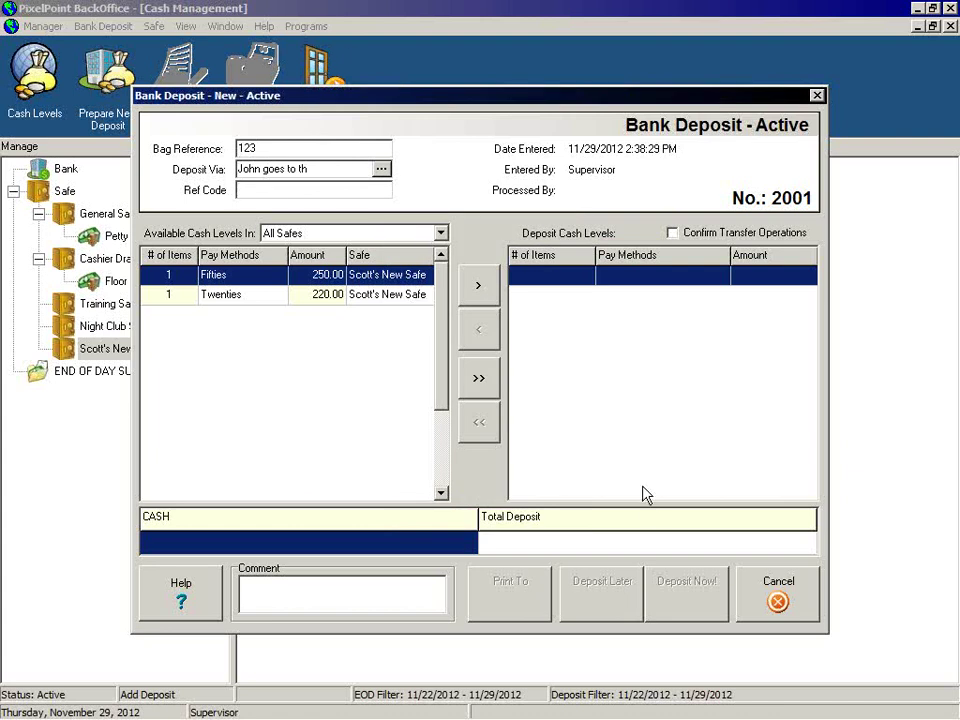
pyautogui.write('234')
# Move $150 in Fifties from the new safe into the bank deposit.
pyautogui.click(477, 287)
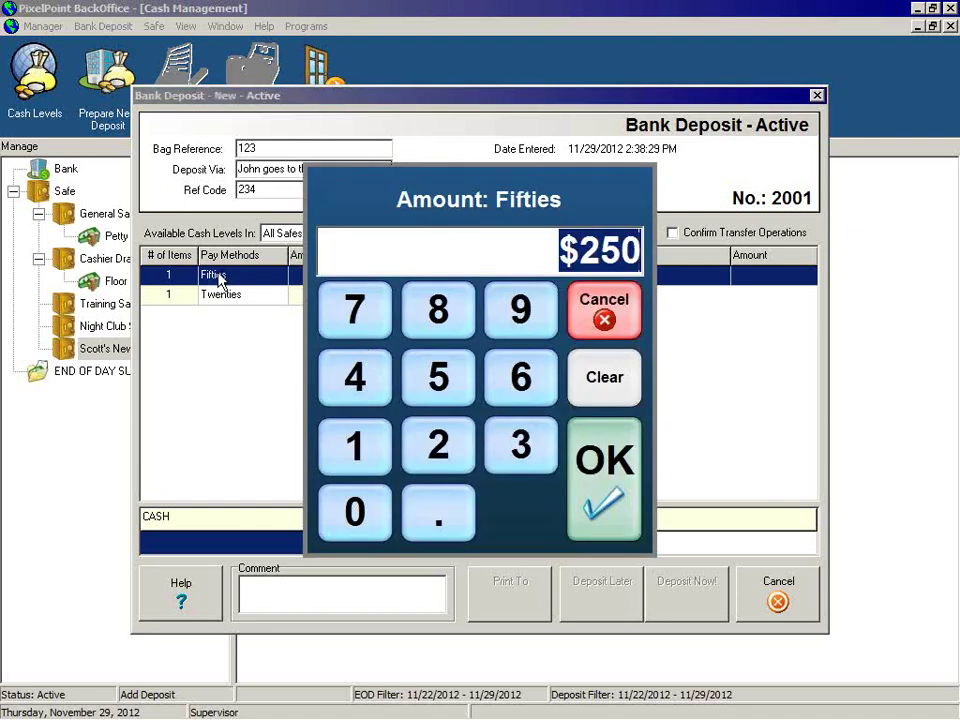
pyautogui.click(355, 447)
pyautogui.click(438, 380)
pyautogui.click(388, 497)
pyautogui.click(439, 510)
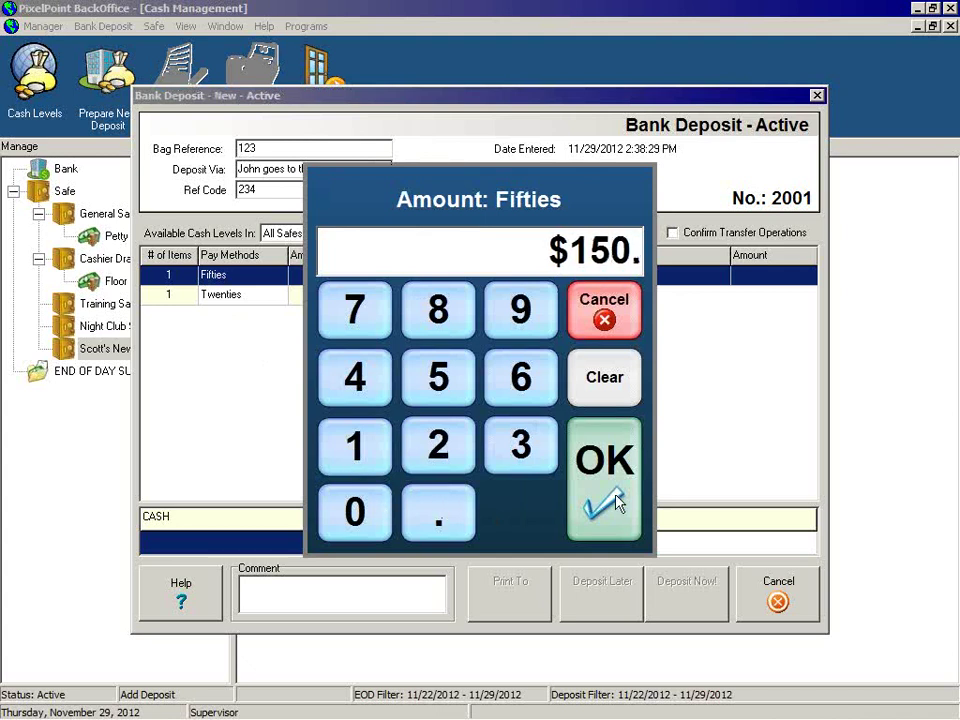
pyautogui.click(606, 450)
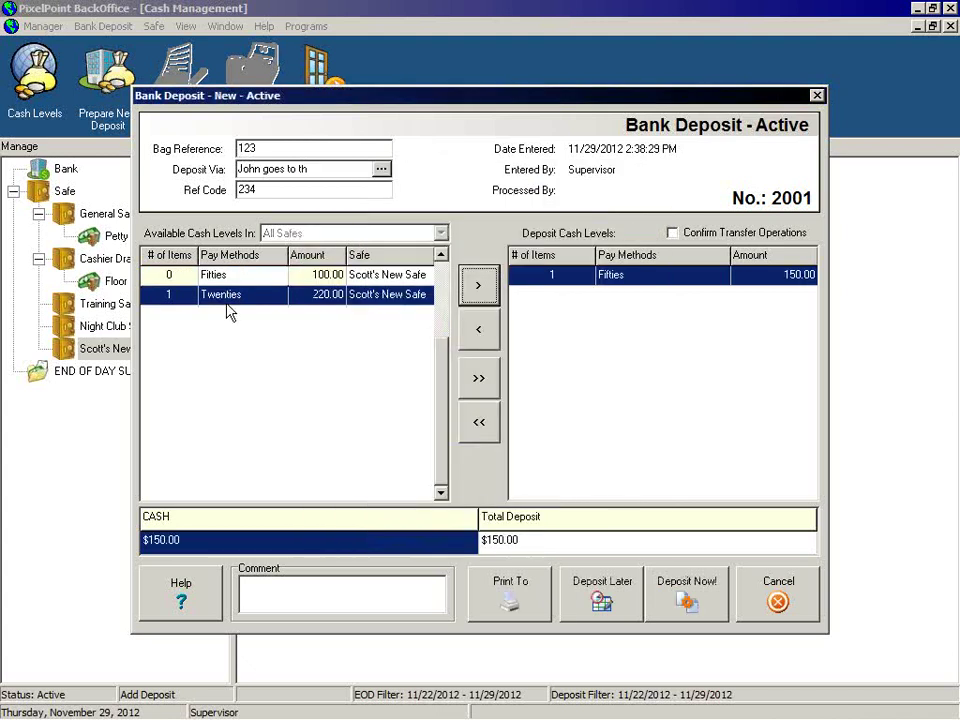
# Move $80 in Twenties from the new safe into the bank deposit.
pyautogui.click(478, 288)
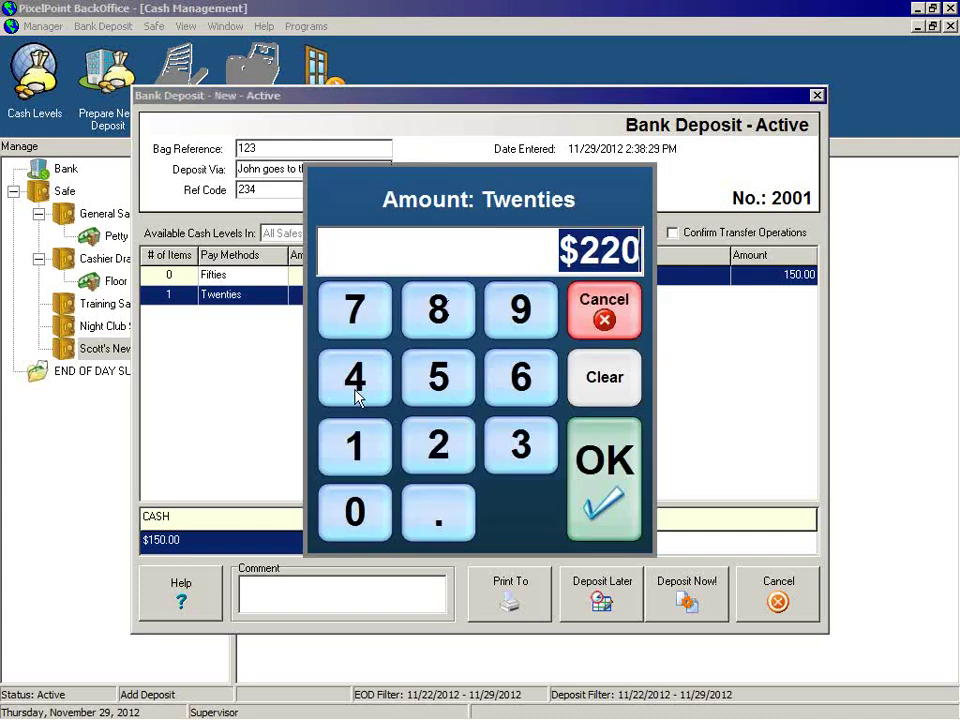
pyautogui.click(439, 318)
pyautogui.click(362, 508)
pyautogui.click(600, 495)
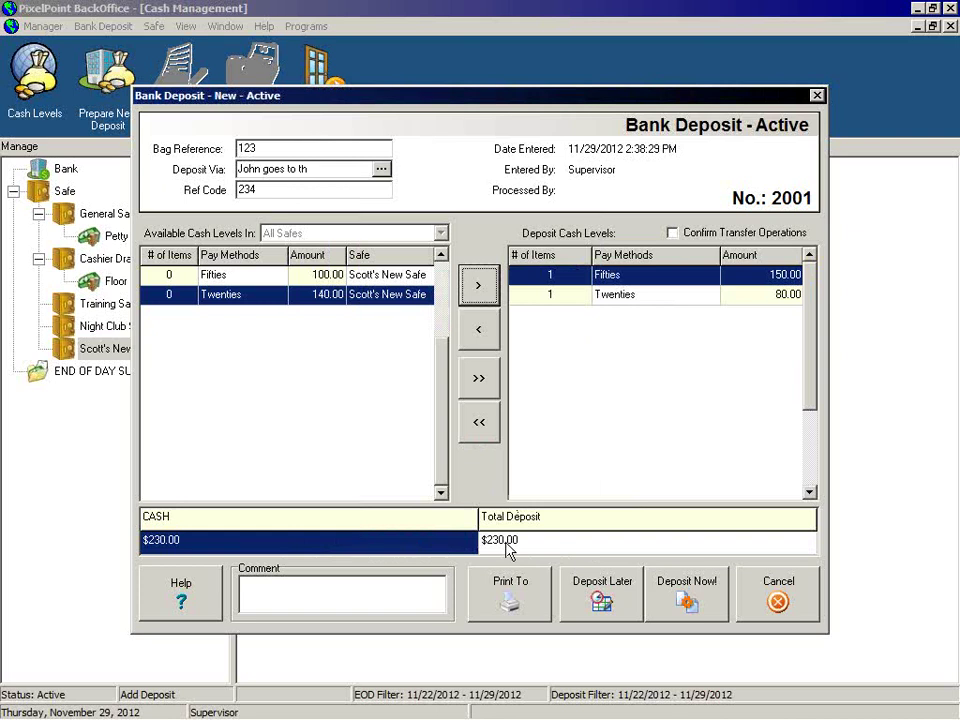
# Preview the bank deposit slip on screen and save the deposit with the Deposit Later option.
pyautogui.click(504, 616)
pyautogui.click(469, 311)
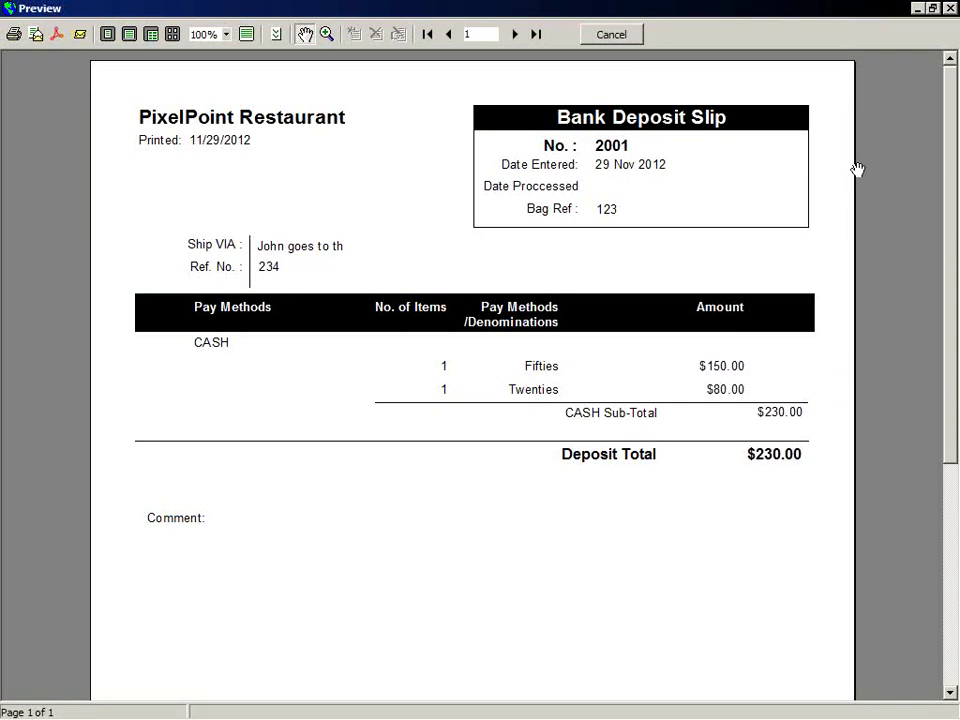
pyautogui.click(611, 37)
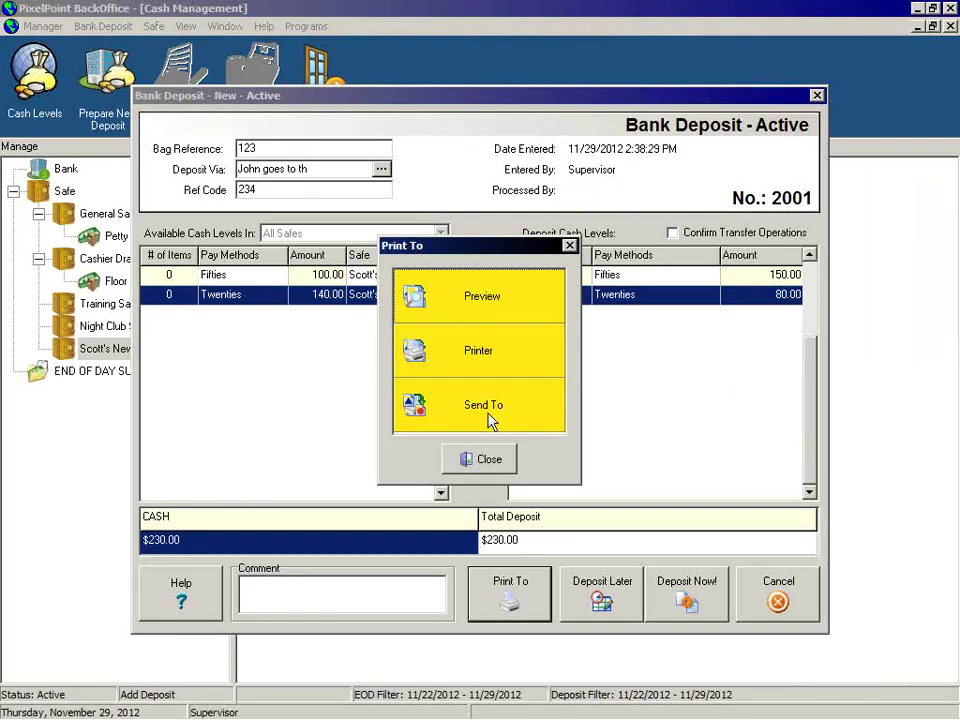
pyautogui.click(489, 459)
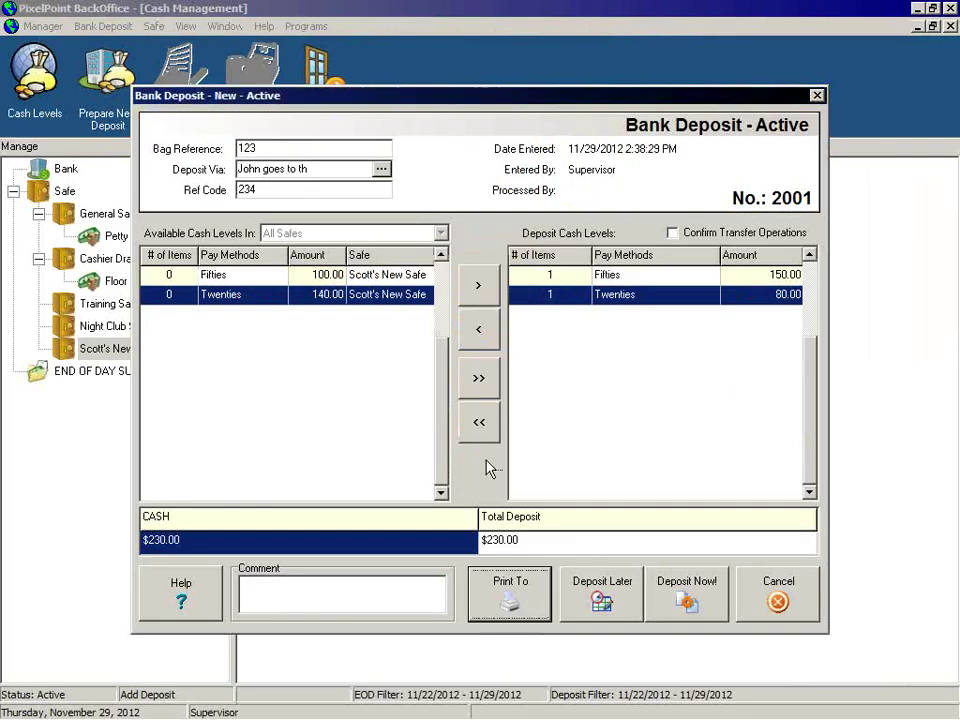
pyautogui.click(603, 600)
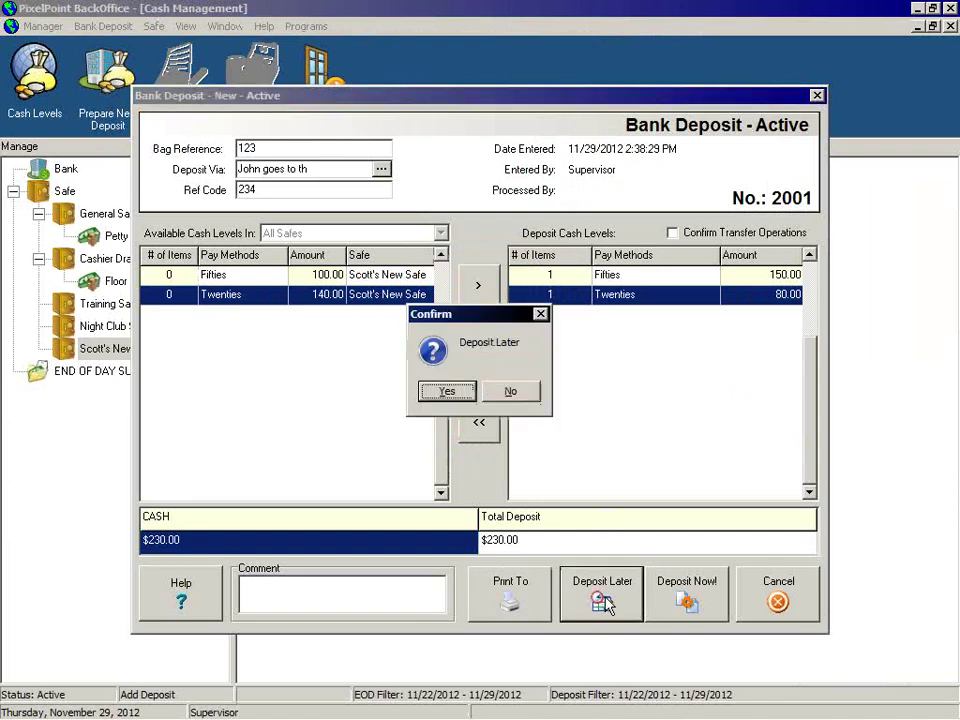
pyautogui.click(449, 391)
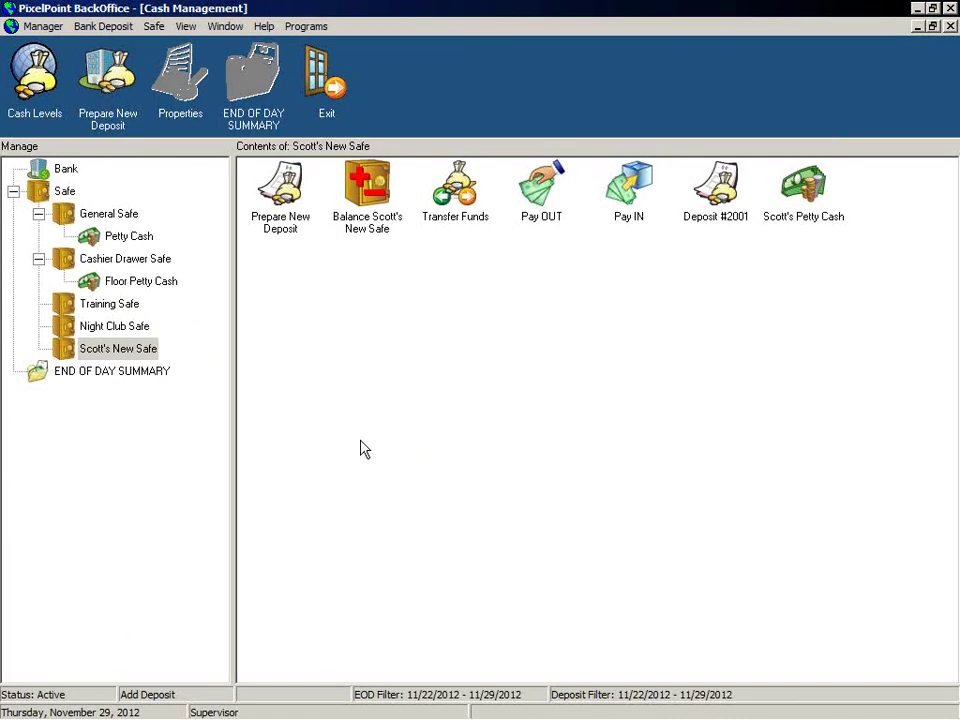
# Reopen the saved deposit in the new safe, process it with Deposit Now, and exit Cash Management.
pyautogui.doubleClick(709, 213)
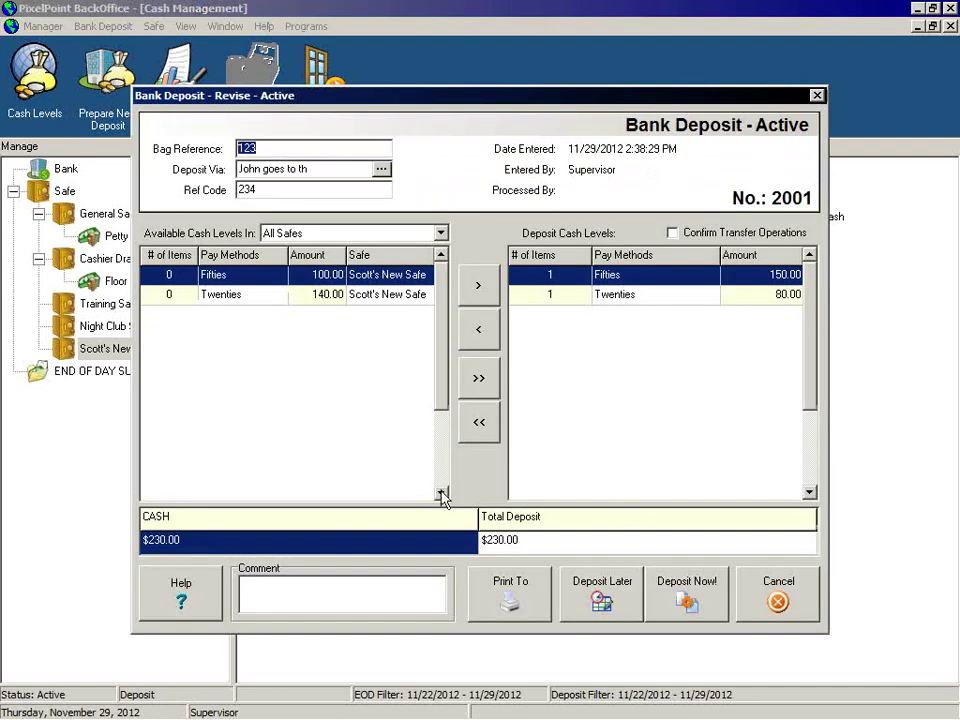
pyautogui.click(695, 601)
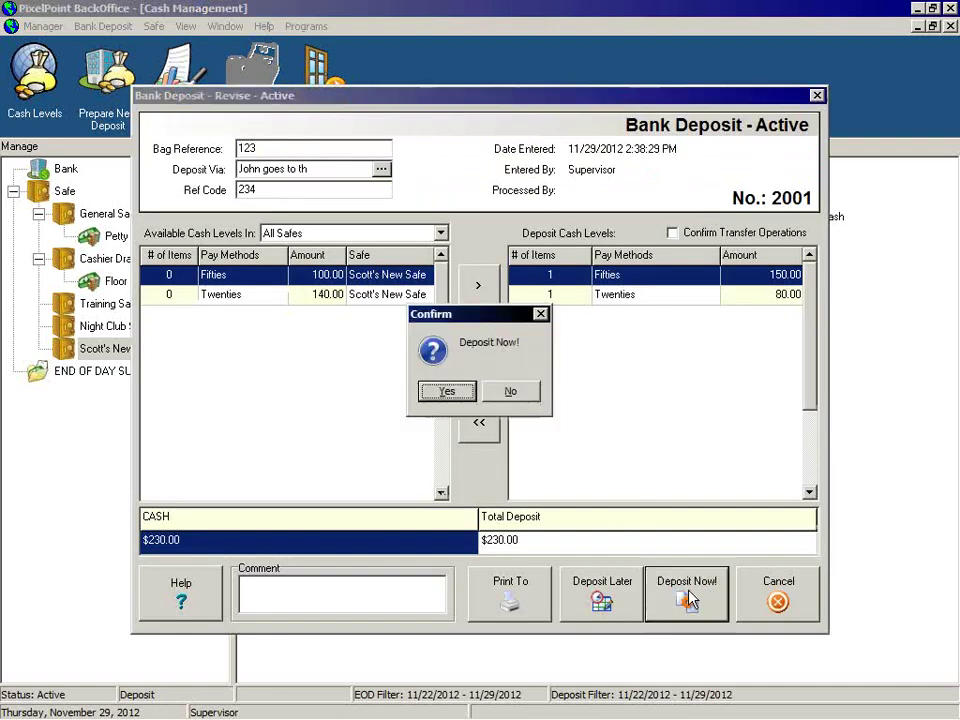
pyautogui.click(448, 393)
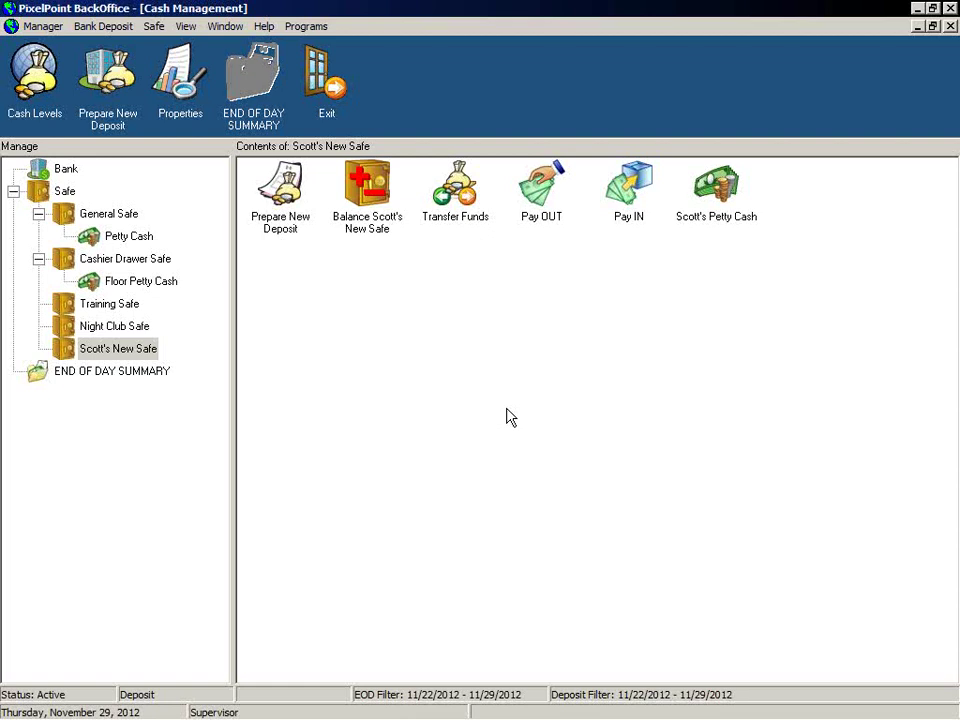
pyautogui.click(327, 85)
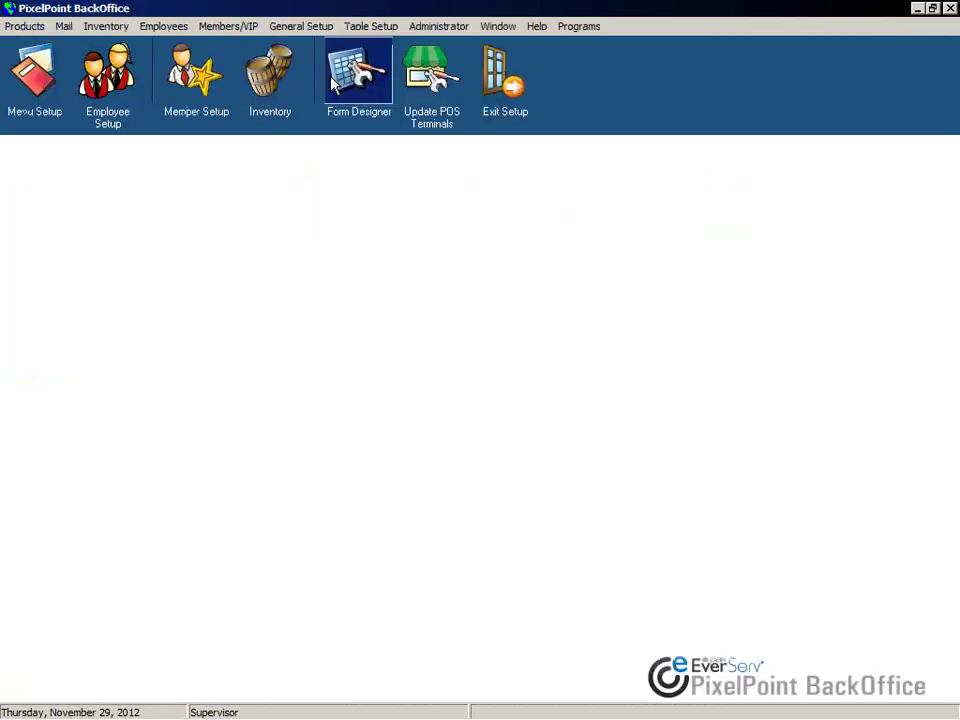
pyautogui.click(103, 28)
pyautogui.moveTo(163, 28)
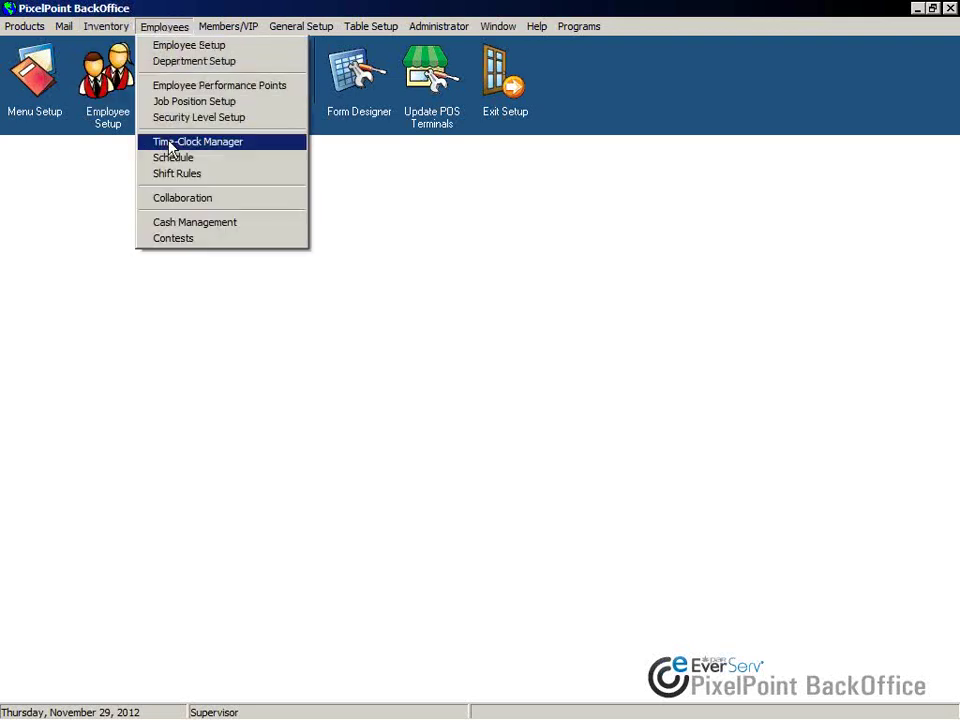
pyautogui.moveTo(208, 30)
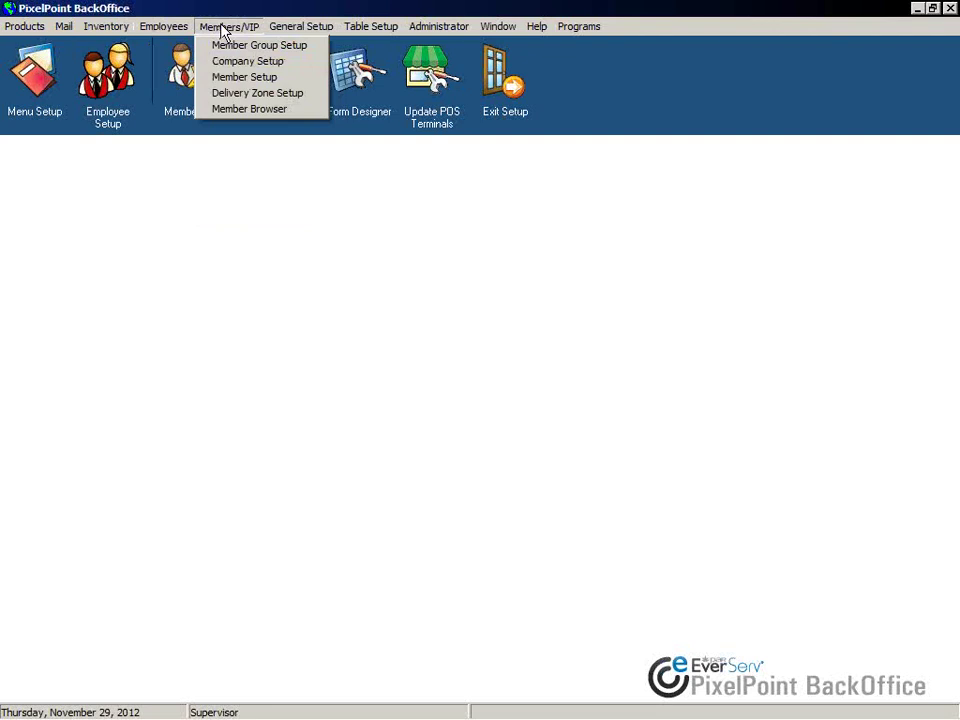
pyautogui.moveTo(285, 34)
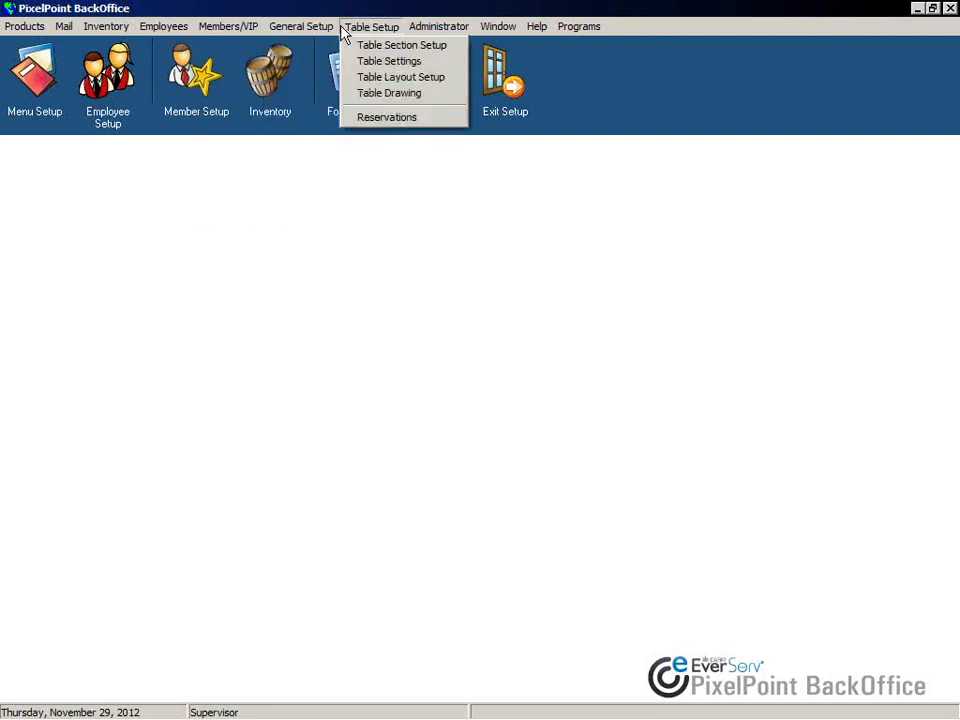
pyautogui.click(313, 397)
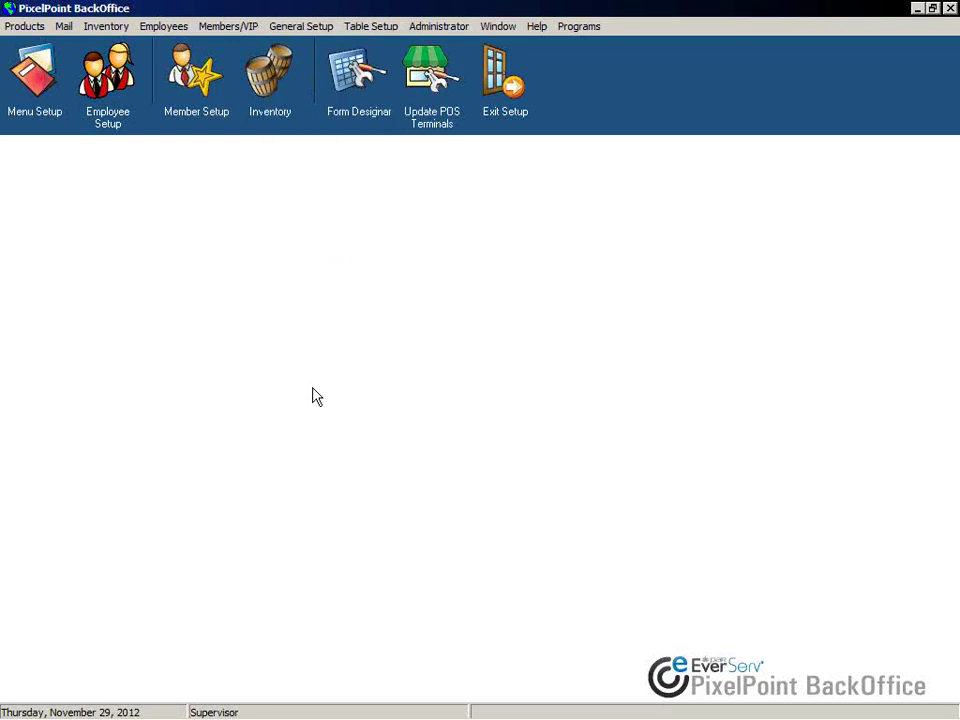